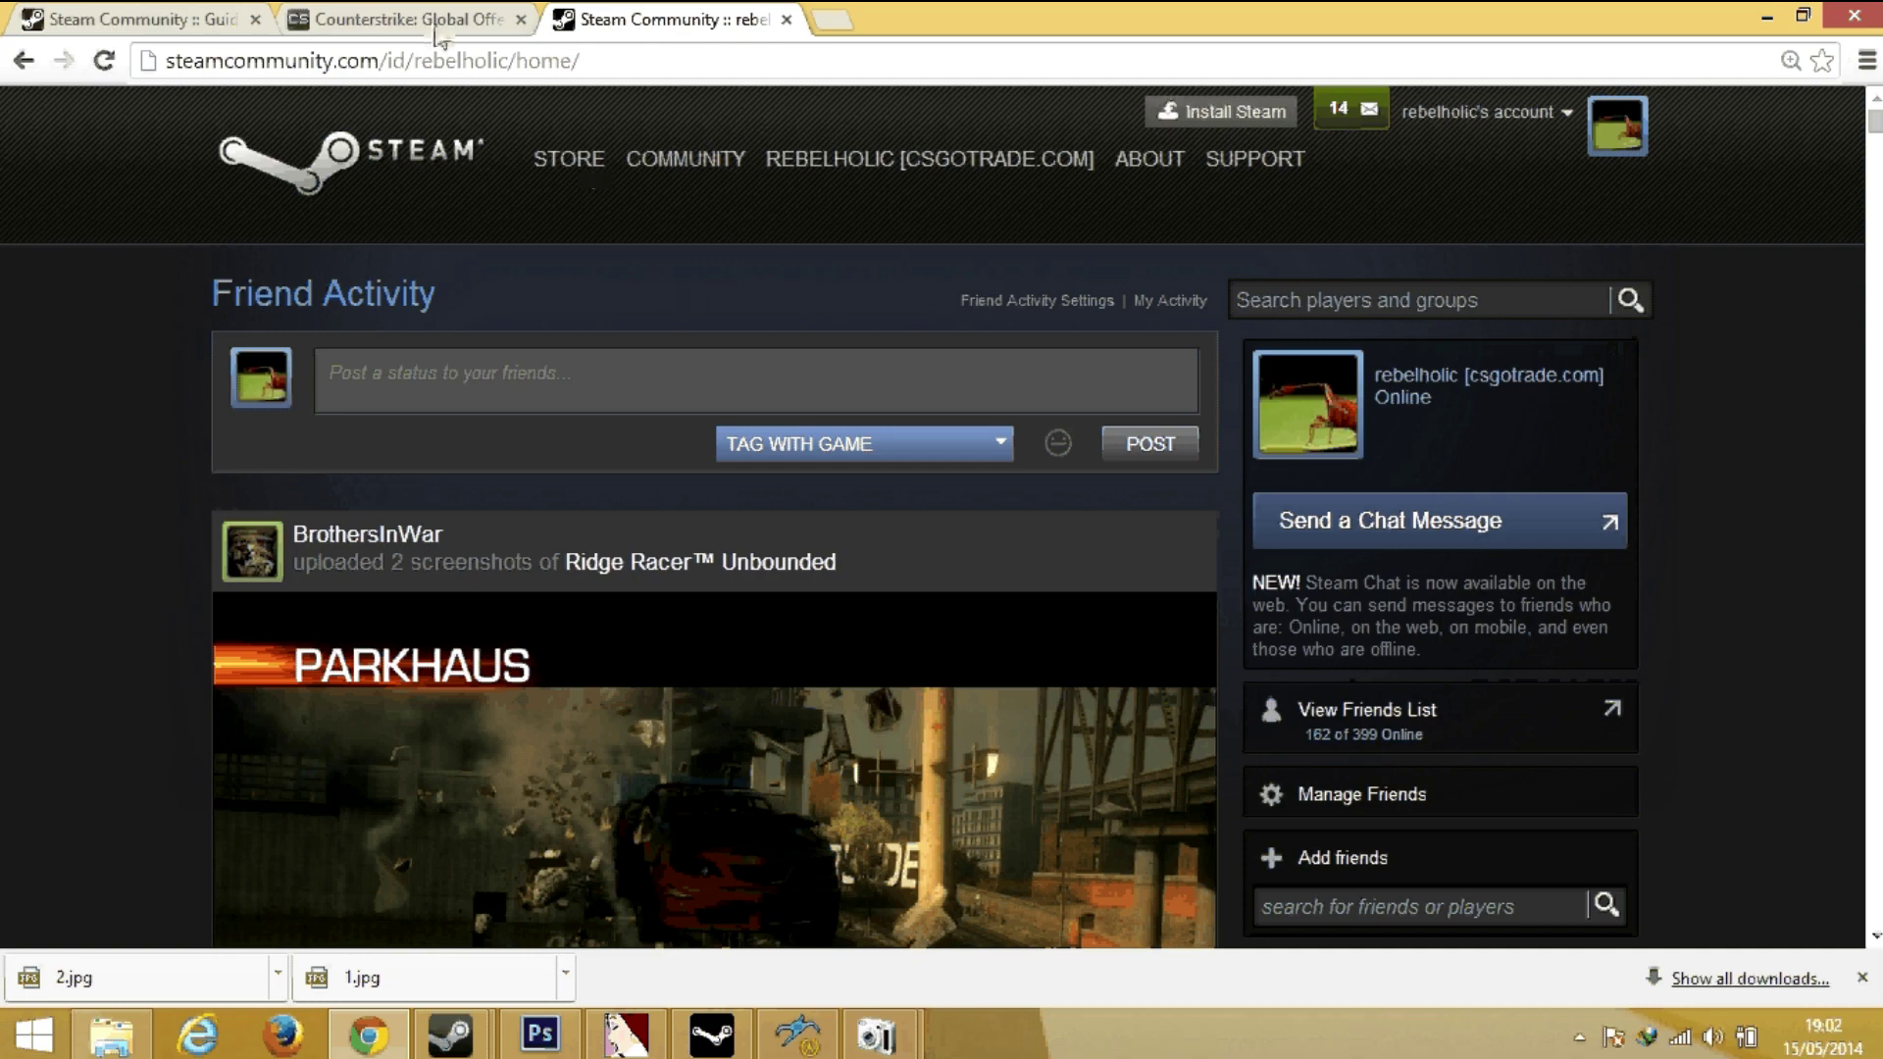
Switch to the Steam sticker guide and scroll through its contents.
left_click(147, 19)
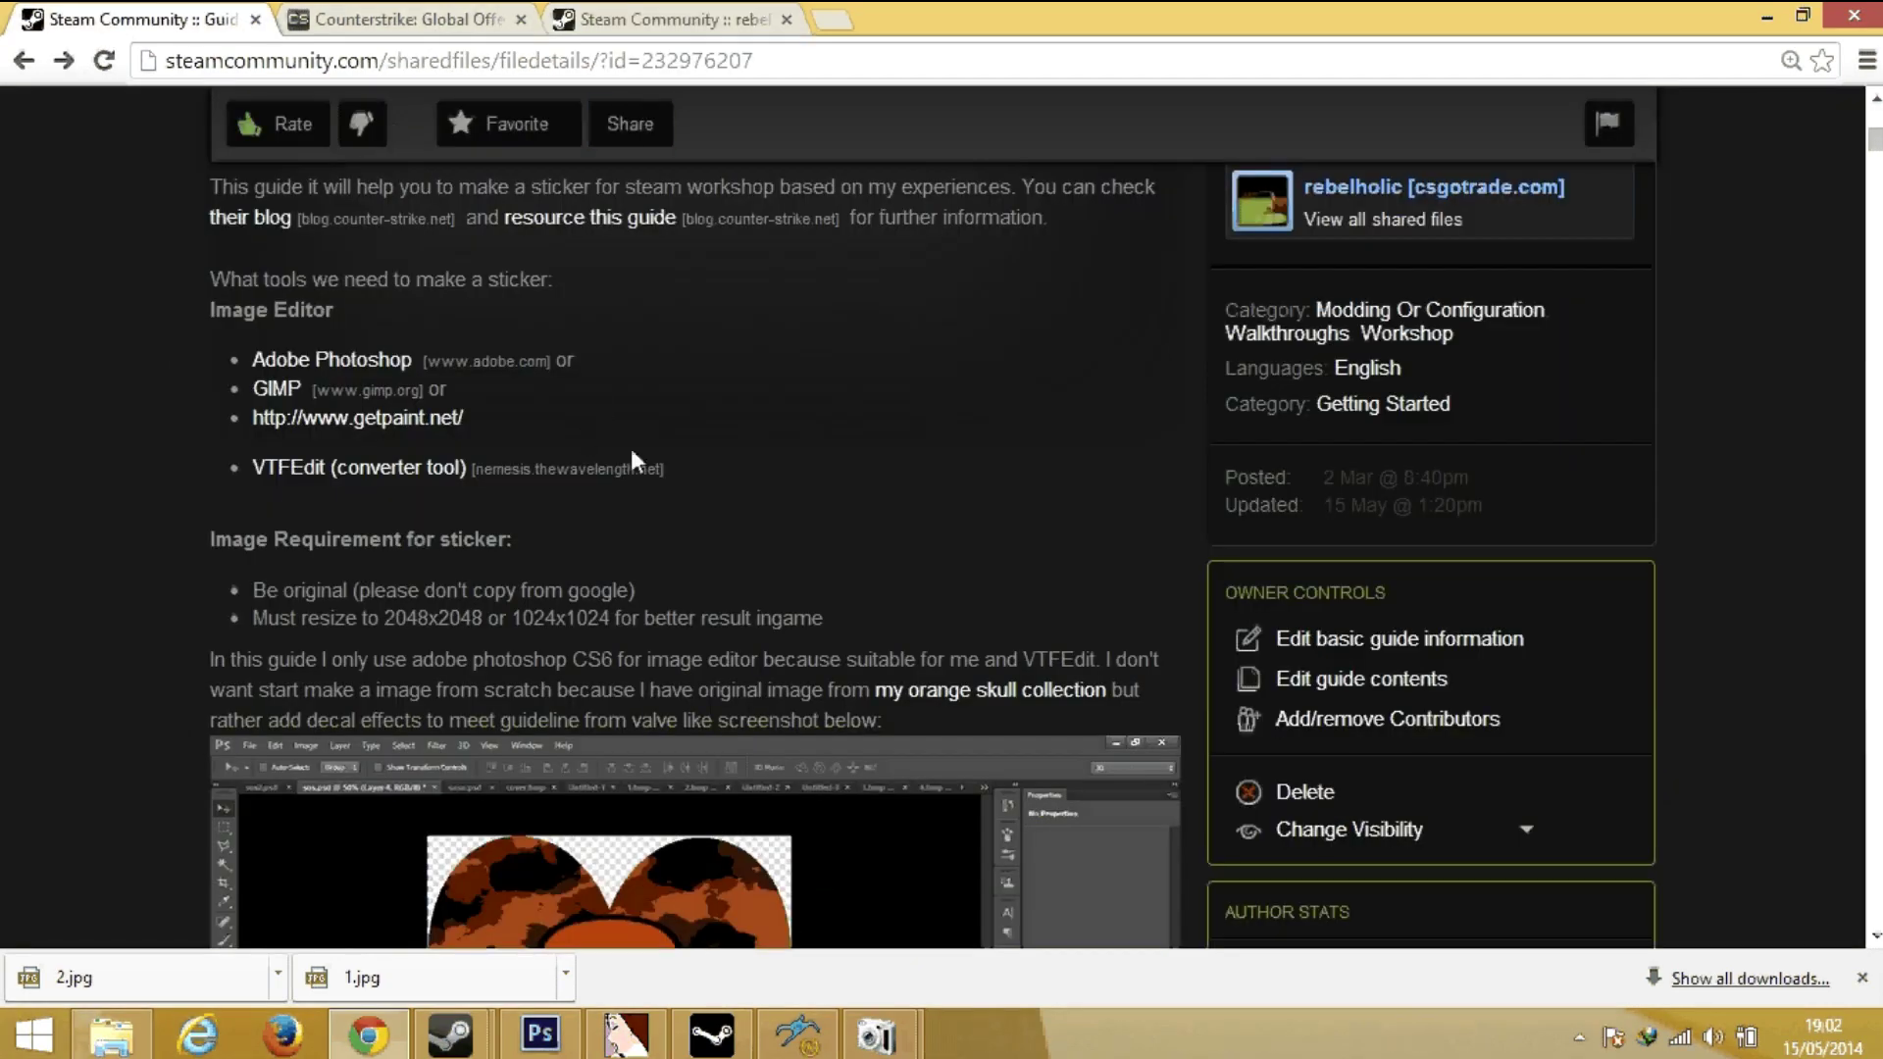
scroll(799, 439, "up", 4)
scroll(798, 439, "down", 10)
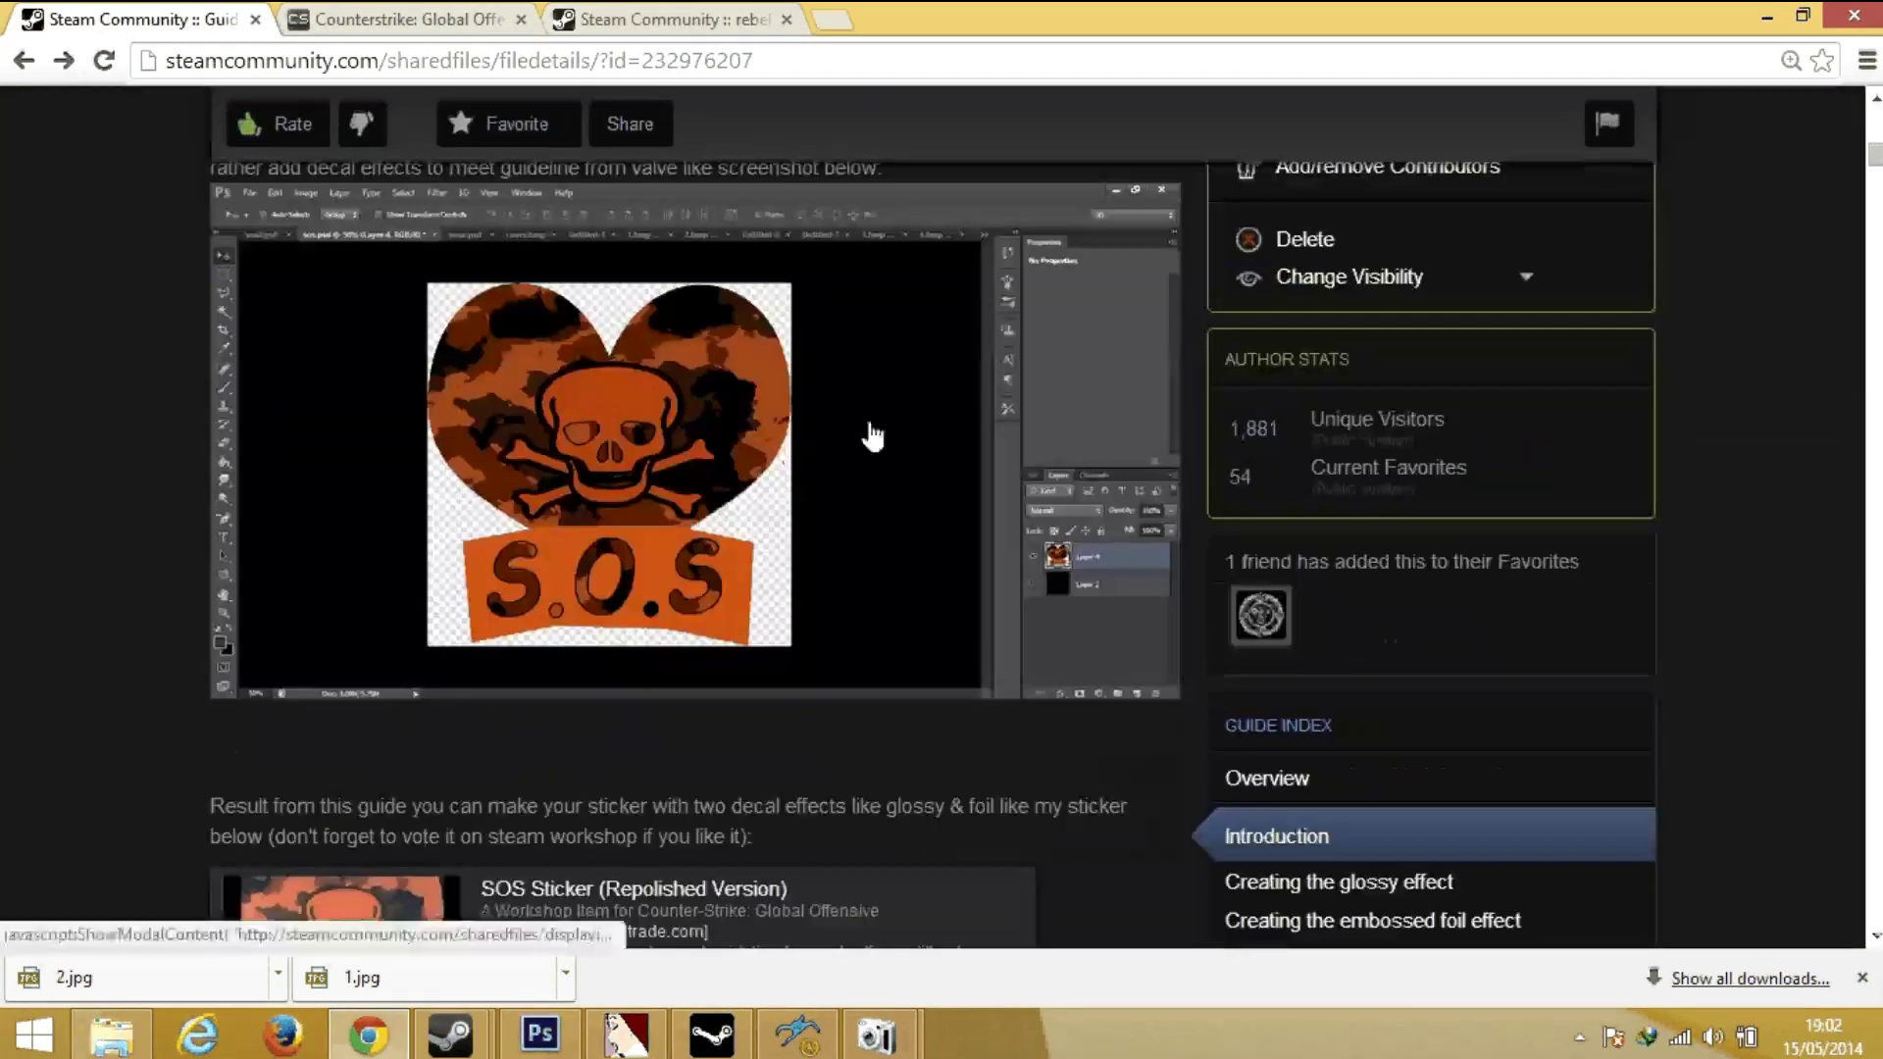
scroll(954, 425, "up", 5)
scroll(957, 417, "down", 7)
scroll(967, 392, "down", 3)
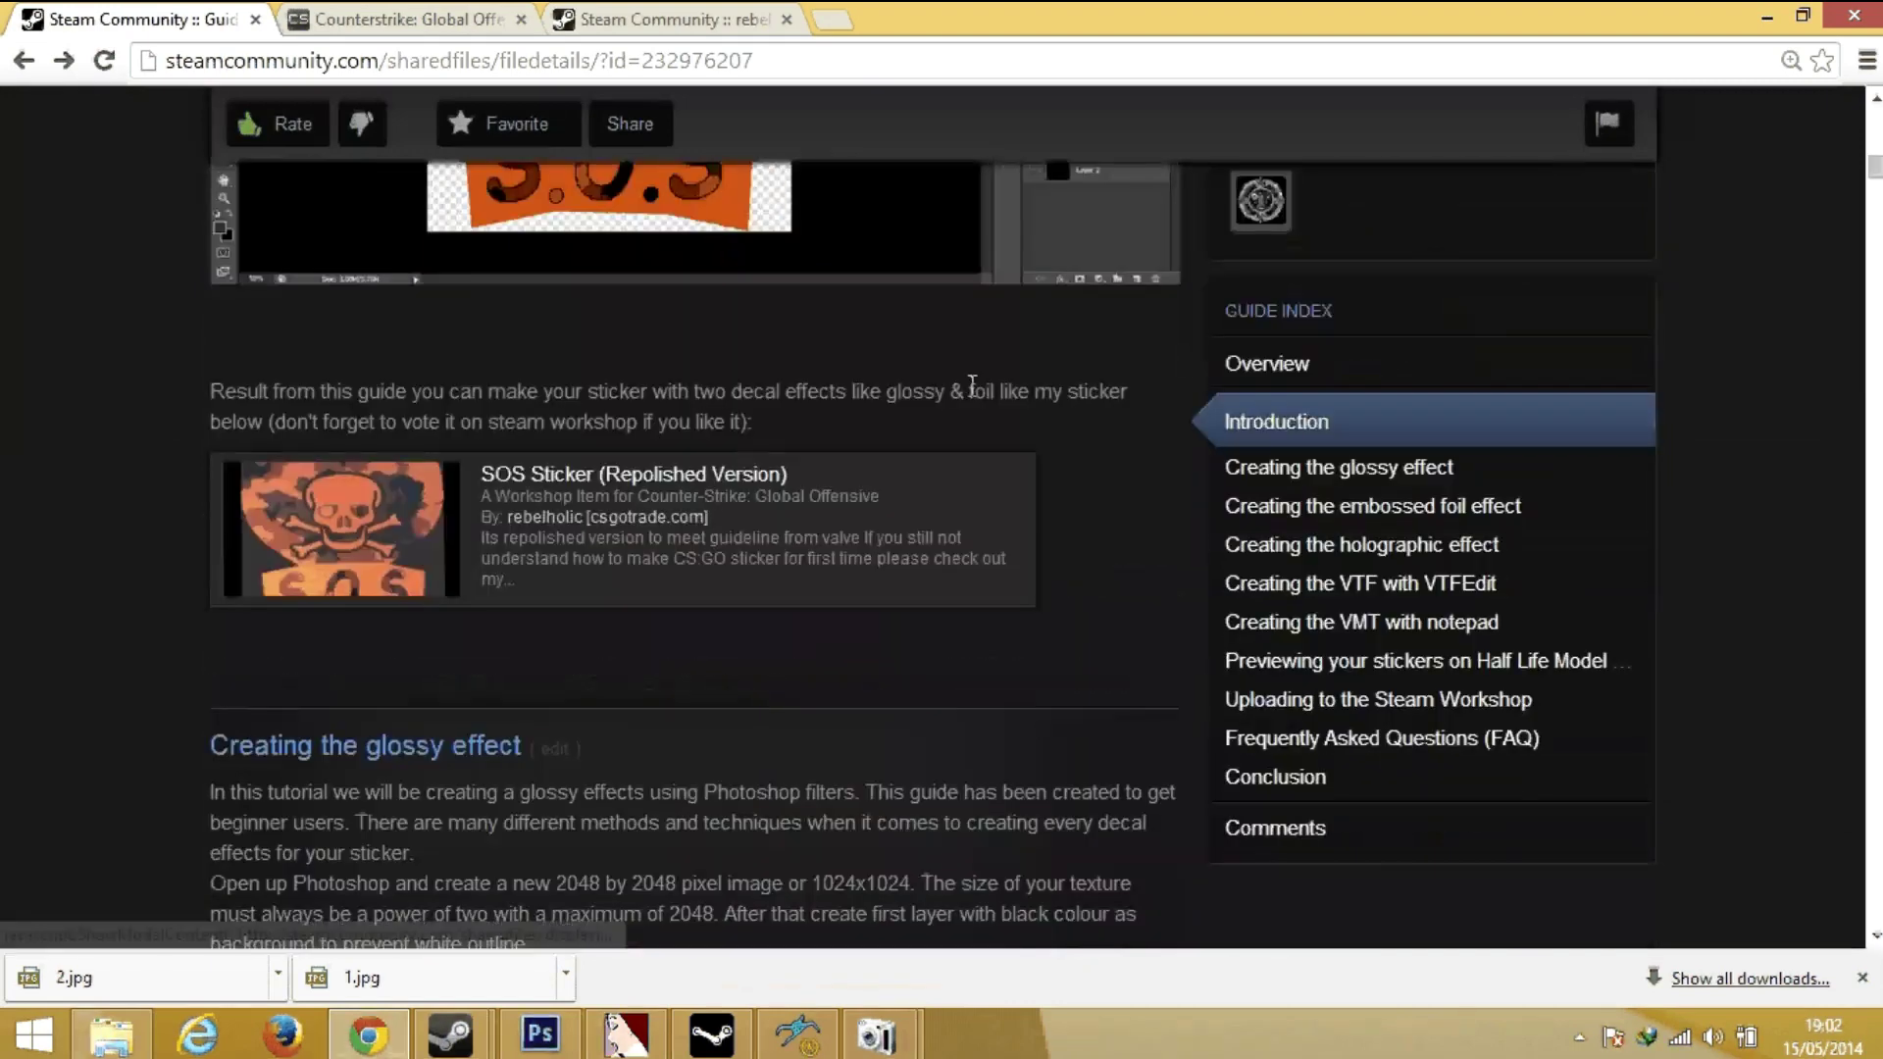
Read the 'Creating the embossed foil effect' section, then bring up the blog's embossed foil example.
left_click(1393, 505)
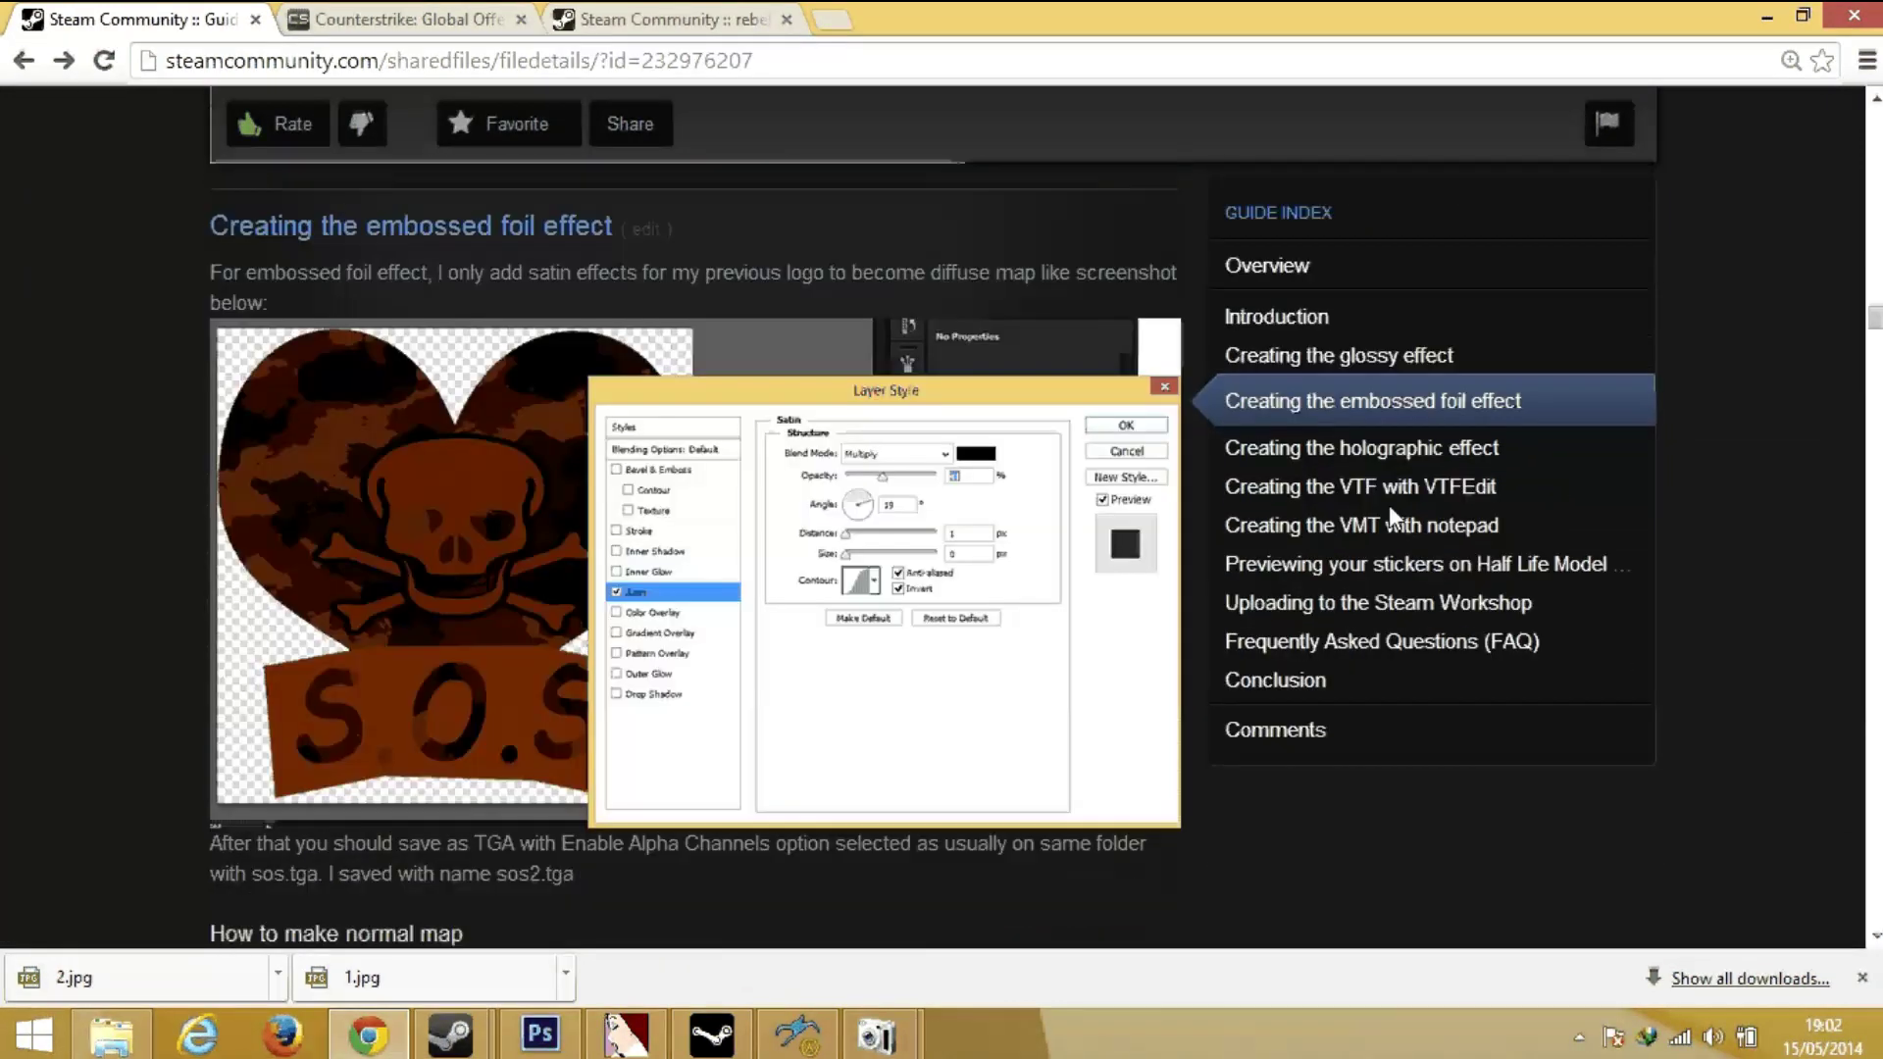
scroll(993, 599, "down", 3)
scroll(815, 437, "down", 2)
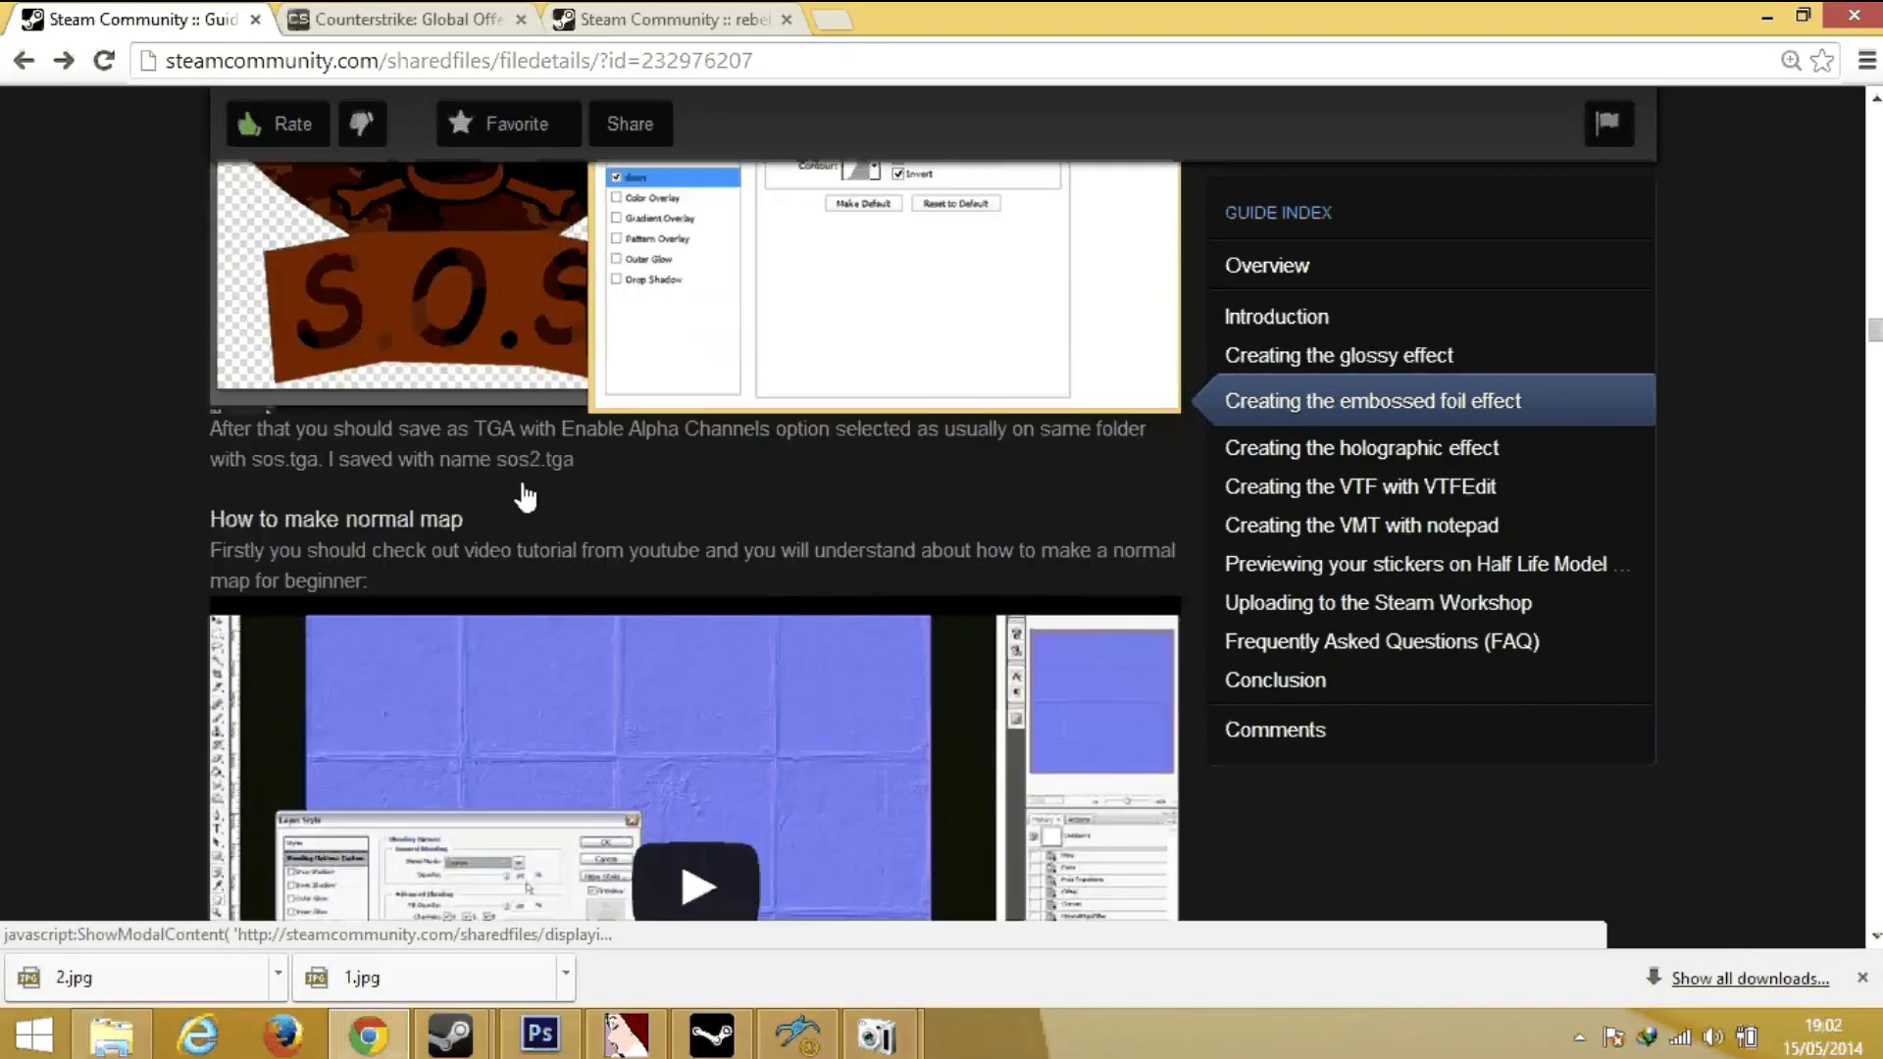
scroll(521, 496, "down", 2)
scroll(483, 446, "down", 3)
left_click(444, 21)
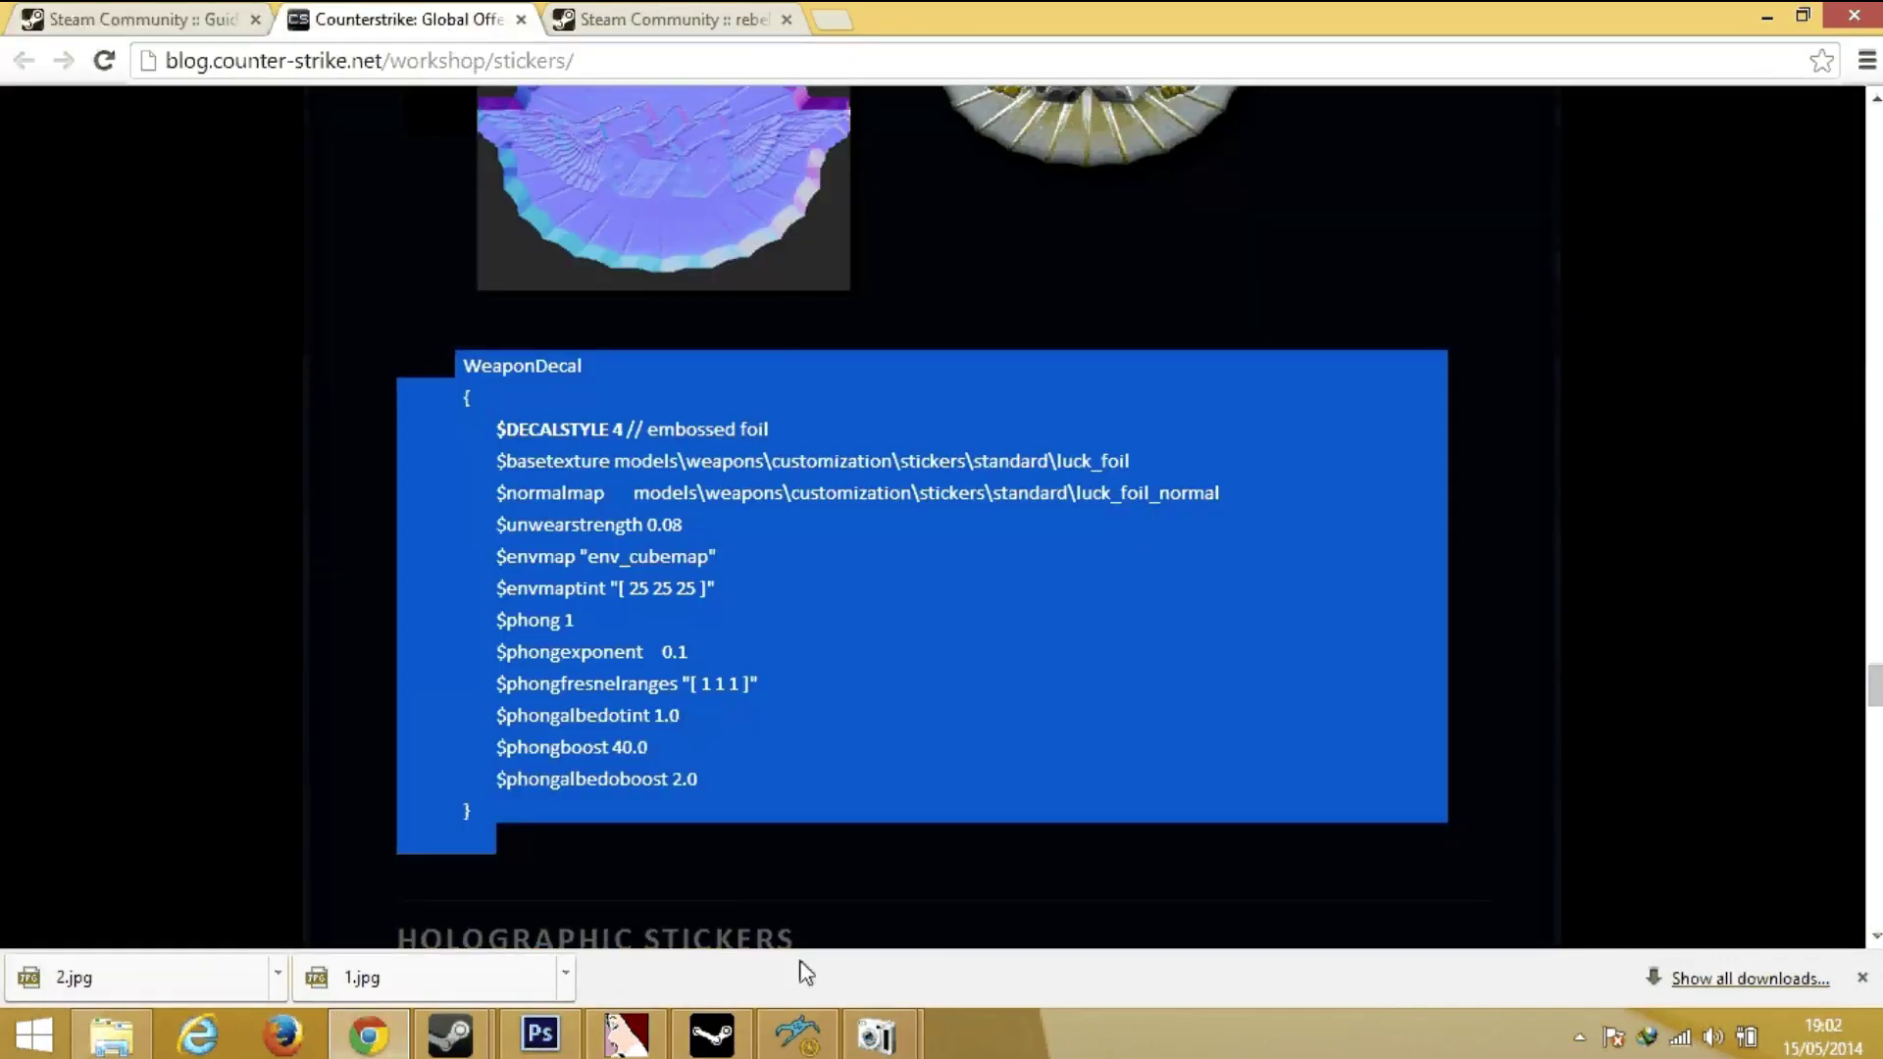
mouse_move(711, 1038)
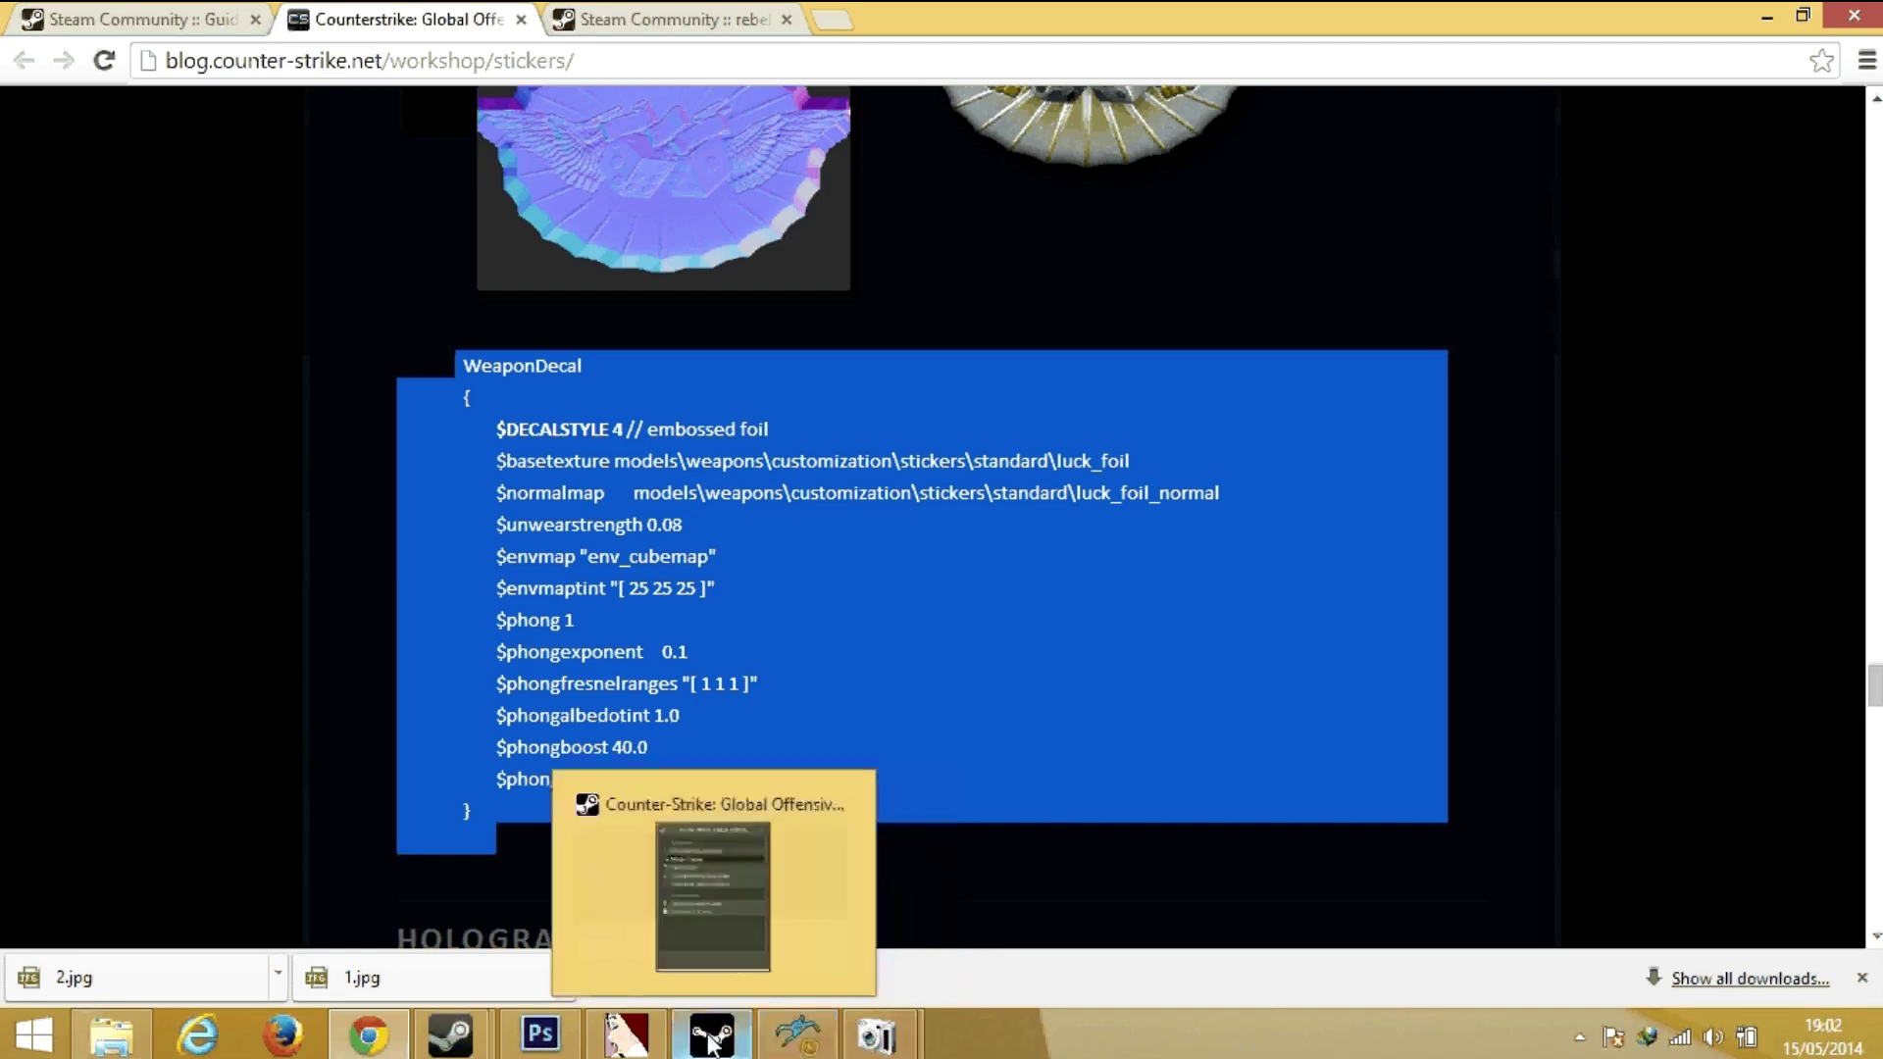
Run the NVIDIA NormalMapFilter on Layer 2 with Scale 5 and Average RGB height source.
left_click(542, 1040)
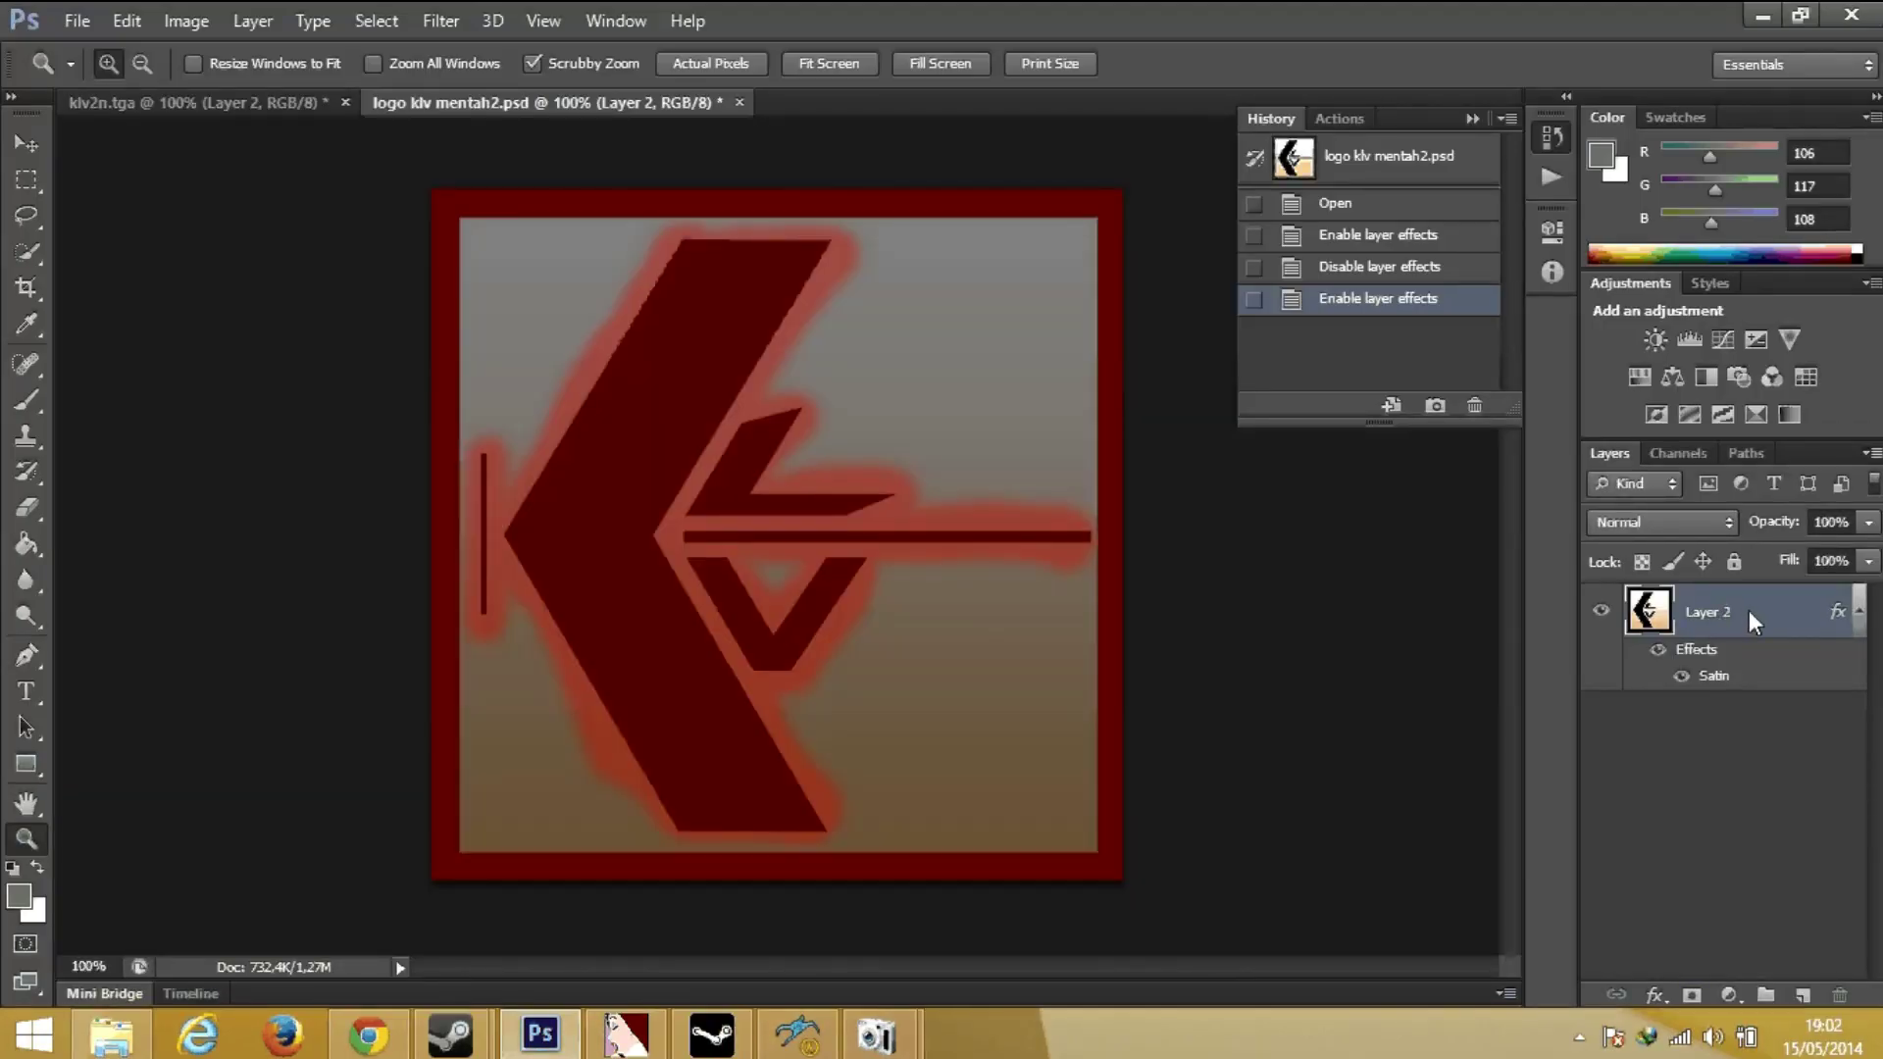
left_click(455, 22)
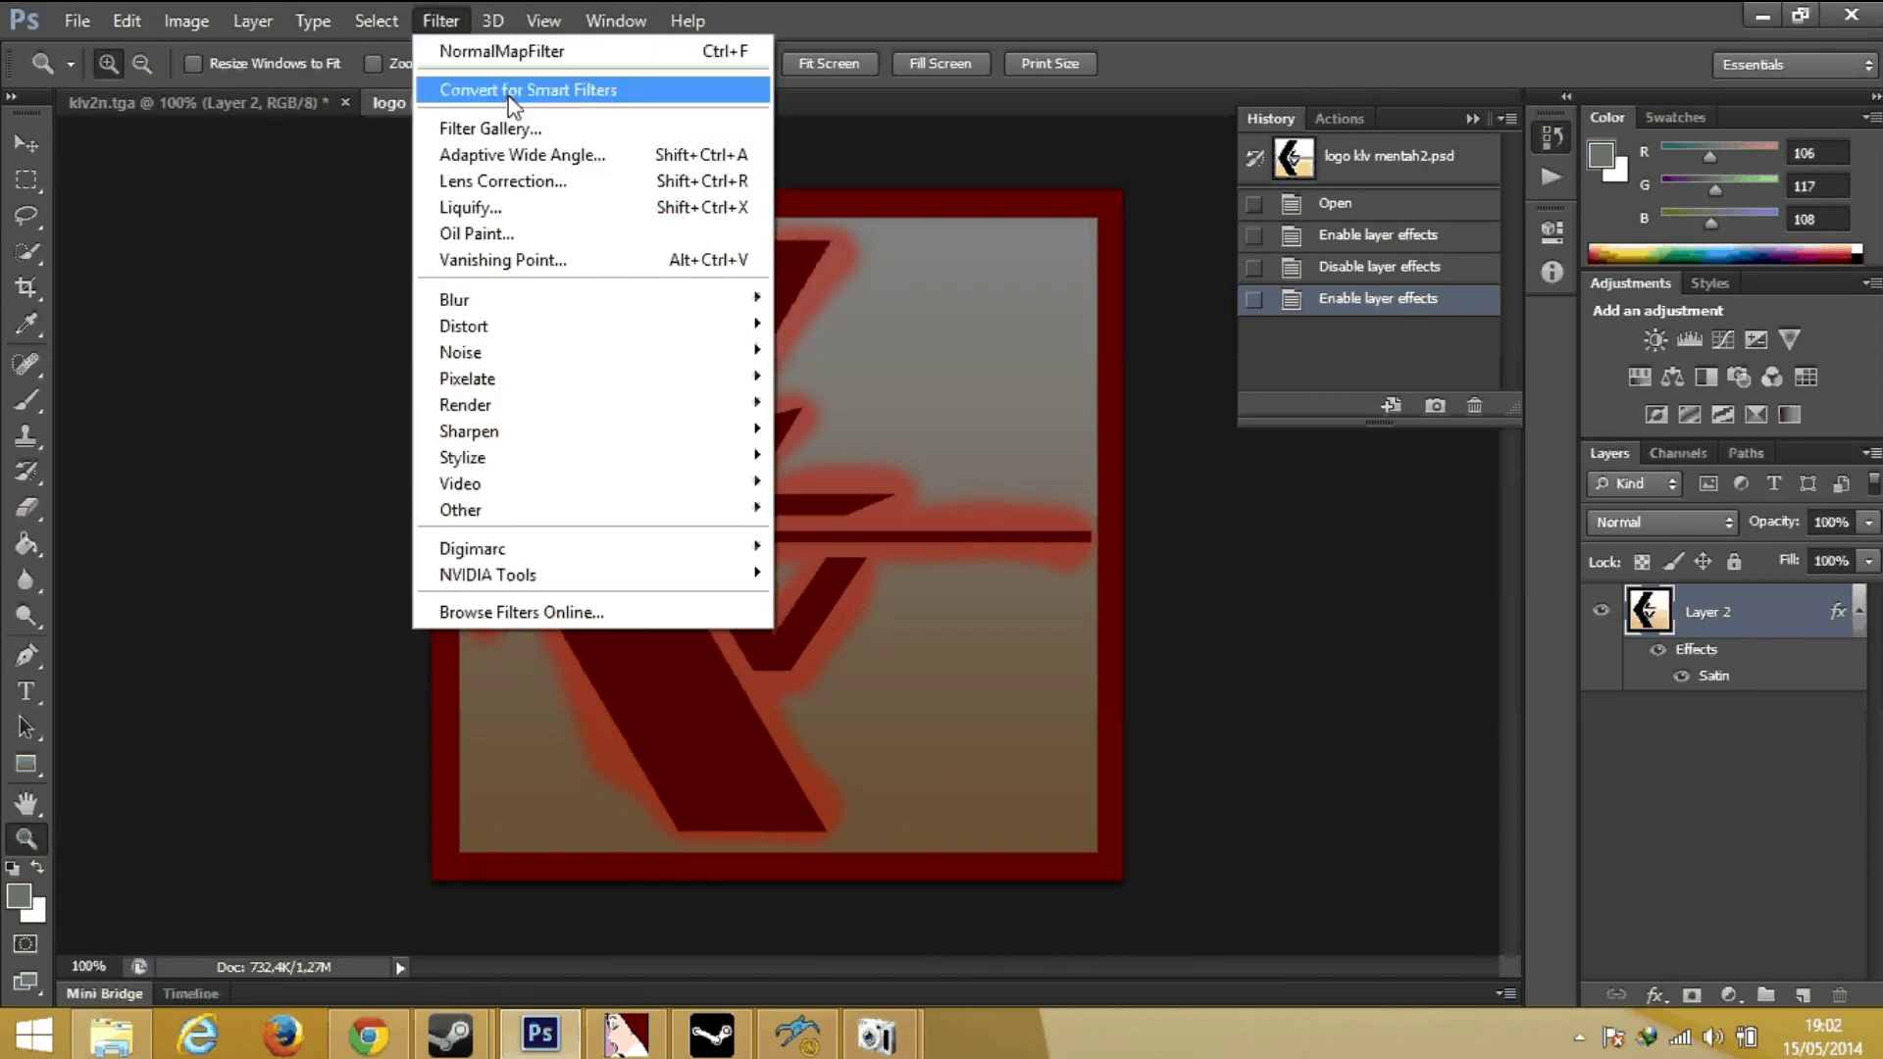
mouse_move(487, 575)
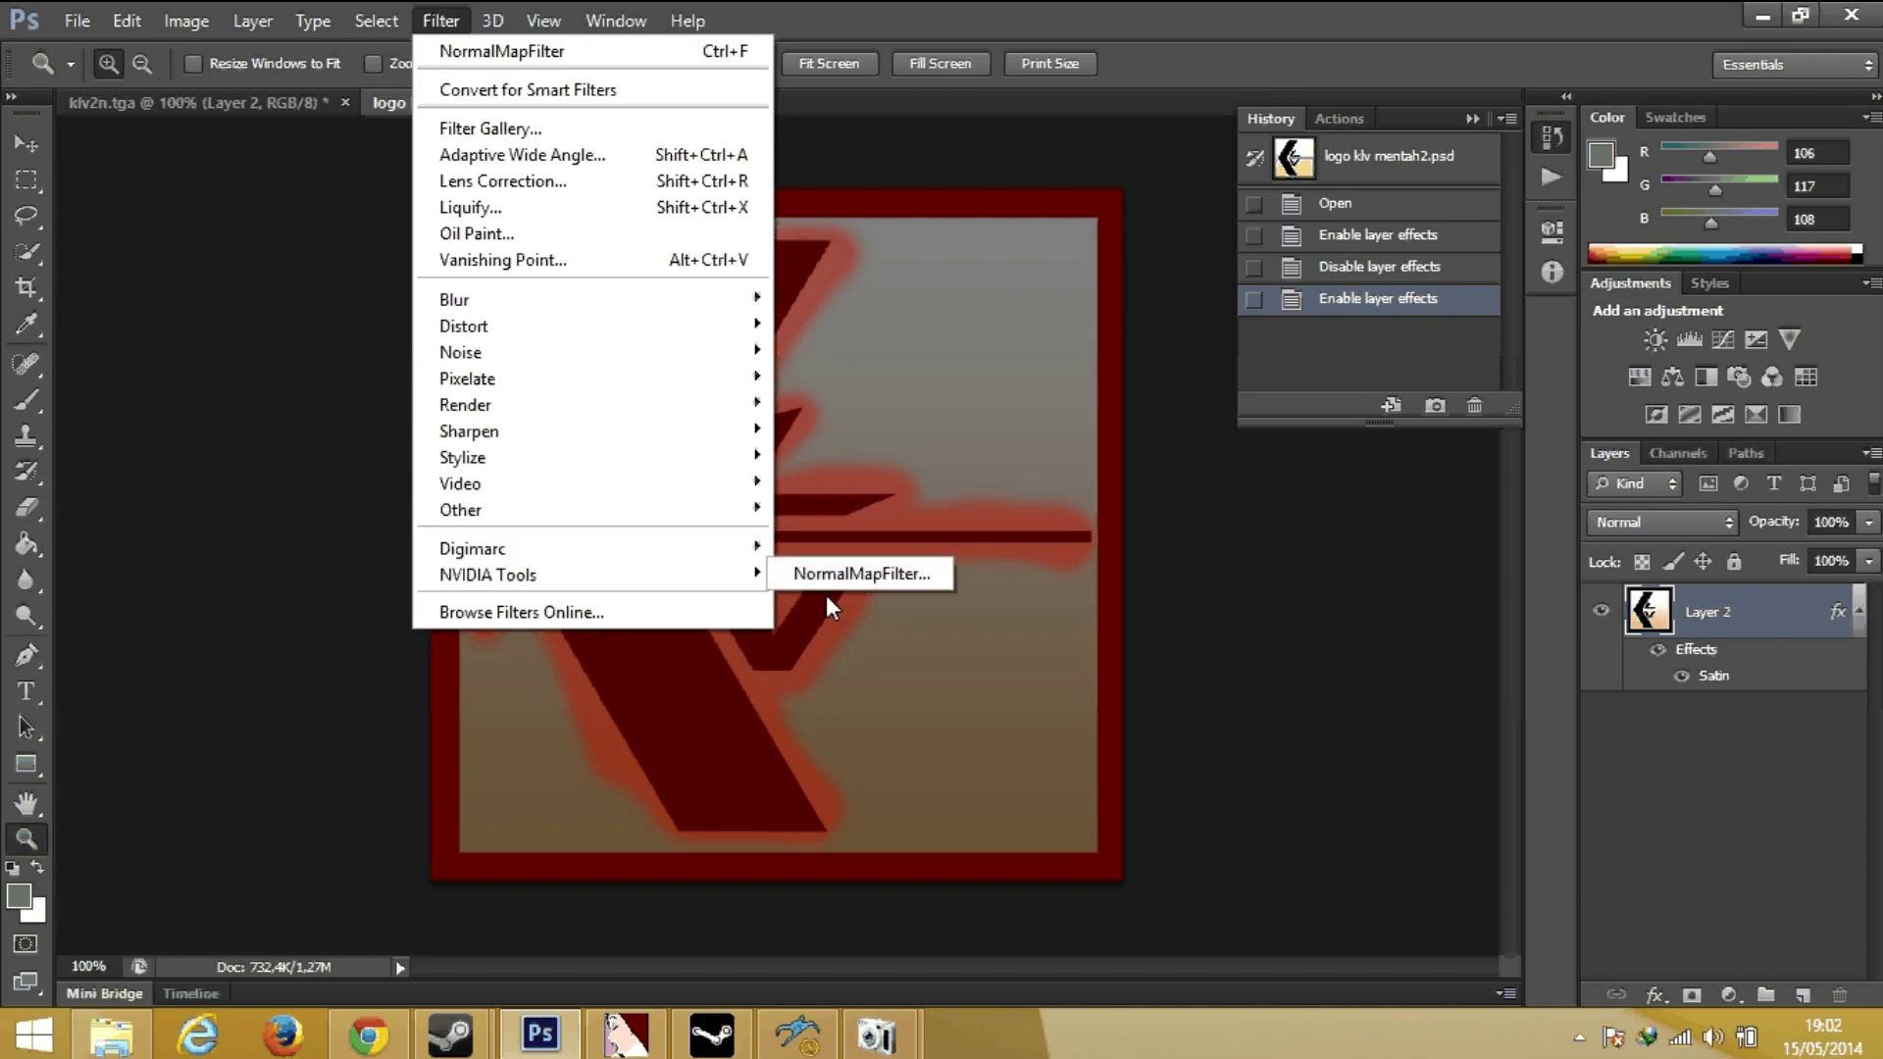
left_click(846, 577)
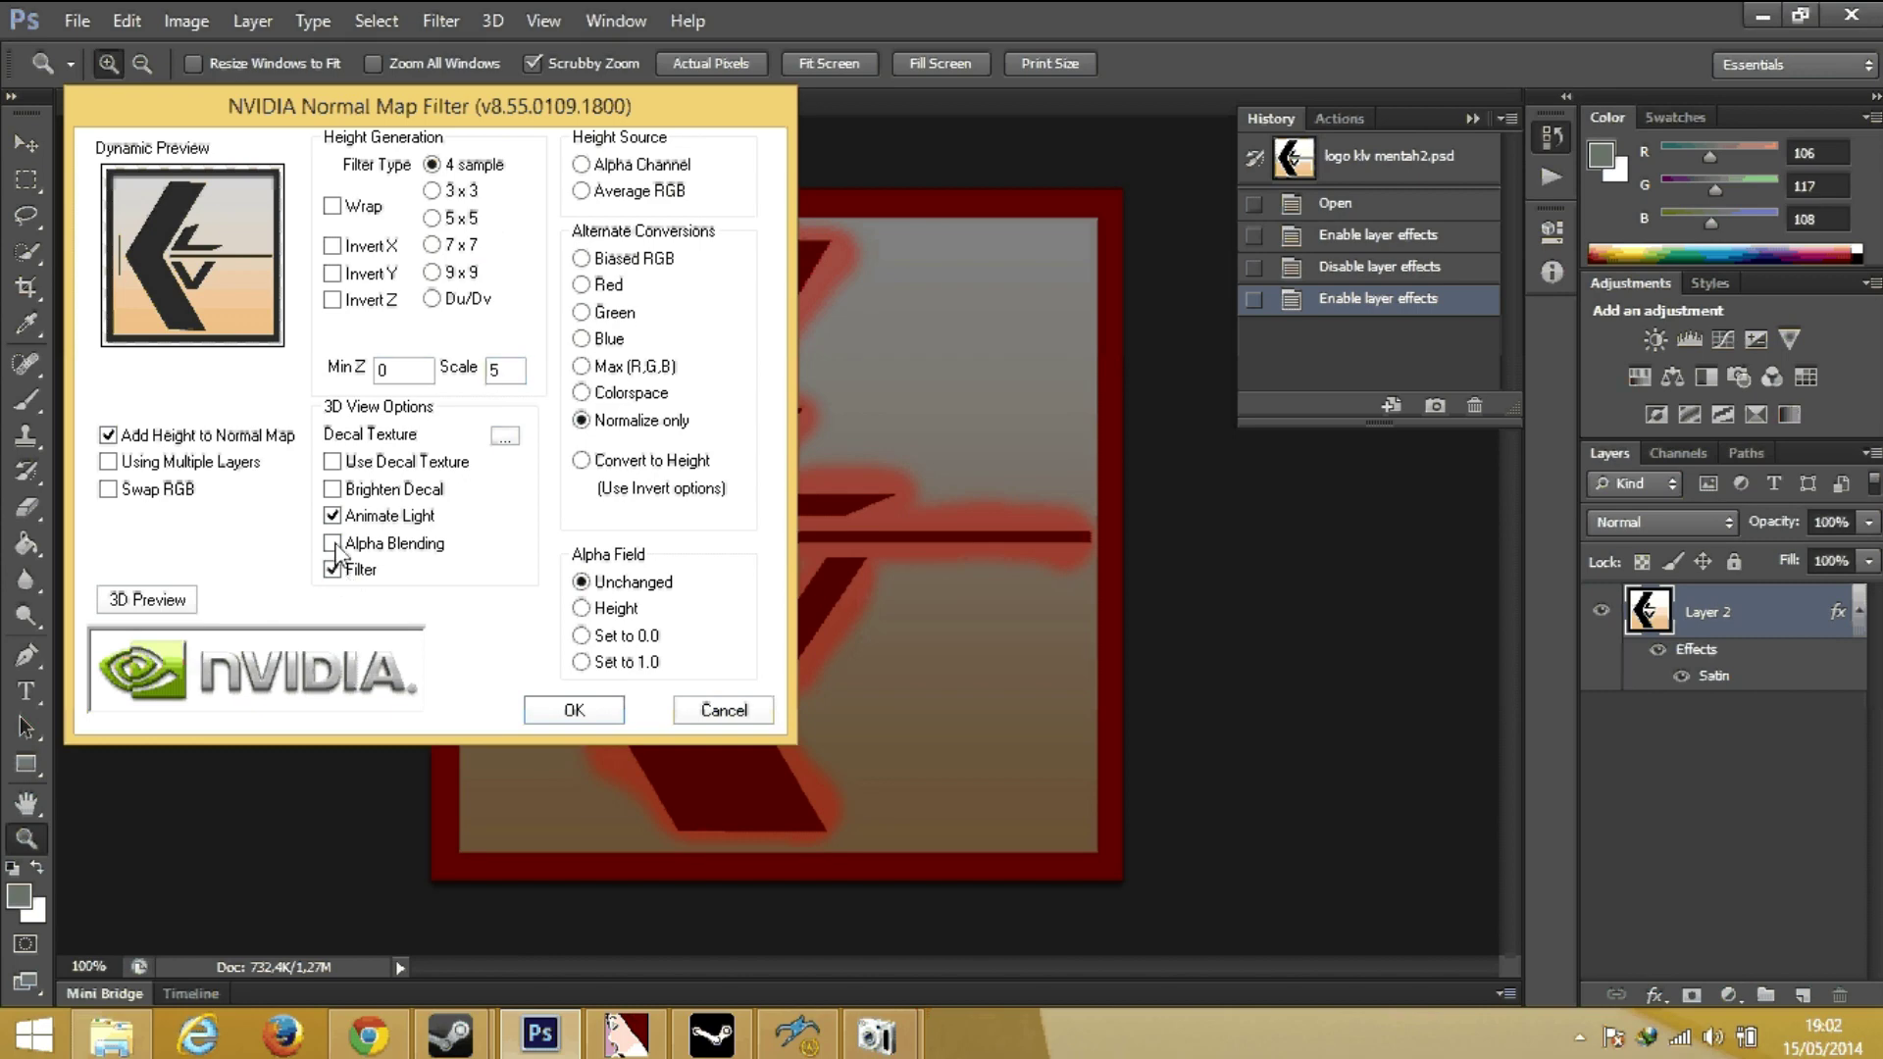
left_click(642, 192)
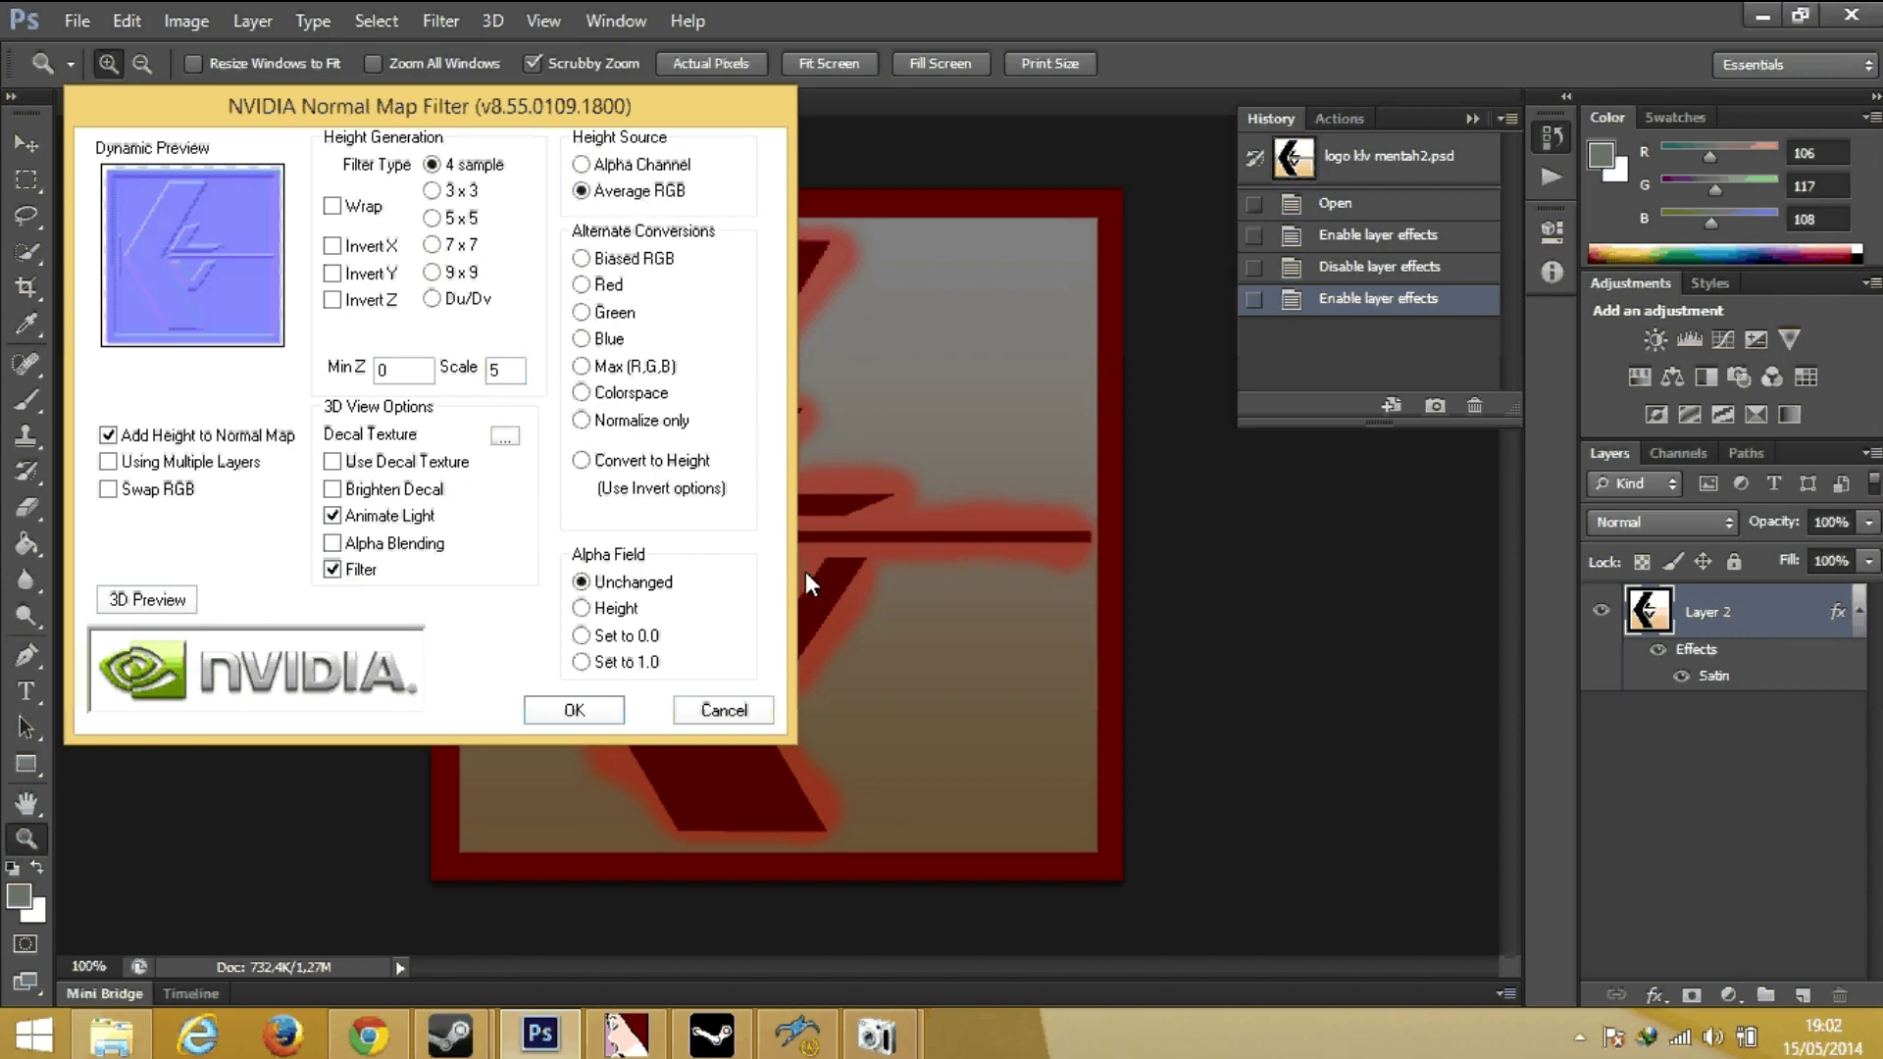
left_click(580, 710)
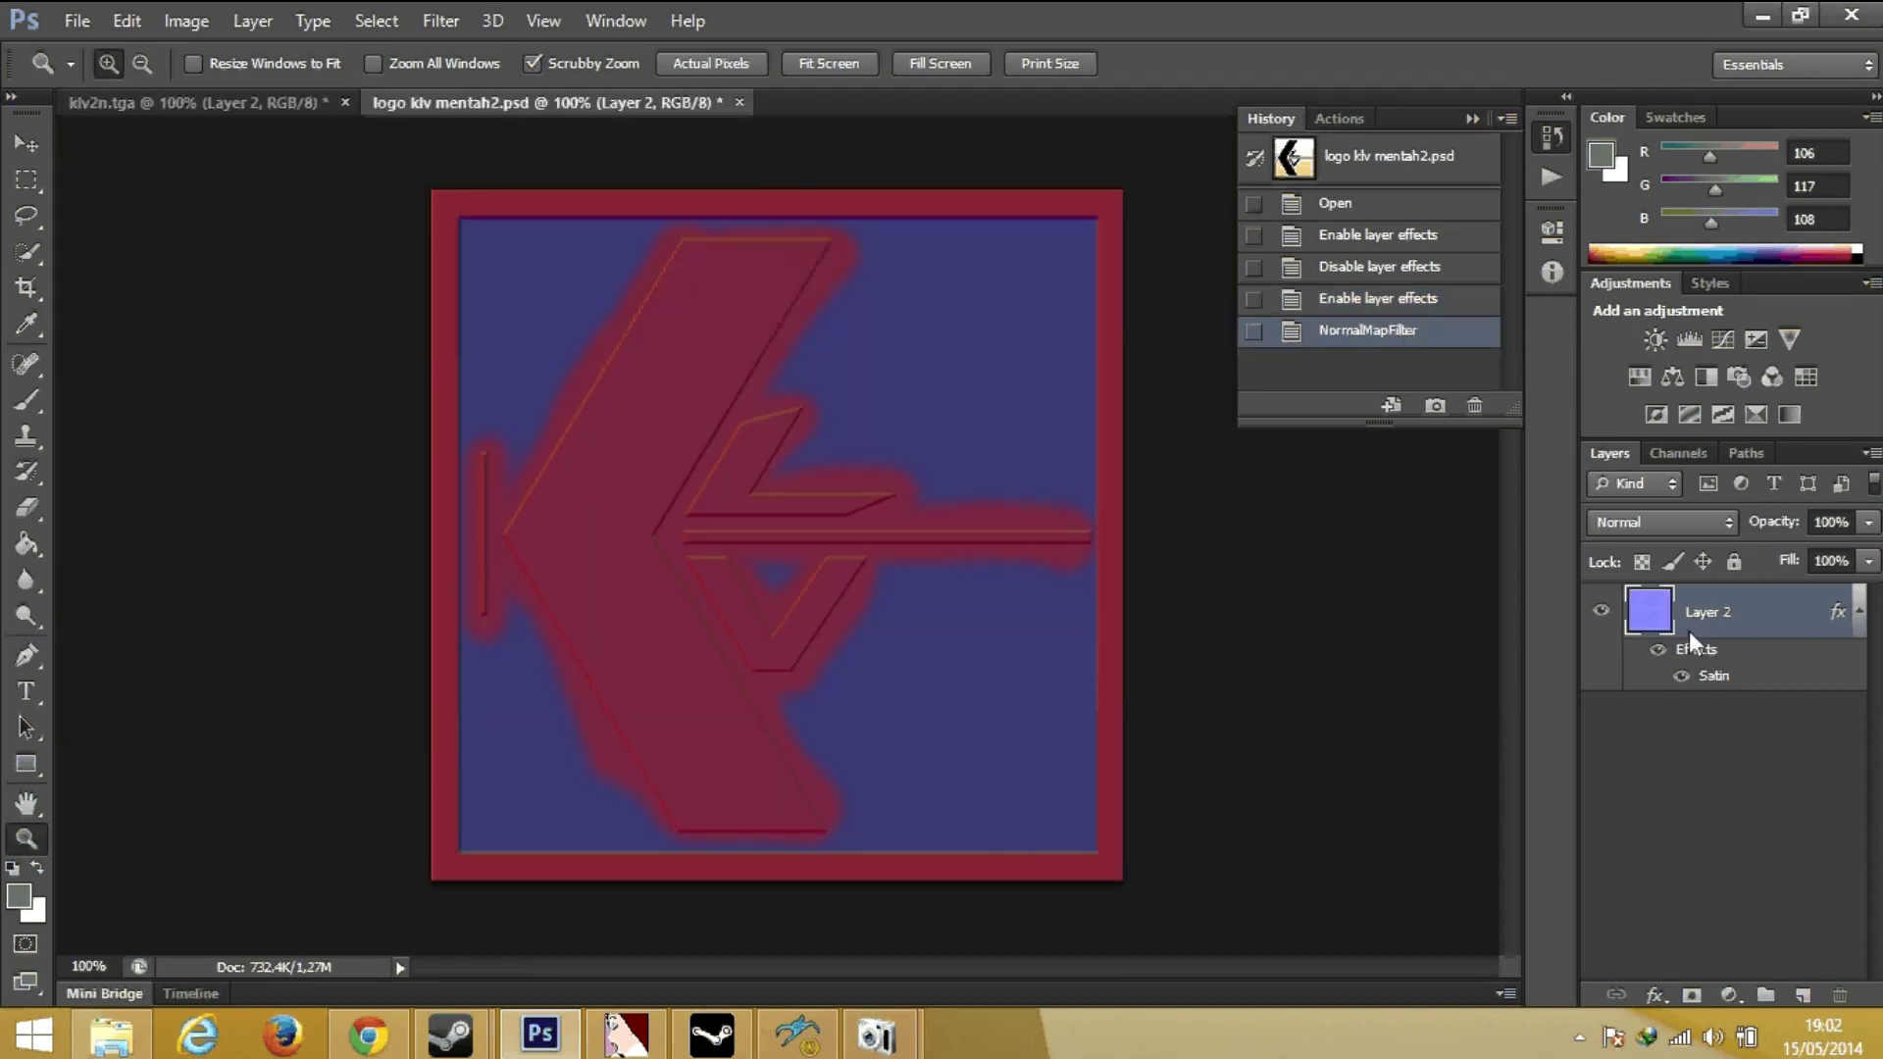
Duplicate Layer 2 and give the copy a Gaussian blur of radius 5.
right_click(1736, 614)
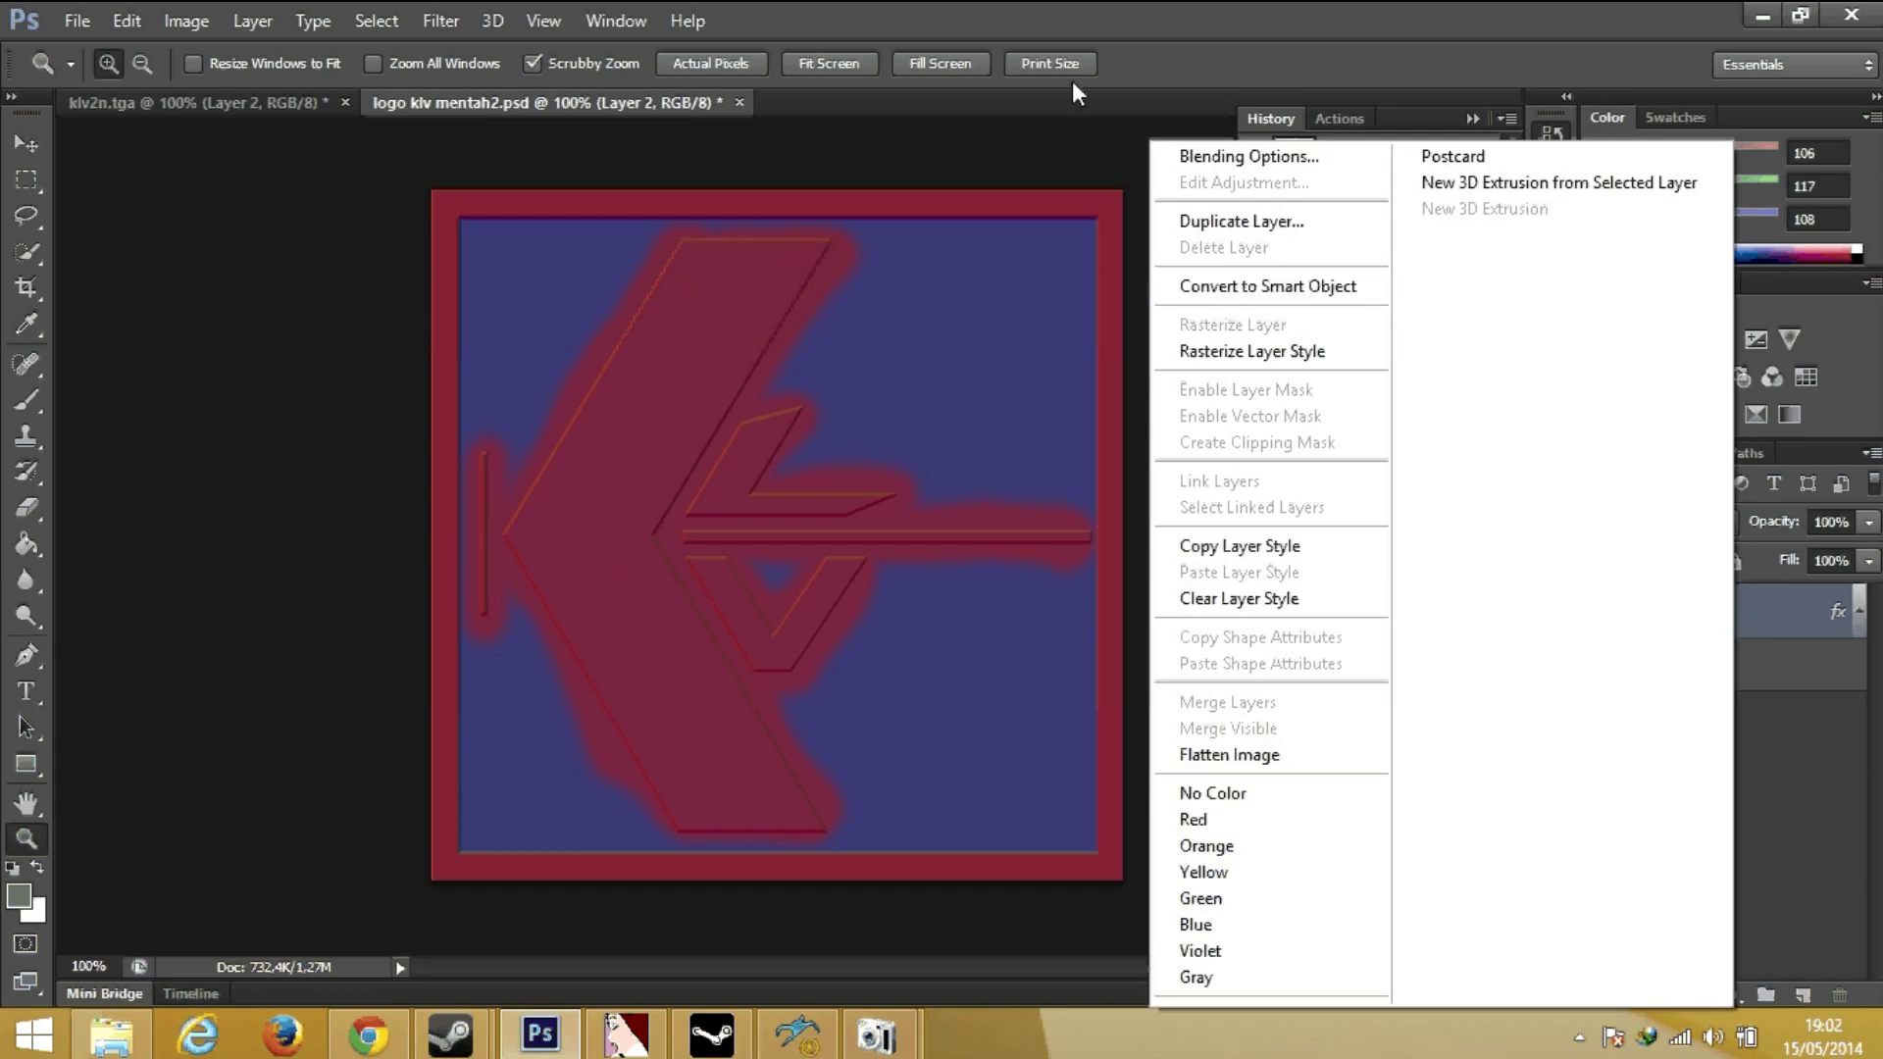
left_click(1241, 221)
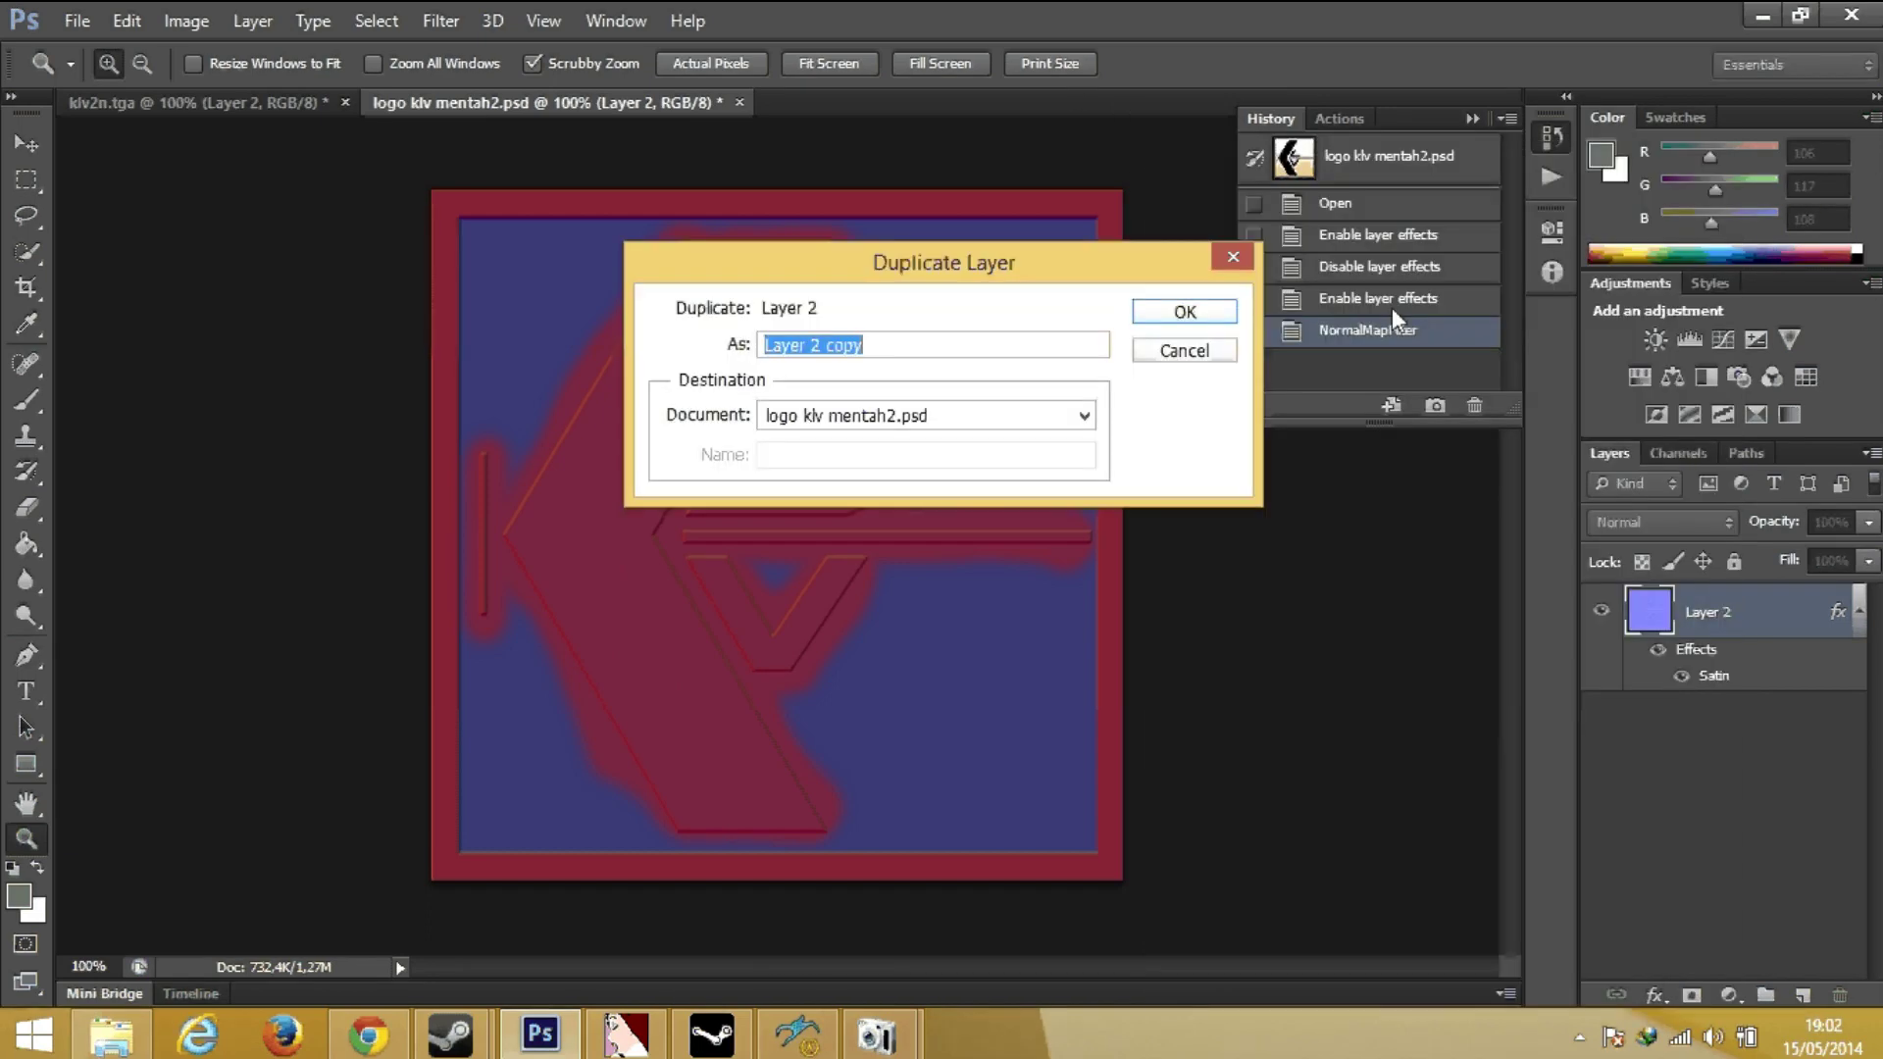
left_click(1214, 319)
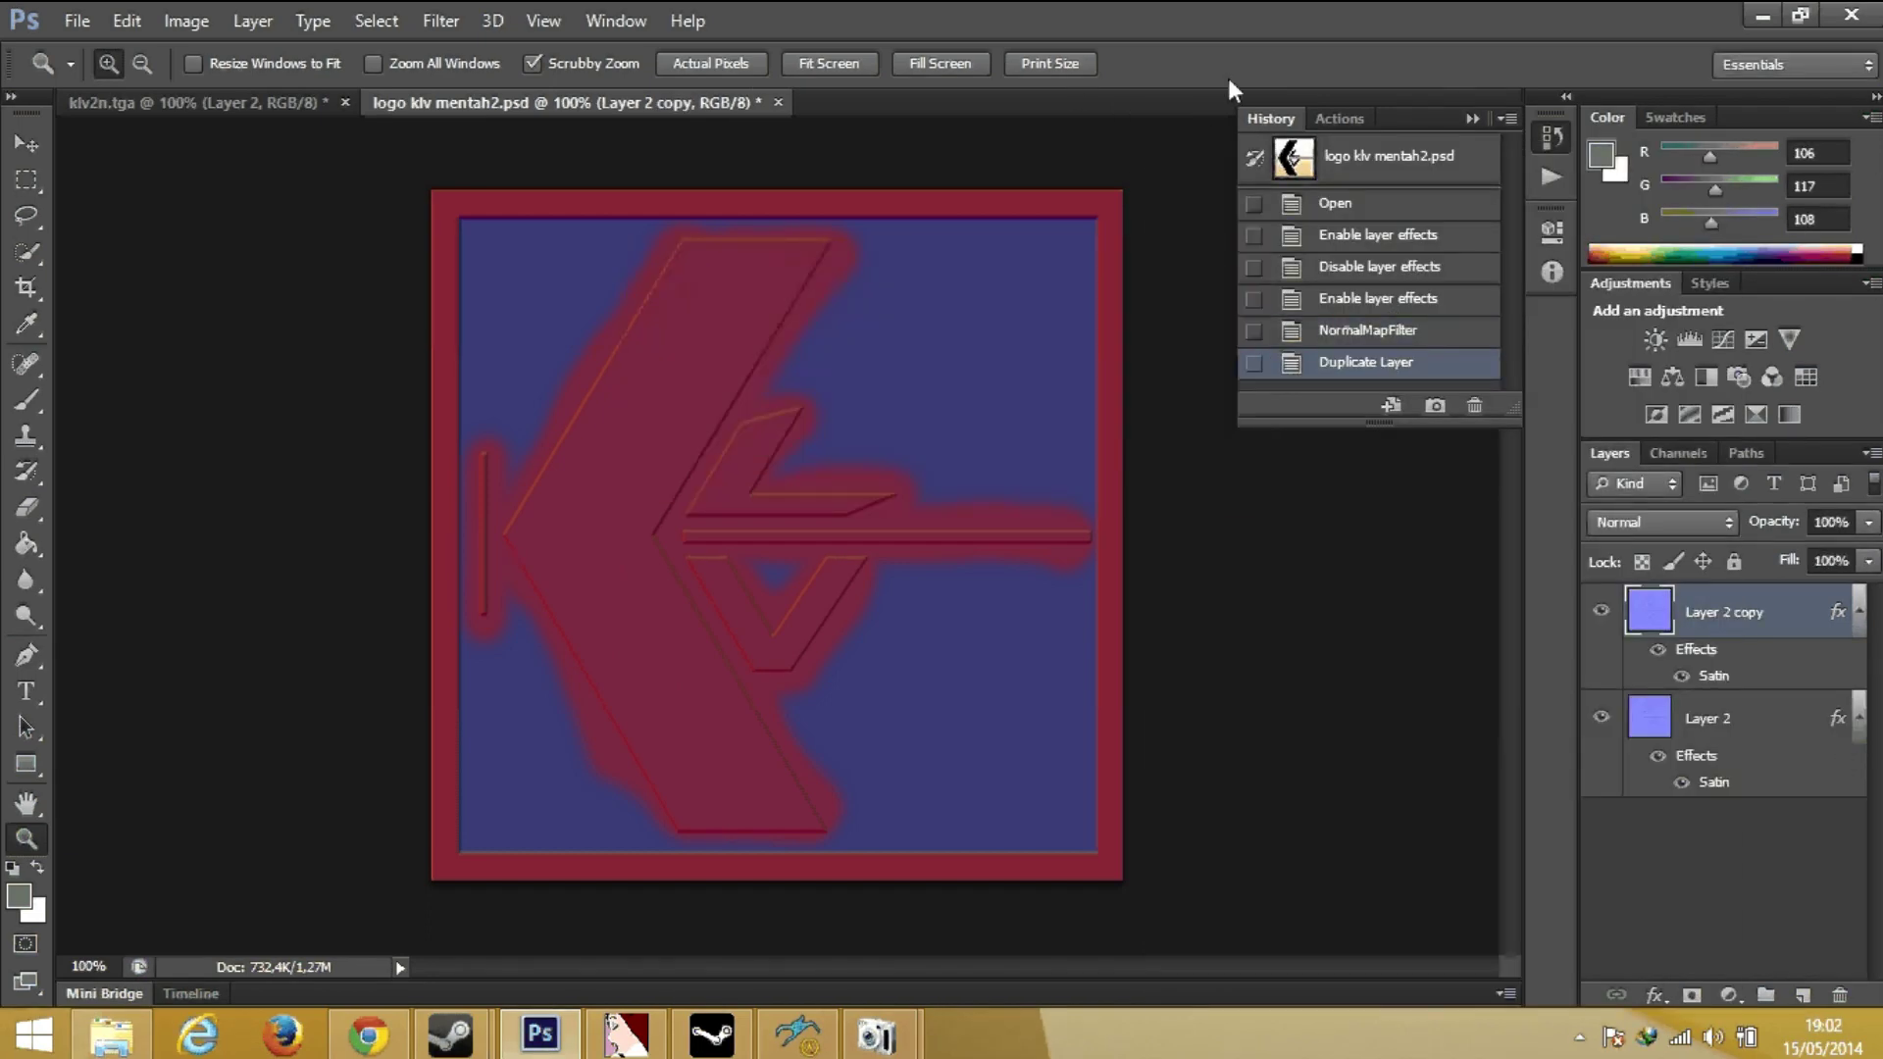
left_click(449, 23)
mouse_move(455, 298)
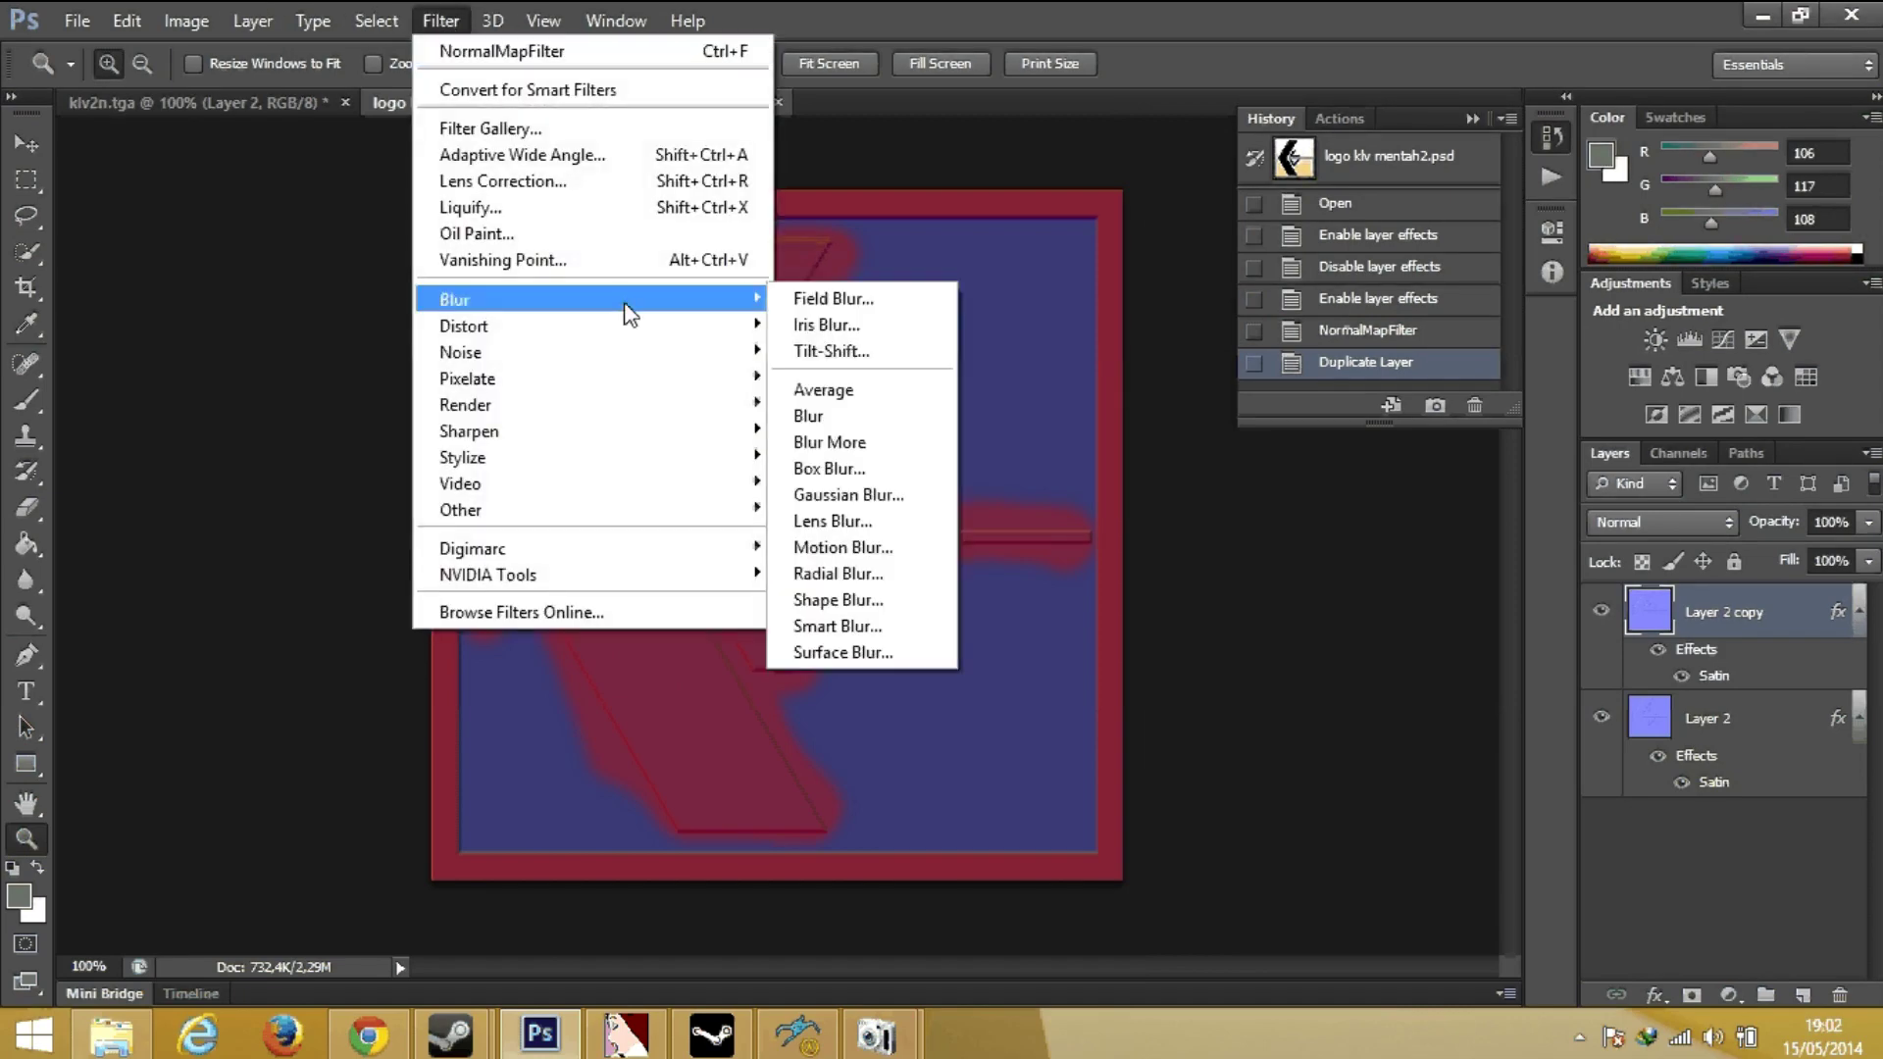
left_click(854, 499)
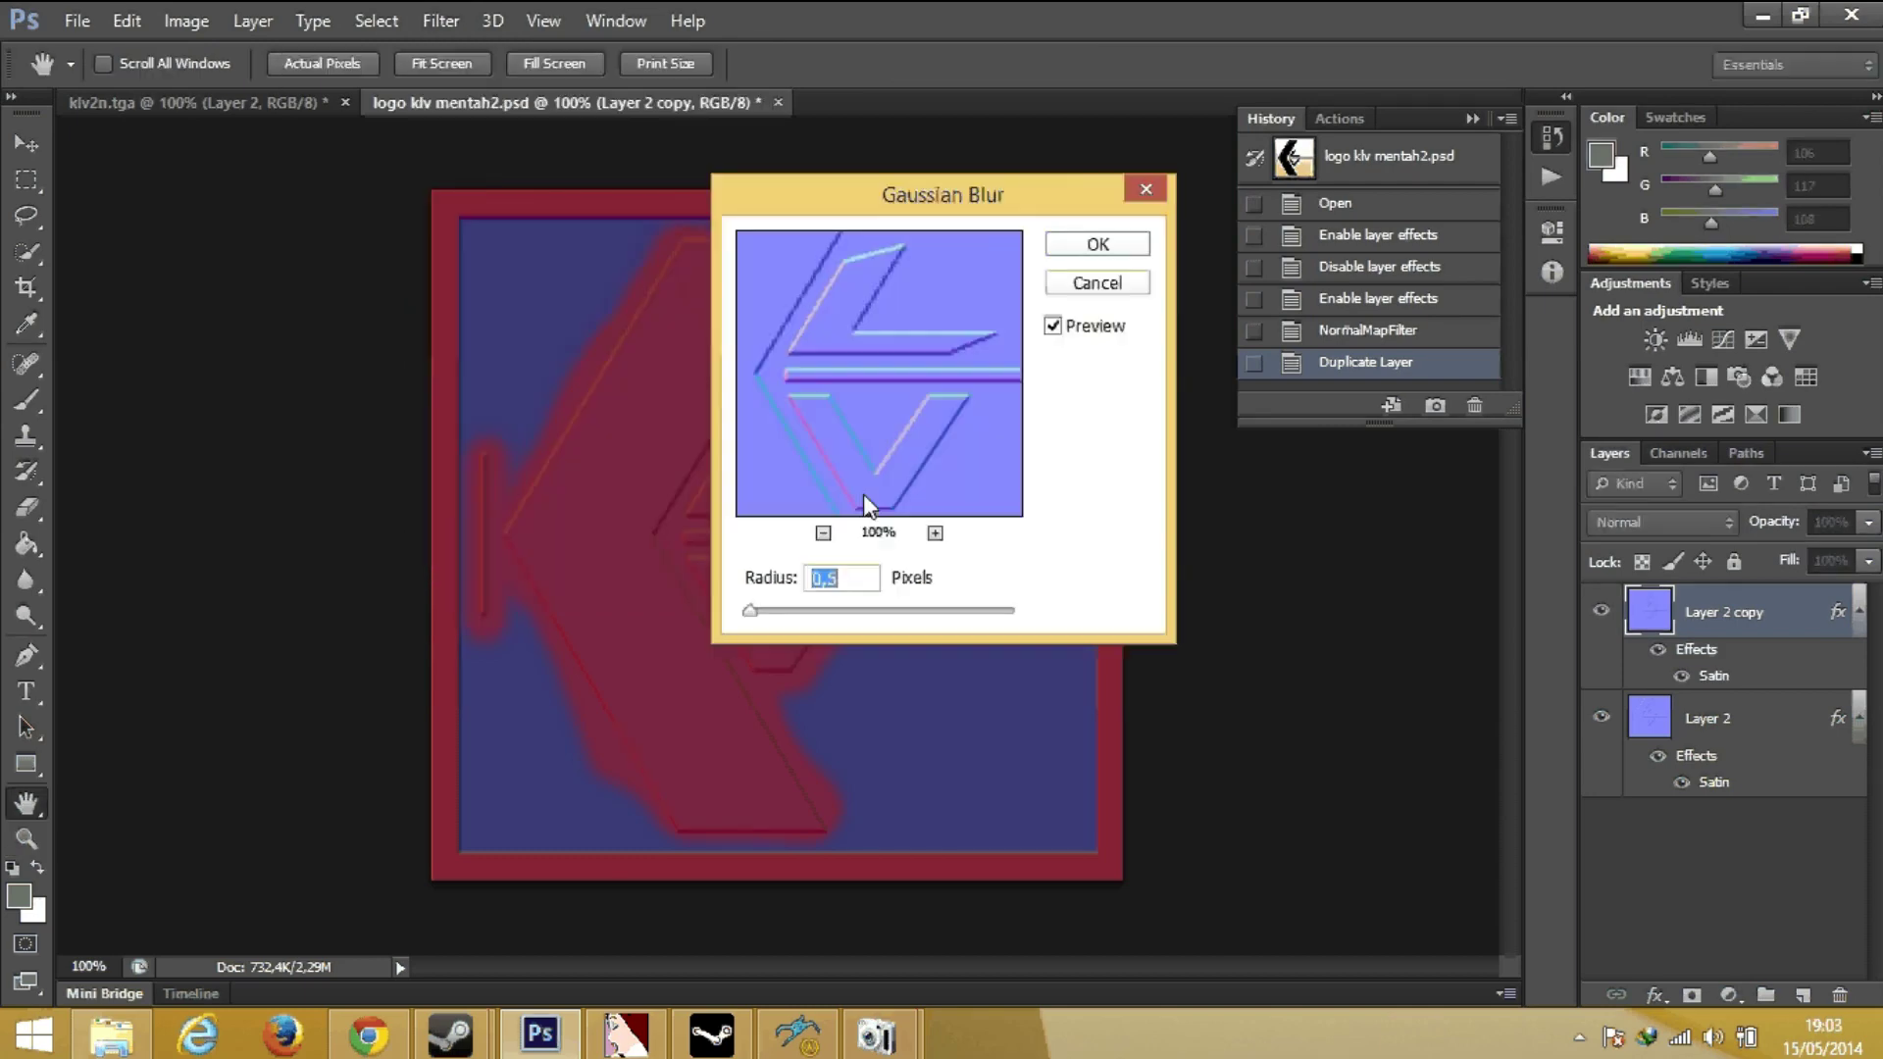
type("5")
left_click(1099, 245)
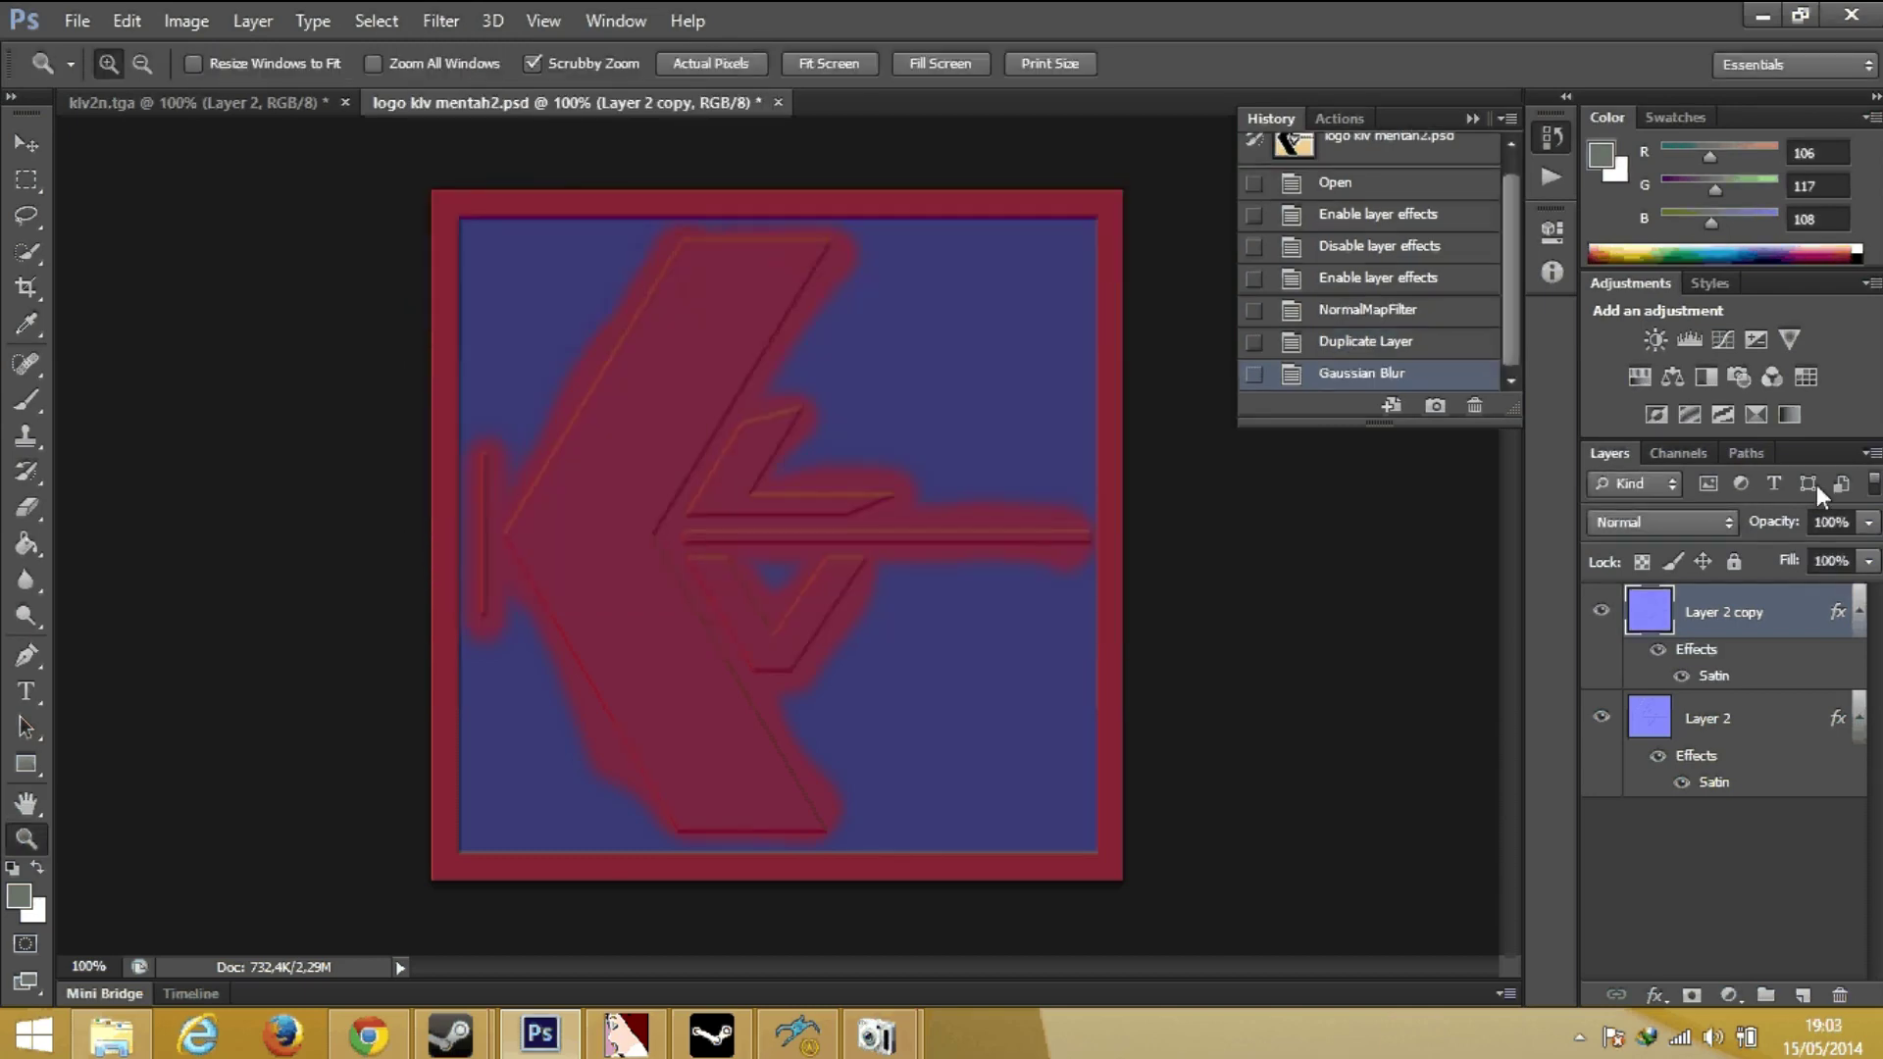
Set Layer 2 copy's blend mode to Overlay.
right_click(1739, 615)
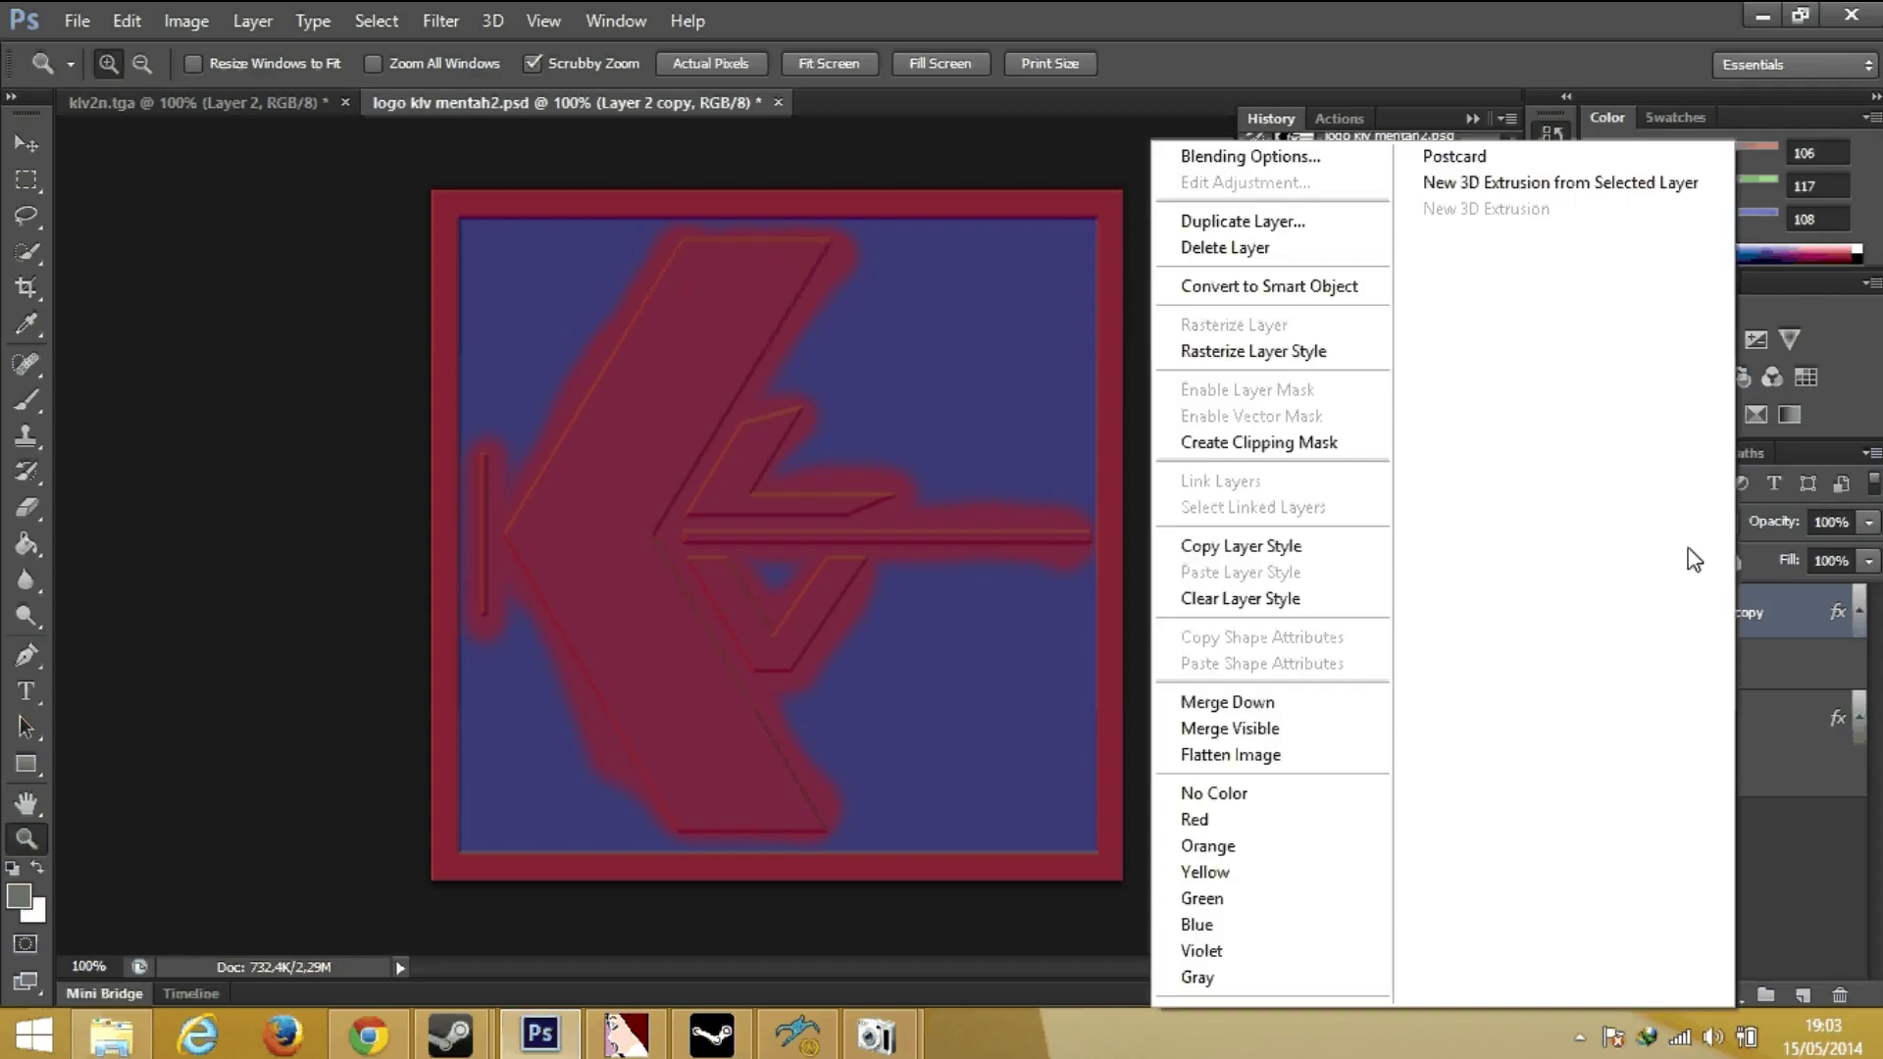
left_click(1216, 157)
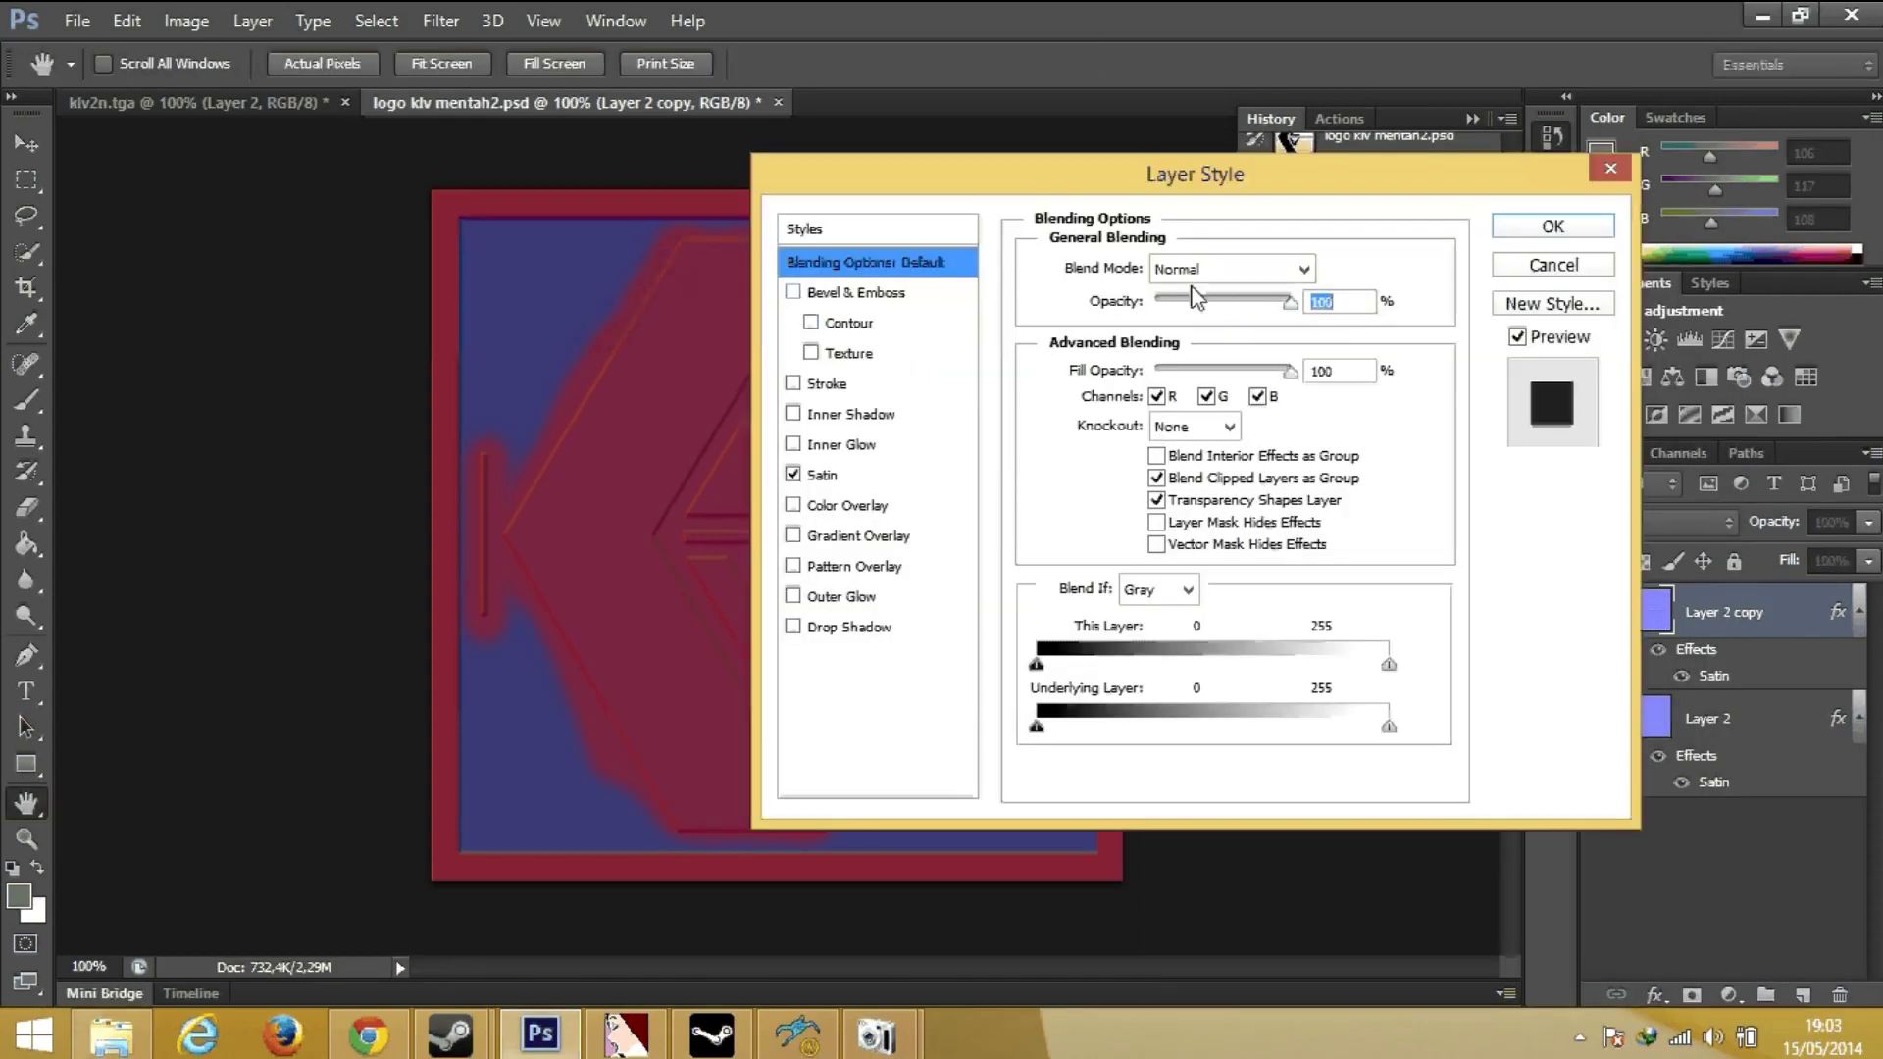
left_click(1287, 280)
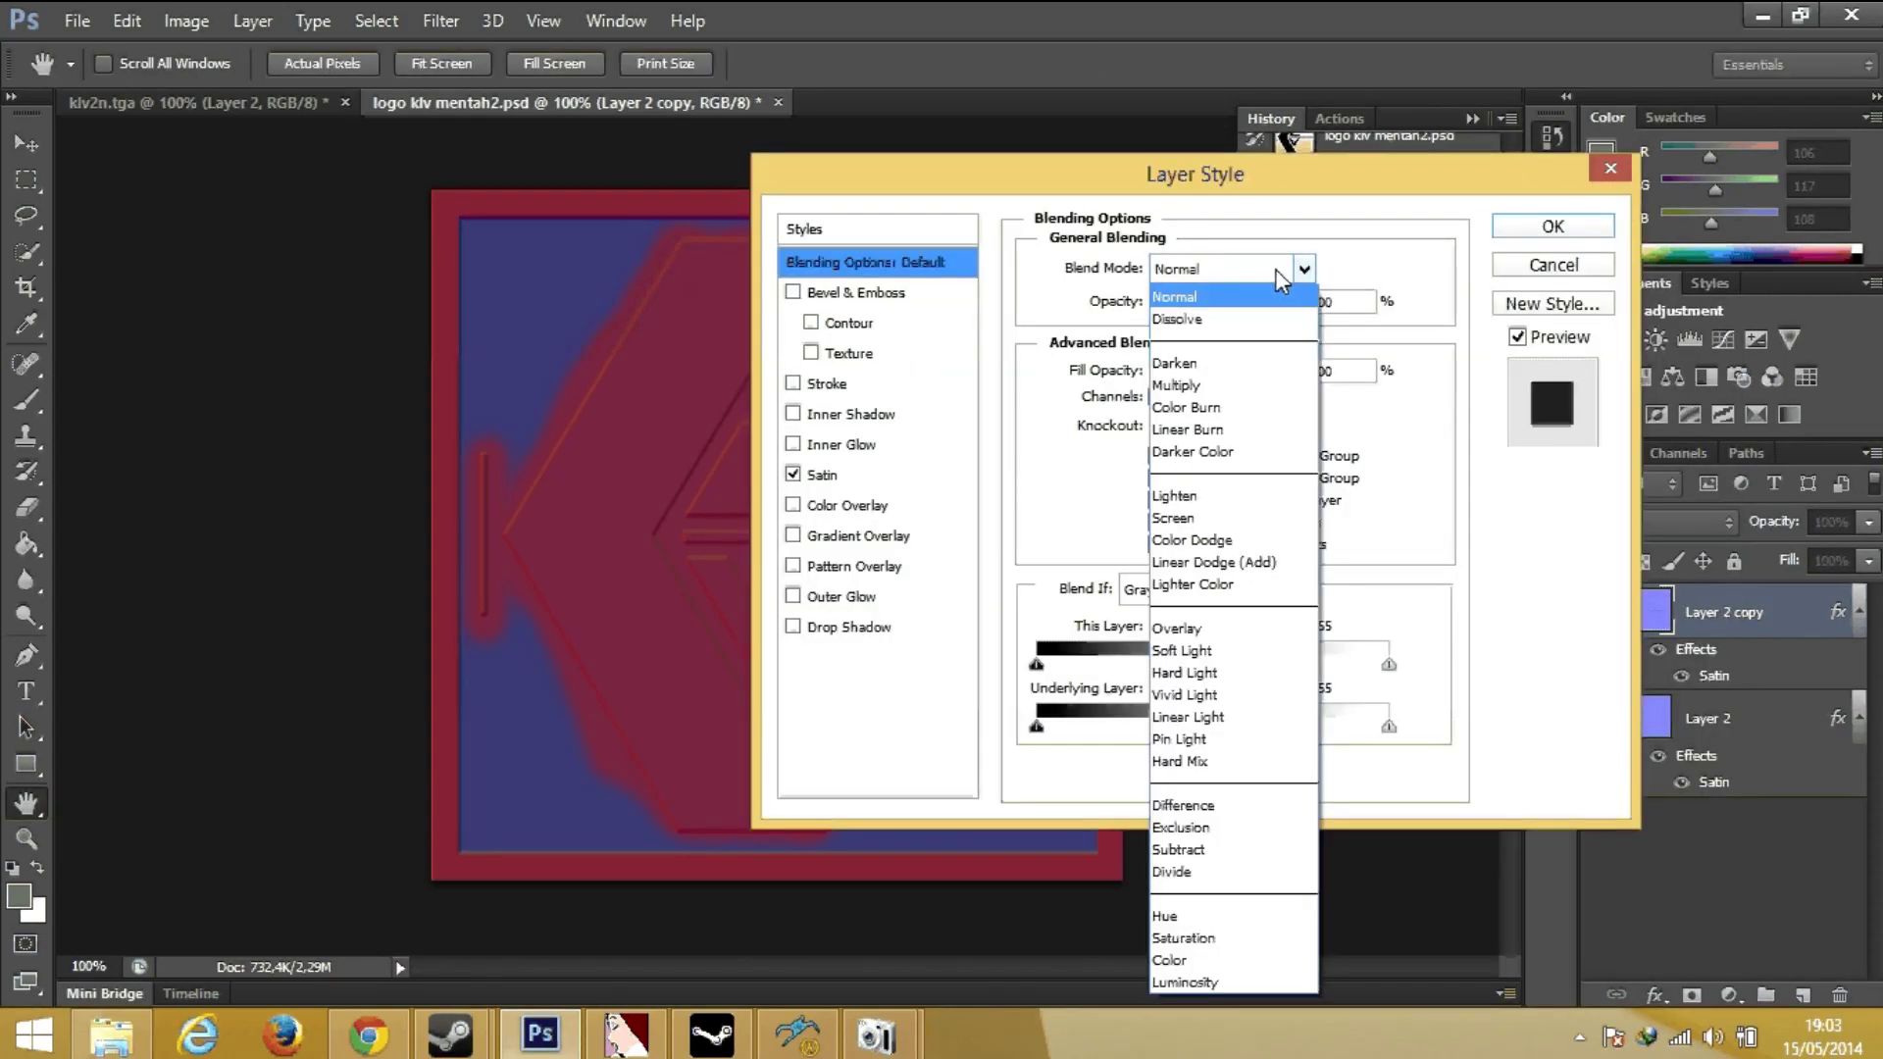
left_click(1227, 628)
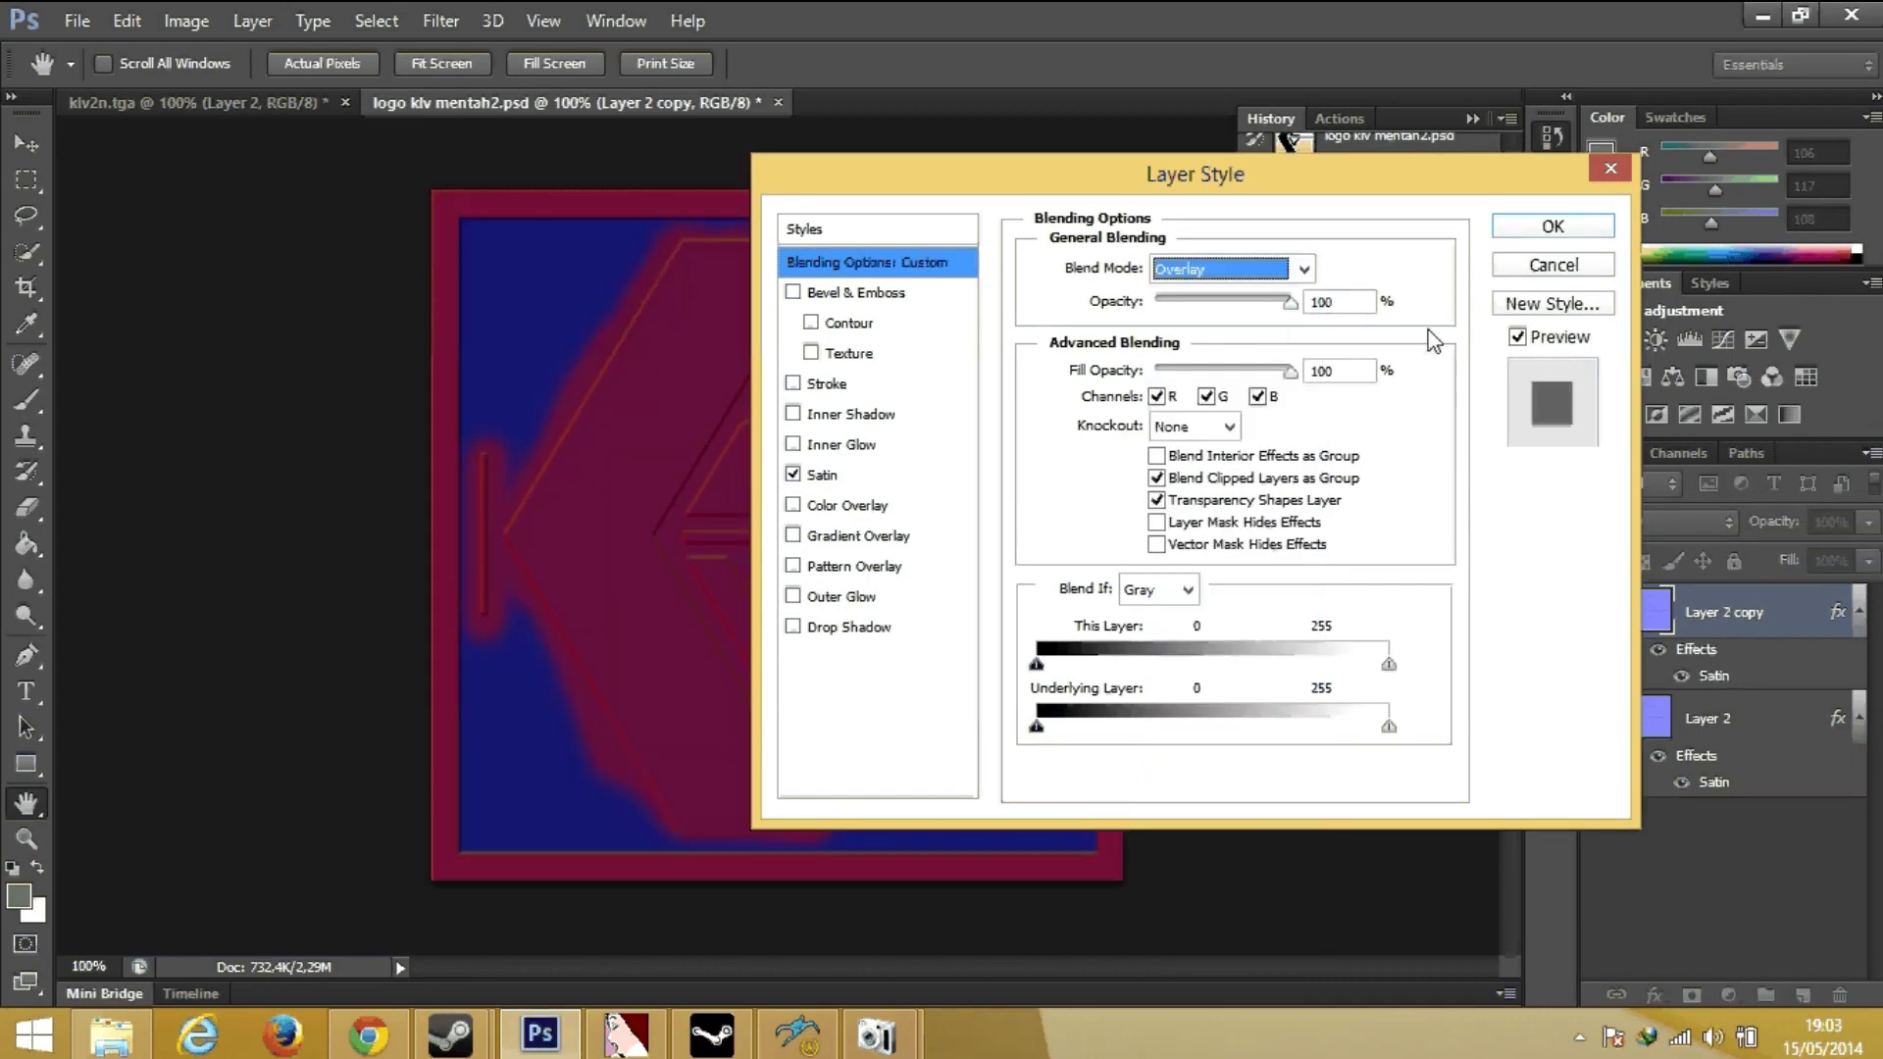
left_click(1552, 227)
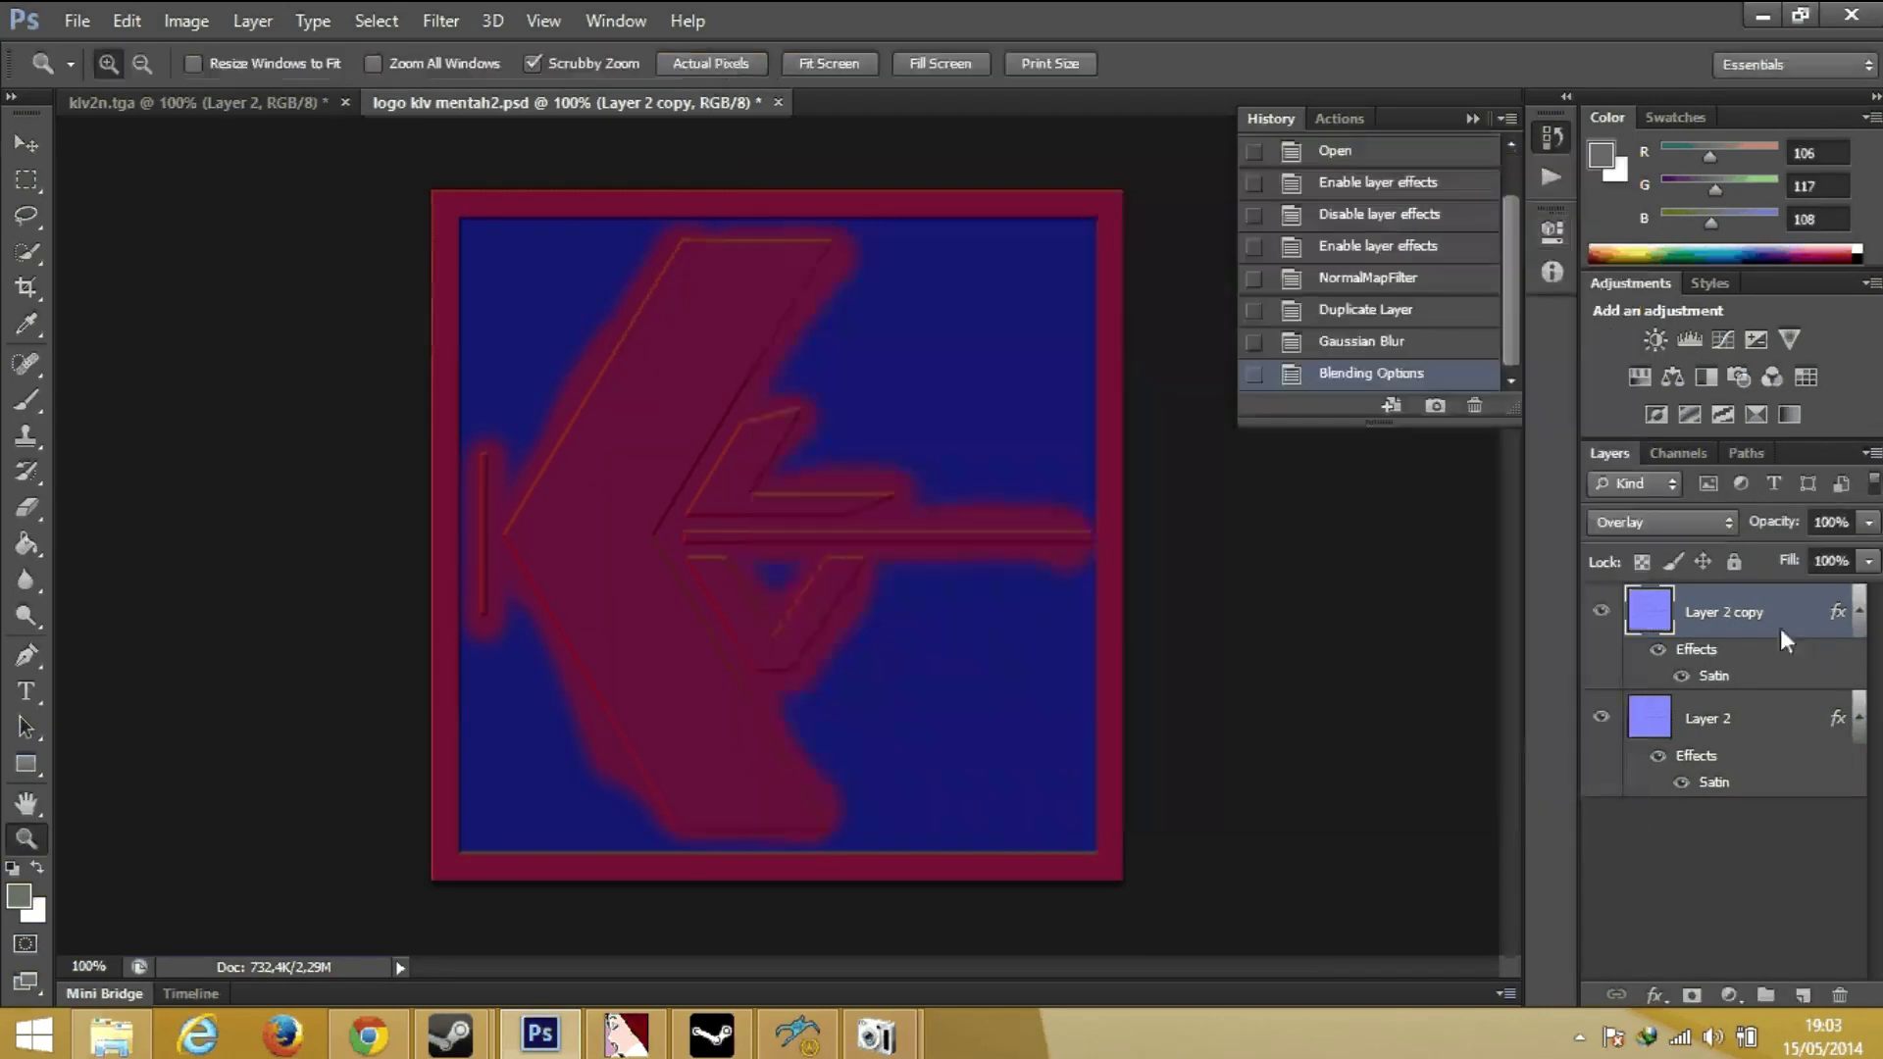
Duplicate Layer 2 copy into Layer 2 copy 2 and blur it at radius 0.5.
right_click(1781, 638)
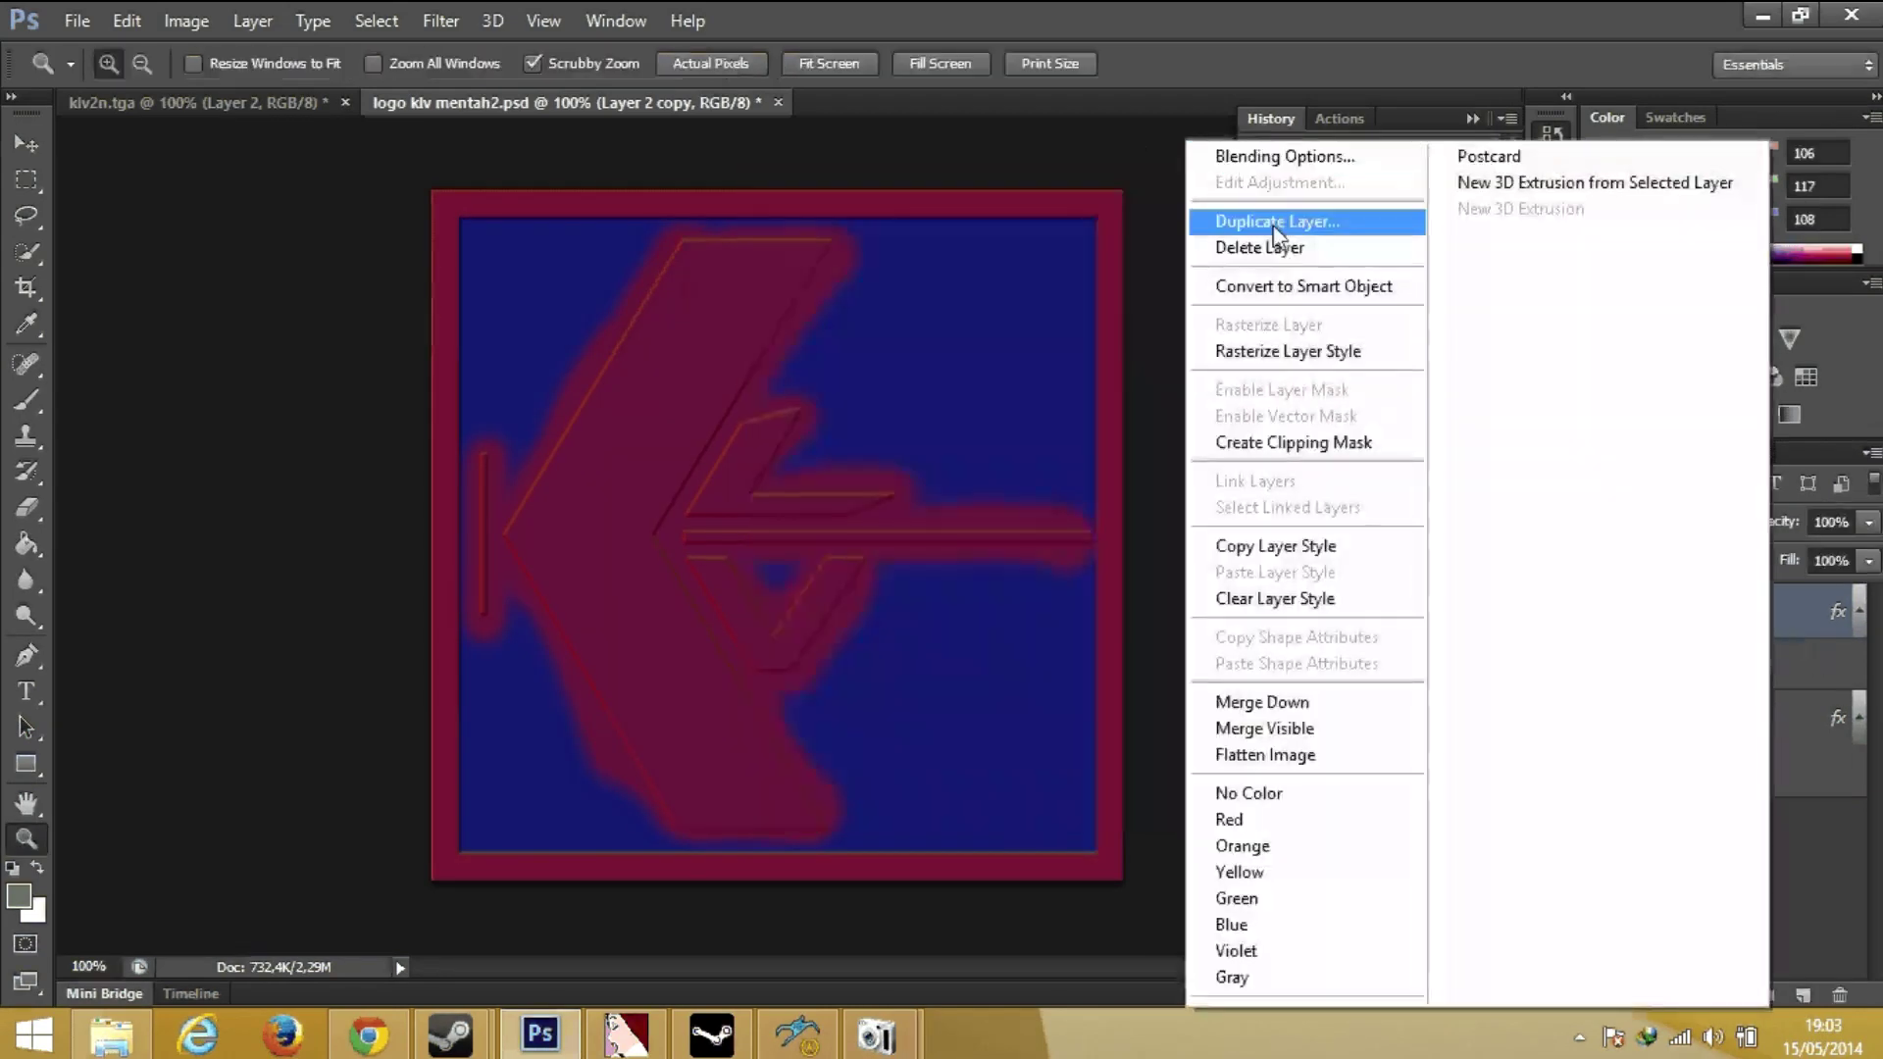
left_click(1275, 234)
left_click(1189, 316)
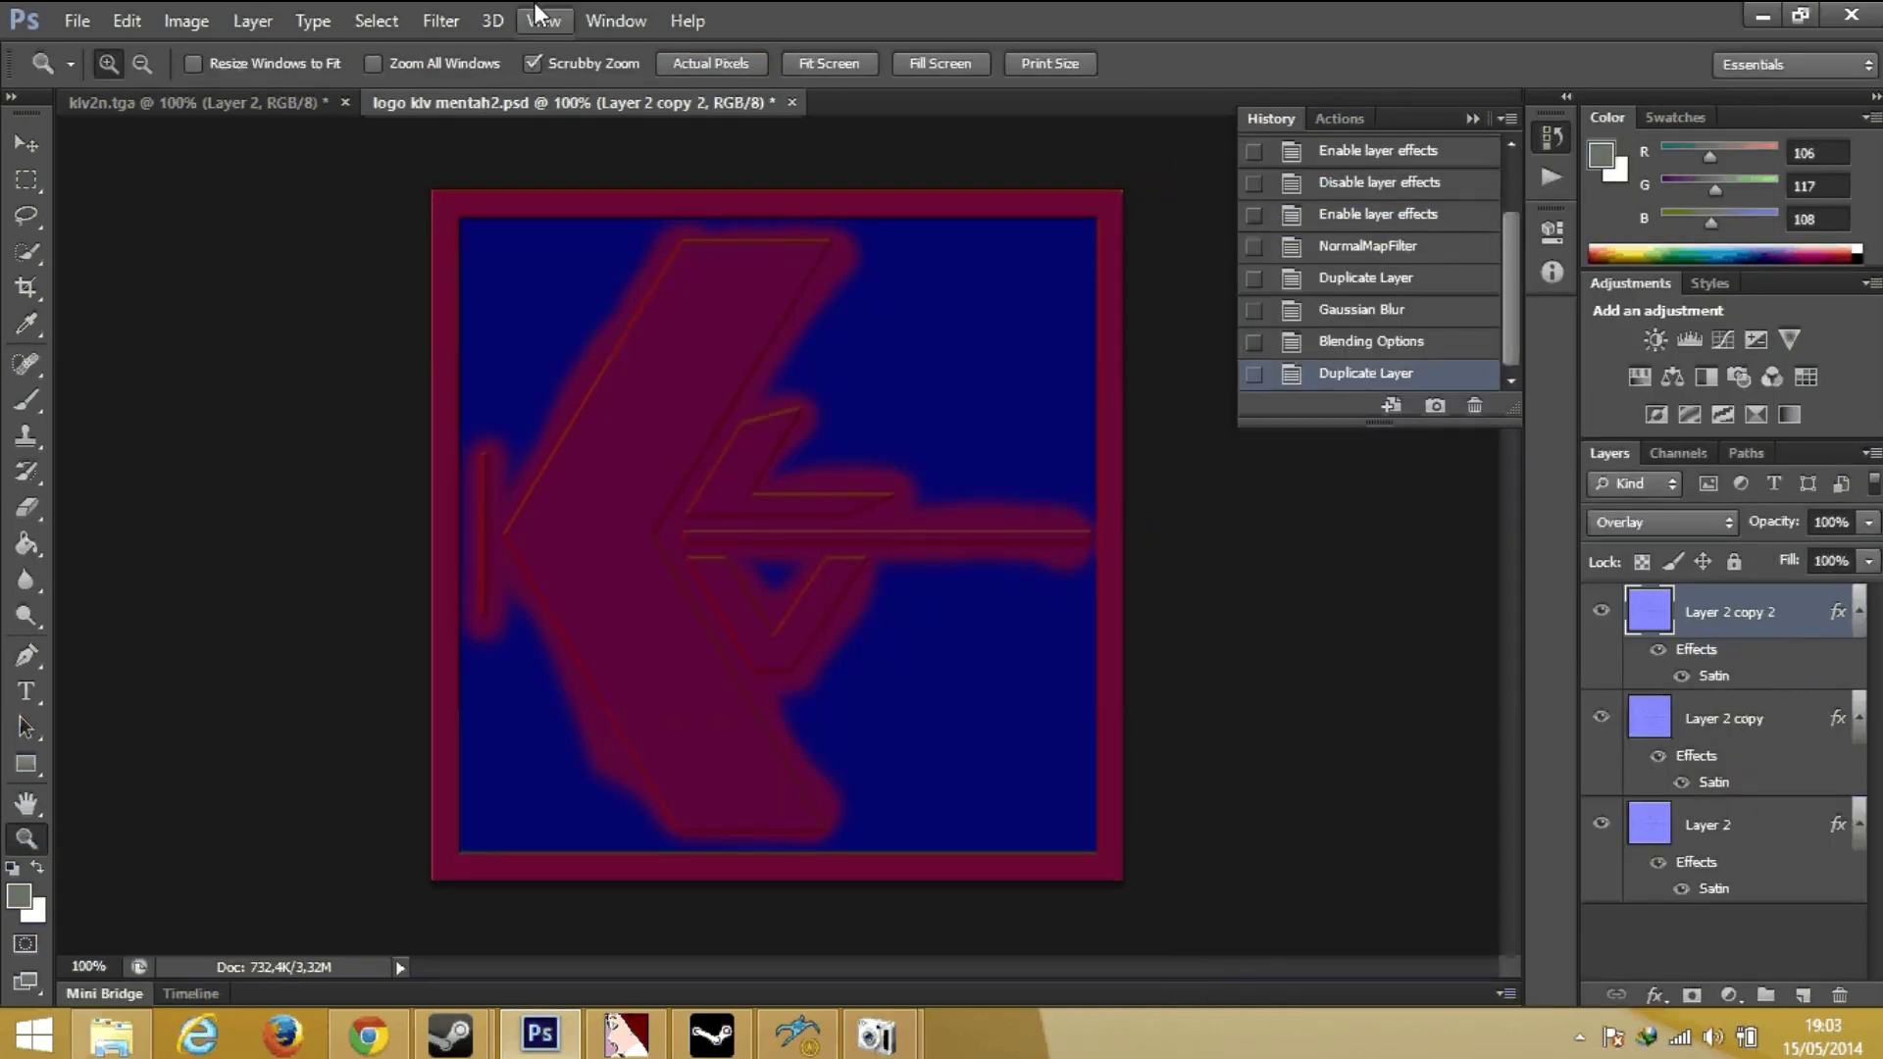
left_click(442, 20)
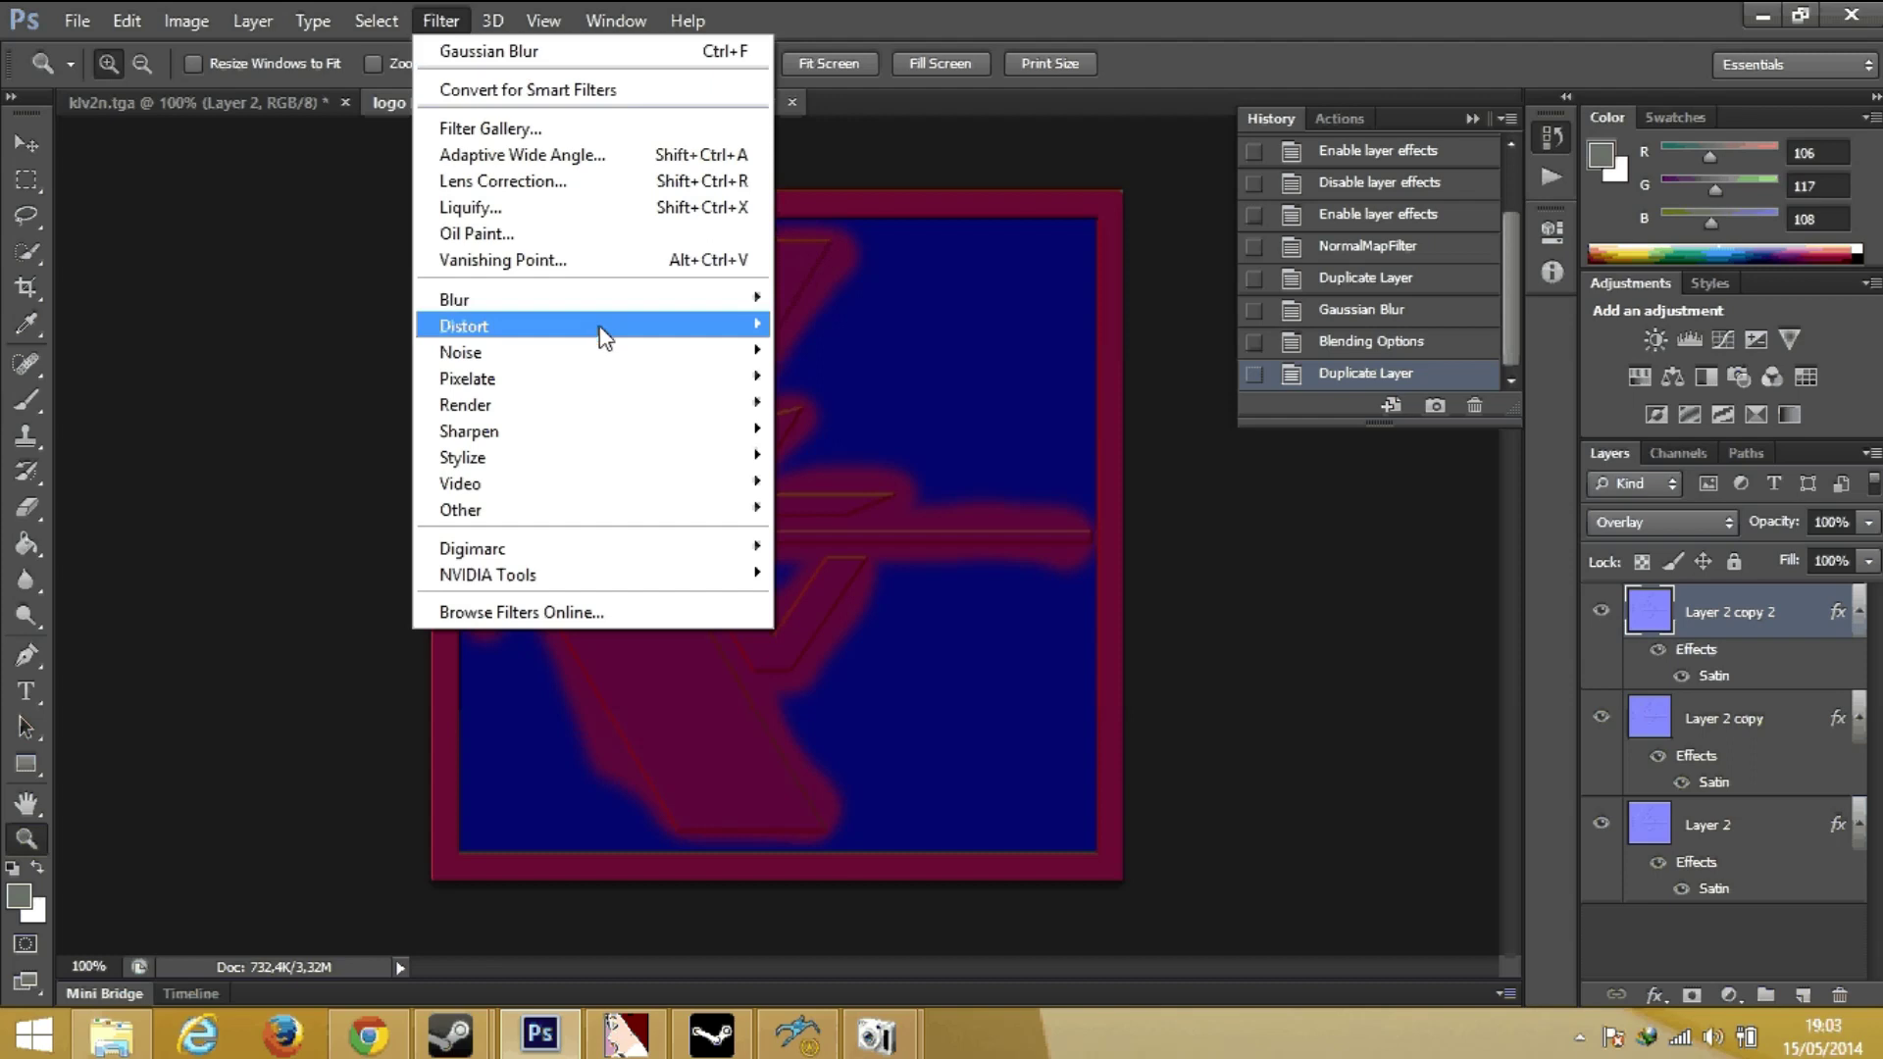
mouse_move(453, 298)
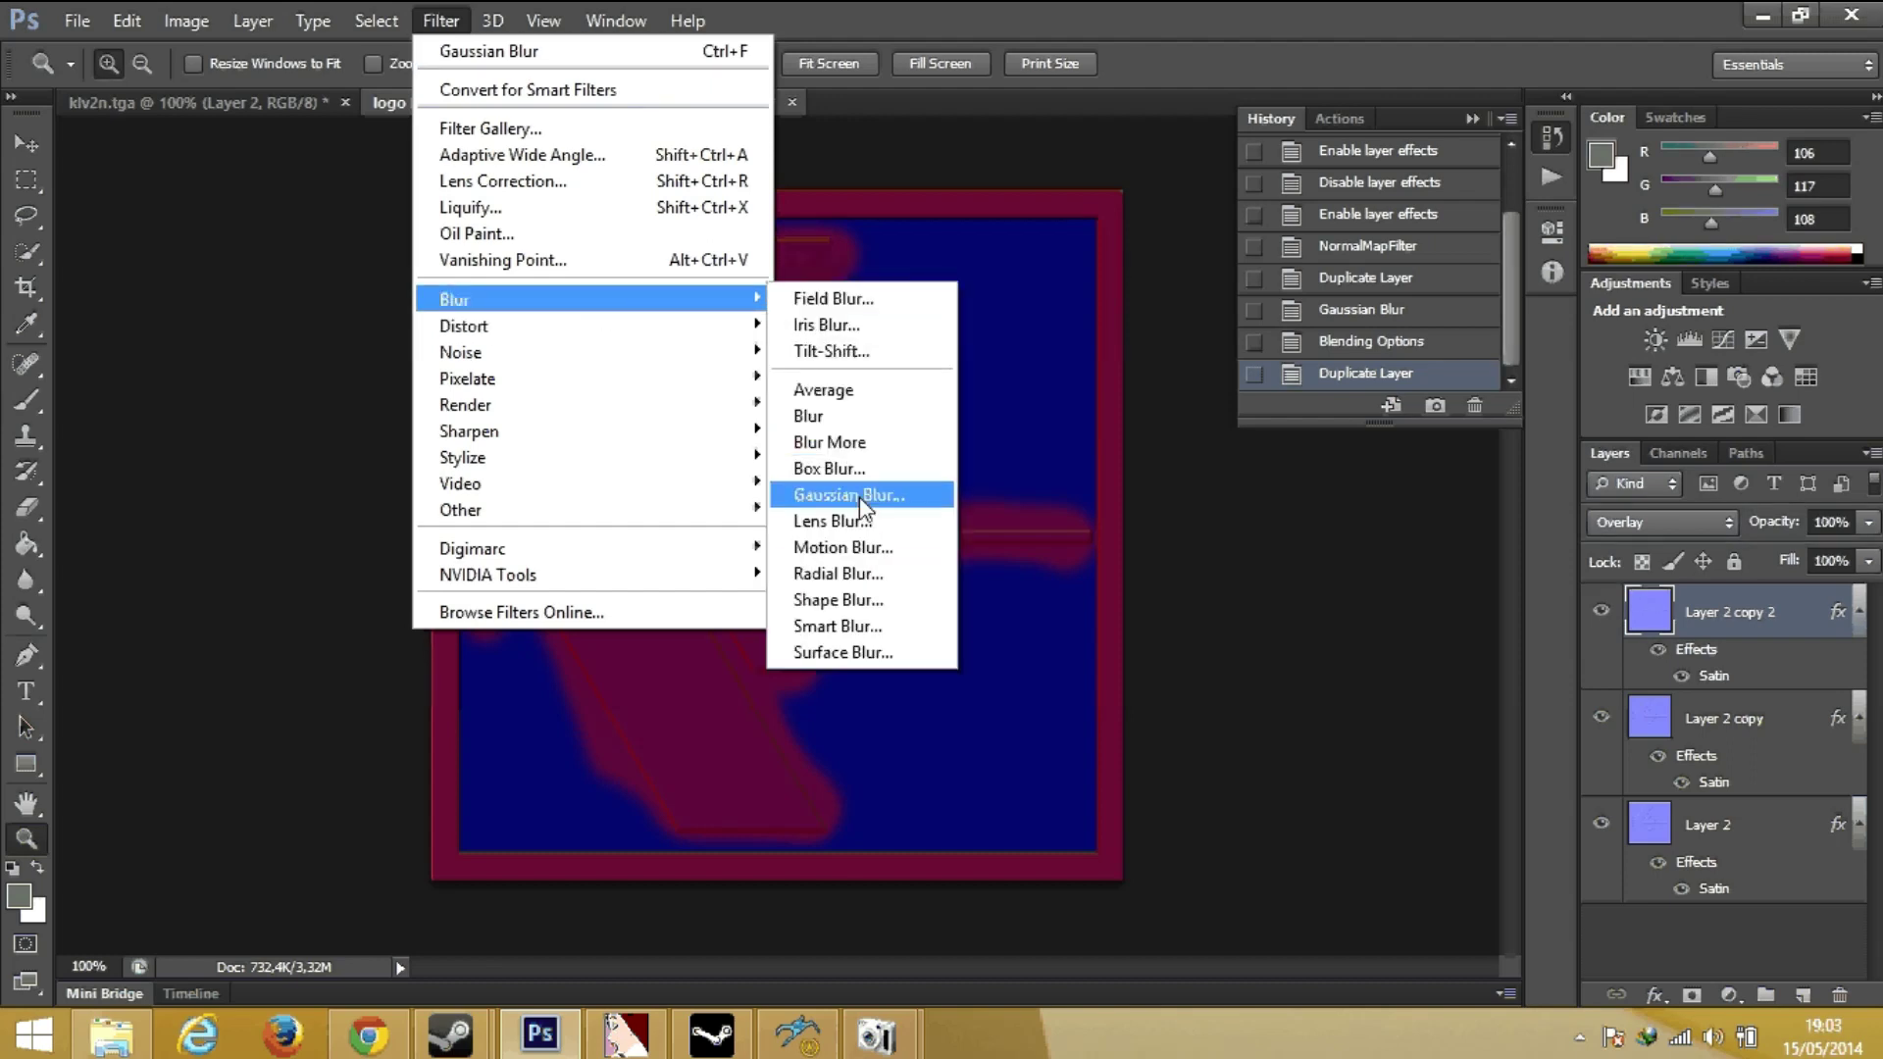
left_click(860, 497)
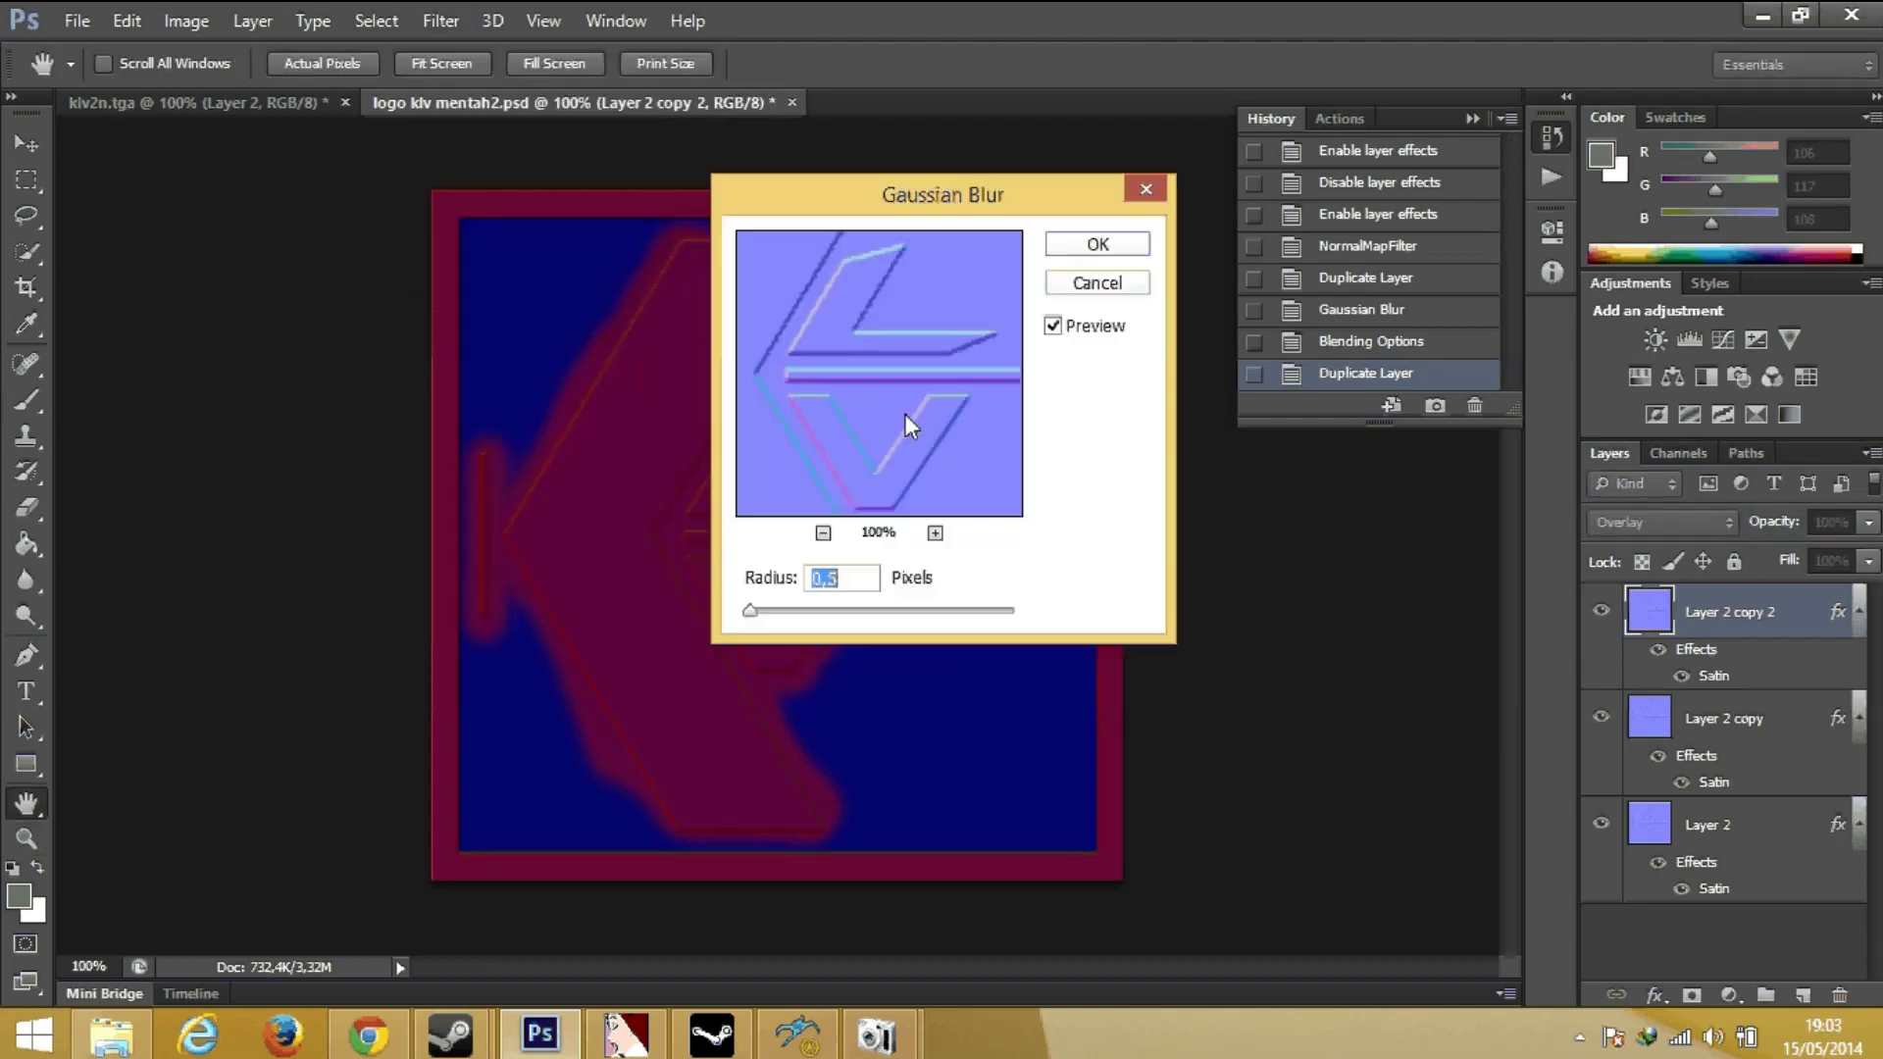
left_click(1095, 244)
key("z")
Keep Overlay as Layer 2 copy 2's blend mode in Blending Options.
right_click(1774, 618)
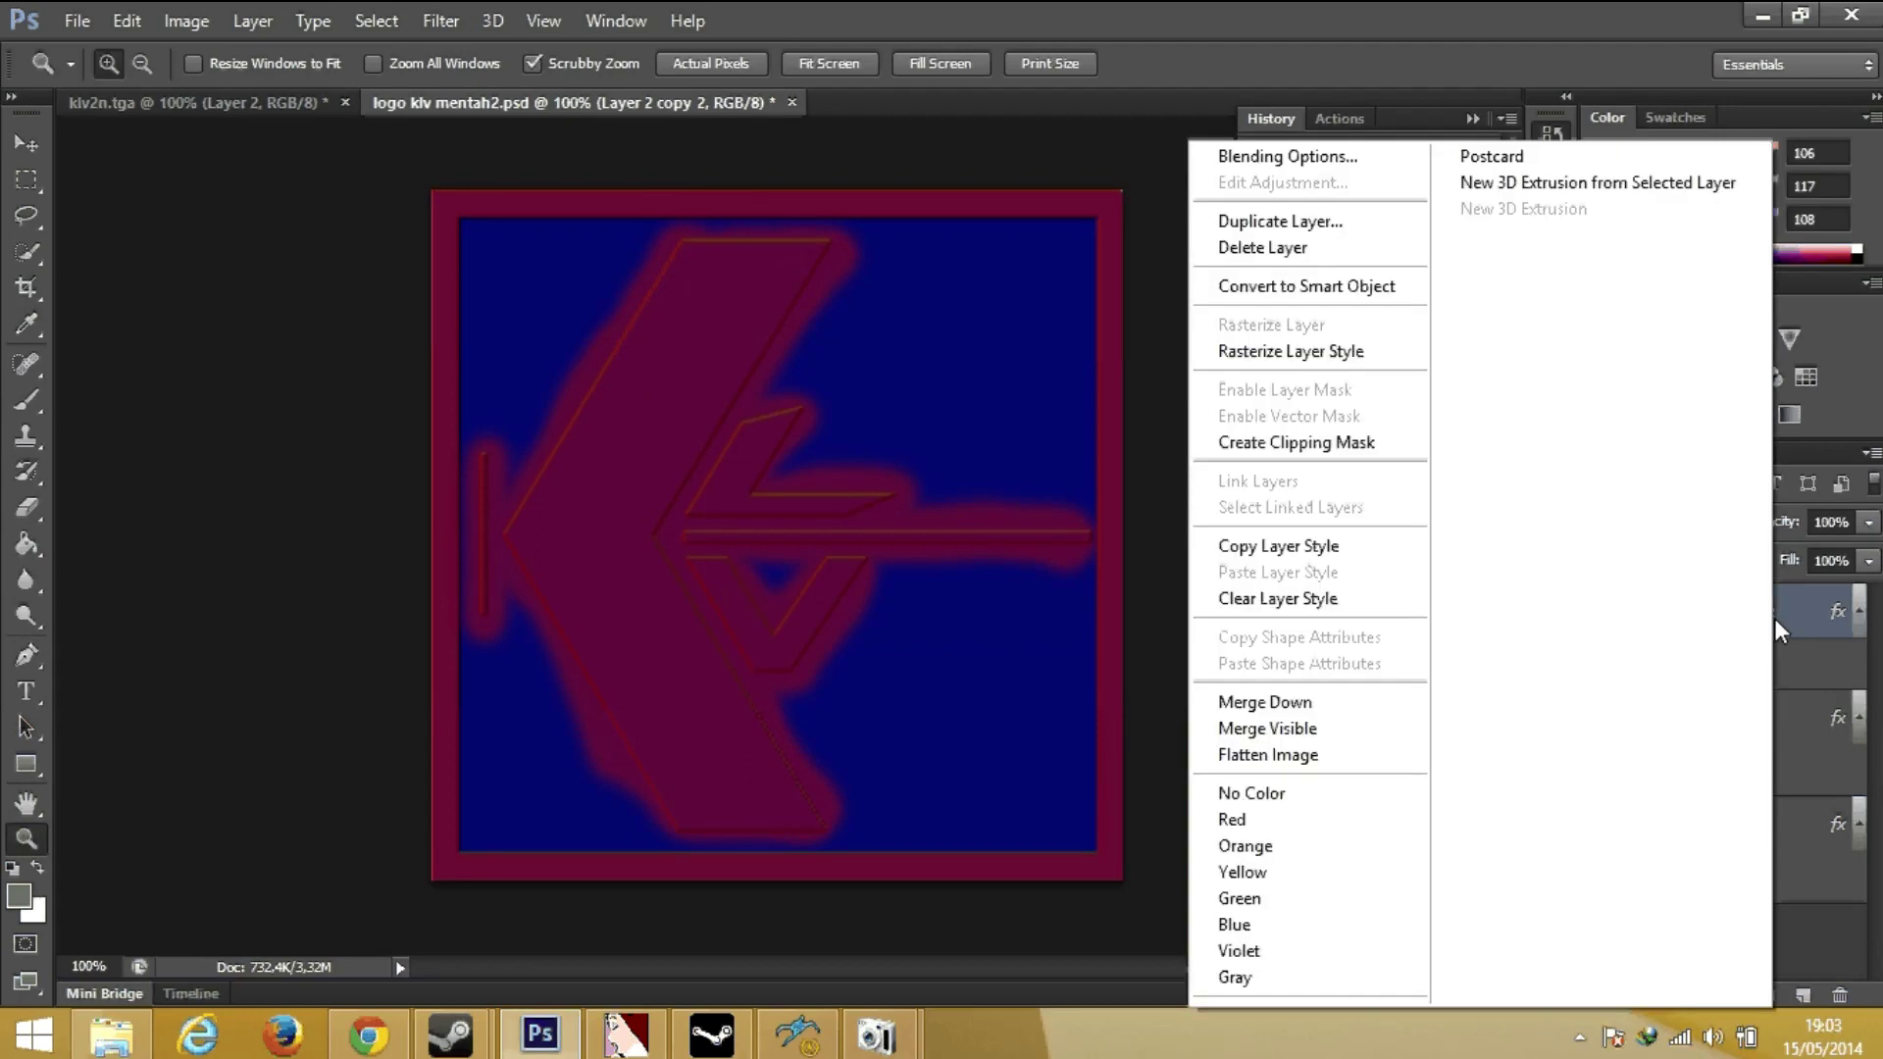
left_click(1362, 155)
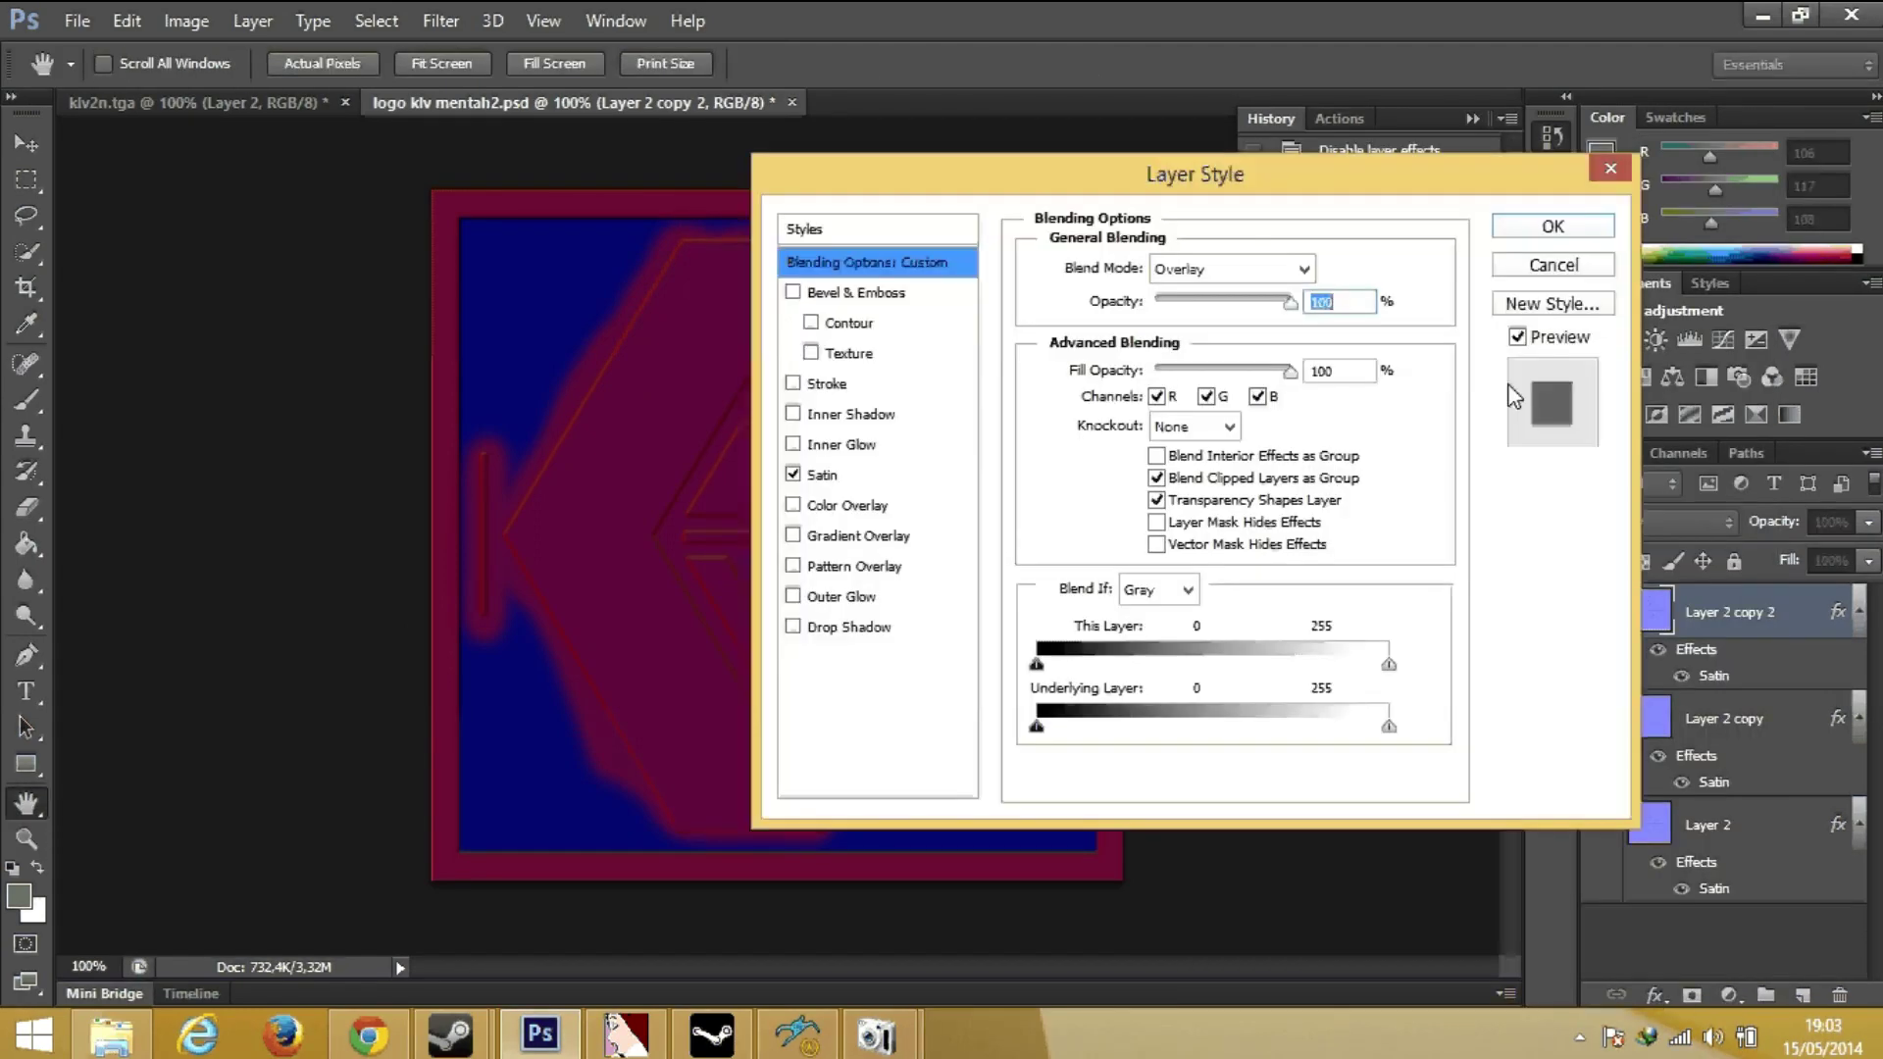
left_click(1544, 226)
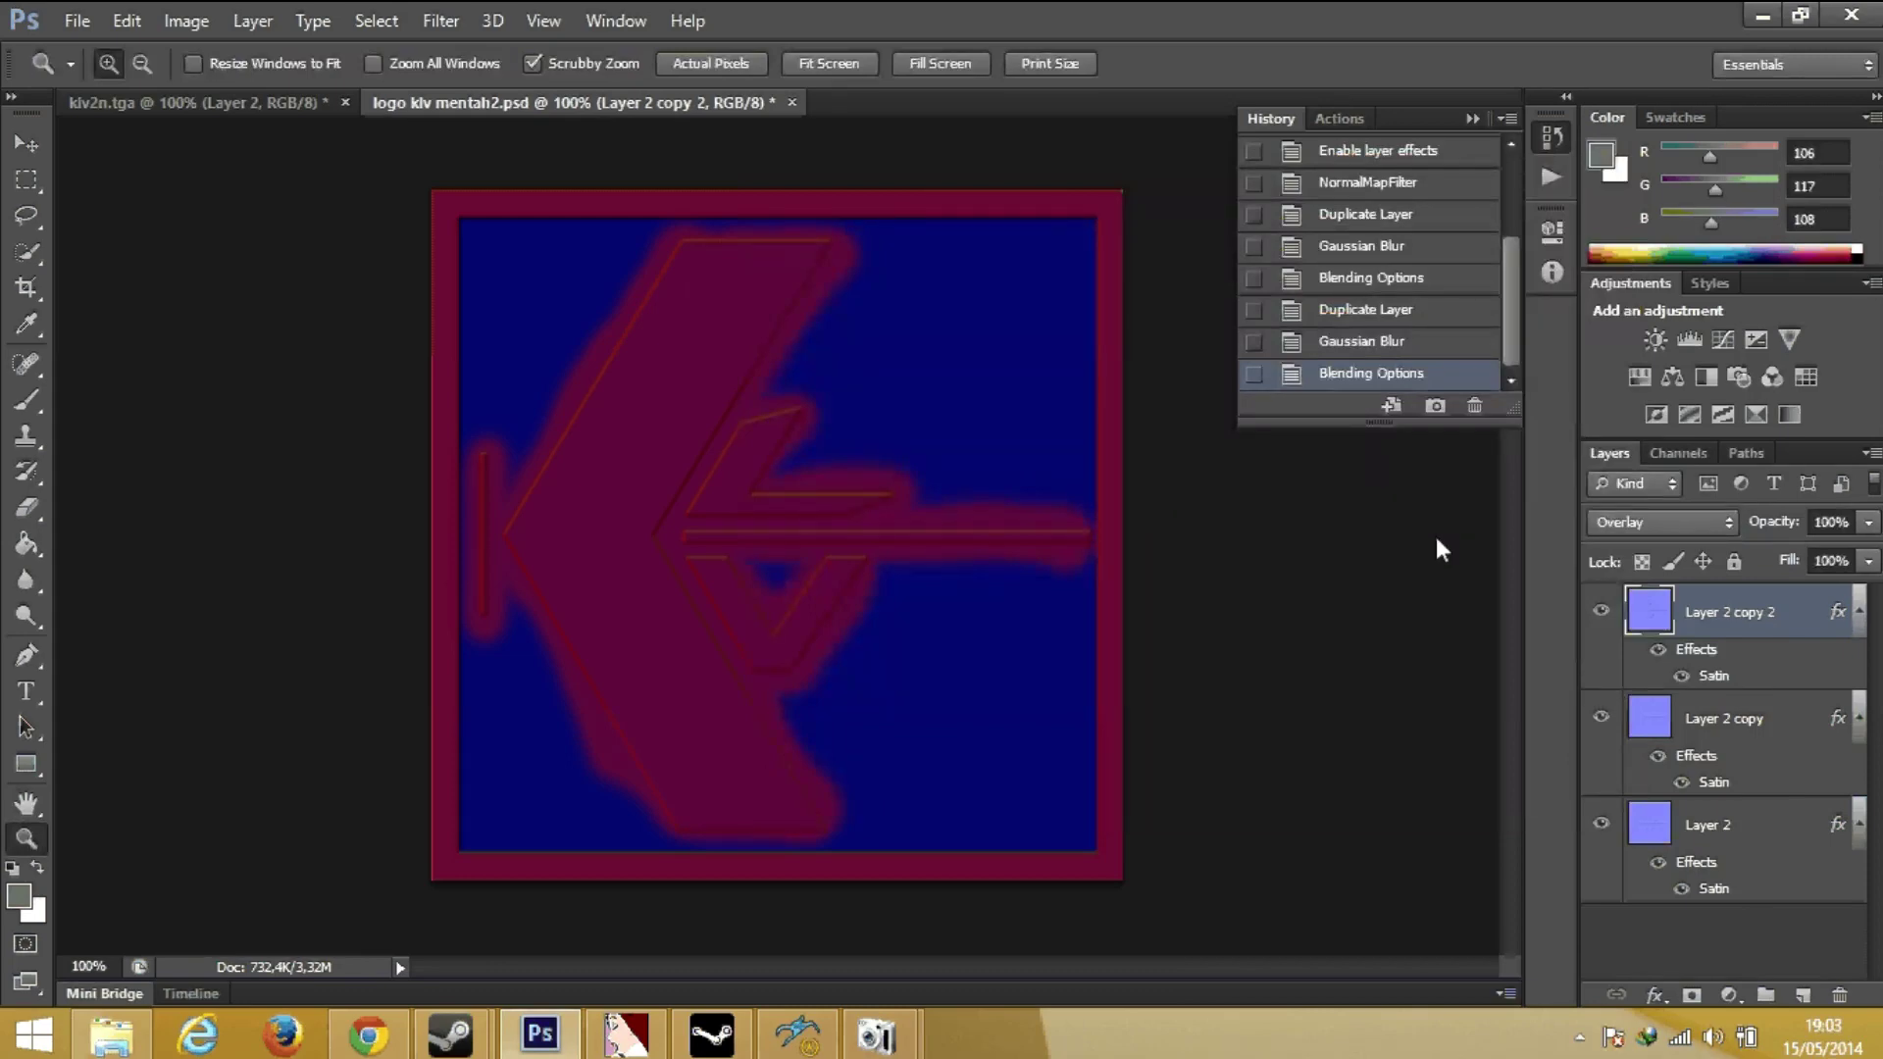
Flatten the image into one Background and rerun NormalMapFilter with Normalize only.
right_click(1783, 607)
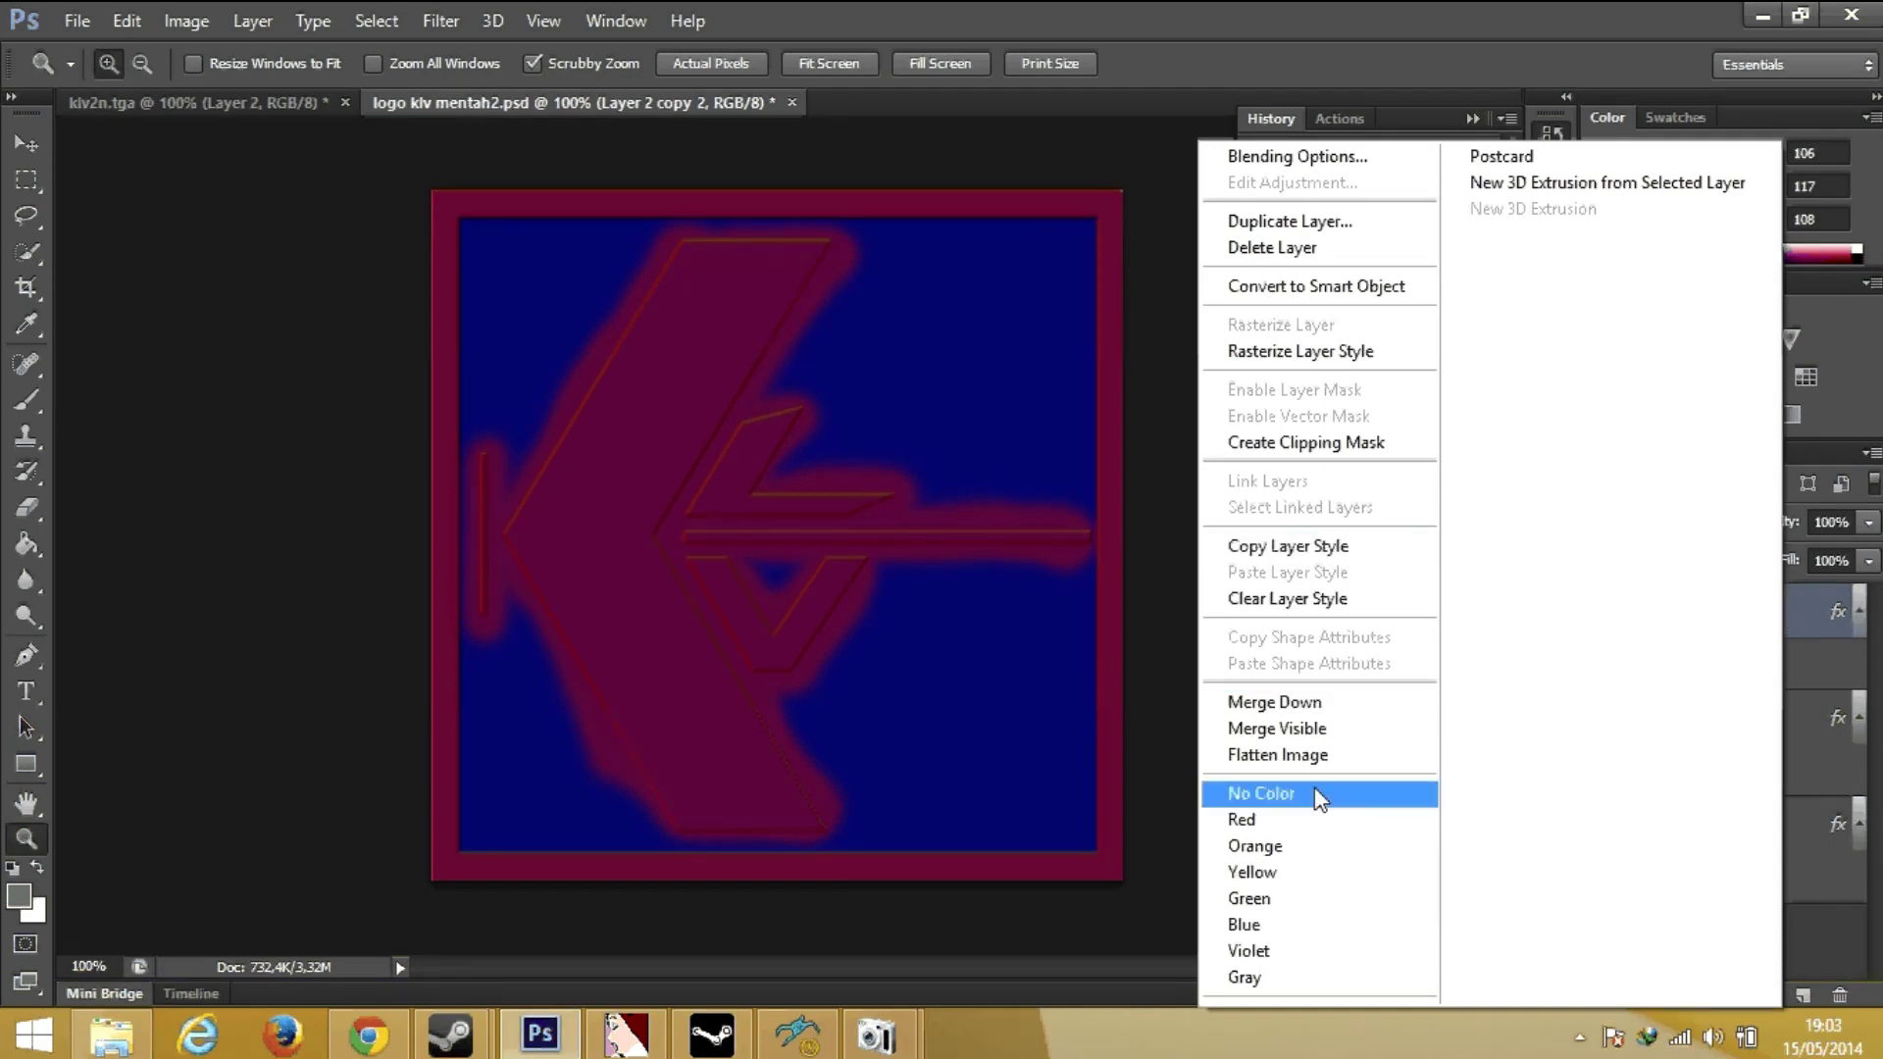
left_click(1305, 755)
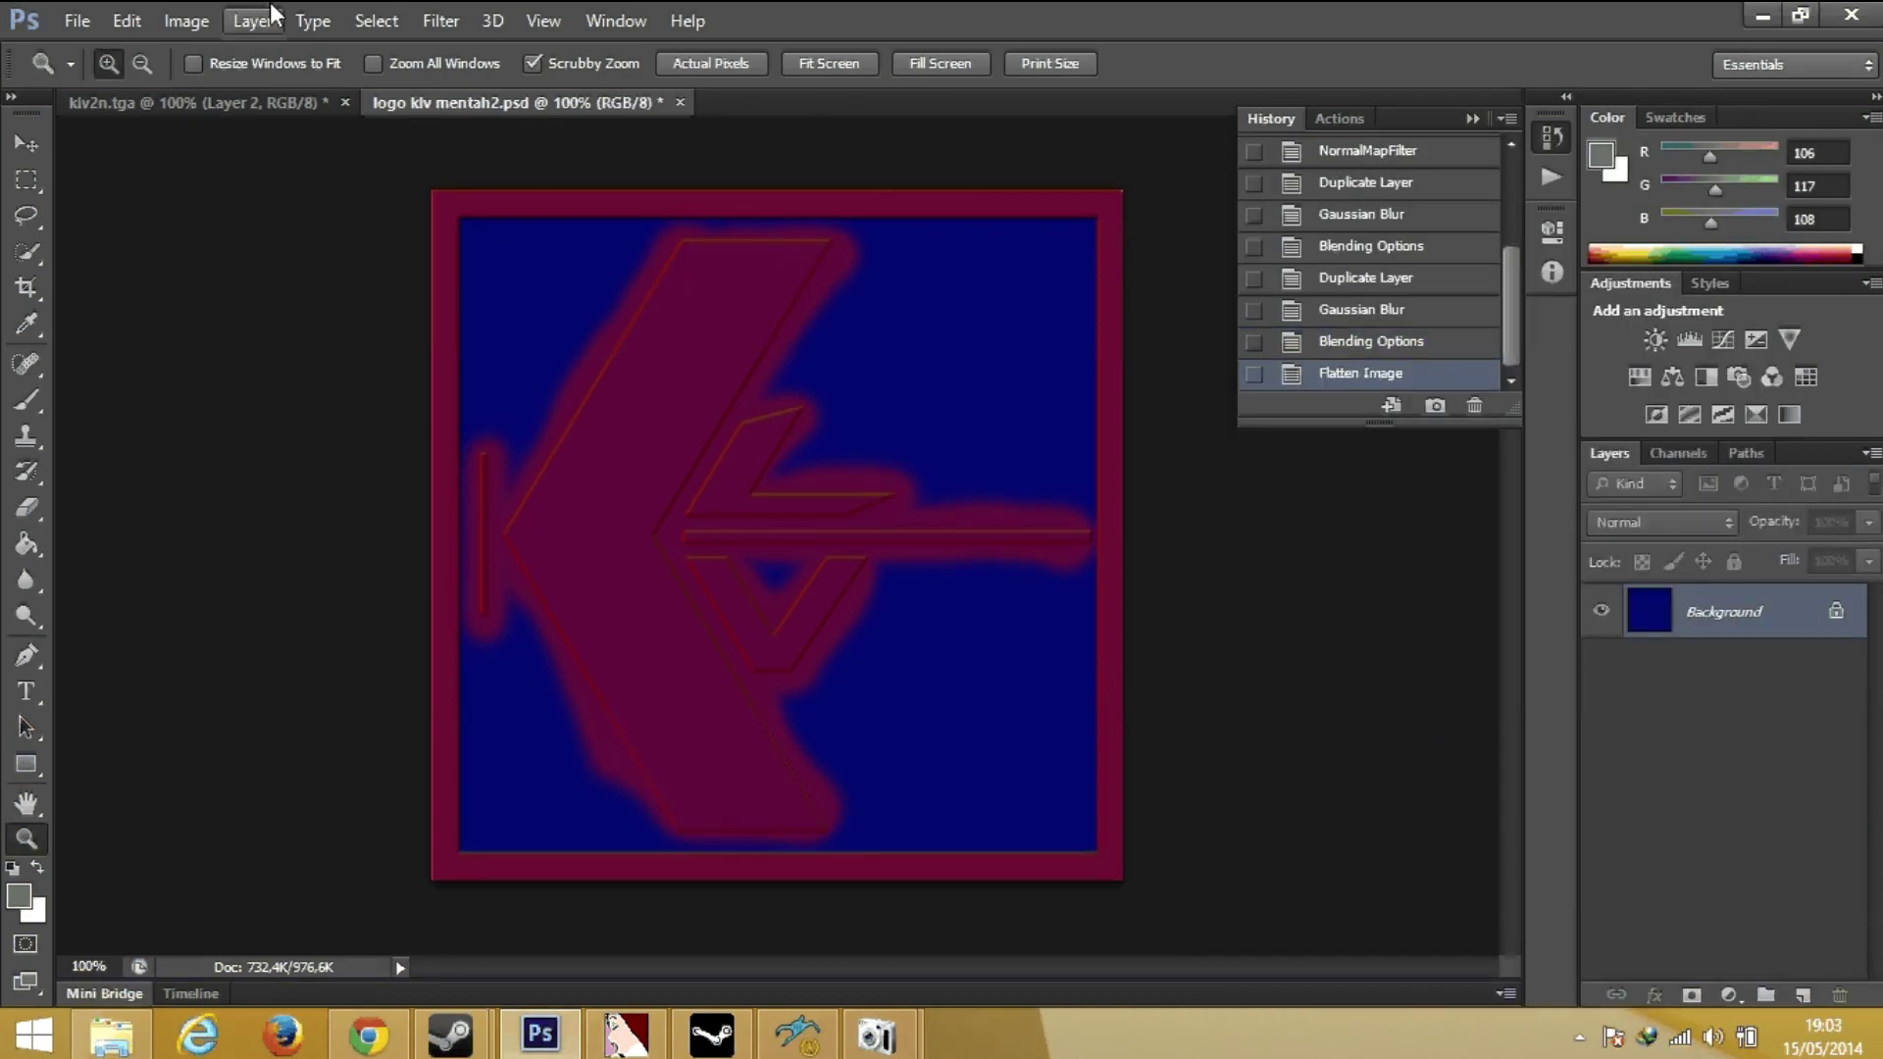
left_click(441, 20)
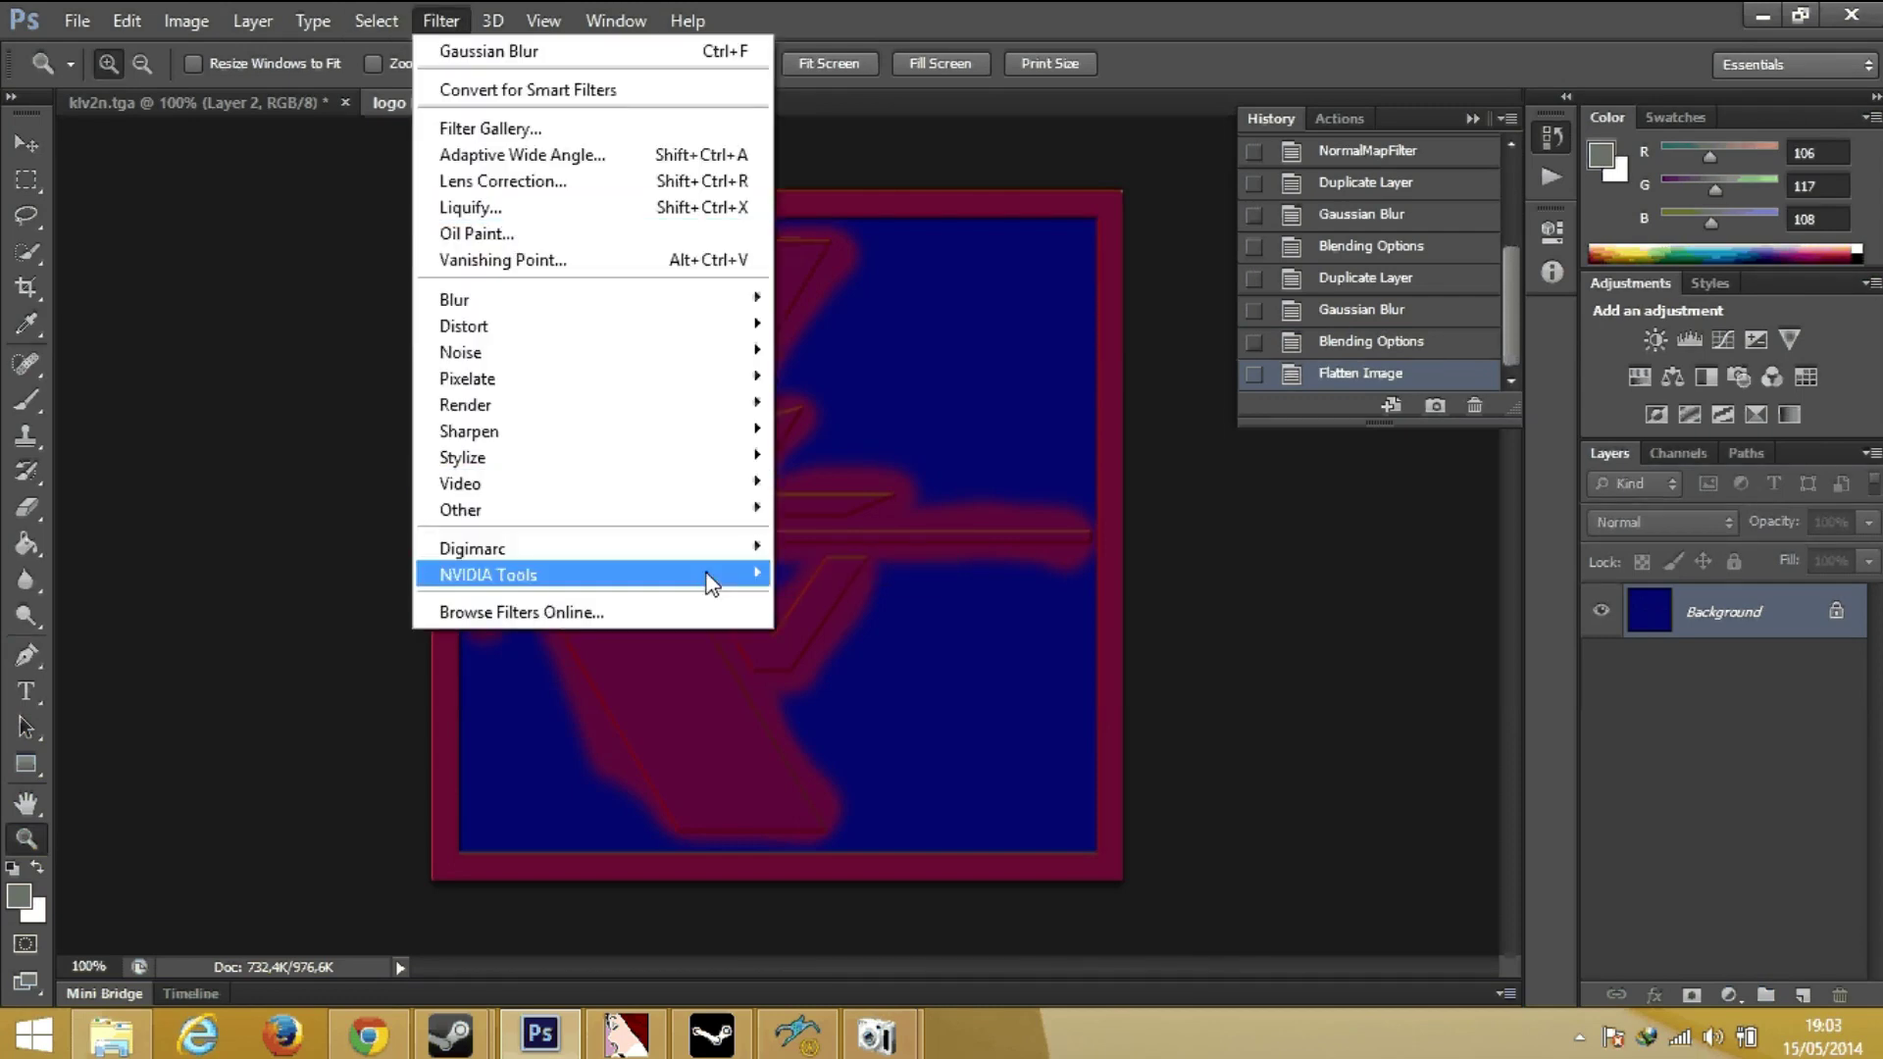
mouse_move(588, 574)
left_click(810, 569)
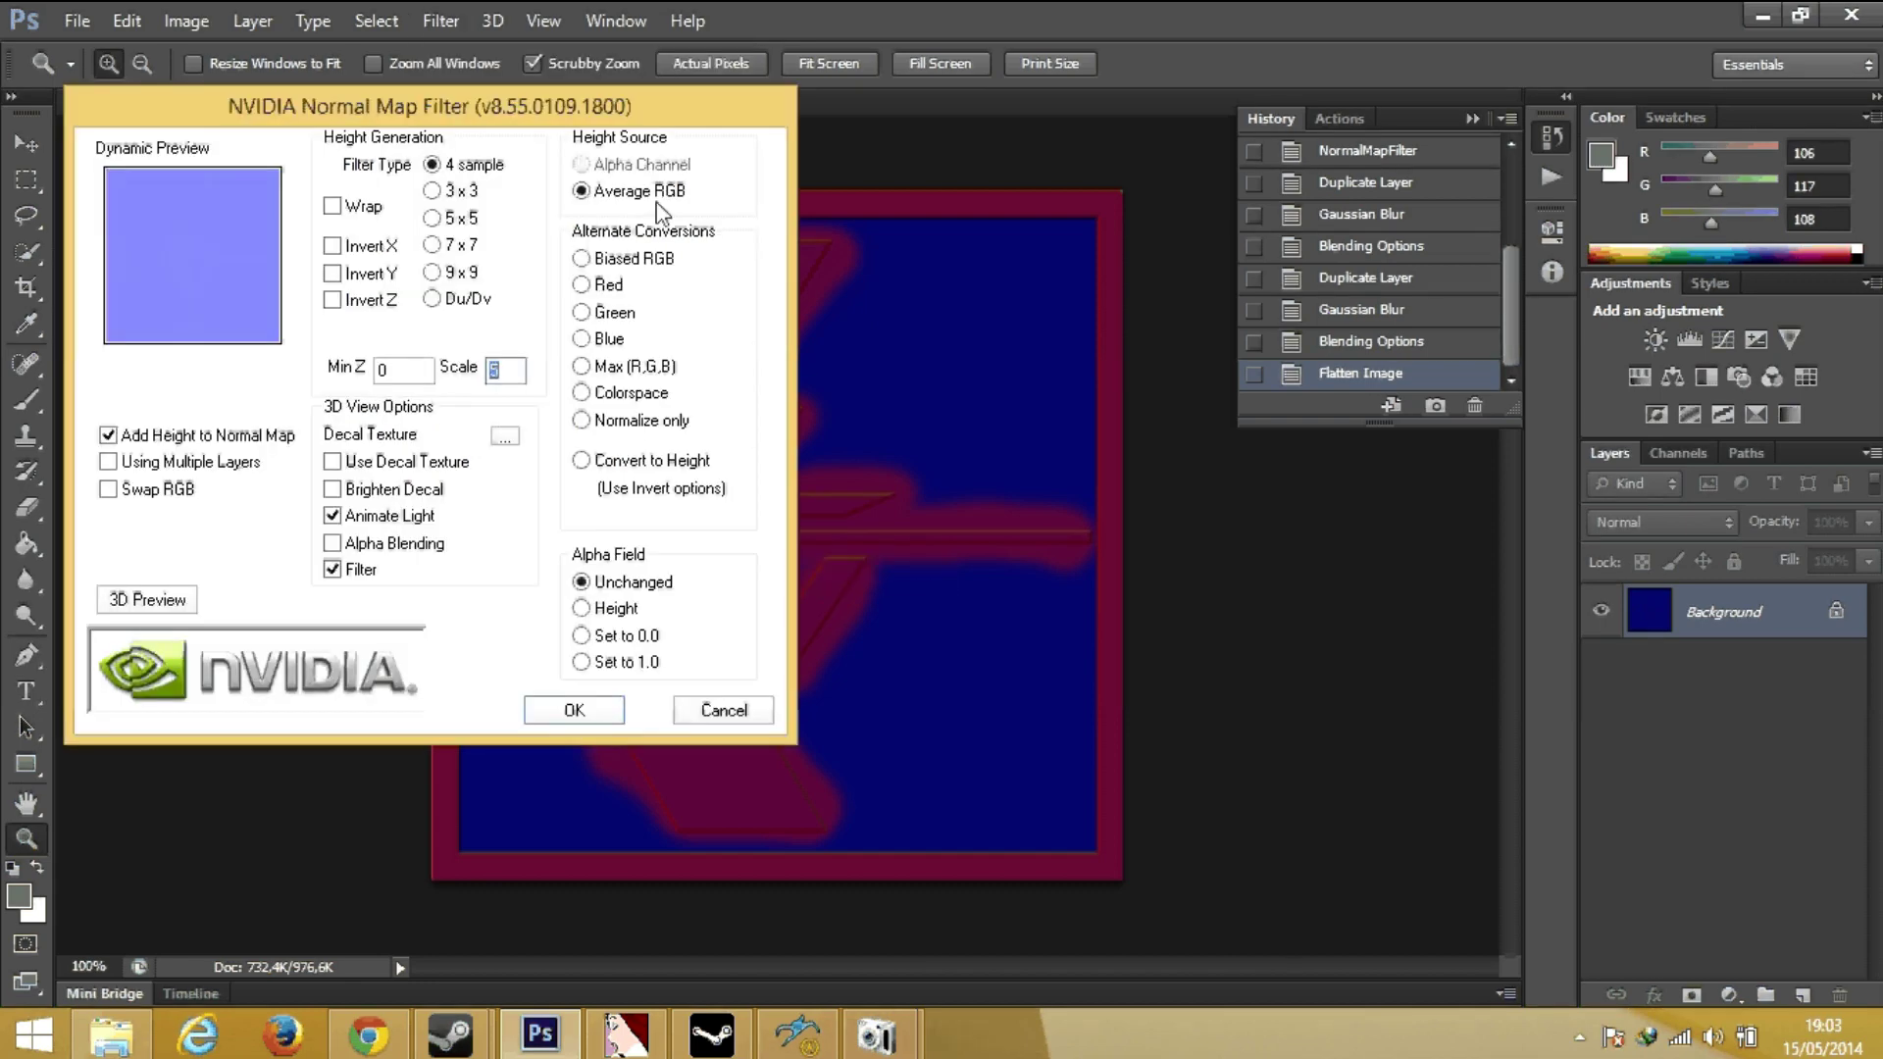
left_click(660, 424)
left_click(586, 710)
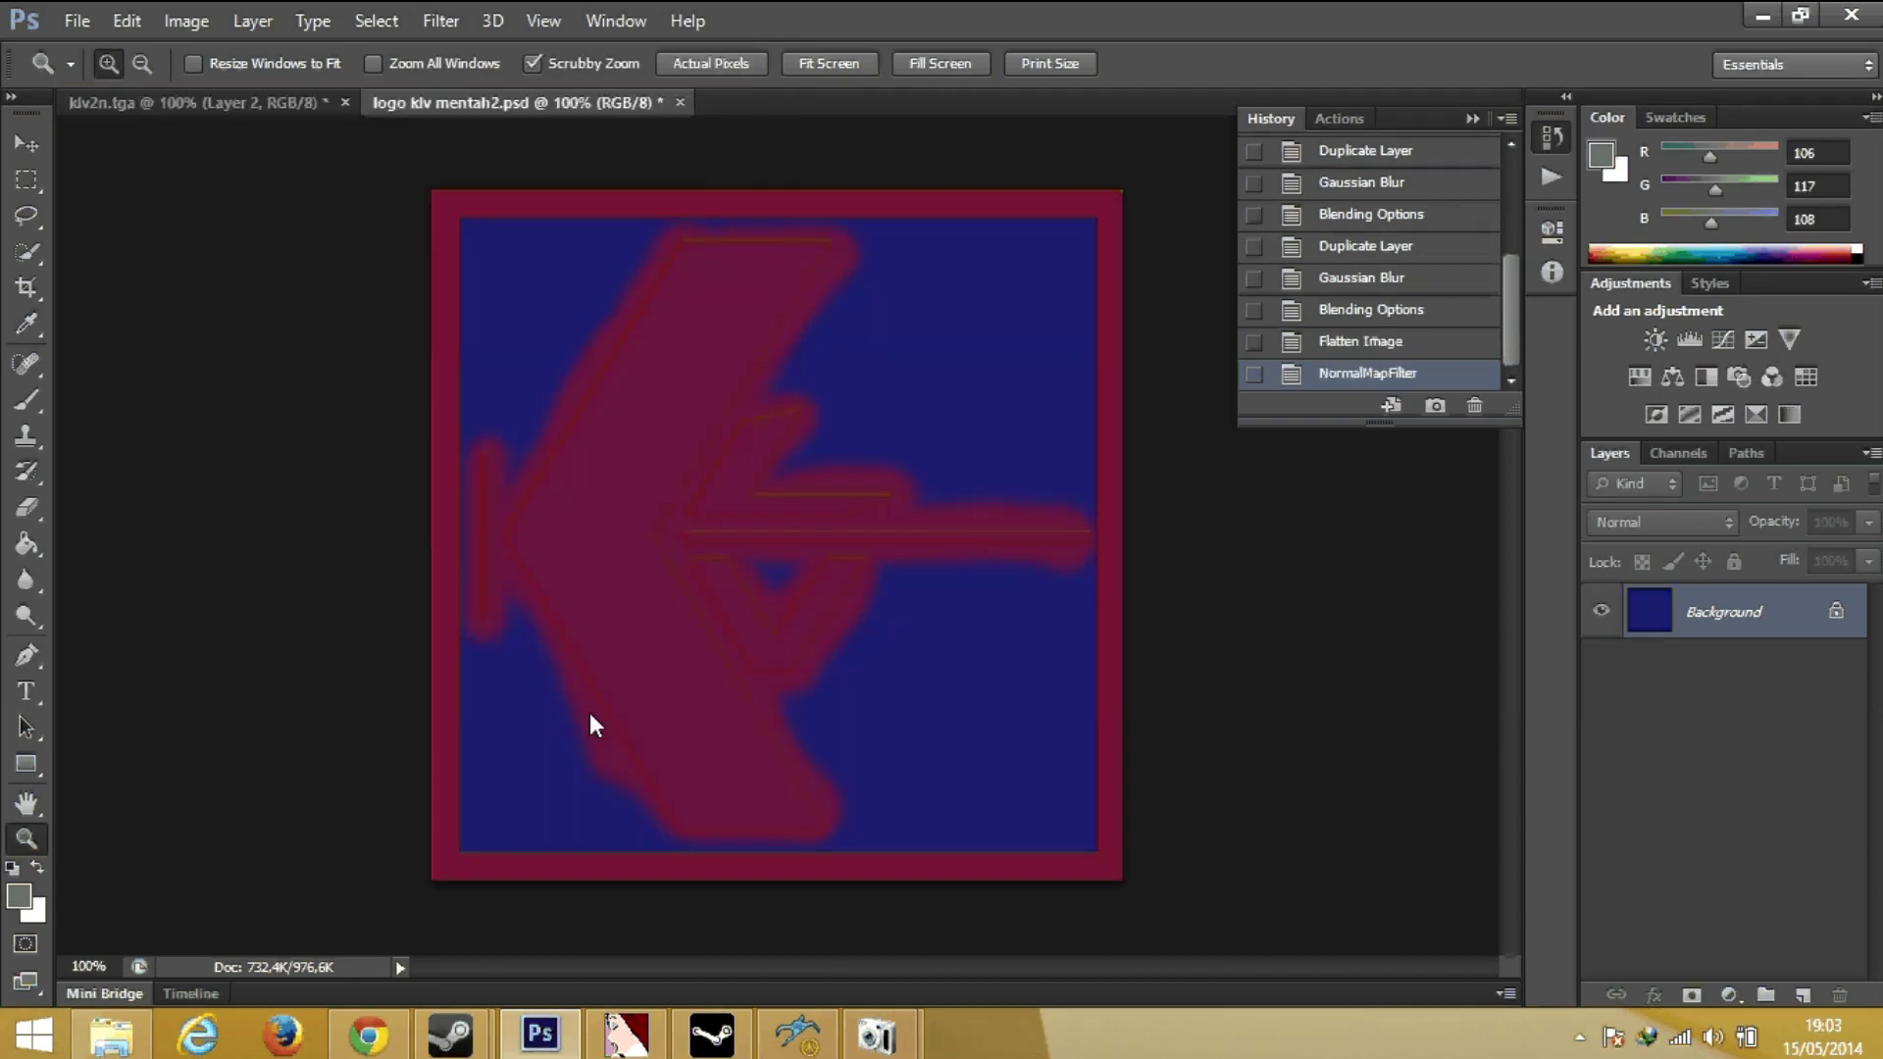
left_click(1672, 454)
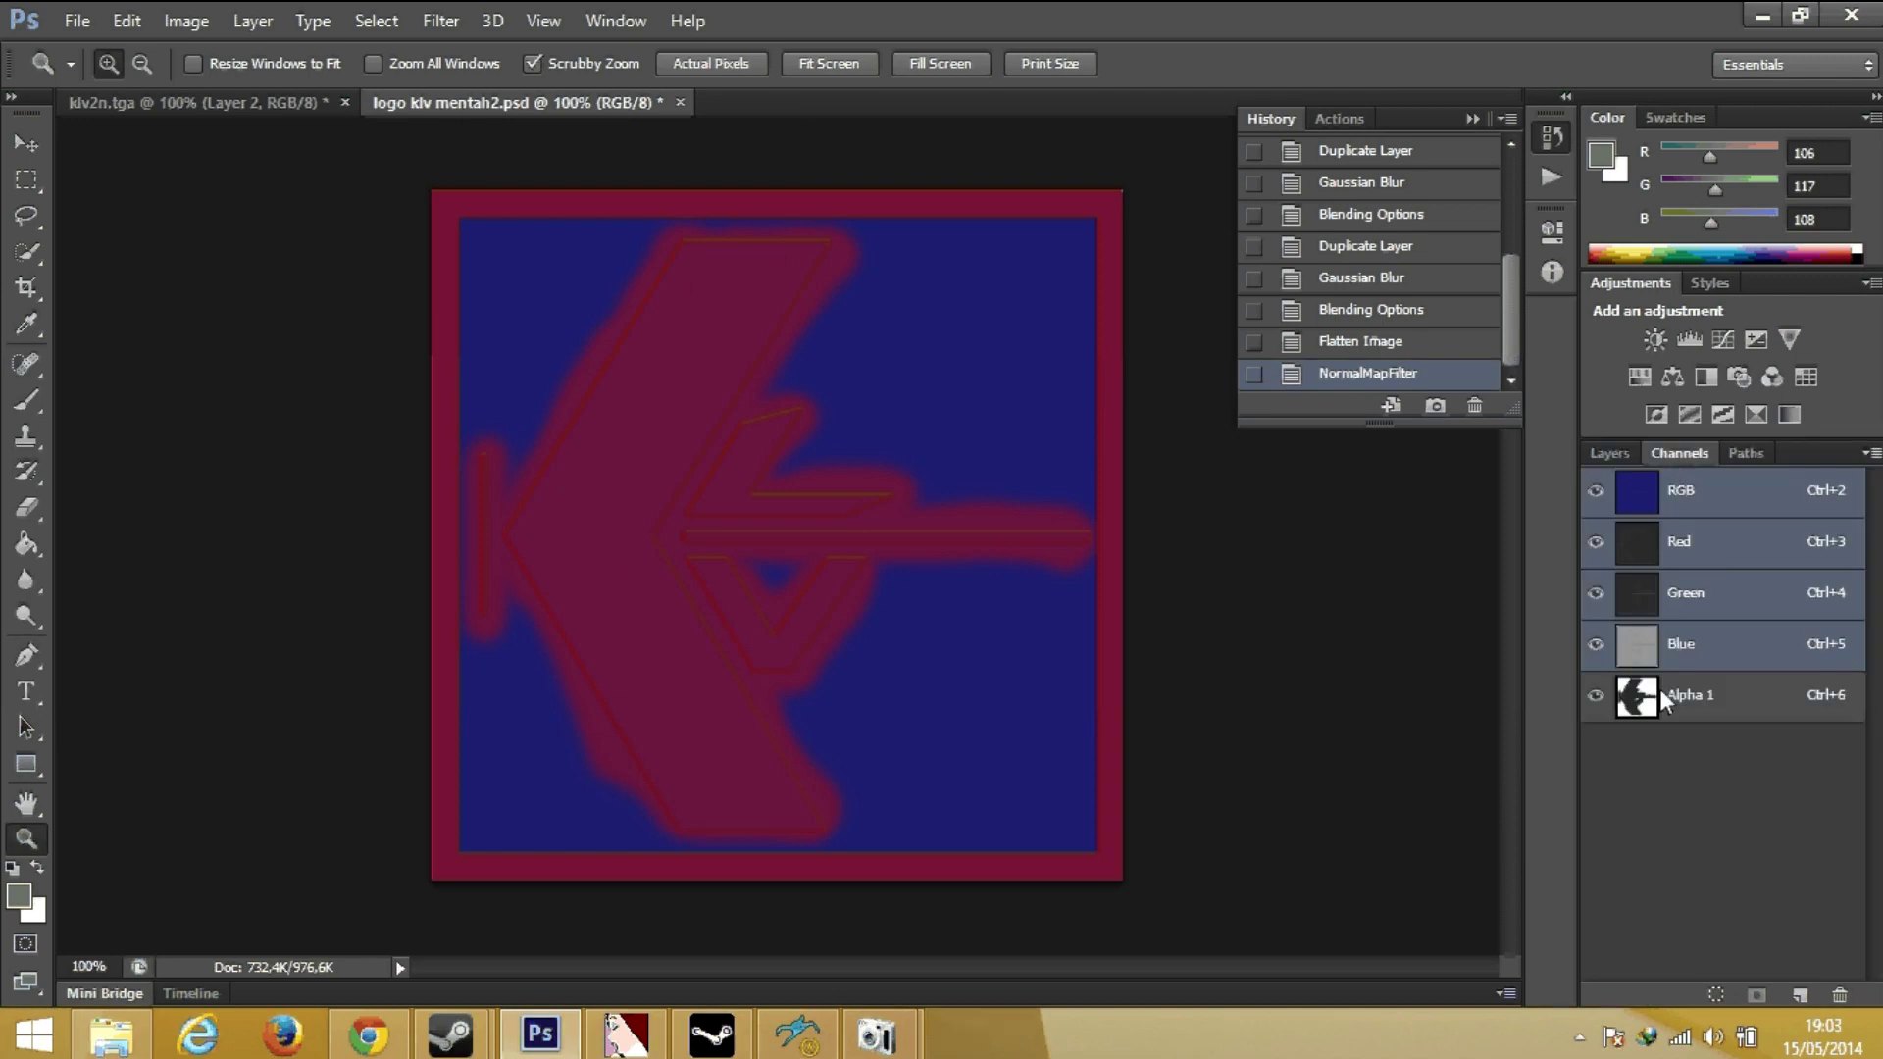
left_click(1610, 453)
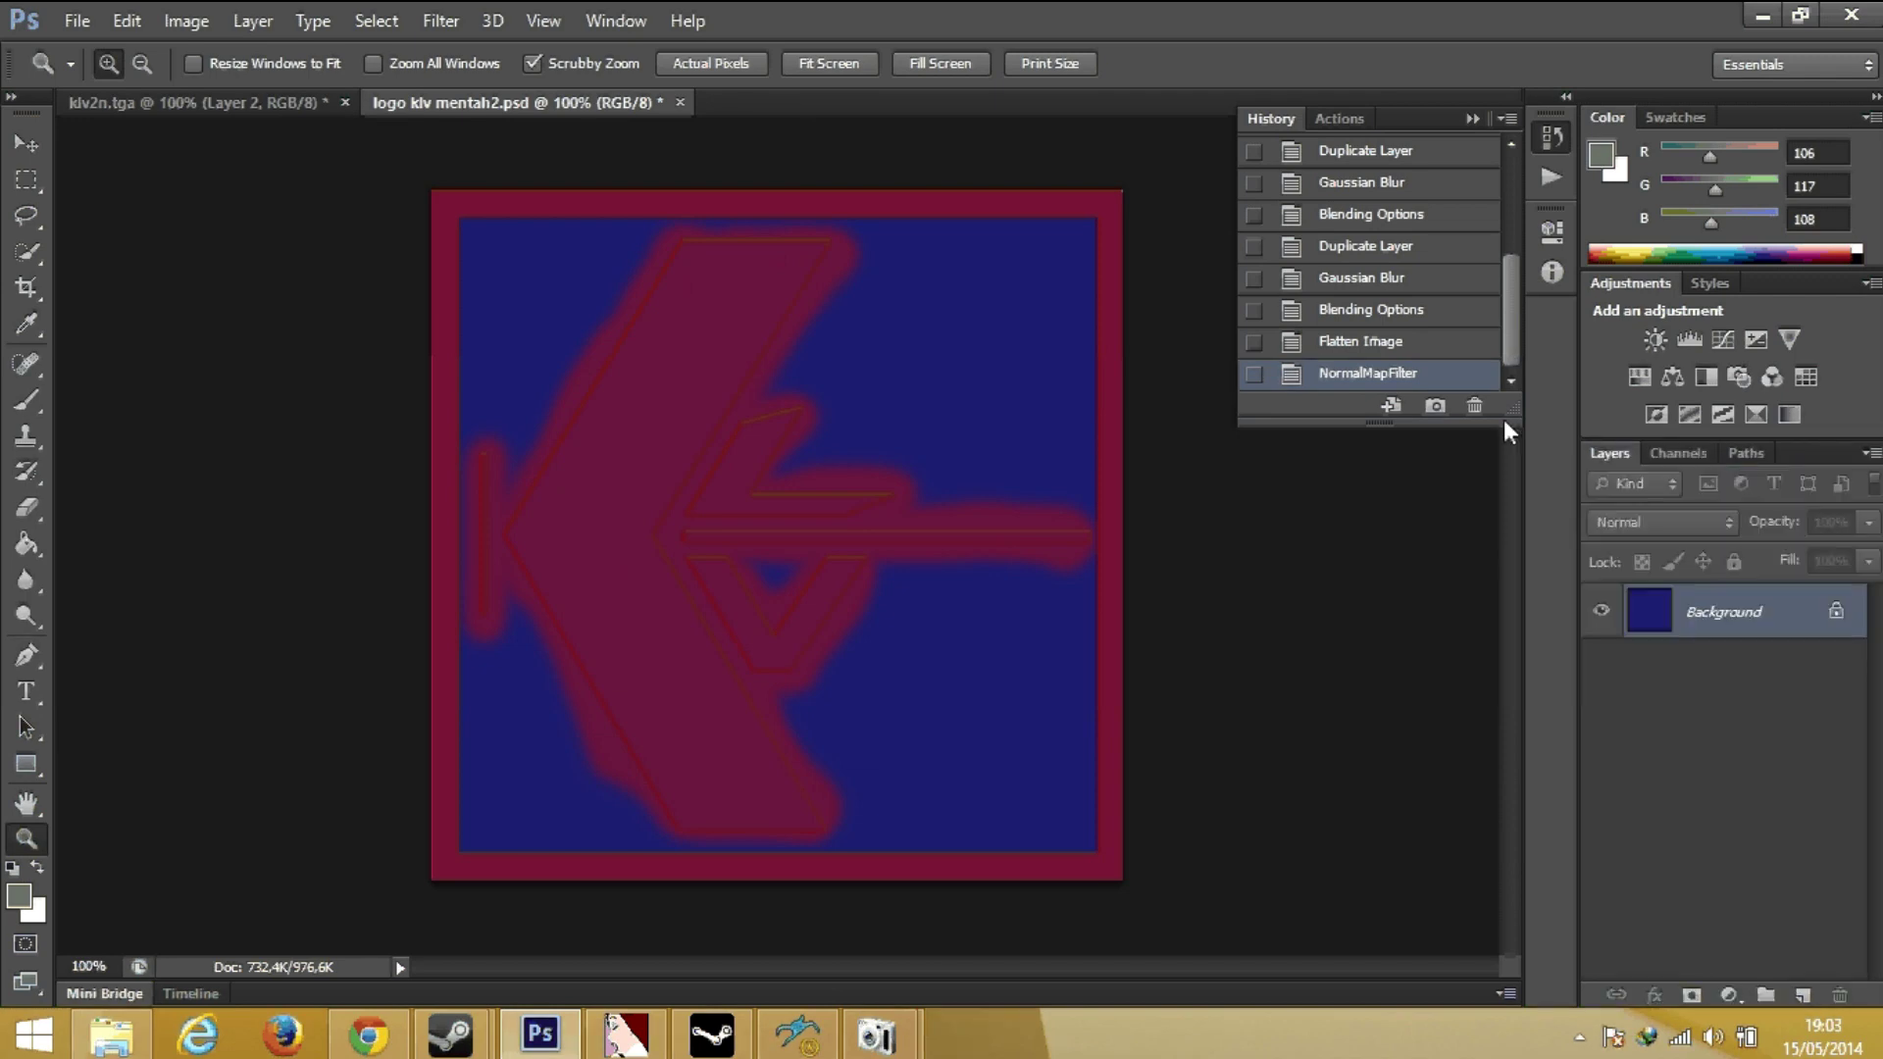
left_click(78, 20)
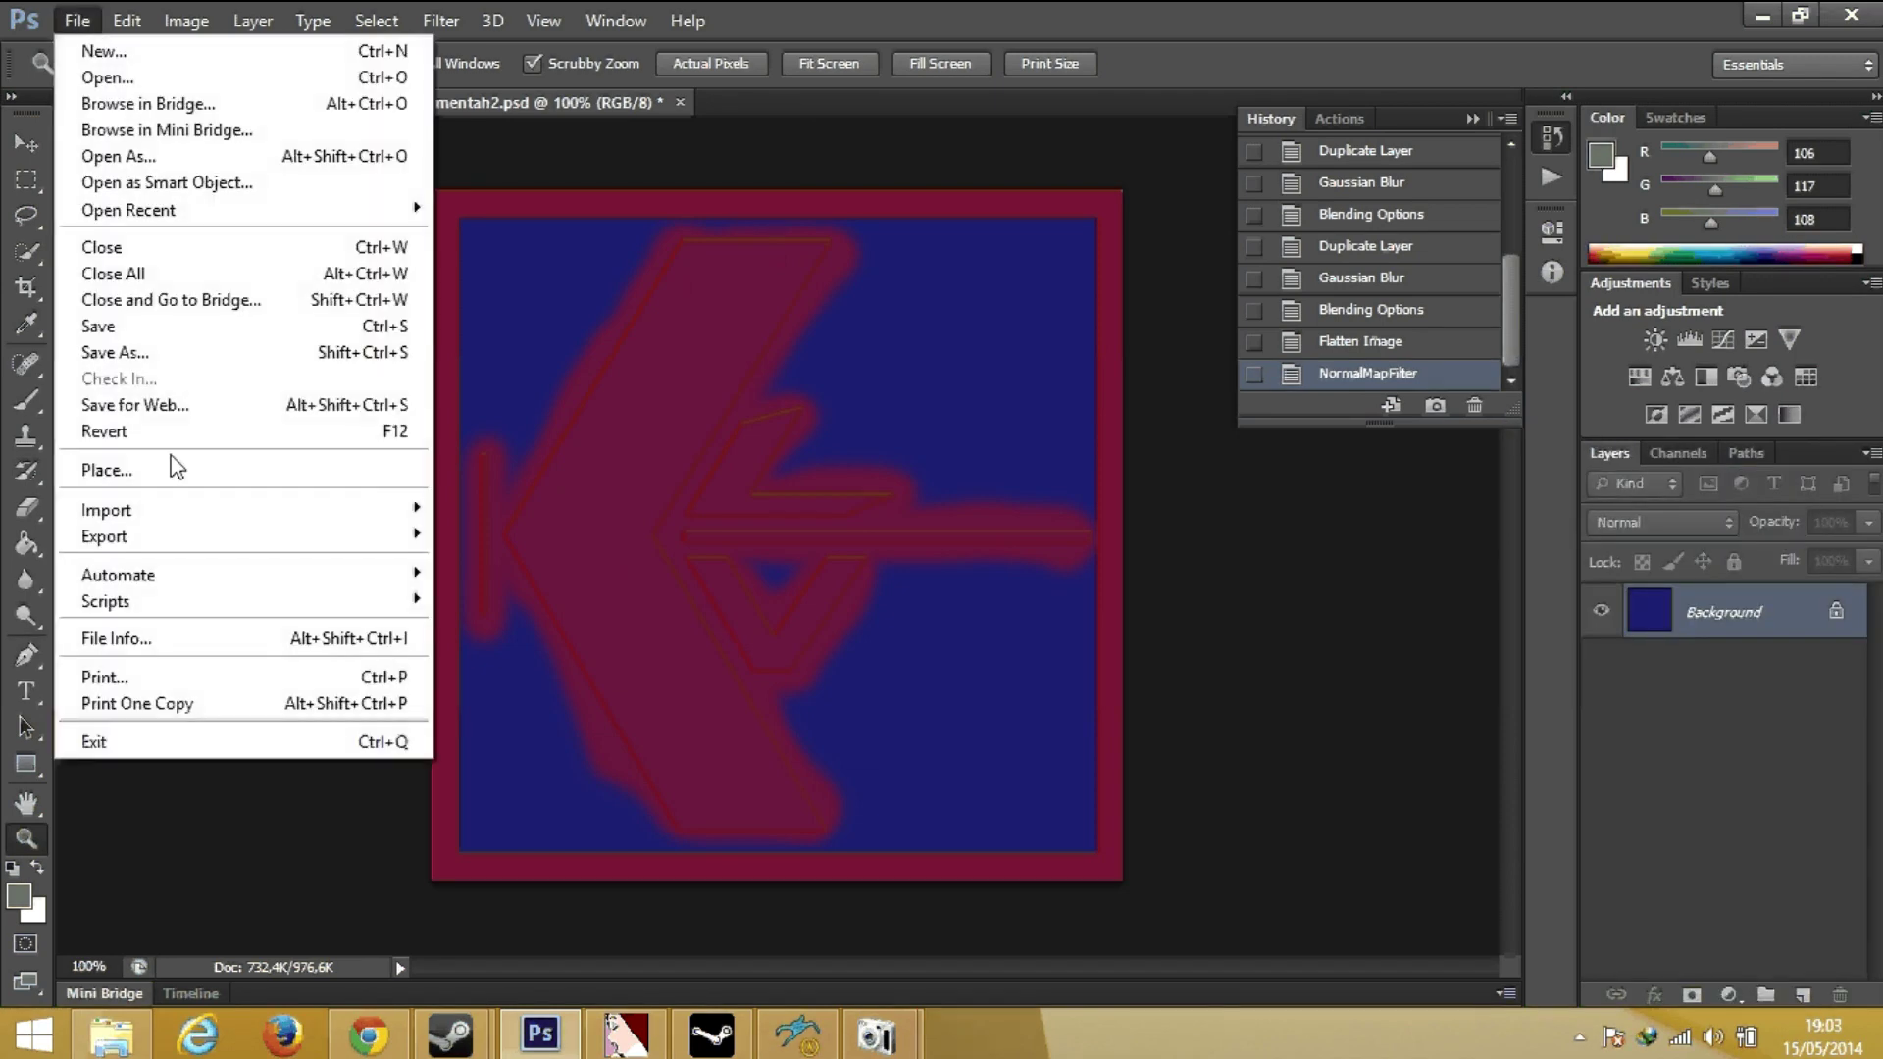
left_click(152, 353)
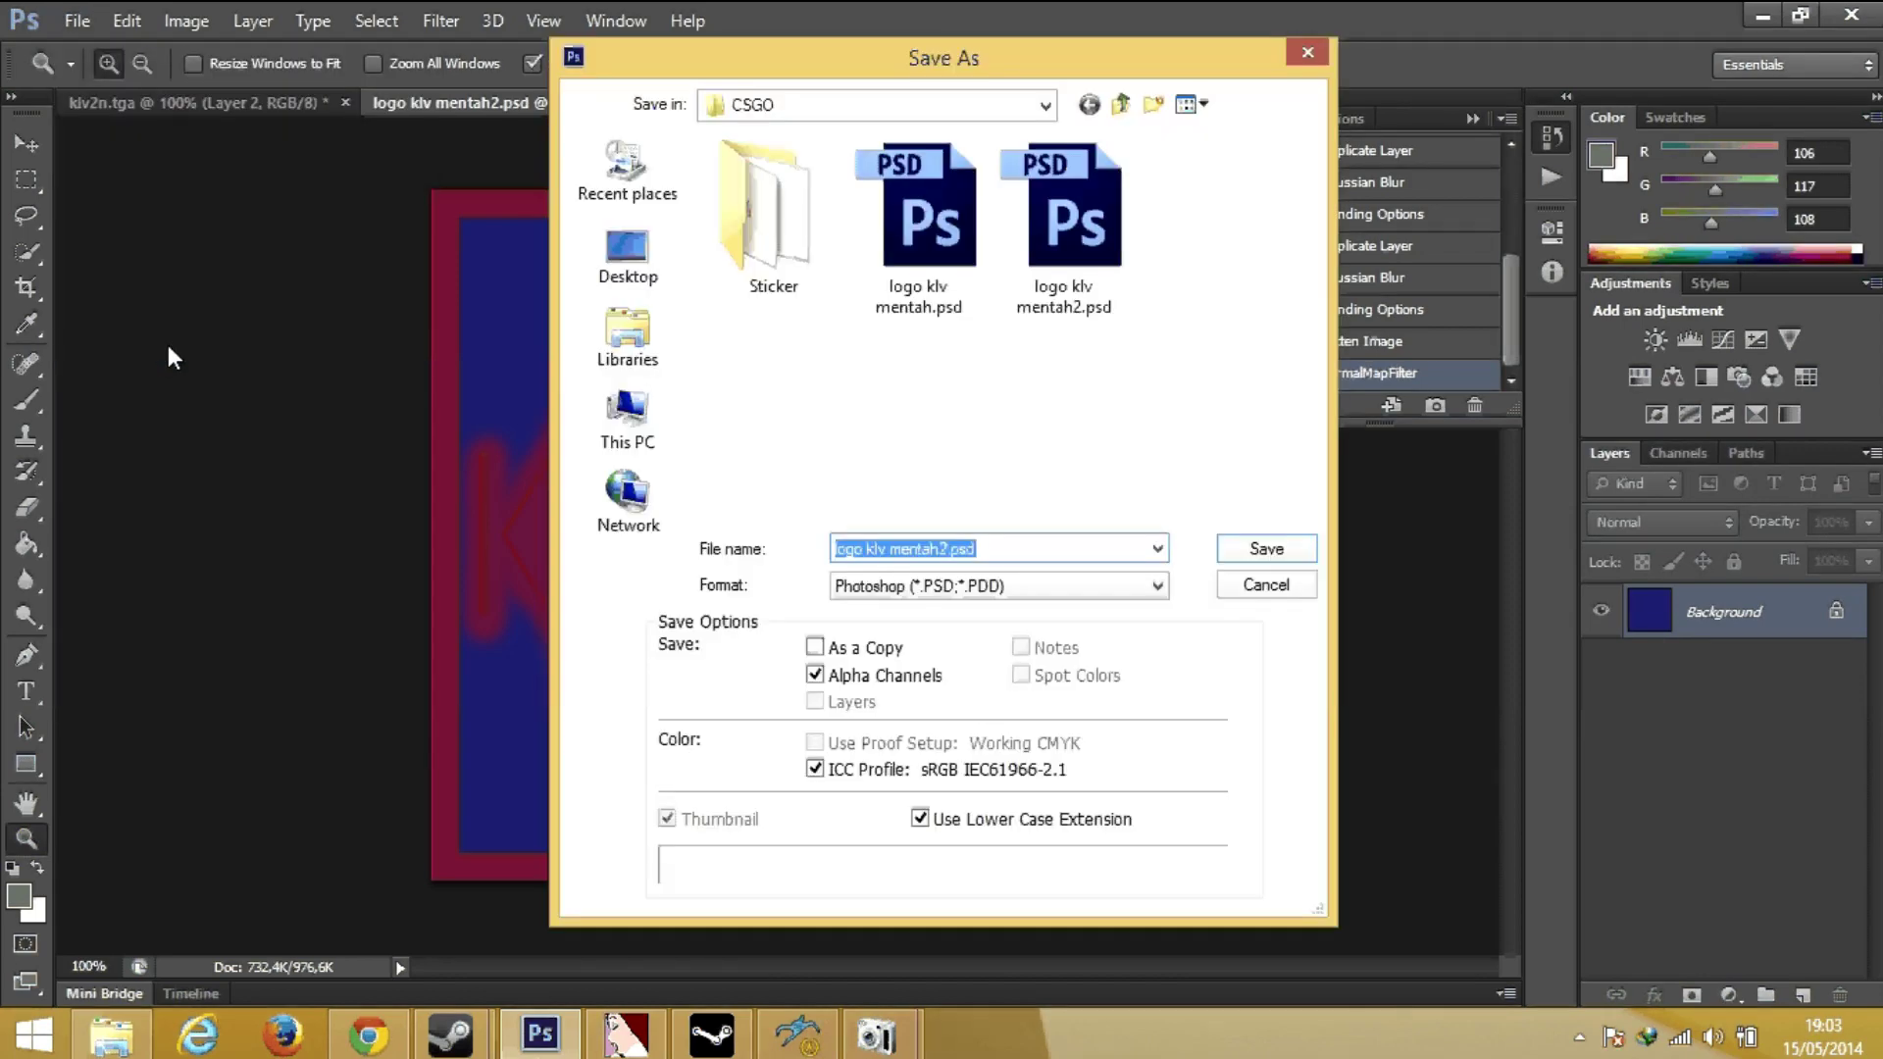
left_click(981, 585)
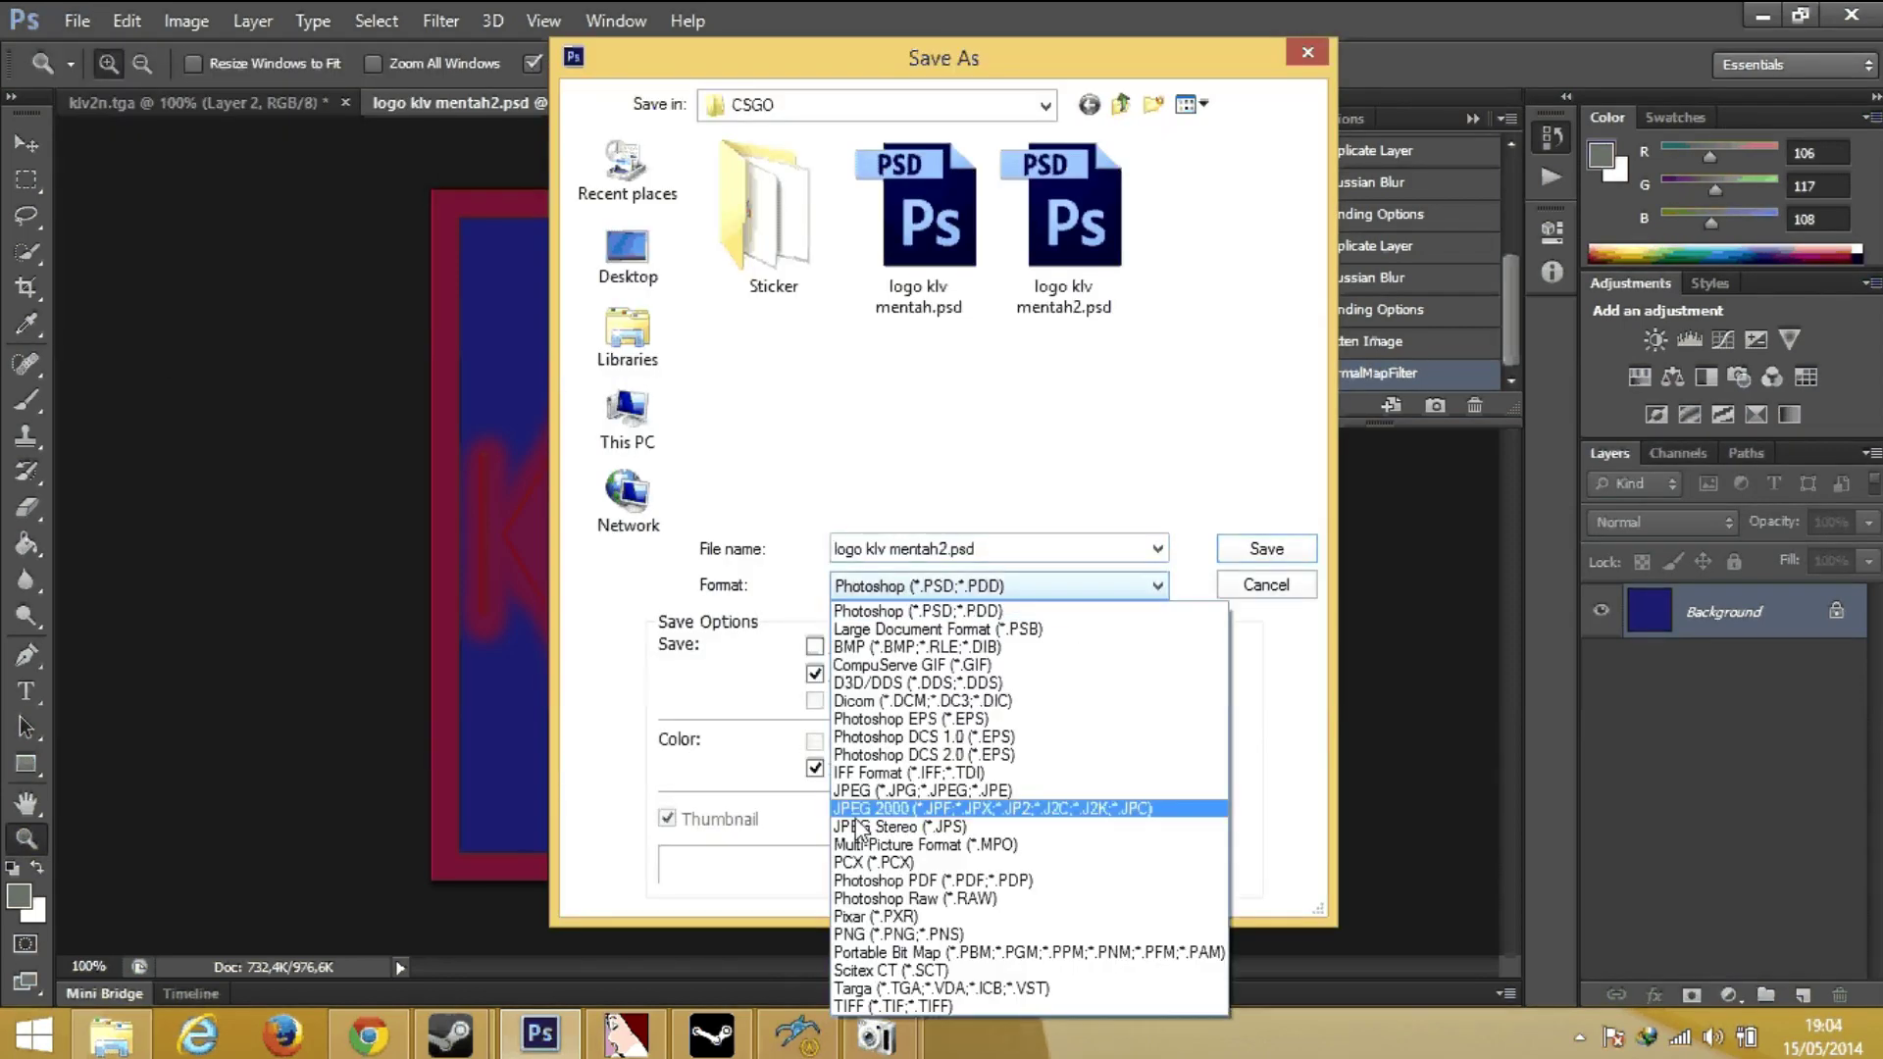
left_click(853, 988)
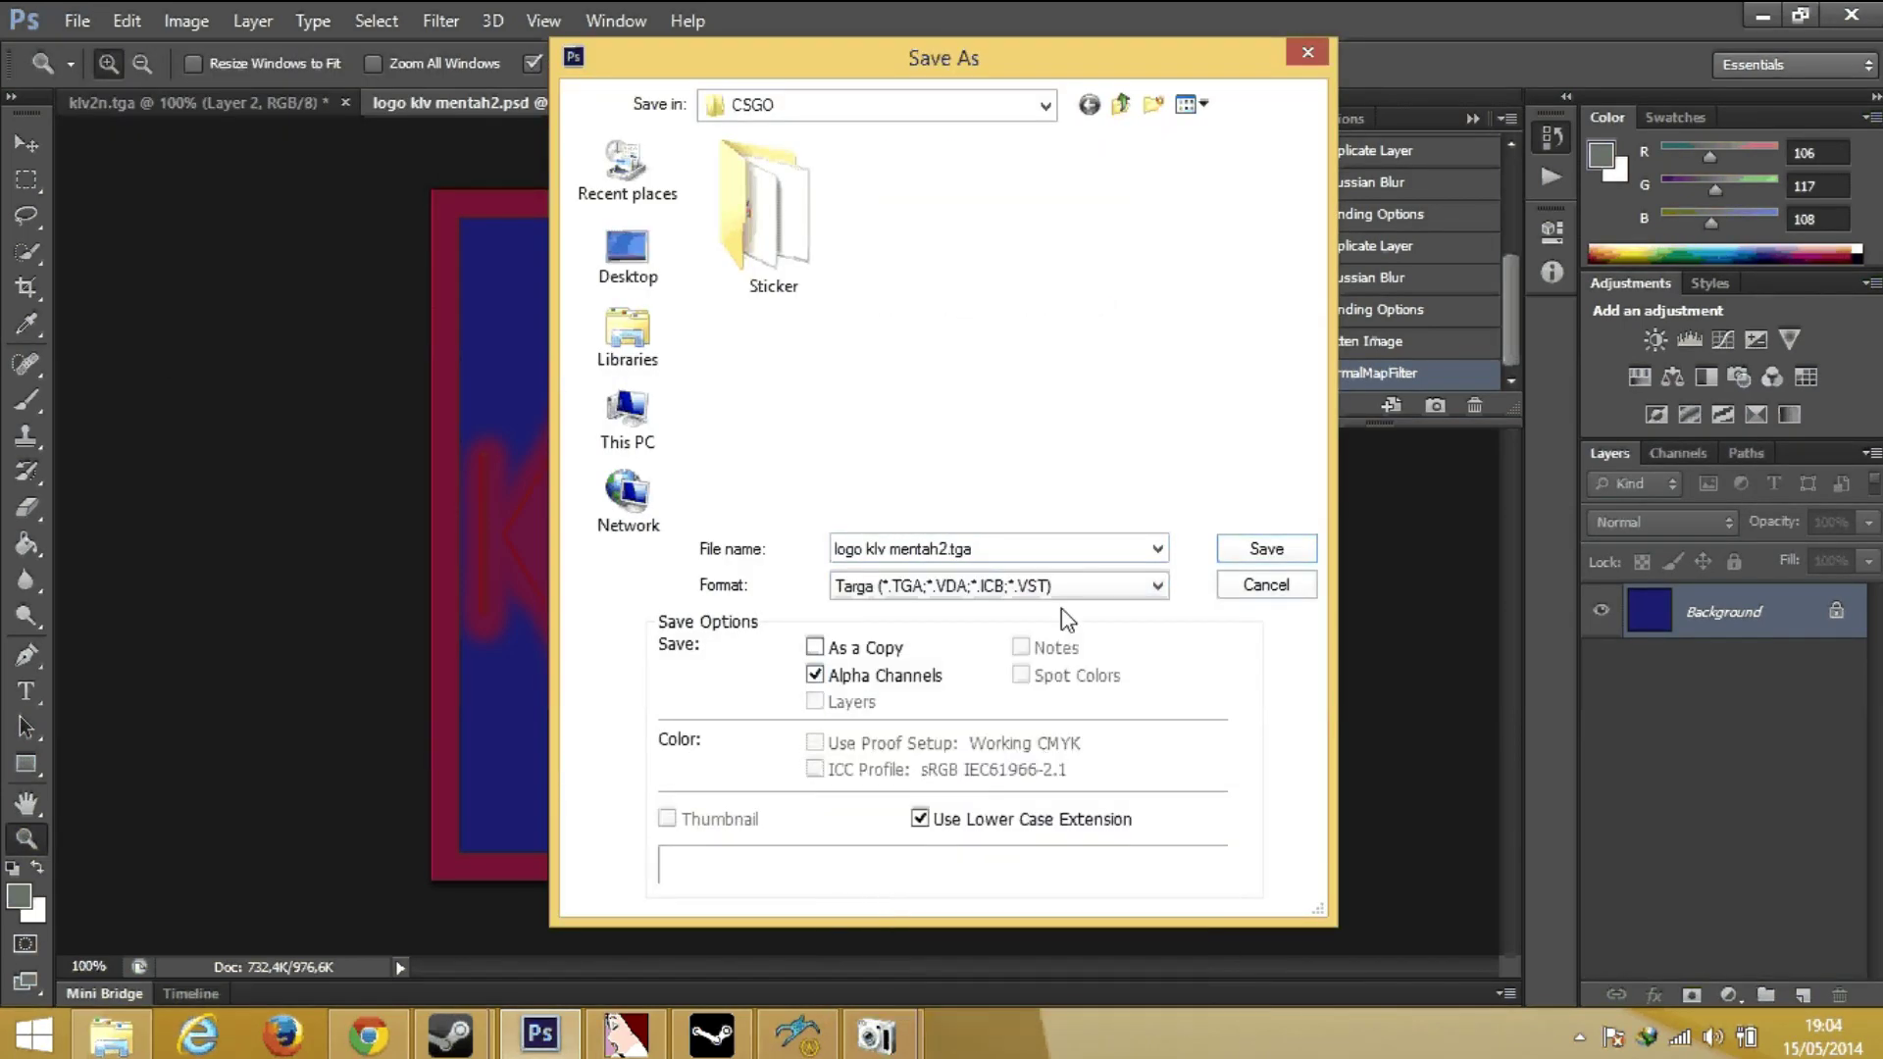
double_click(790, 245)
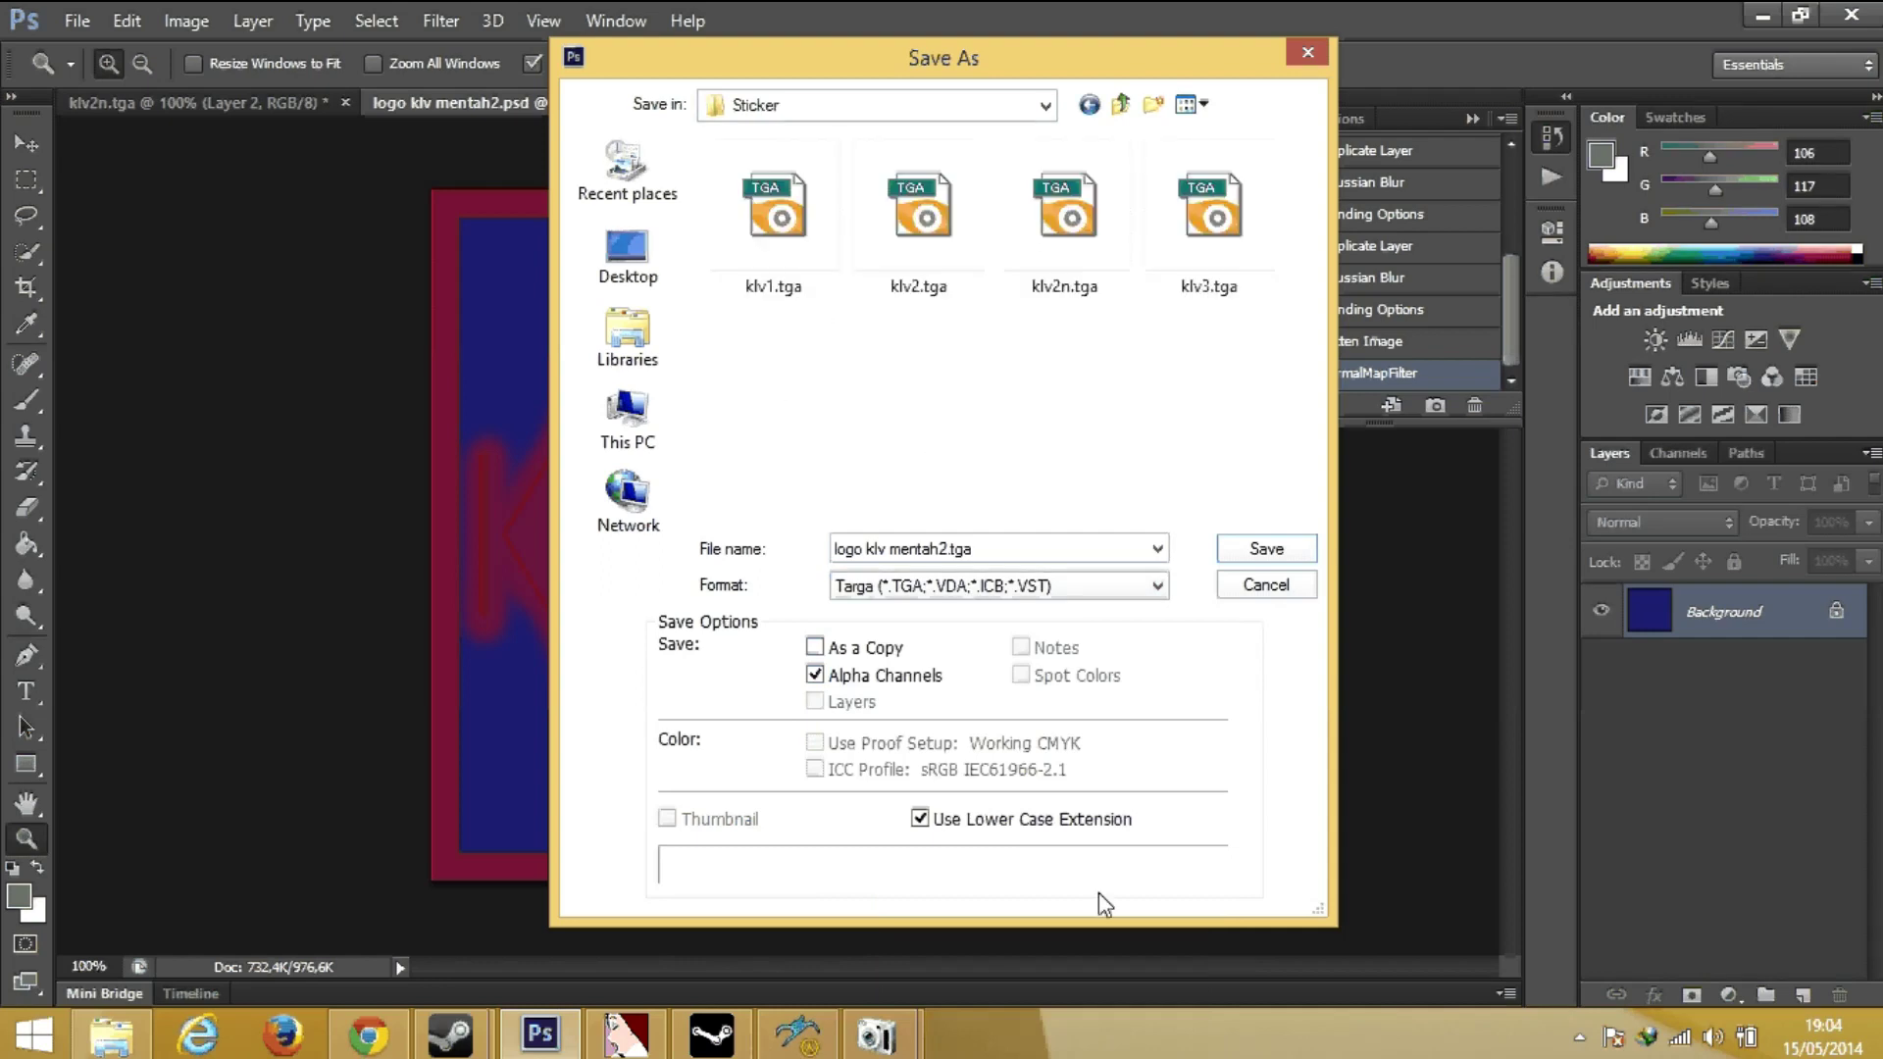
left_click(1077, 216)
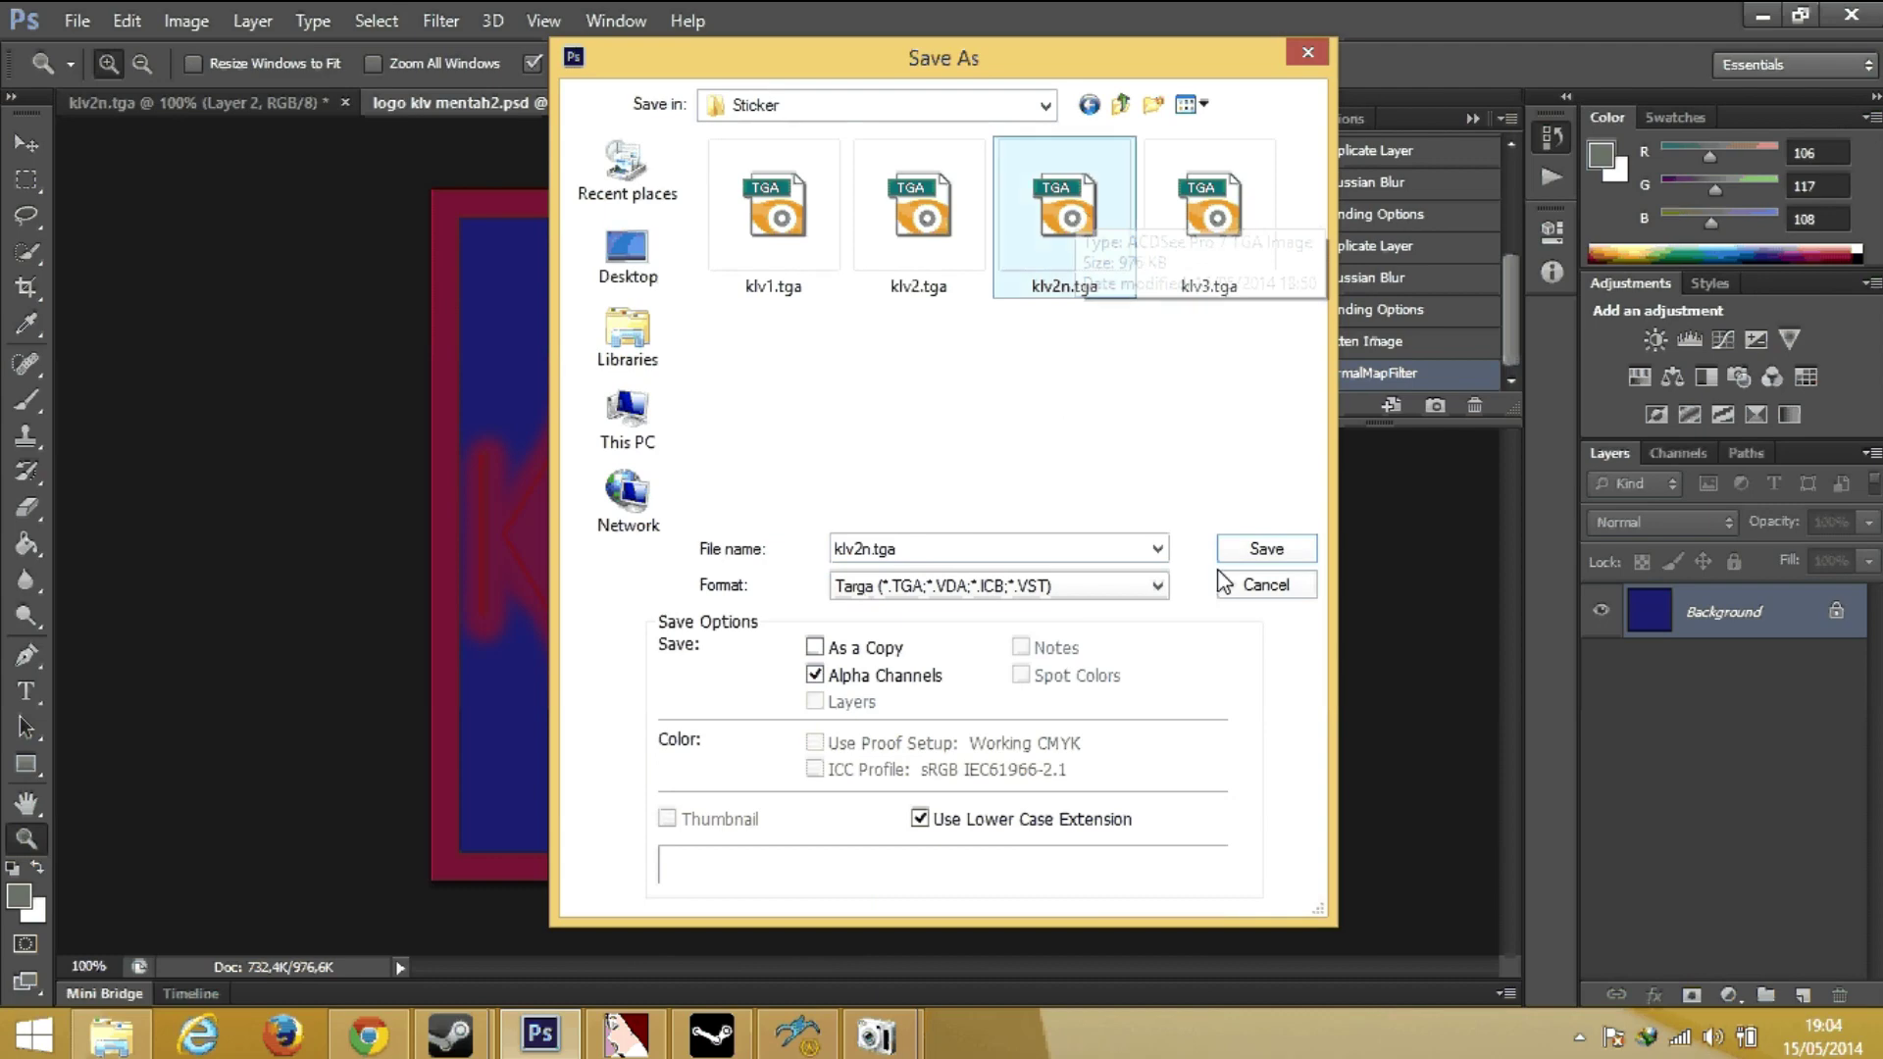
left_click(1286, 555)
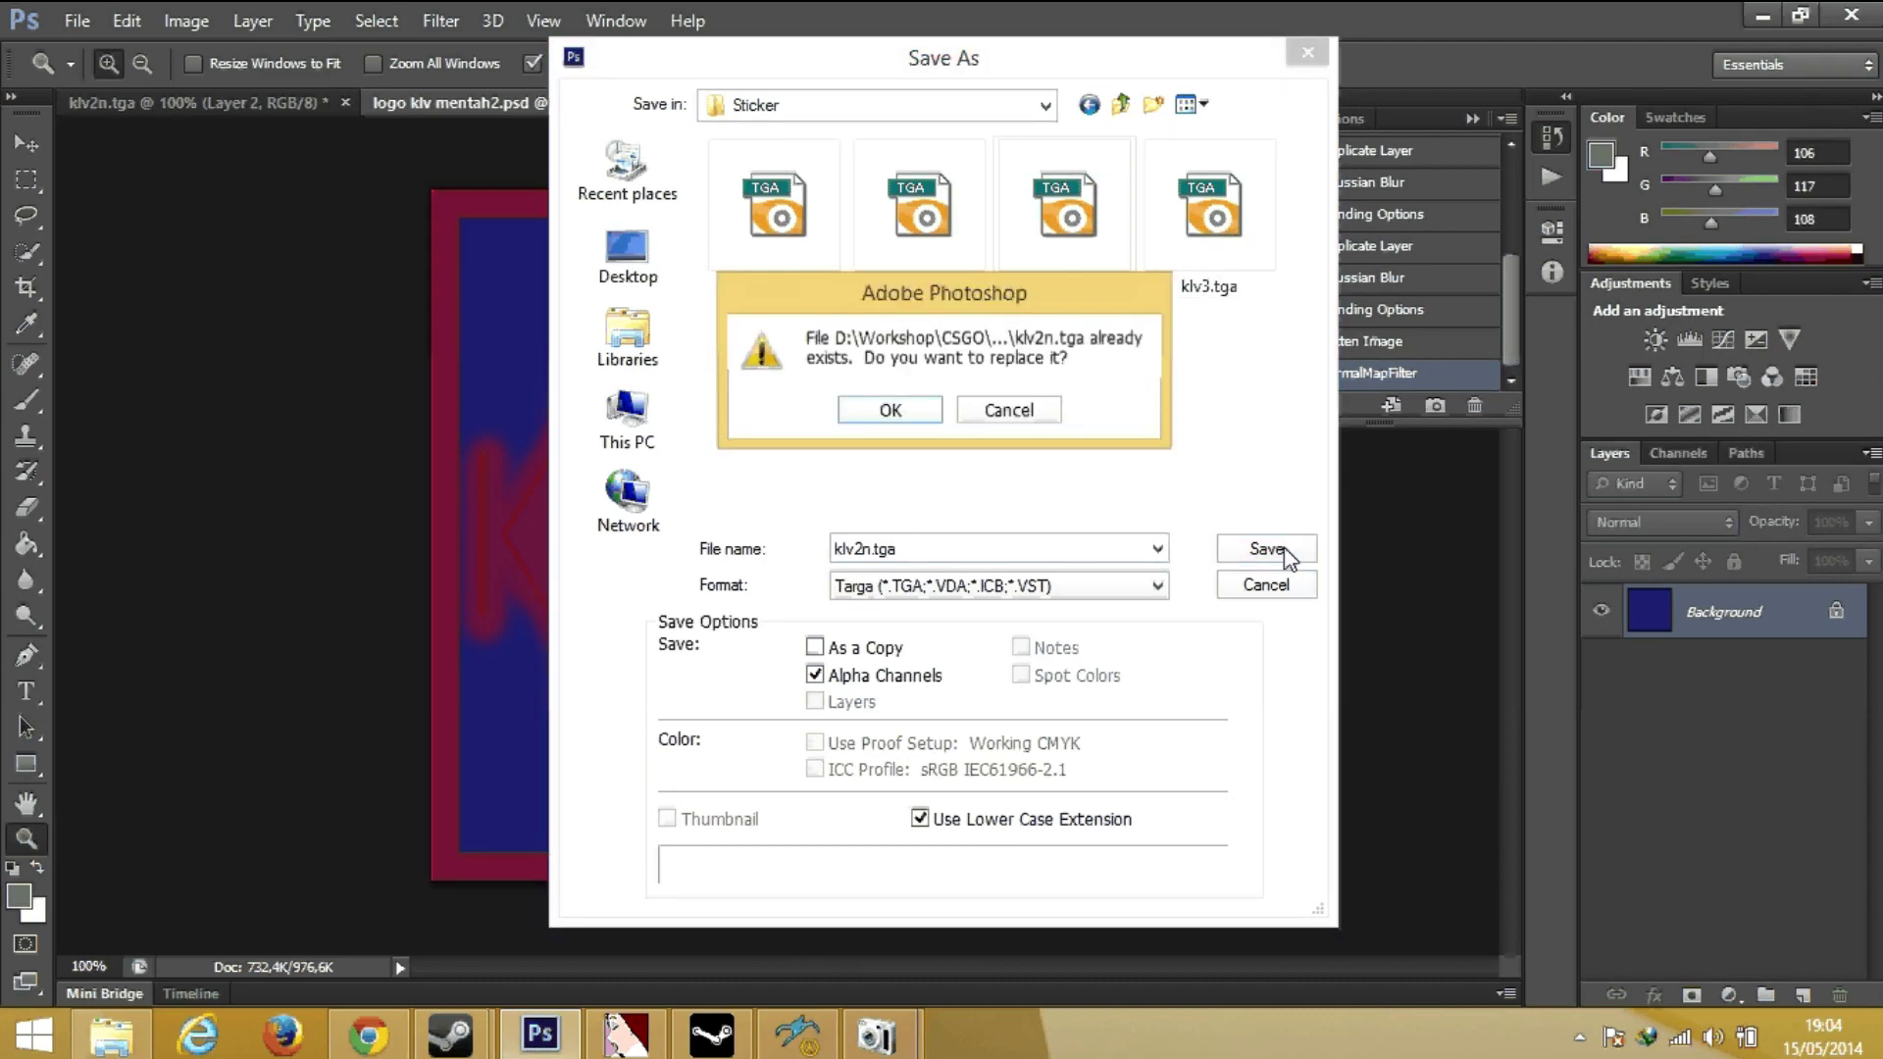
left_click(903, 417)
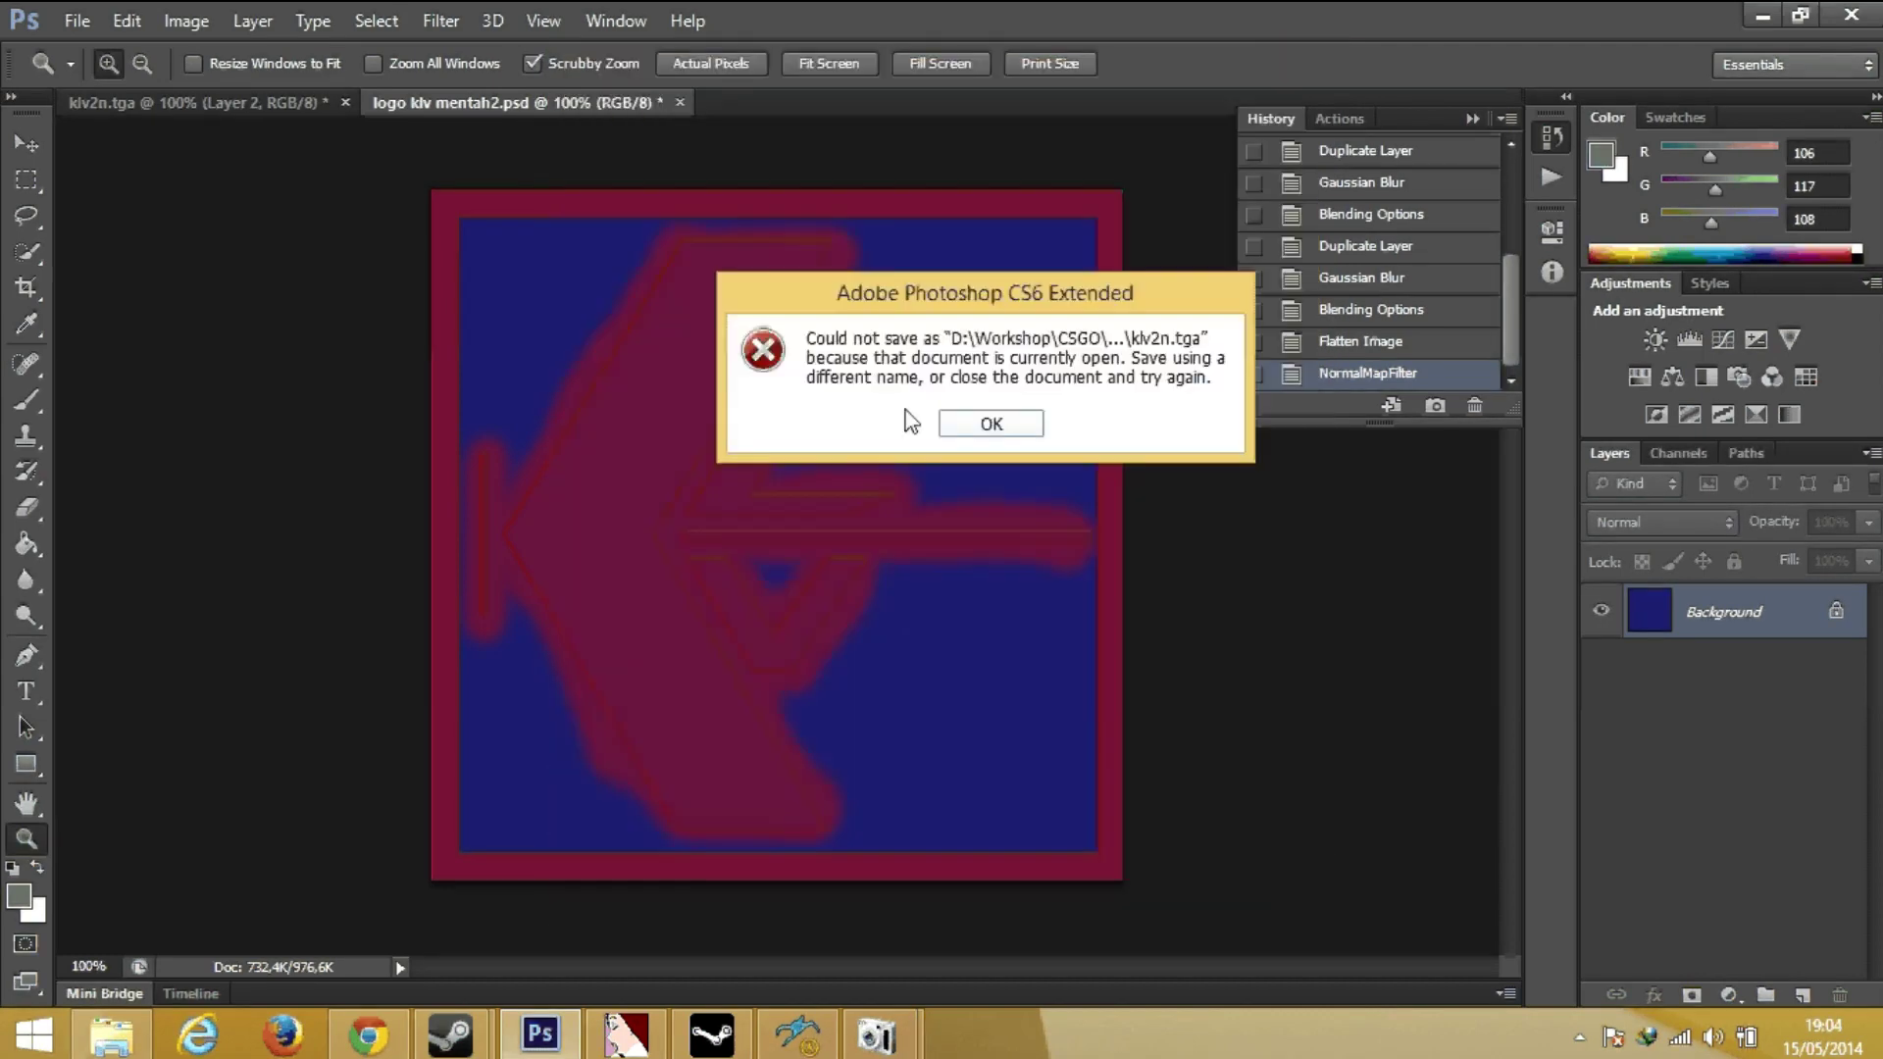
Dismiss the save error and close the open klv2n.tga document without saving.
left_click(992, 424)
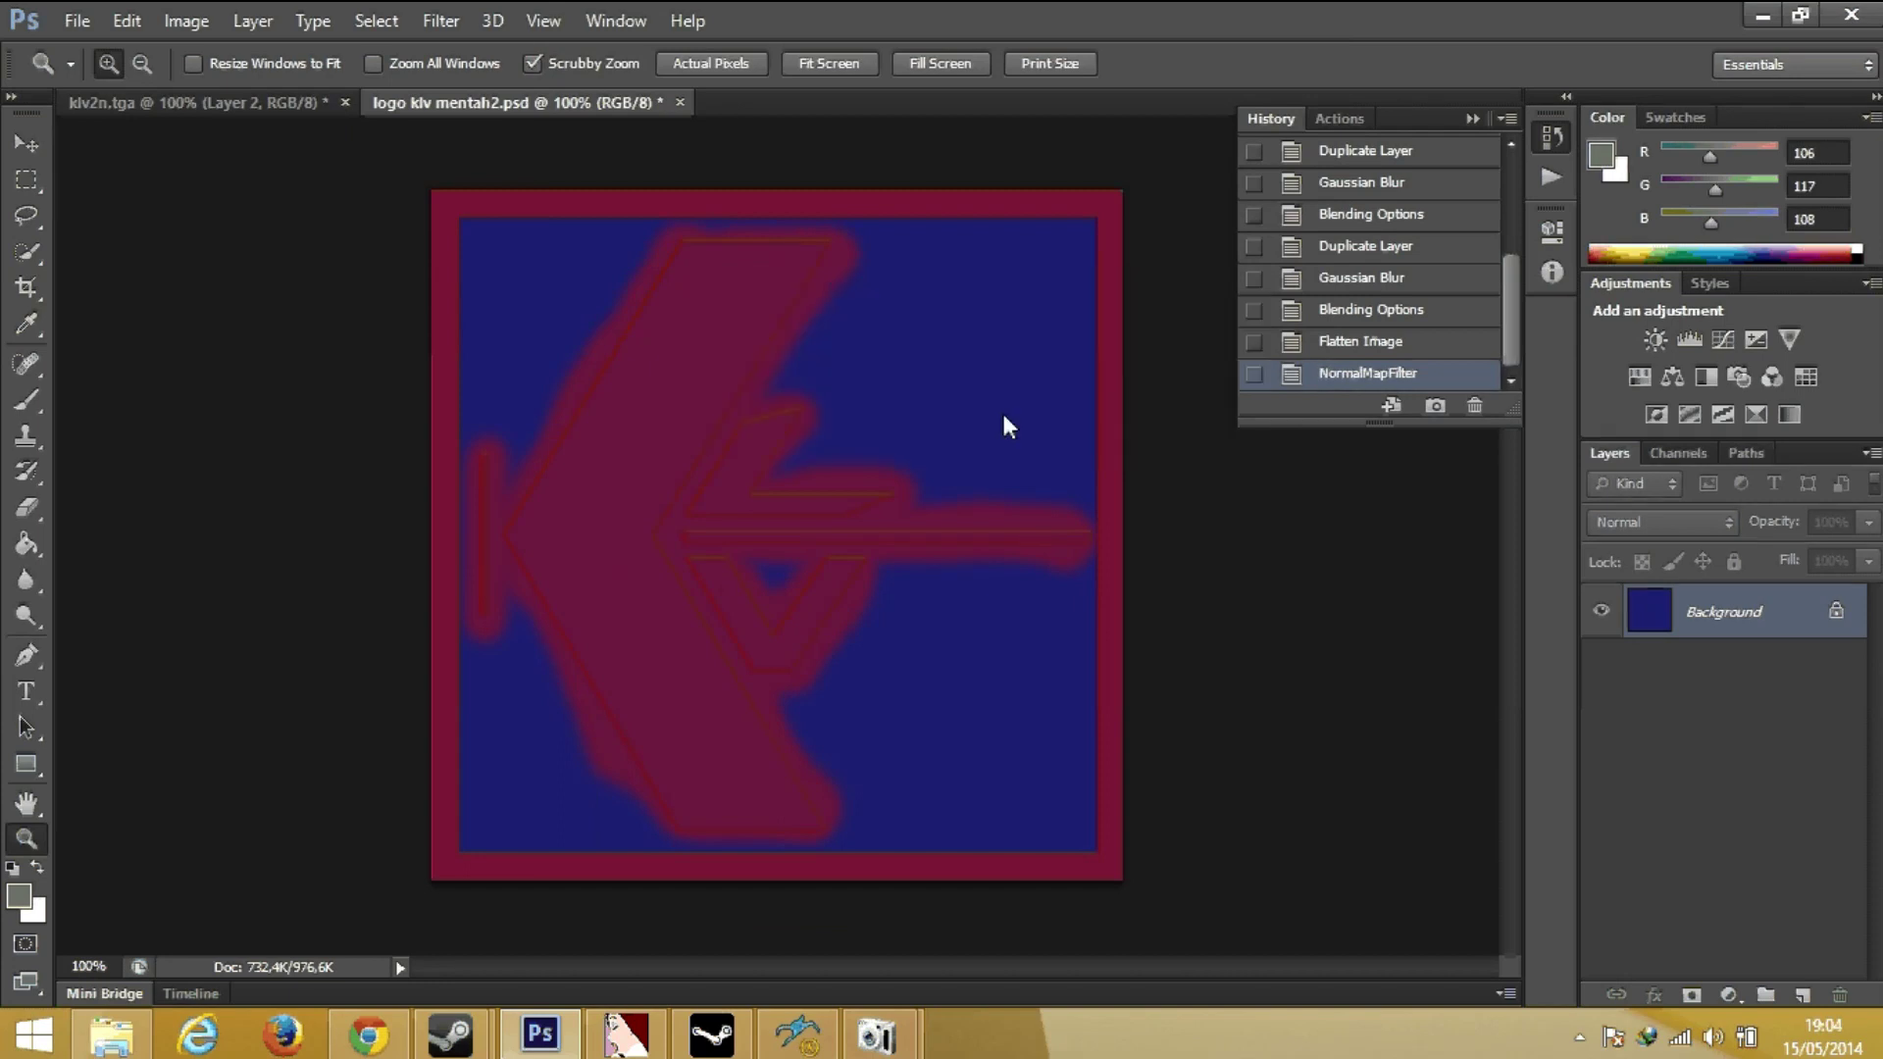
left_click(196, 110)
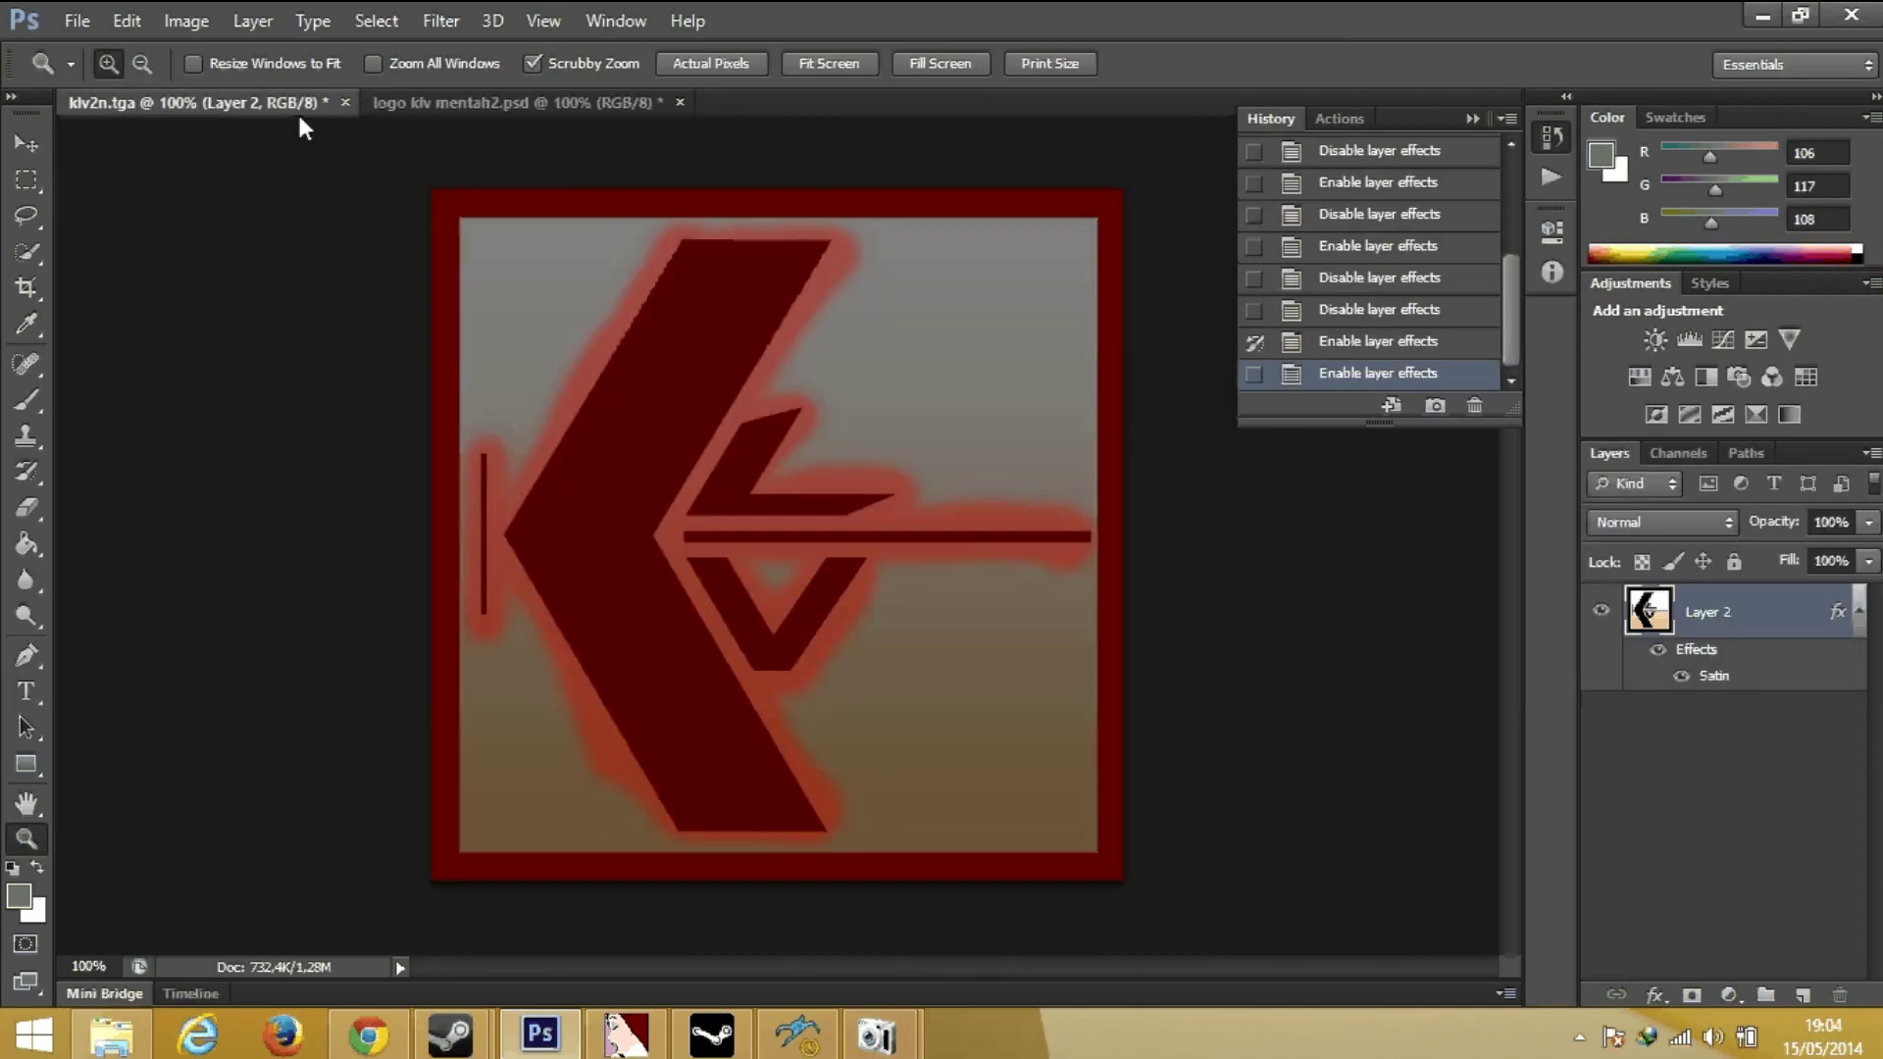
left_click(346, 102)
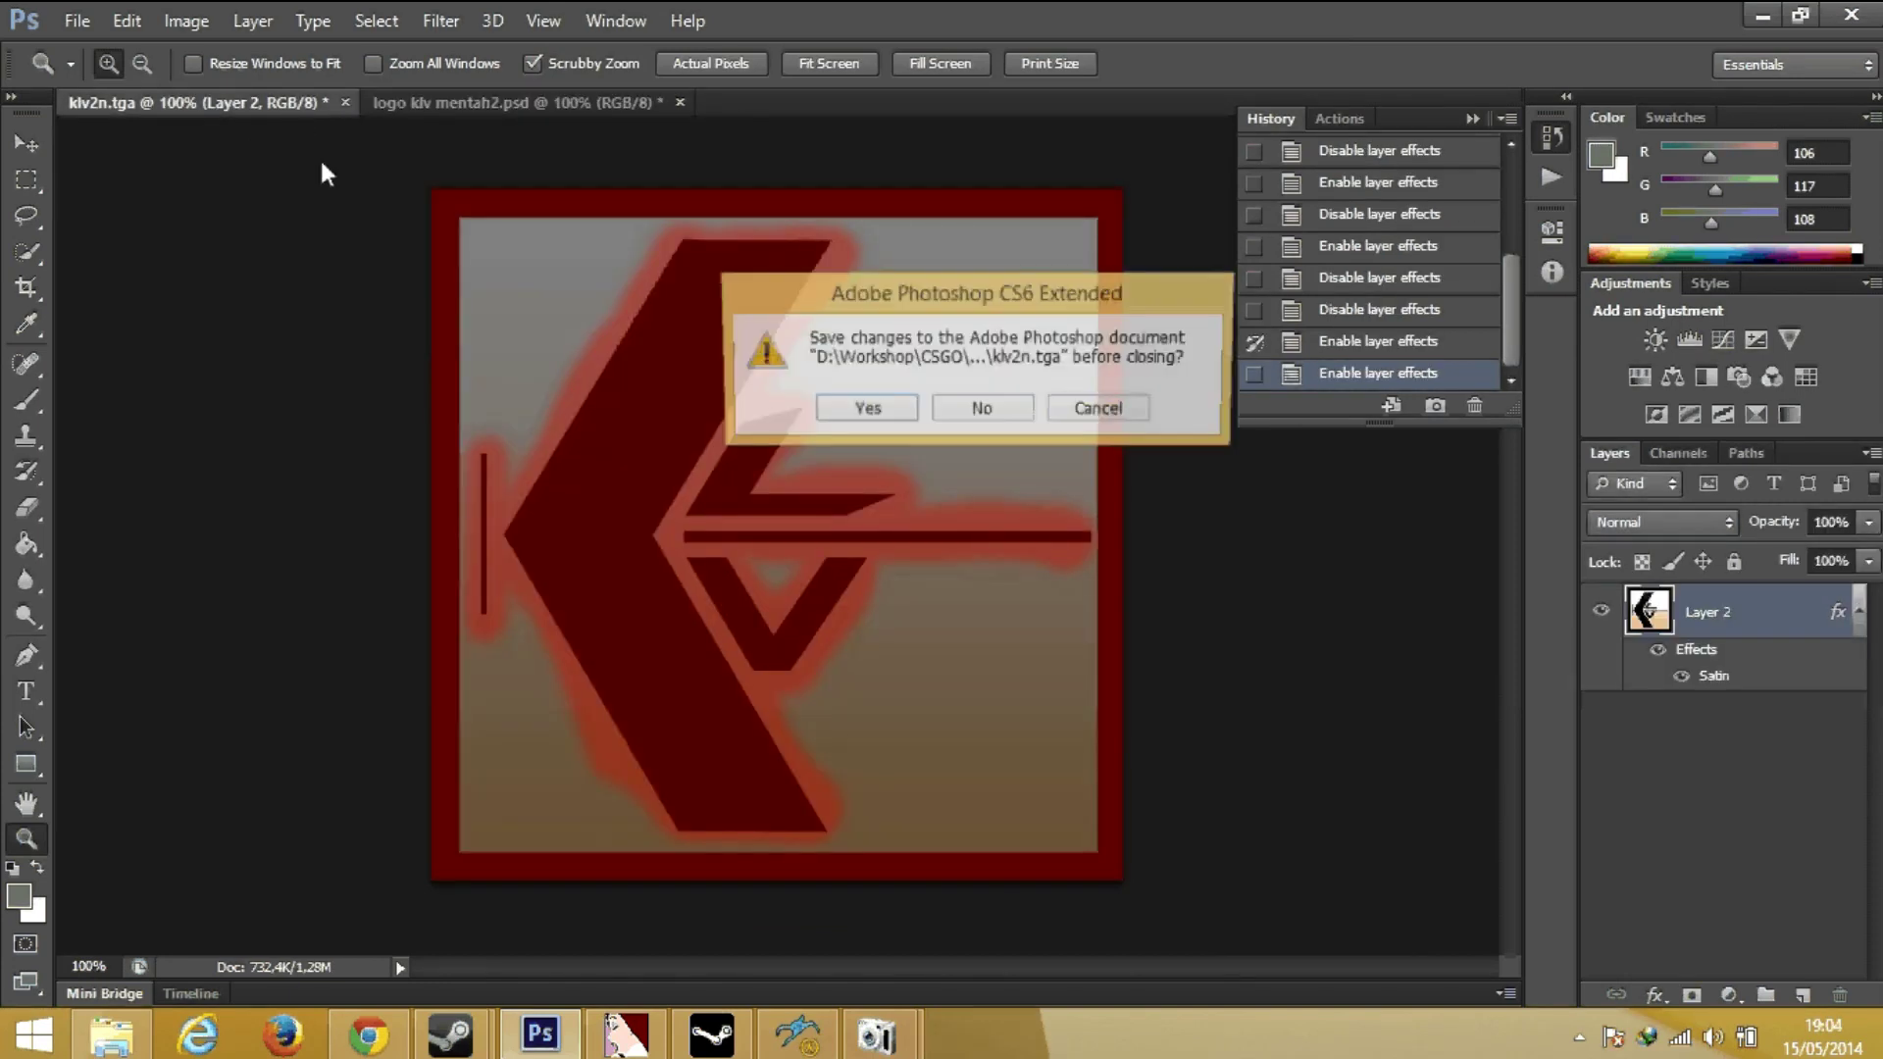
left_click(979, 410)
Save the image over klv2n.tga in the Sticker folder as a 32-bit Targa.
left_click(77, 20)
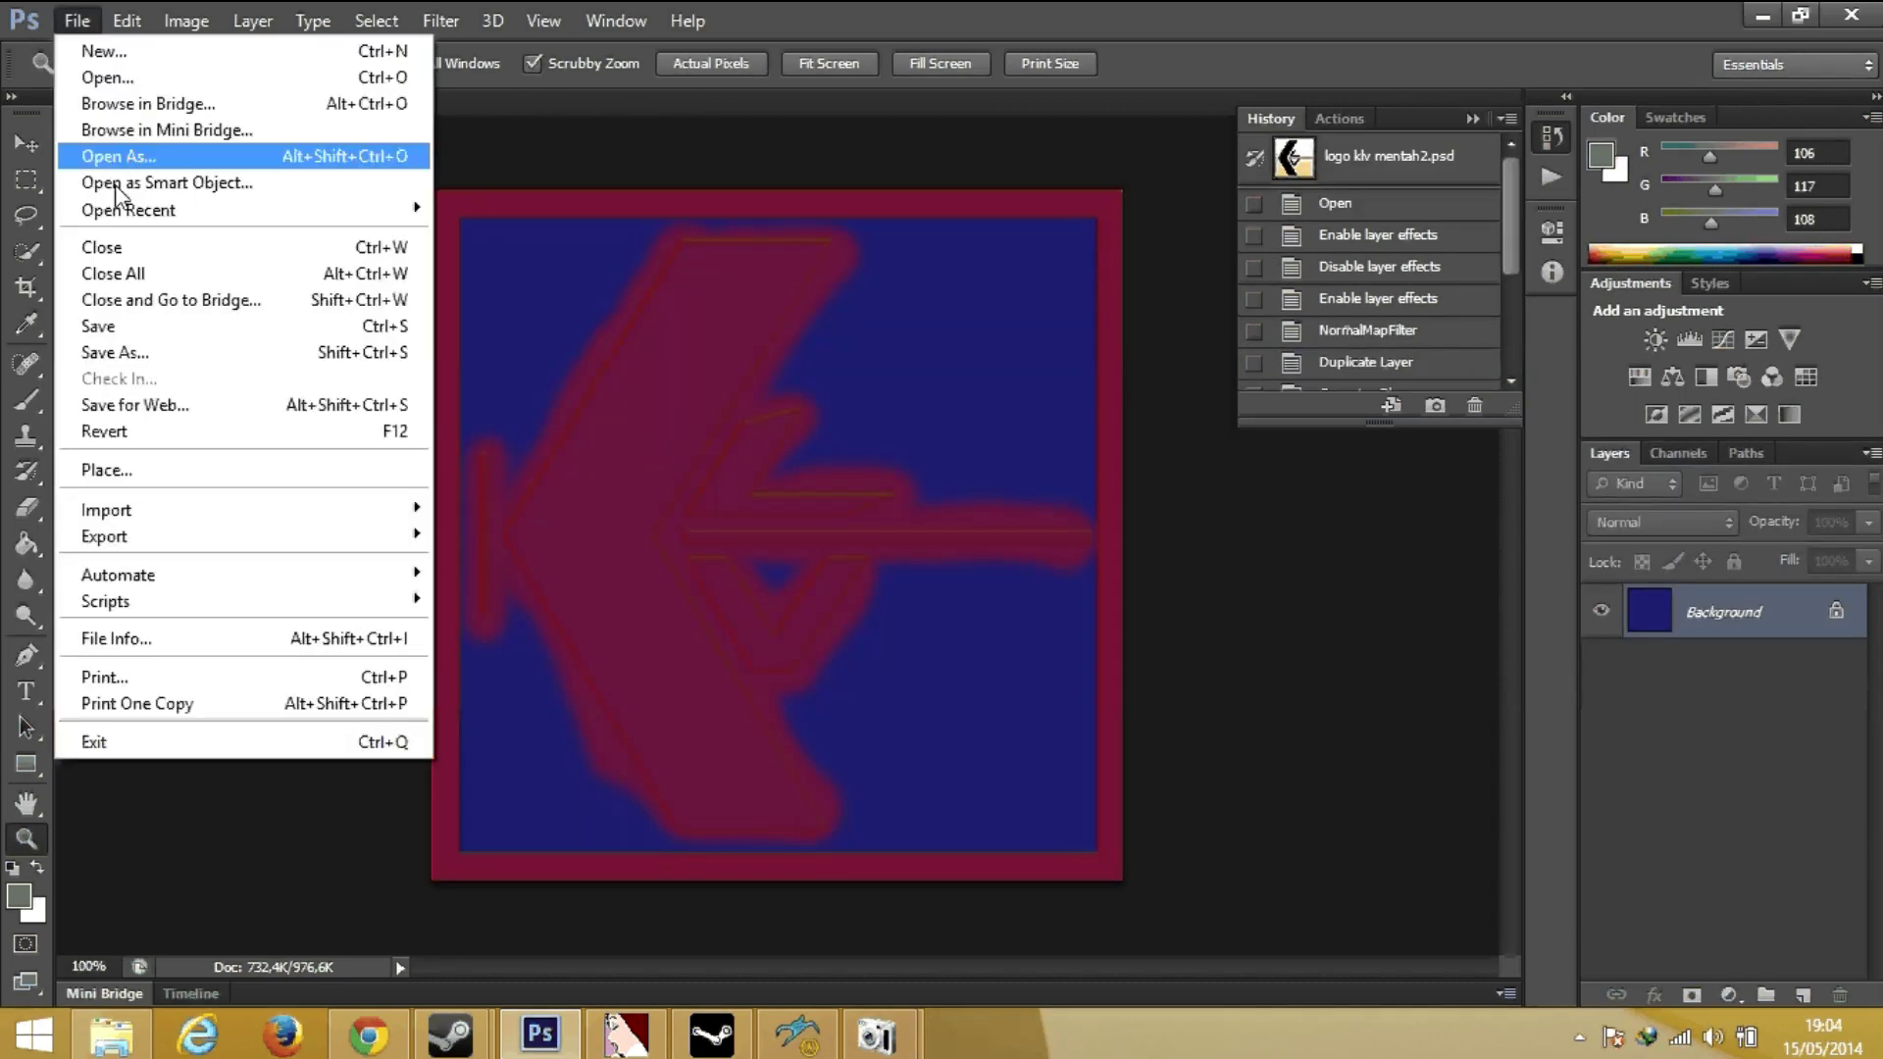
left_click(113, 352)
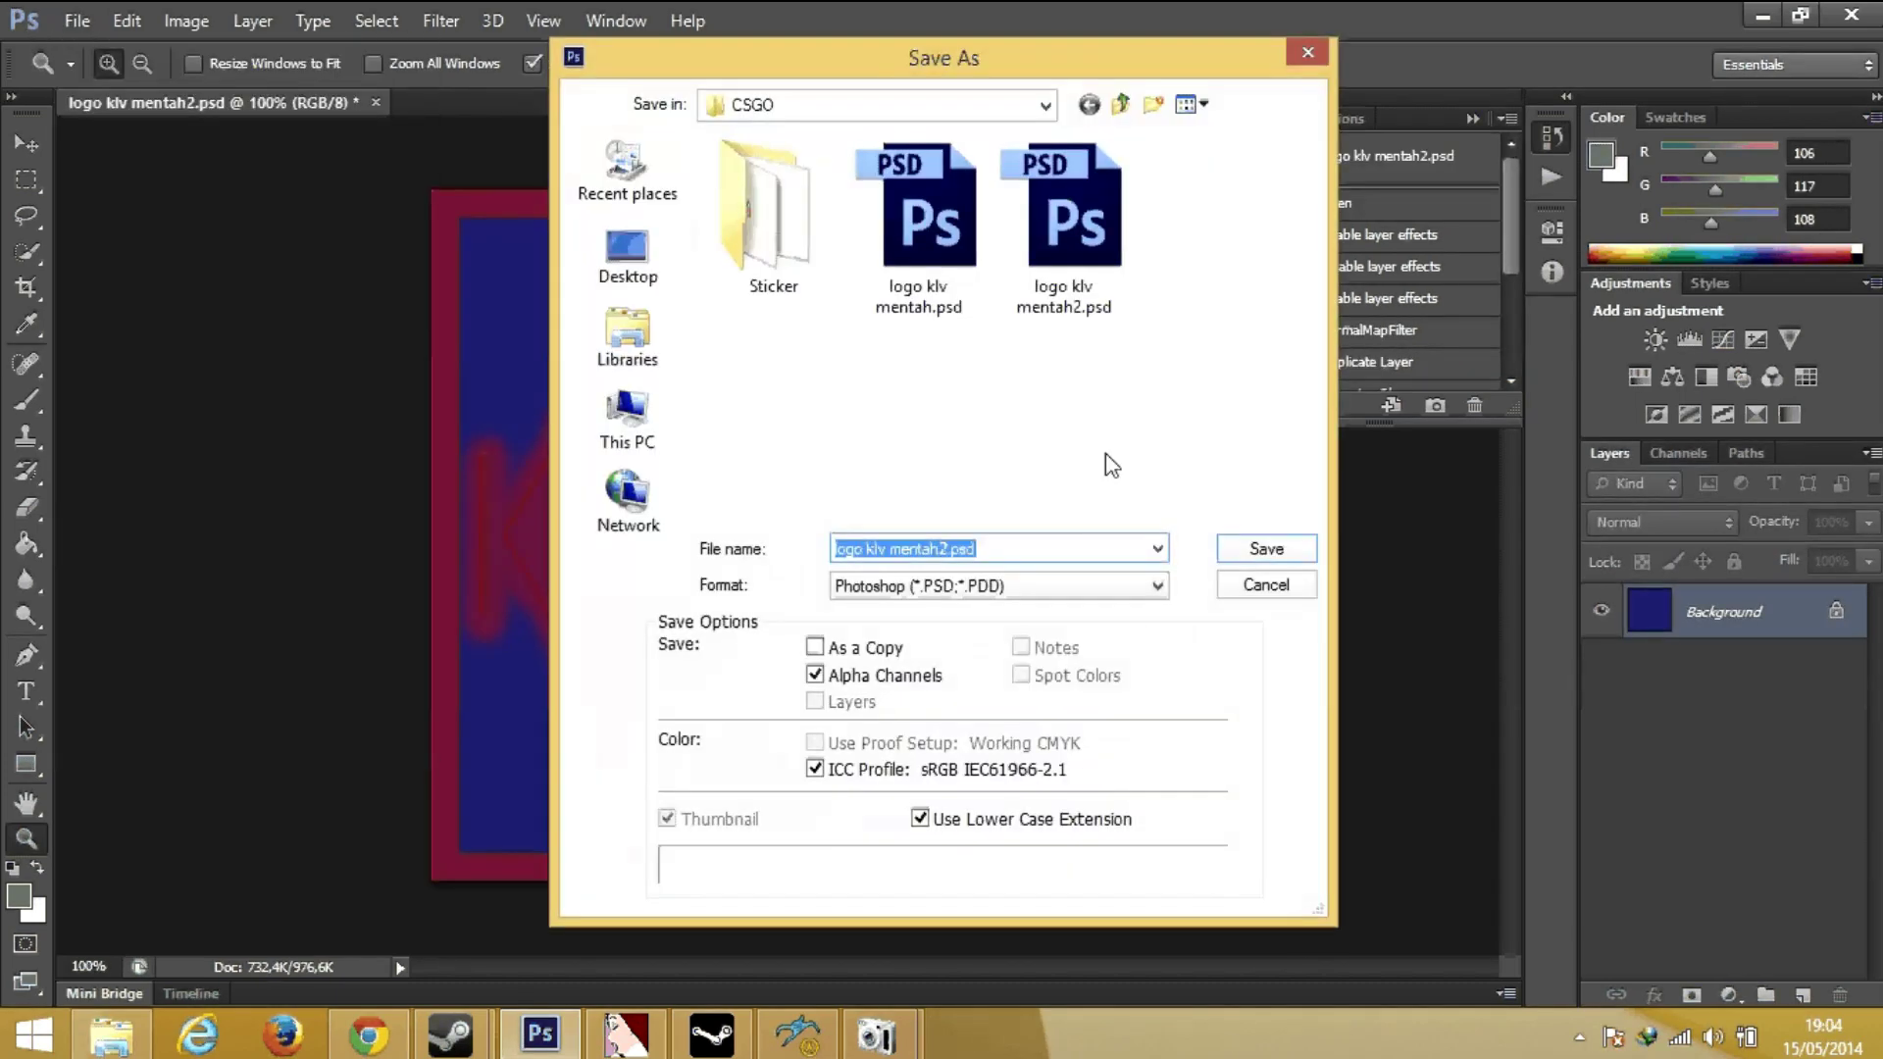
left_click(1158, 550)
left_click(1157, 550)
double_click(772, 211)
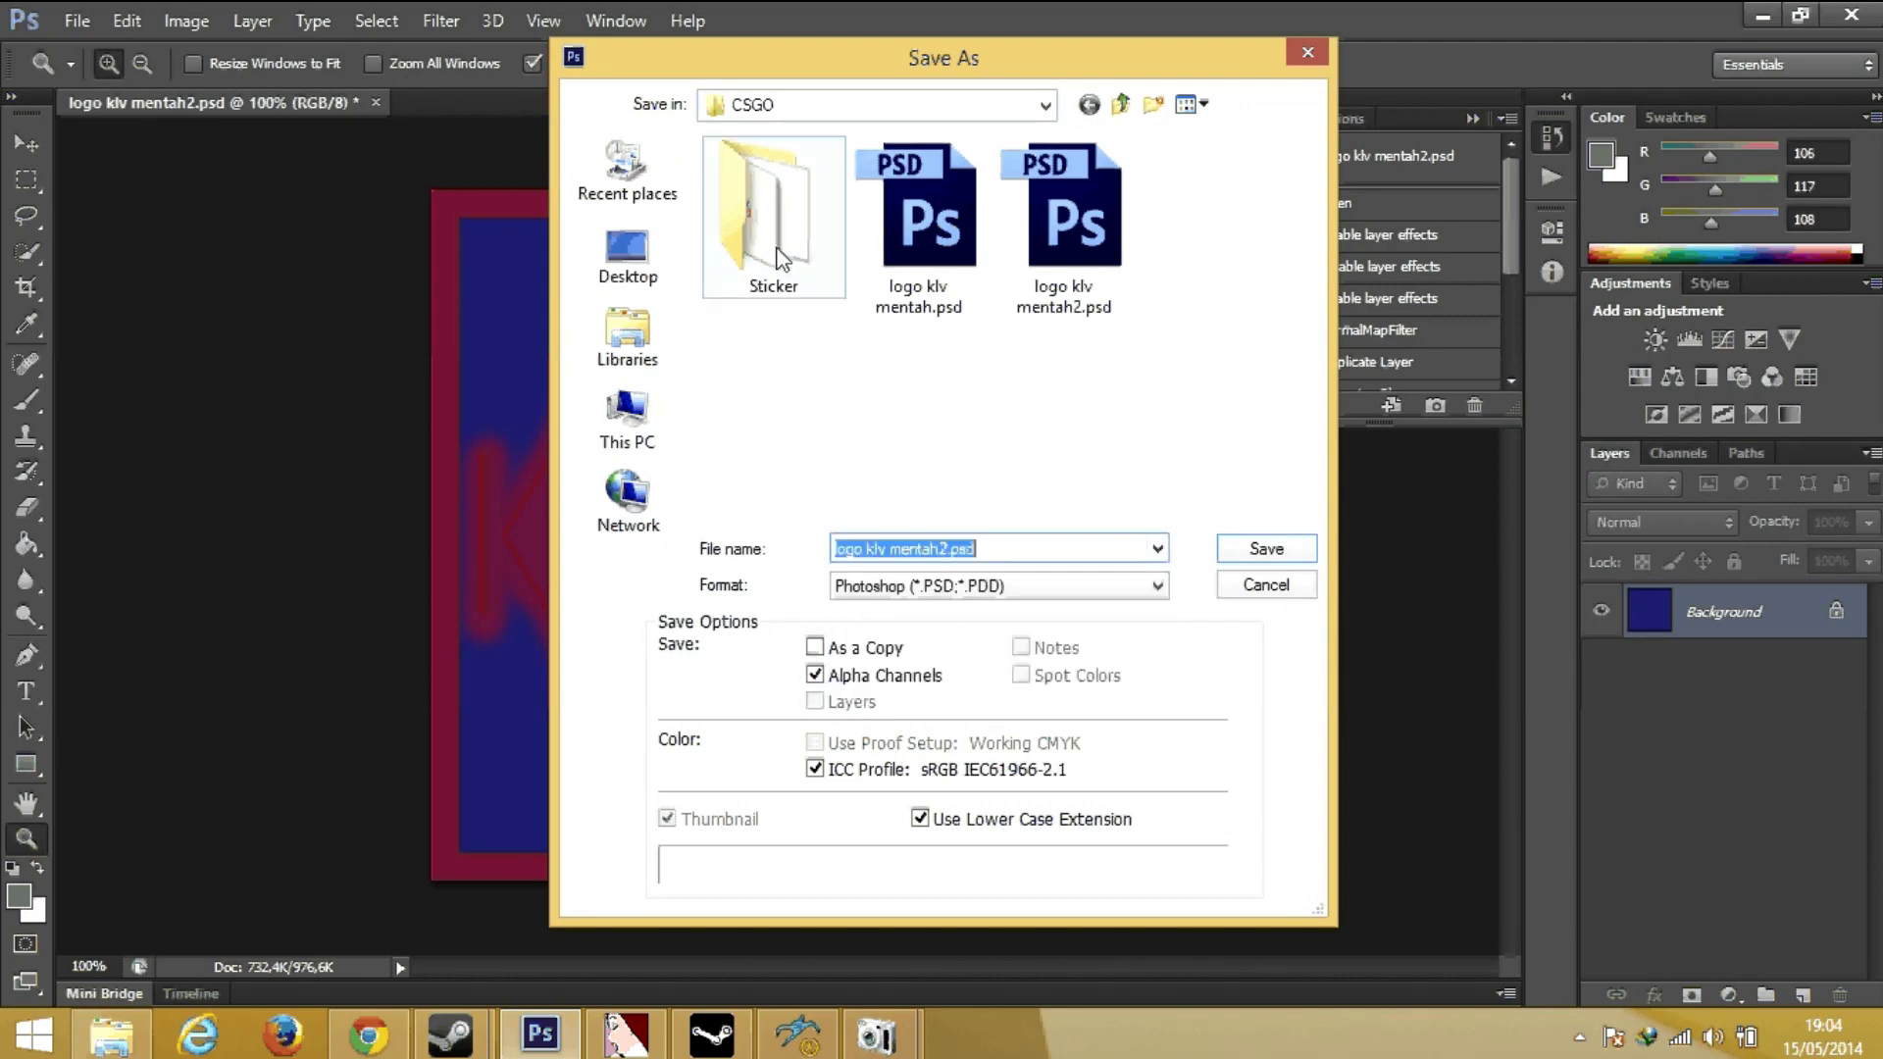
left_click(1076, 585)
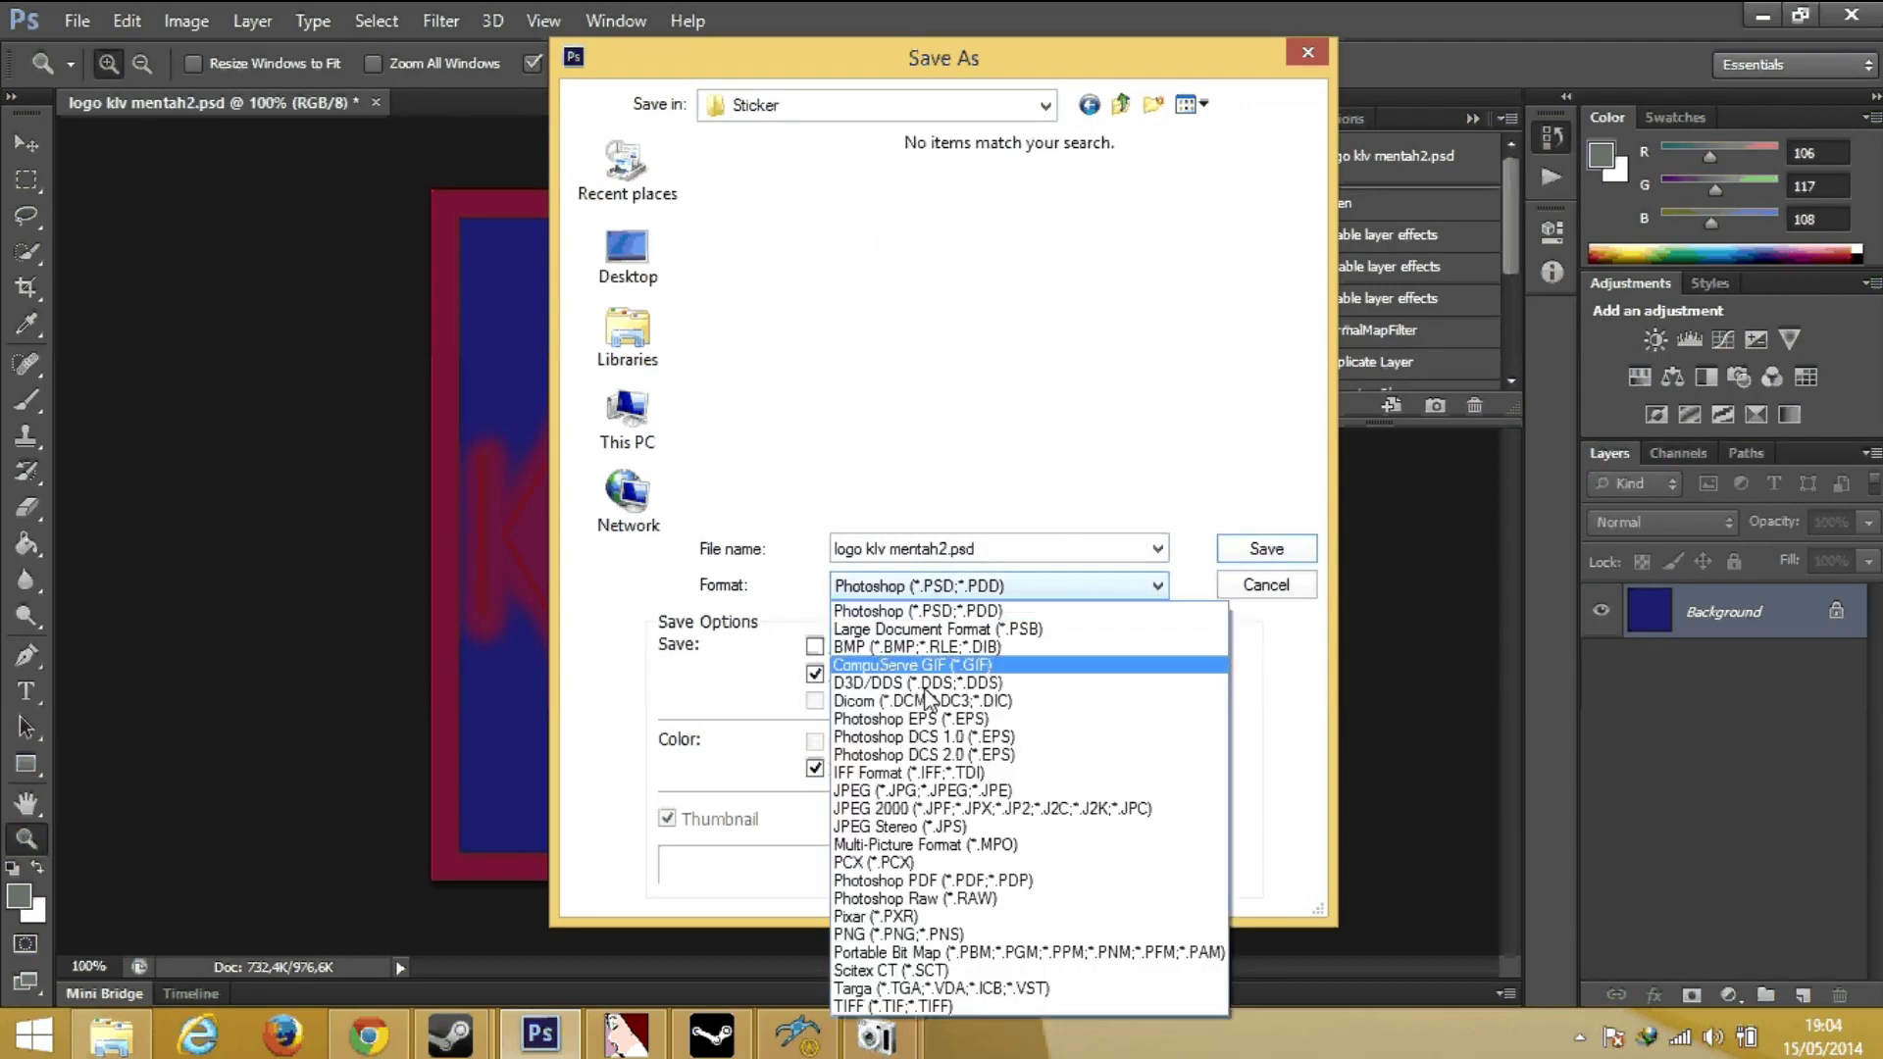
left_click(856, 988)
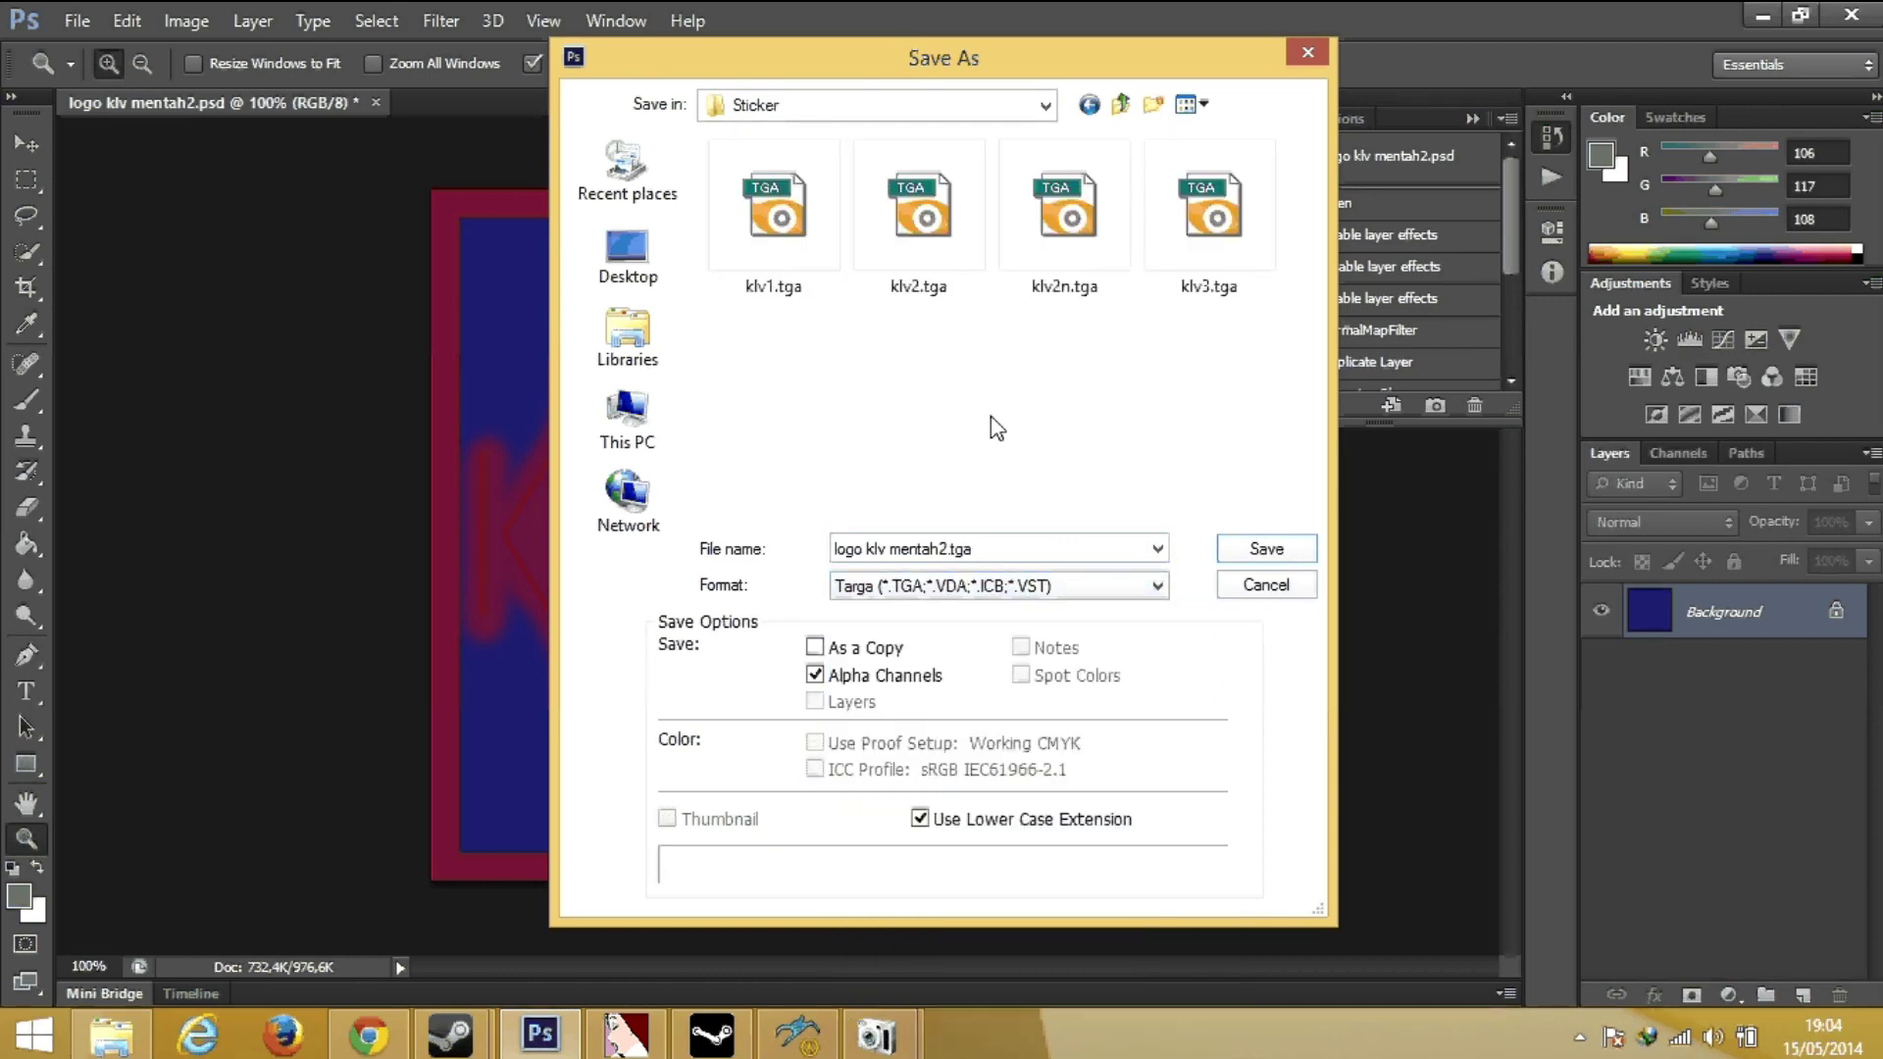
left_click(1064, 216)
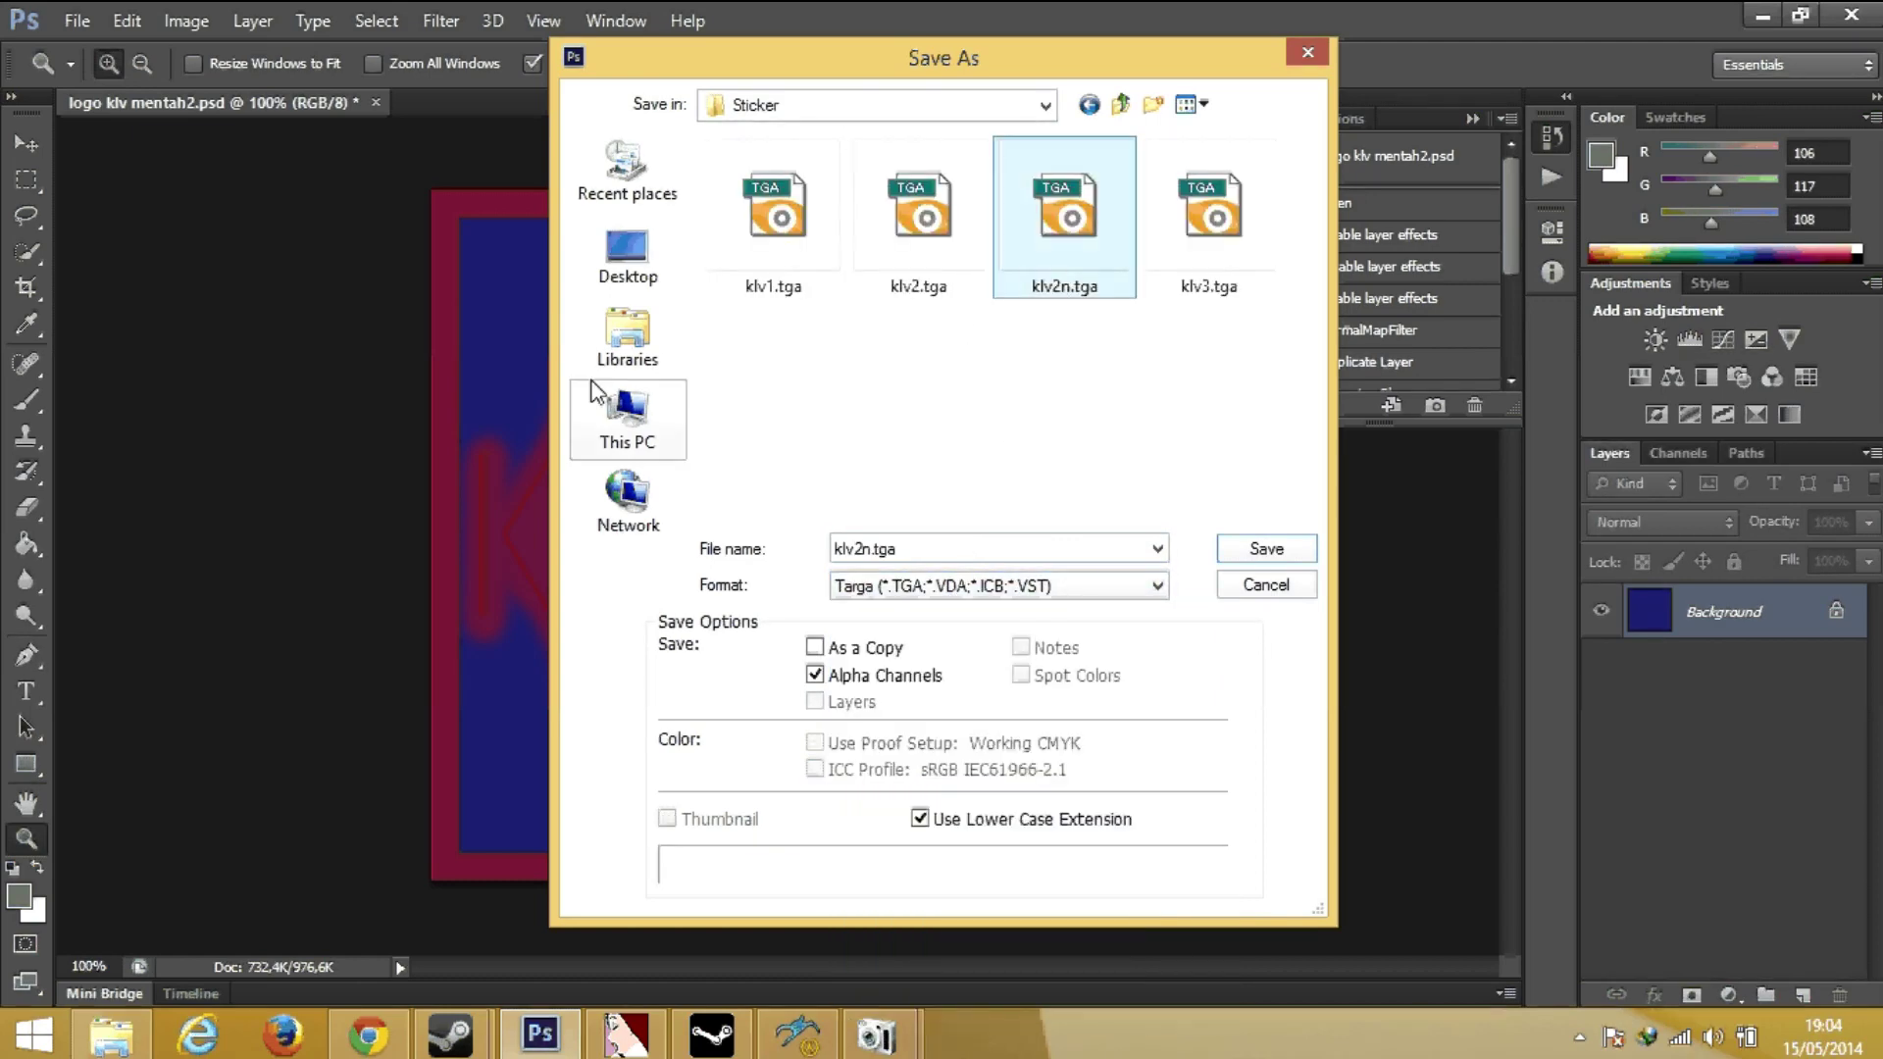
left_click(1275, 549)
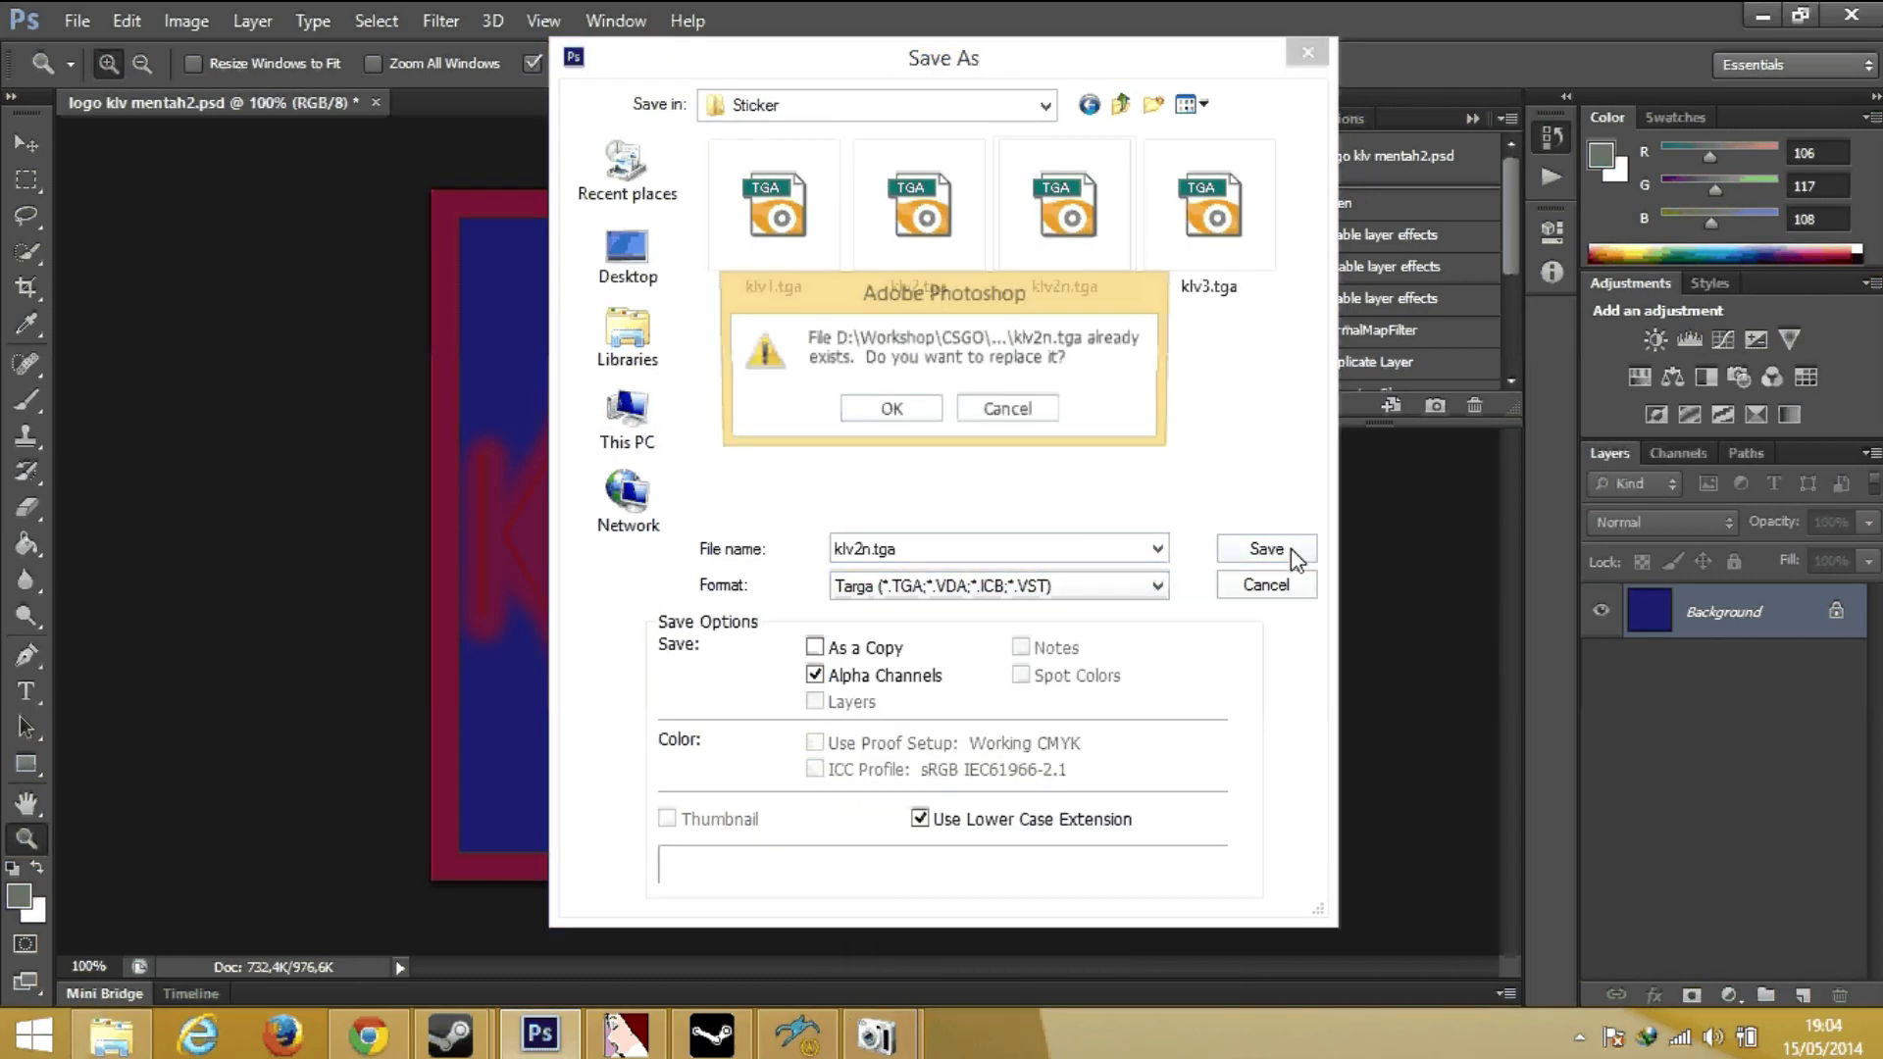
left_click(888, 412)
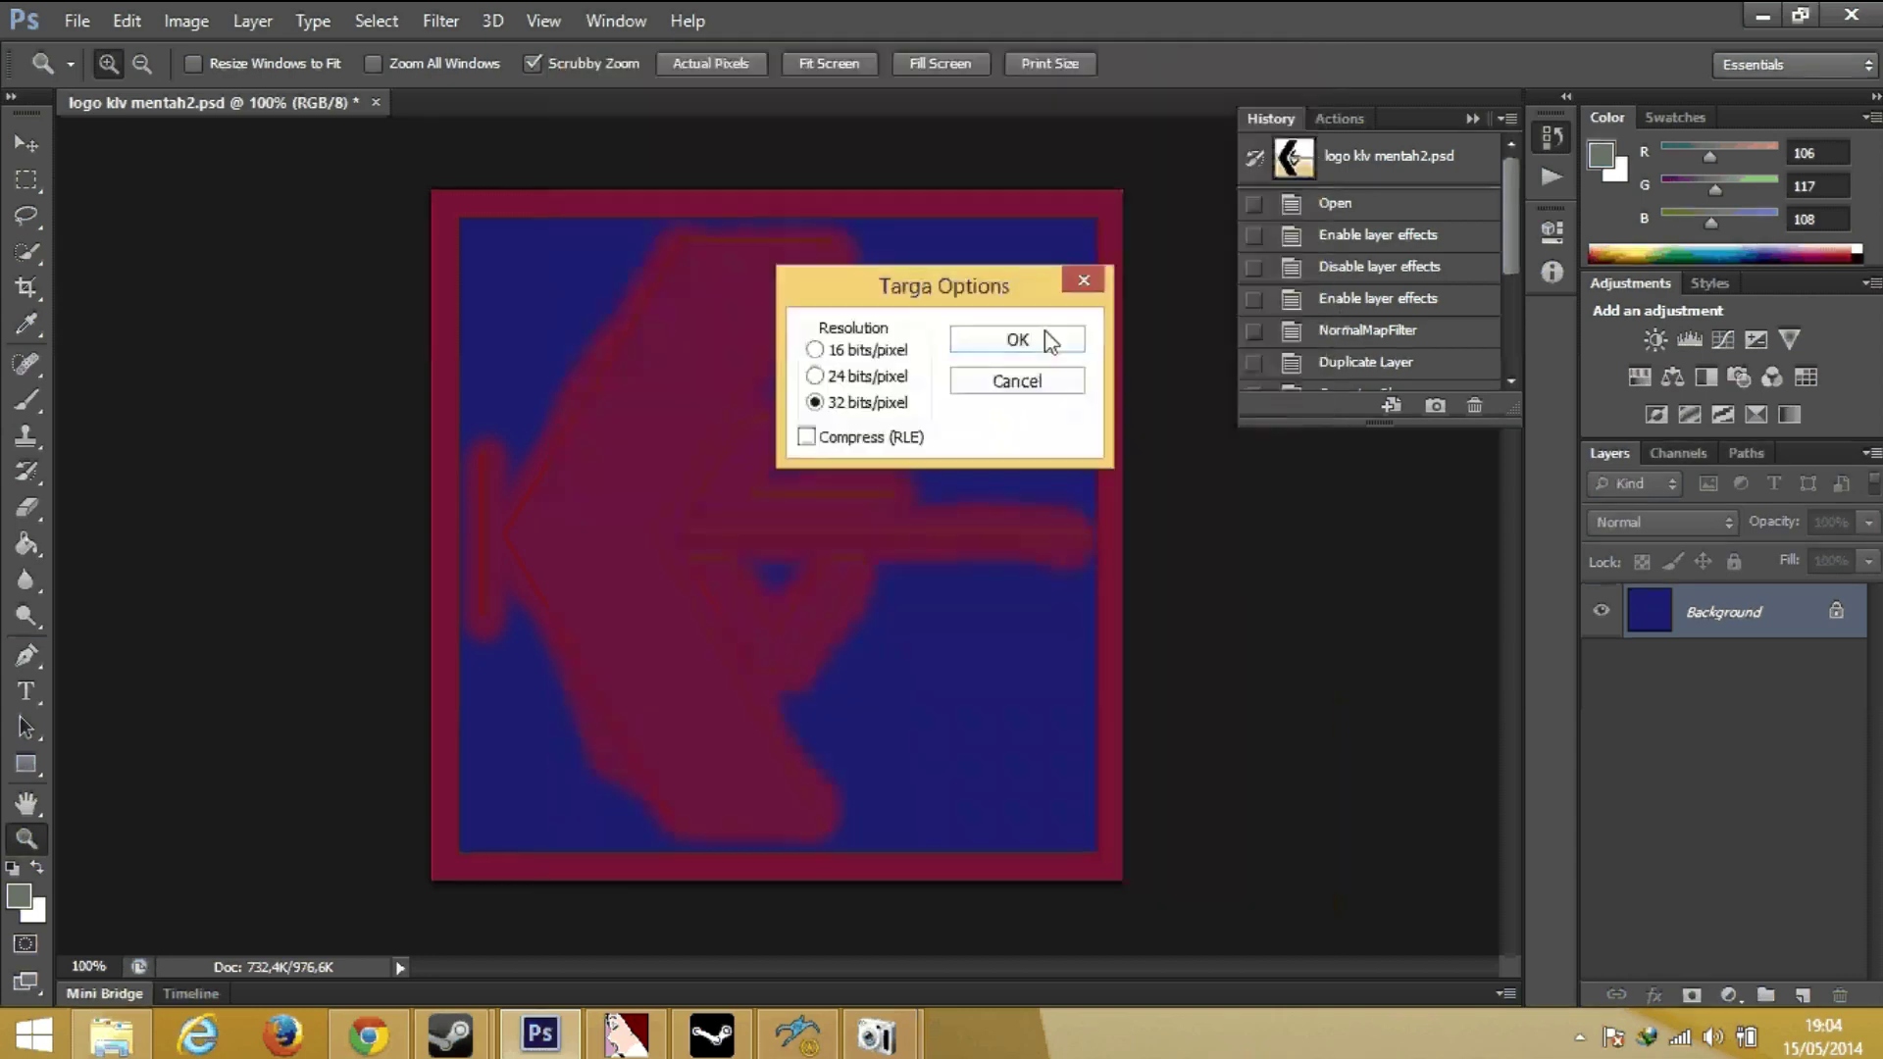
left_click(1045, 332)
Start a new VTFEdit file and import klv2n.tga with default conversion options.
left_click(625, 1034)
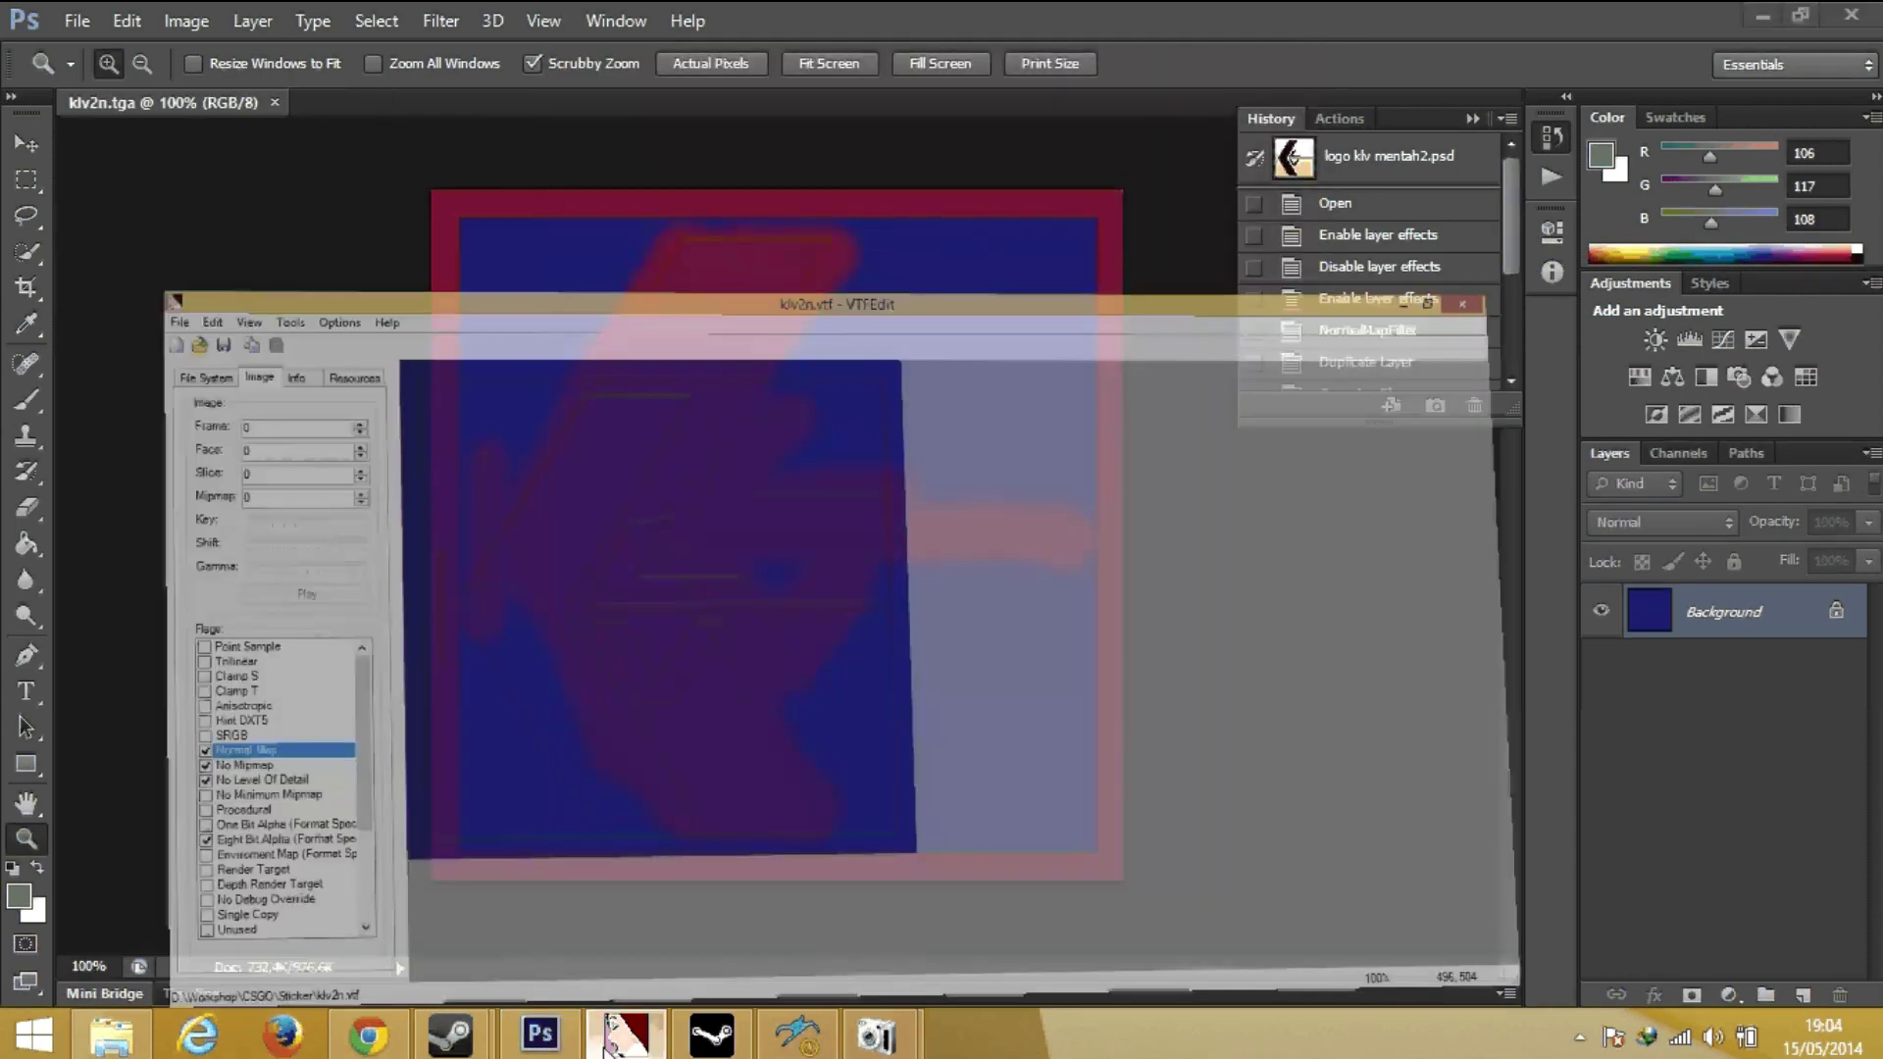
left_click(22, 47)
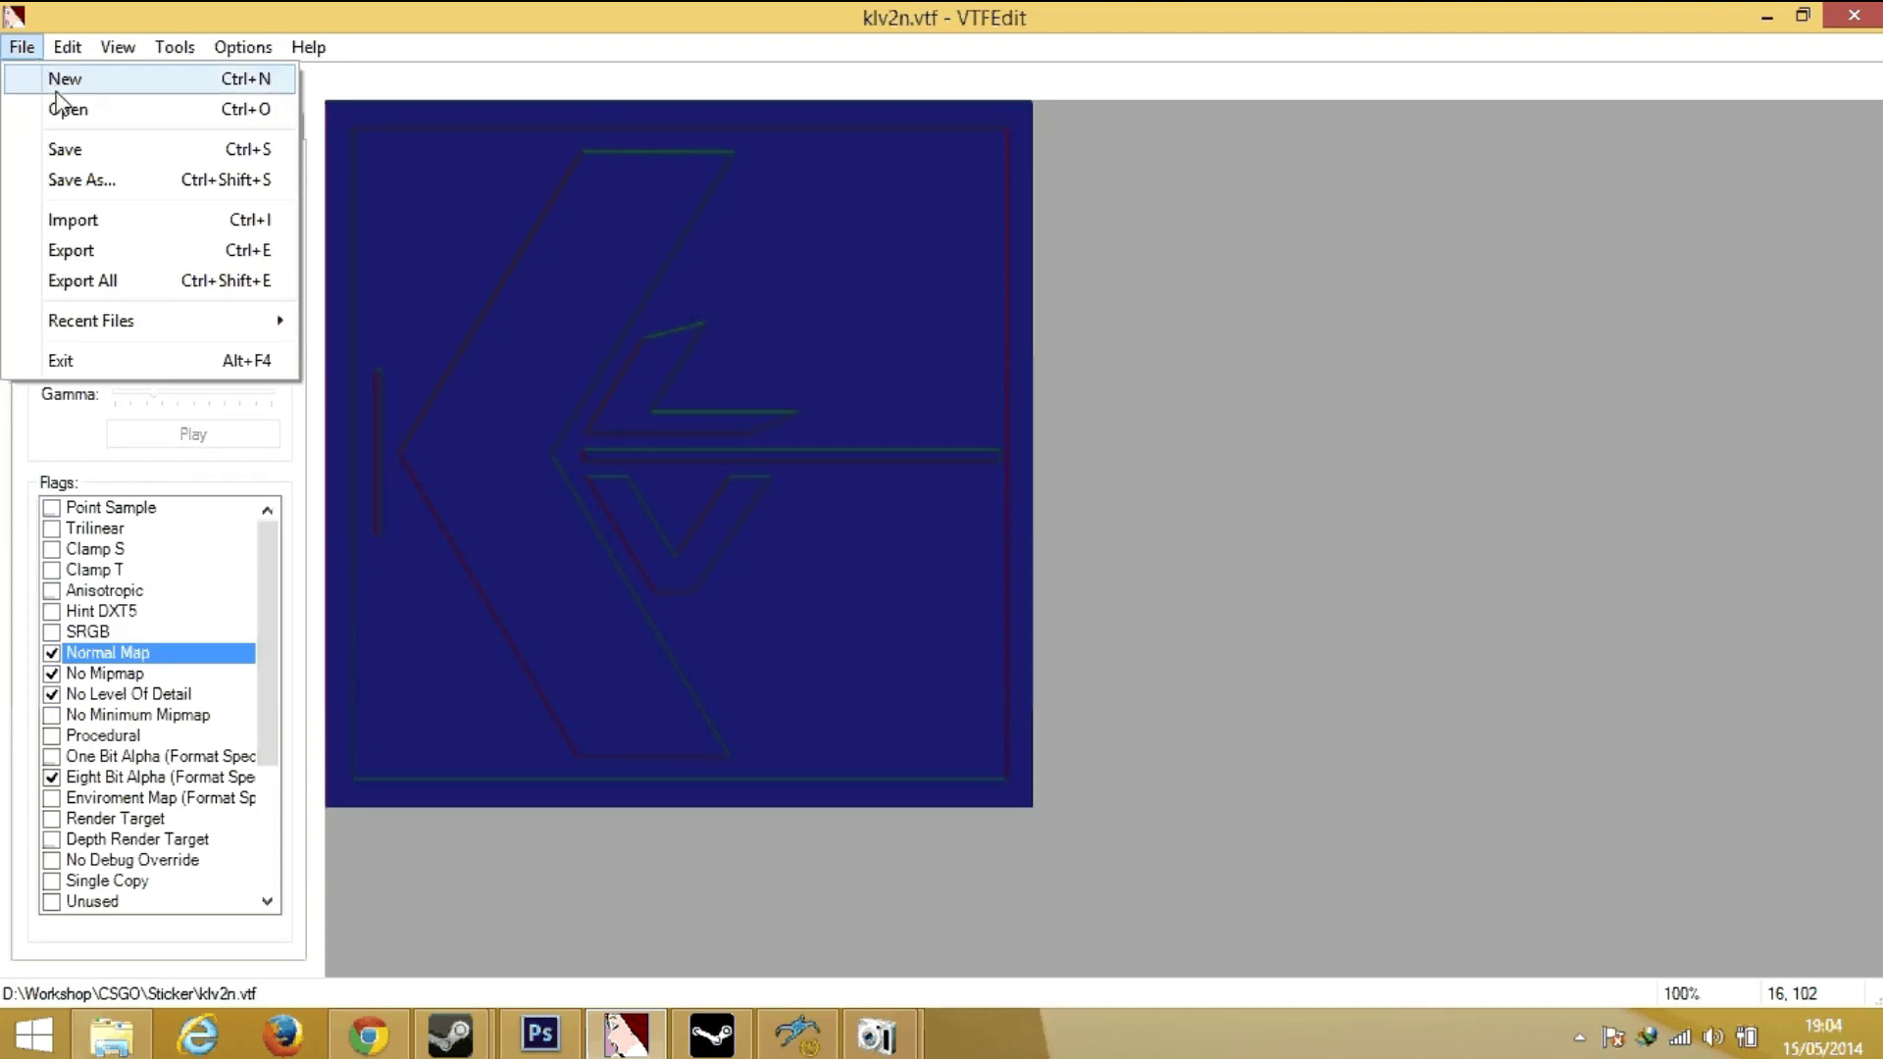
left_click(61, 76)
left_click(21, 47)
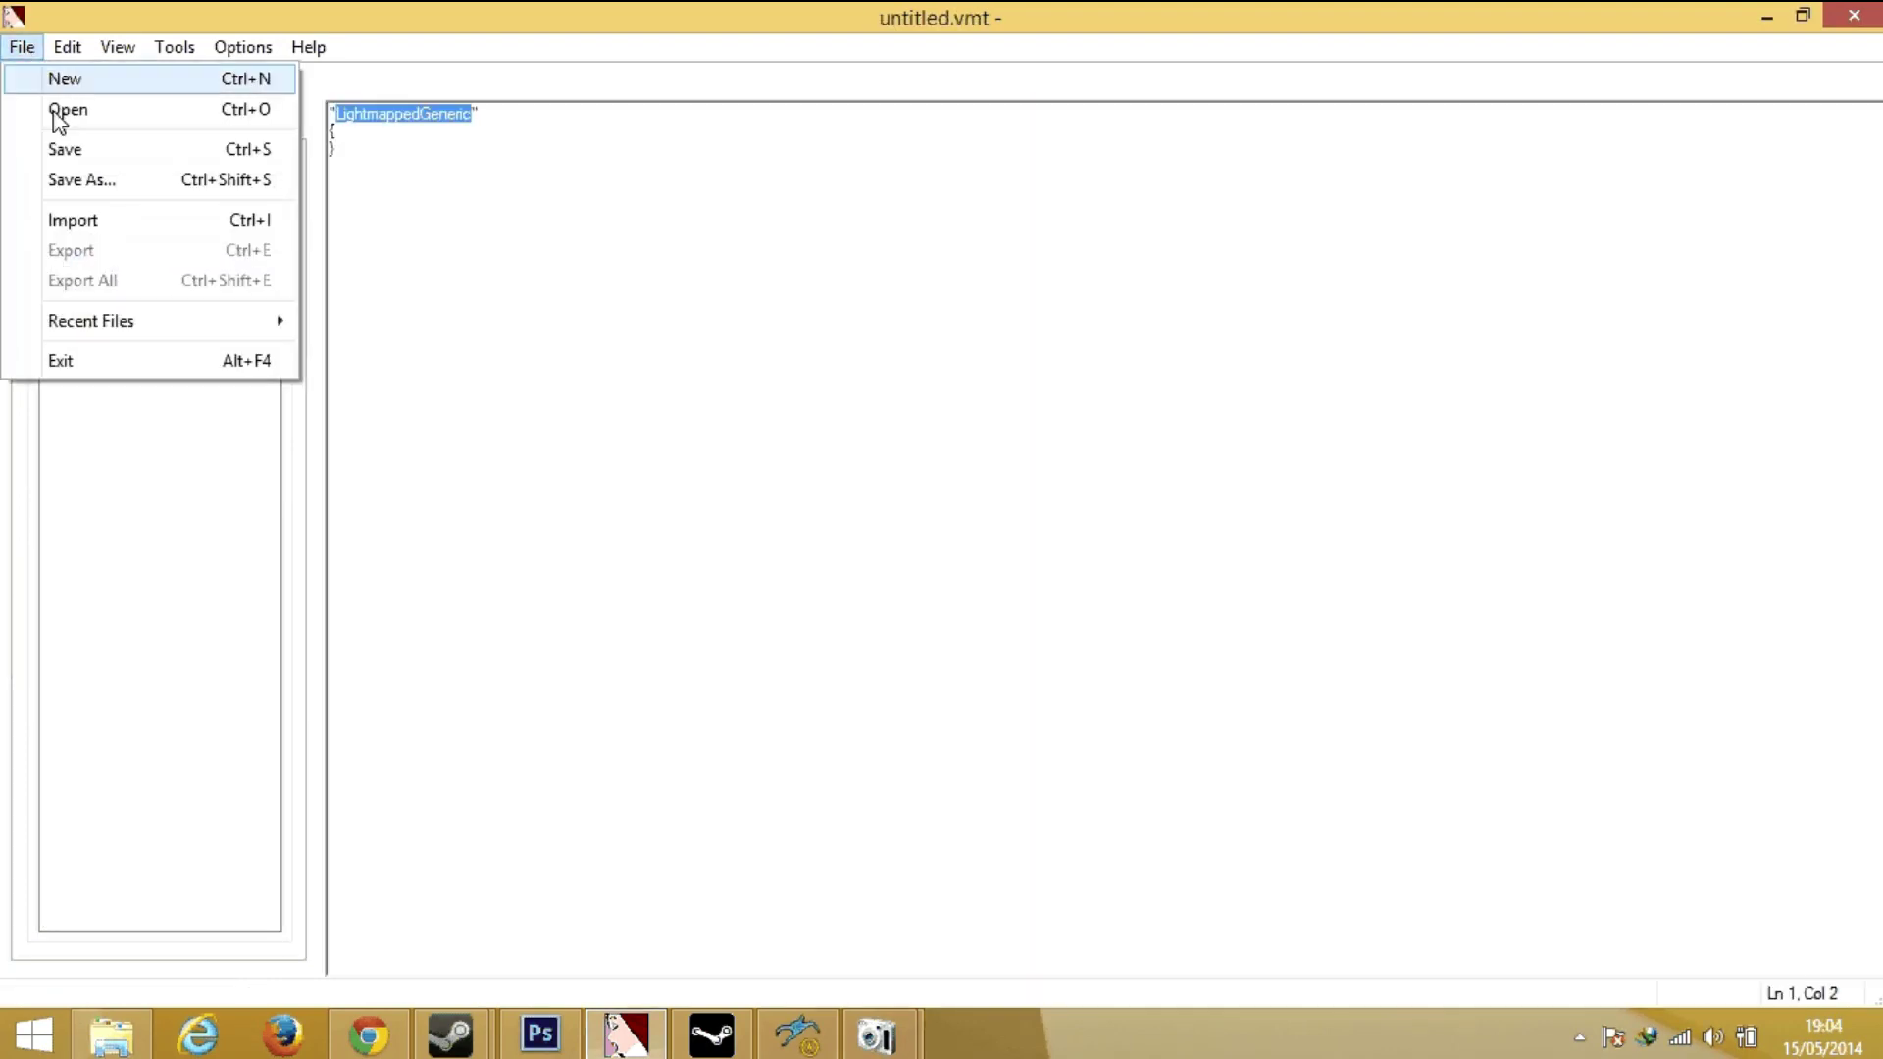
left_click(61, 219)
double_click(834, 284)
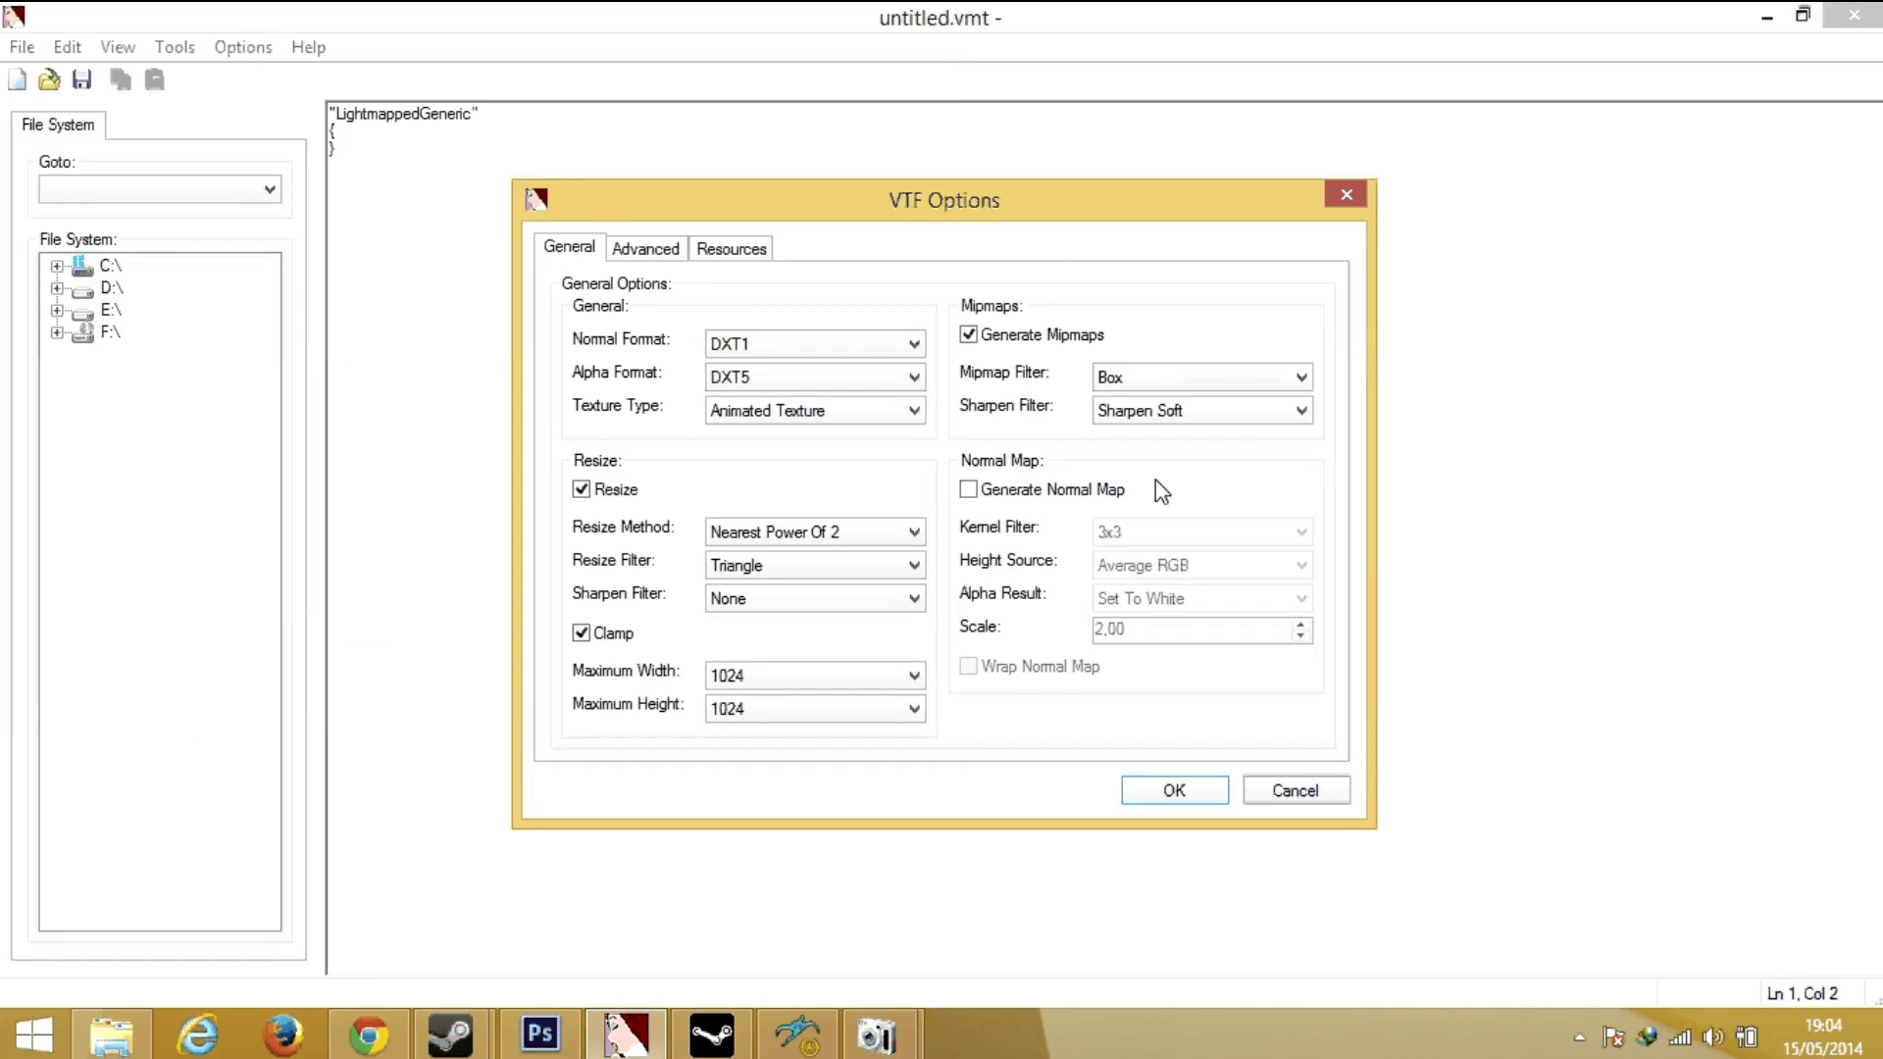
left_click(1182, 791)
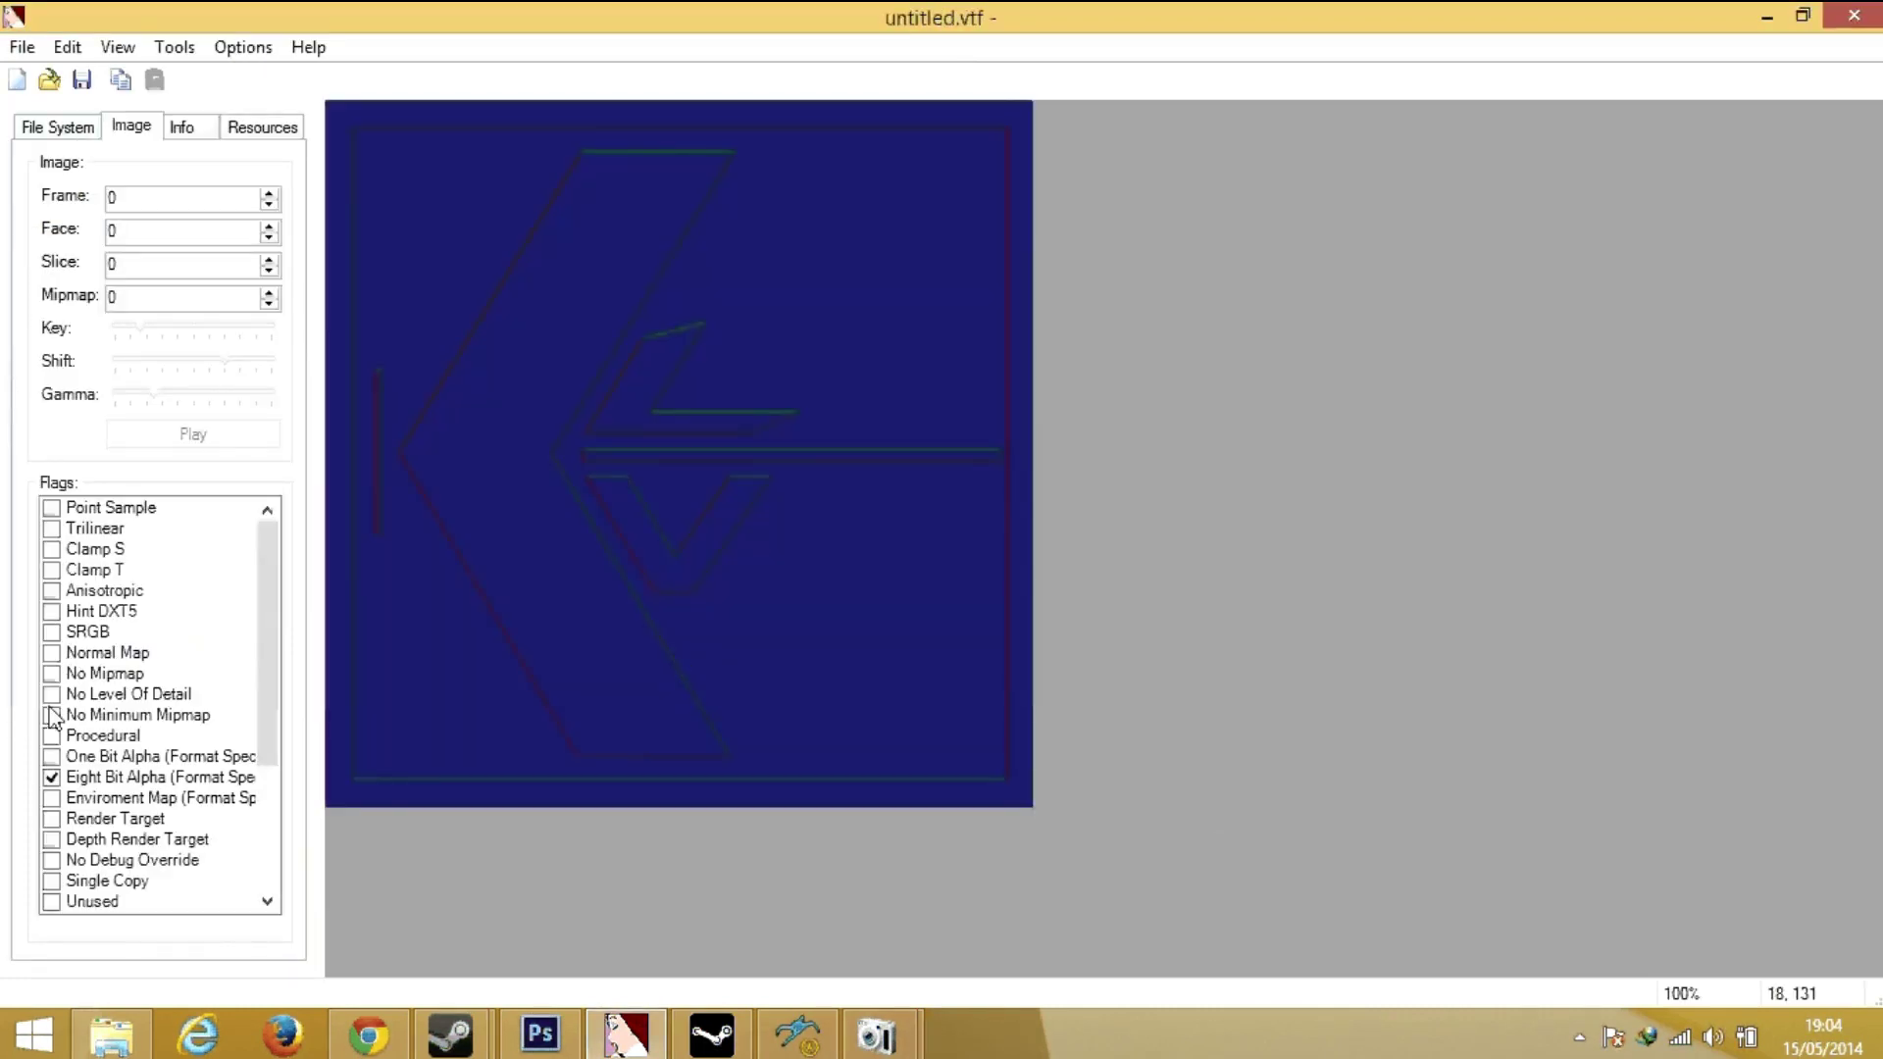
Flag Normal Map, No Mipmap and No Level Of Detail, then save over klv2n.vtf.
left_click(51, 654)
left_click(51, 674)
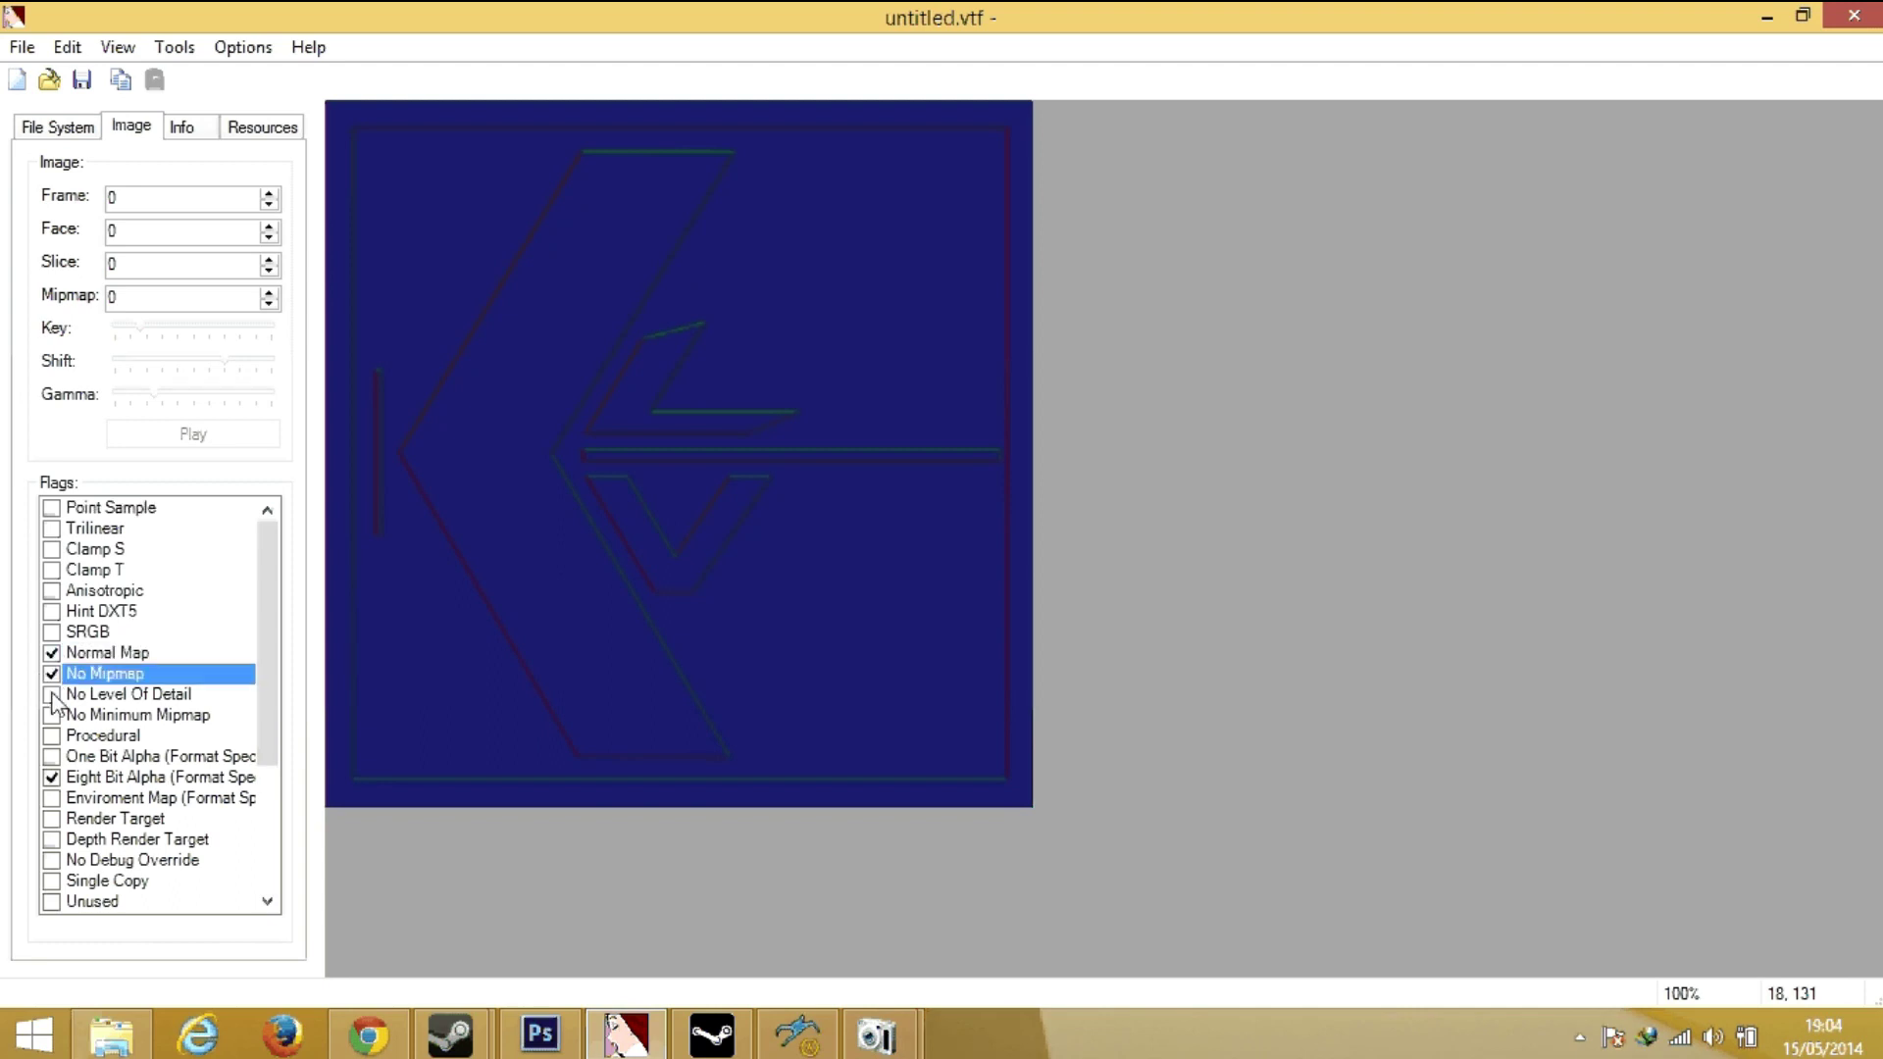
left_click(51, 695)
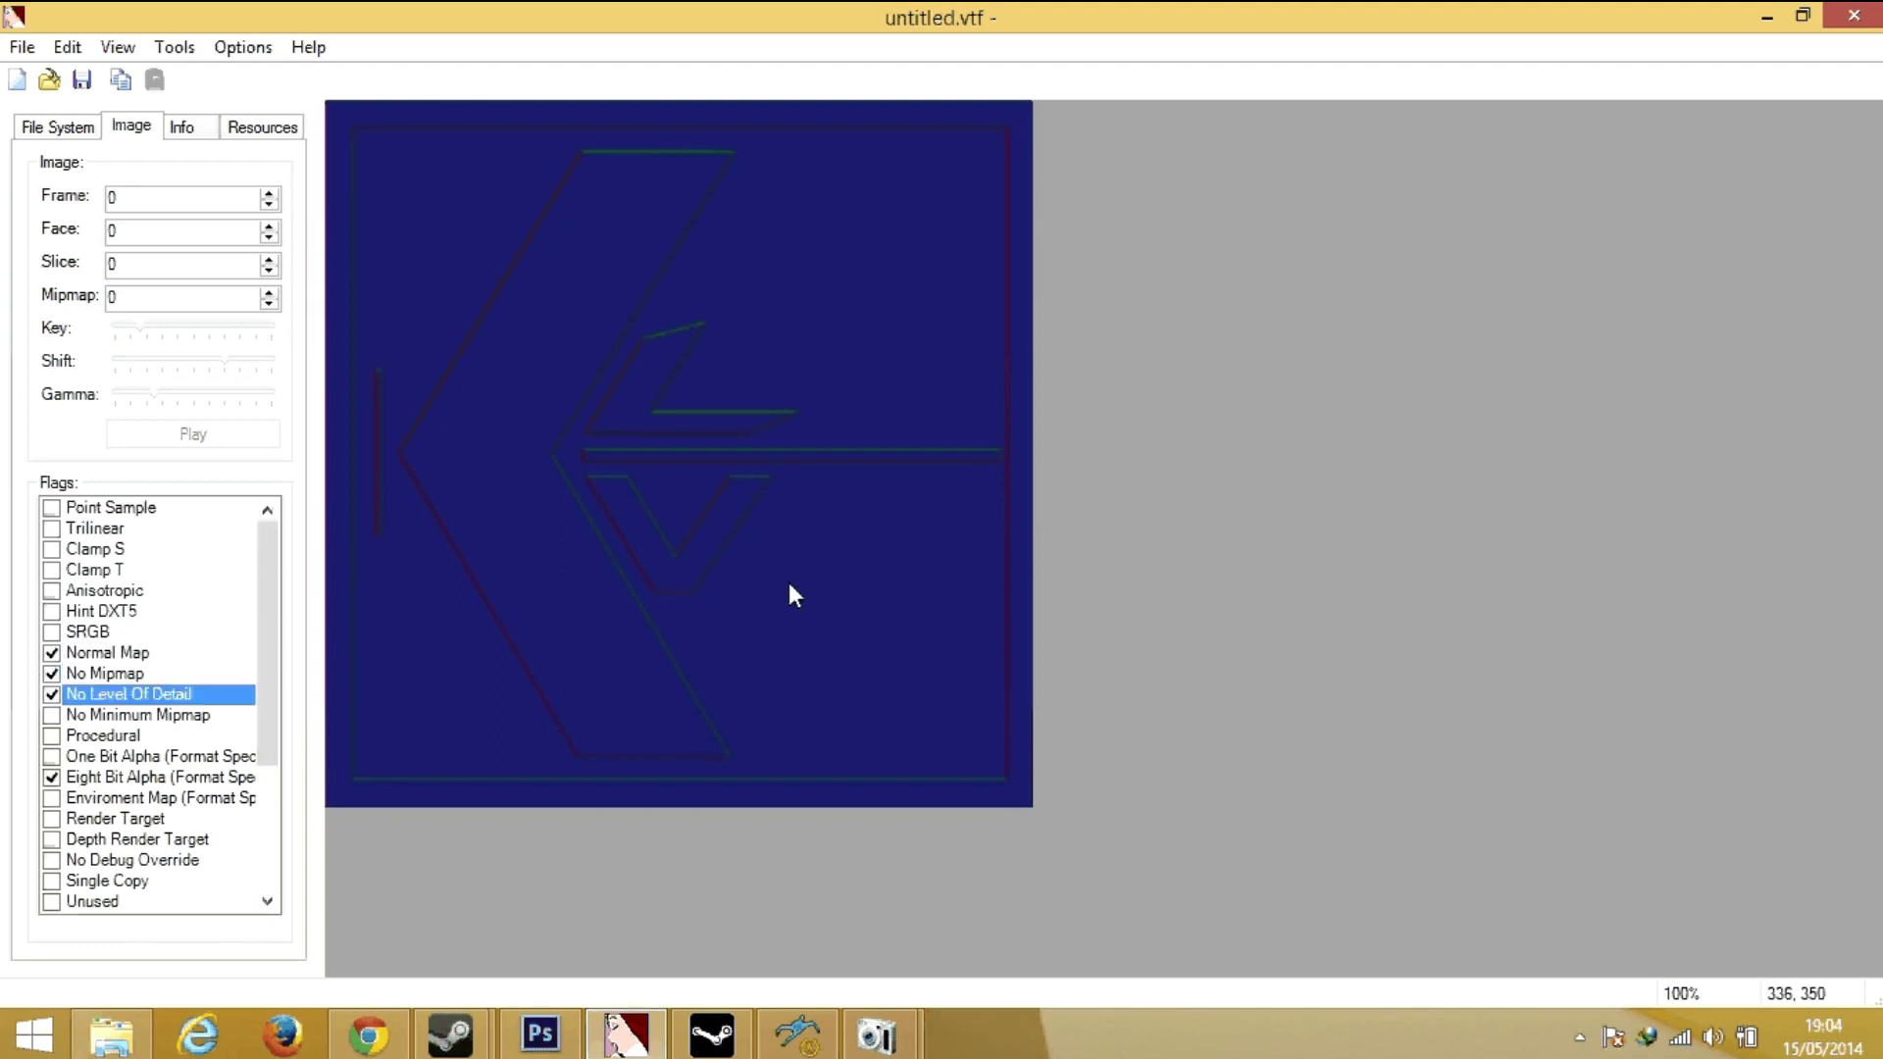
left_click(21, 47)
left_click(65, 152)
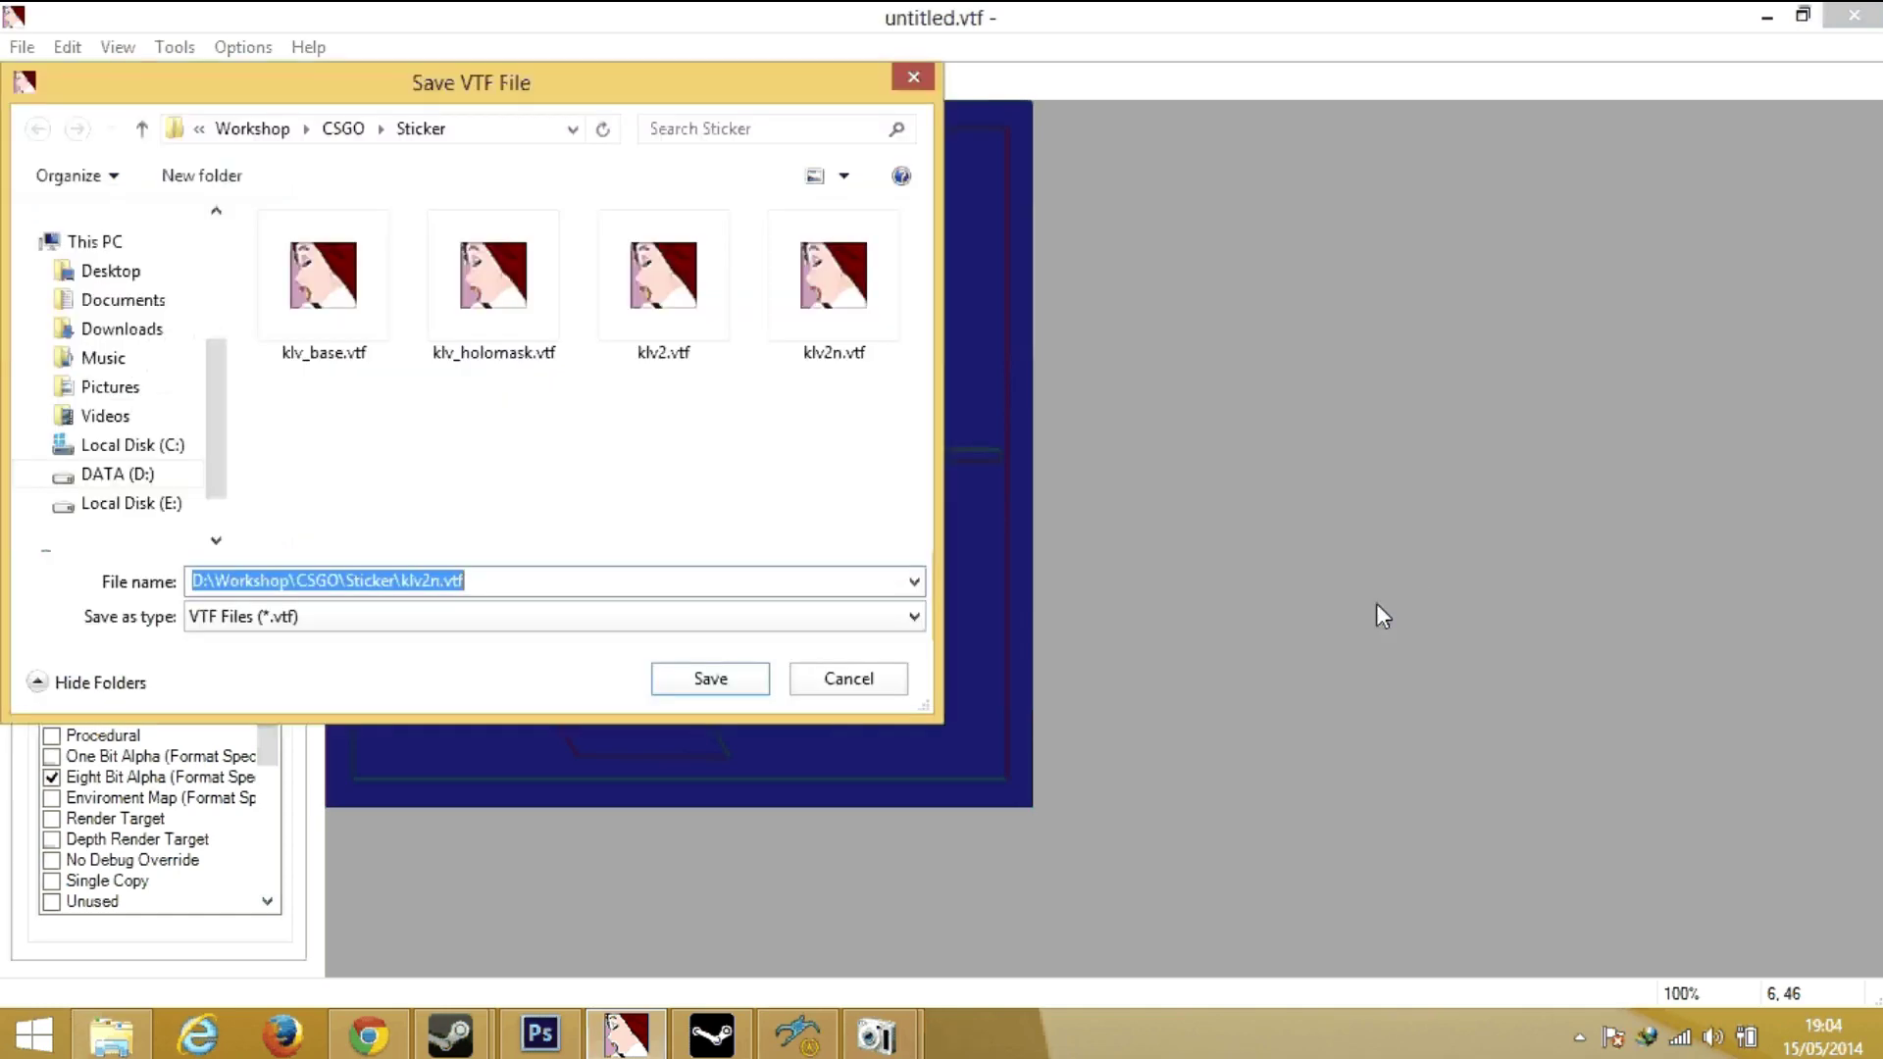
left_click(854, 289)
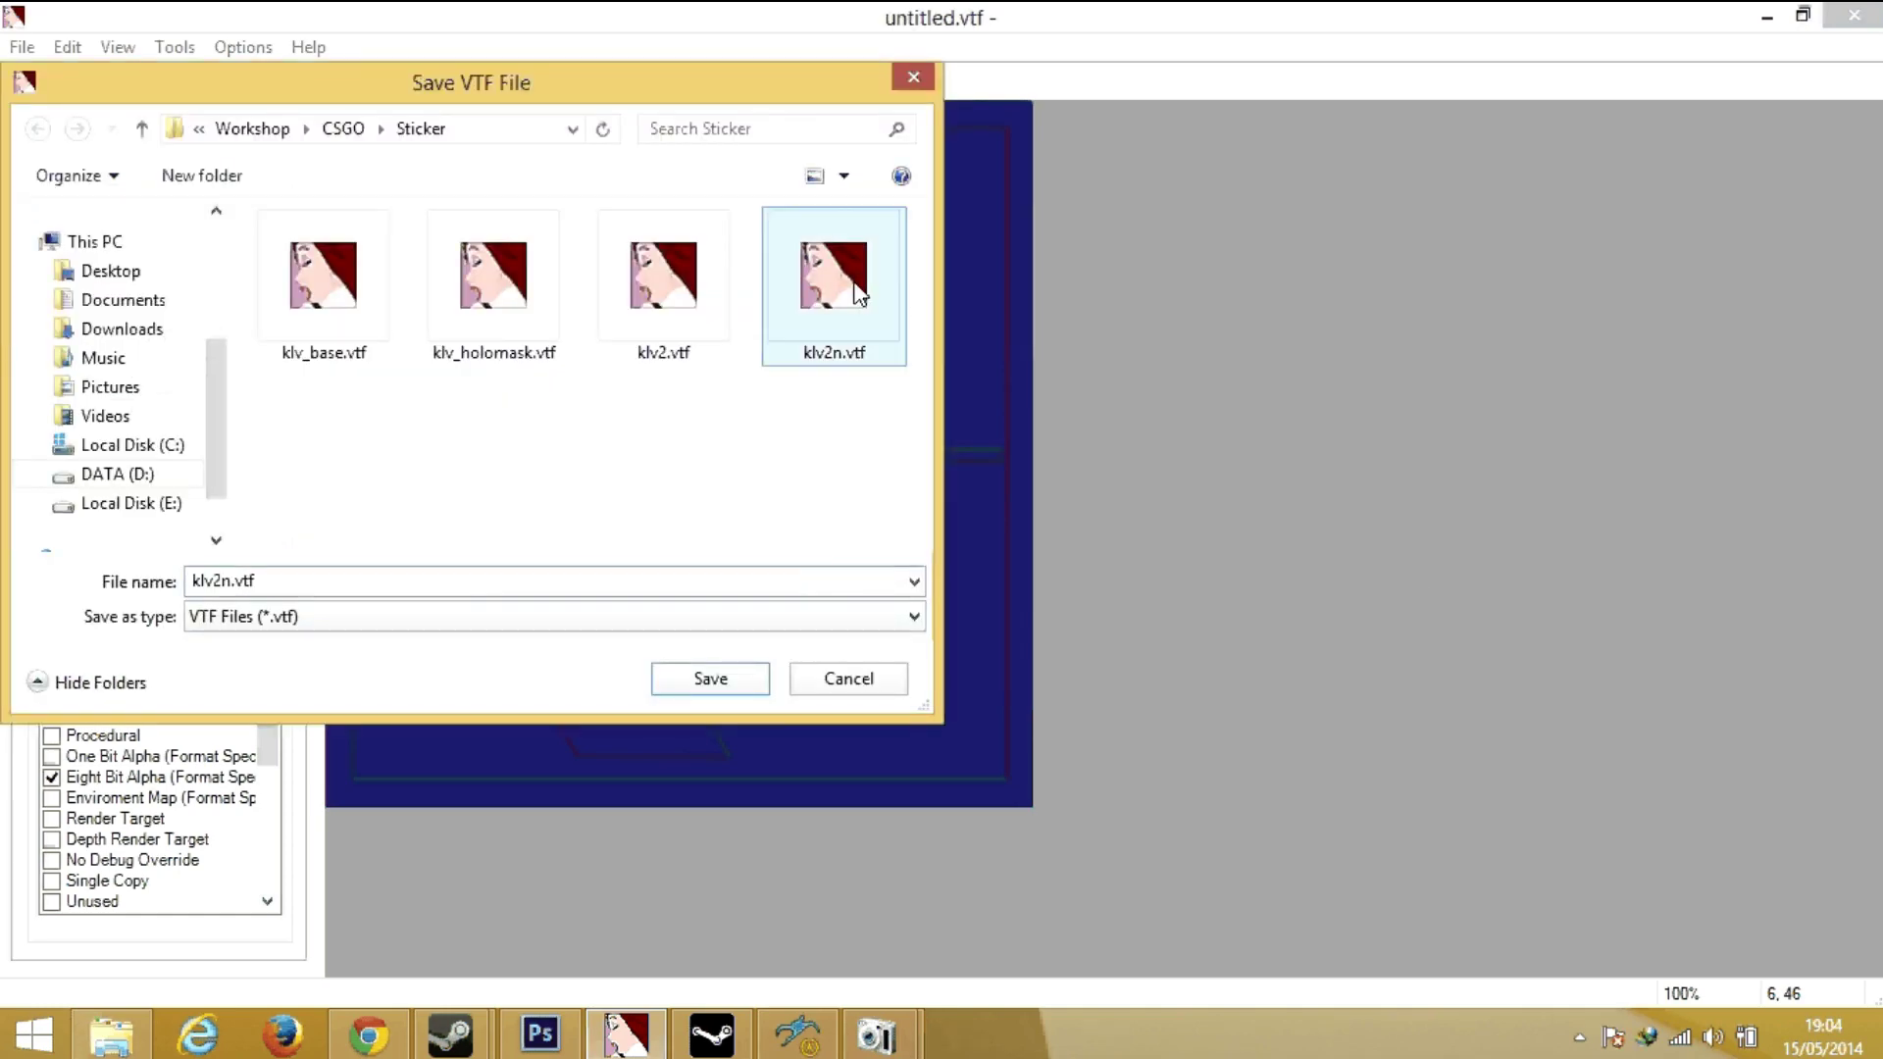
left_click(711, 681)
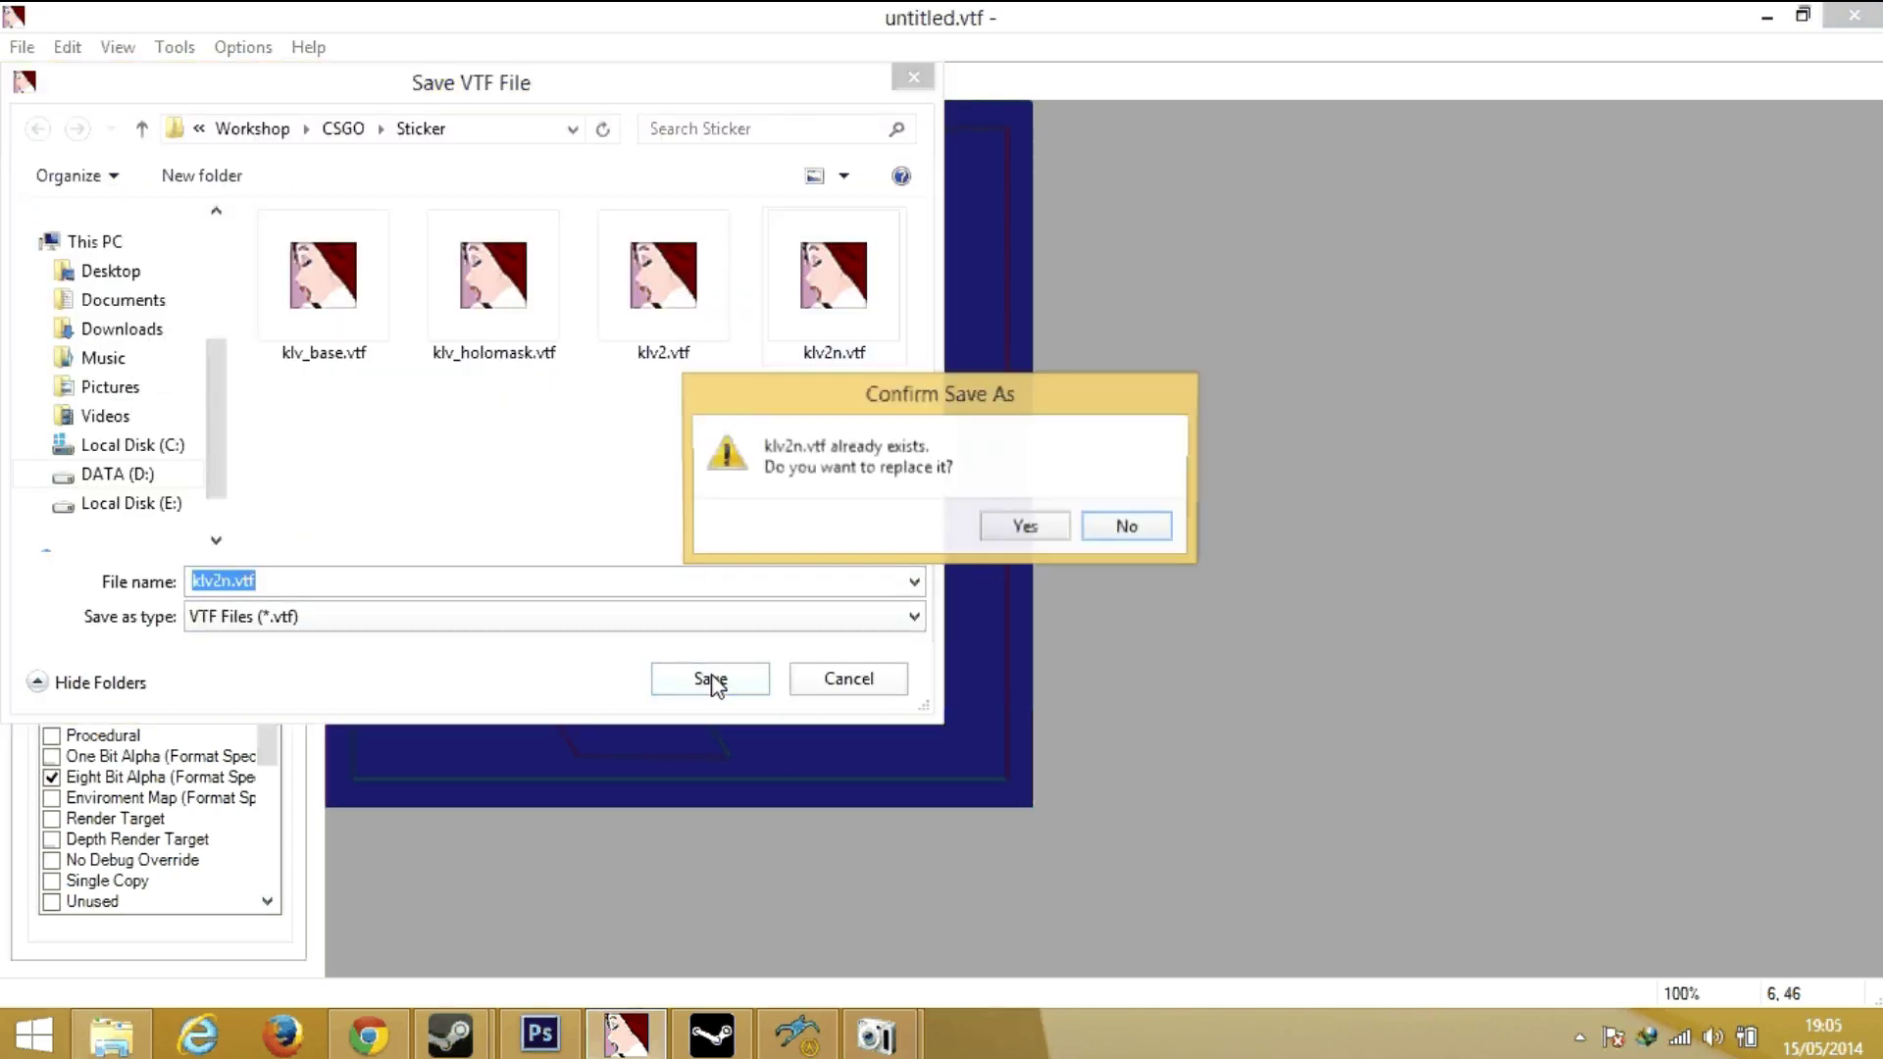
left_click(1030, 531)
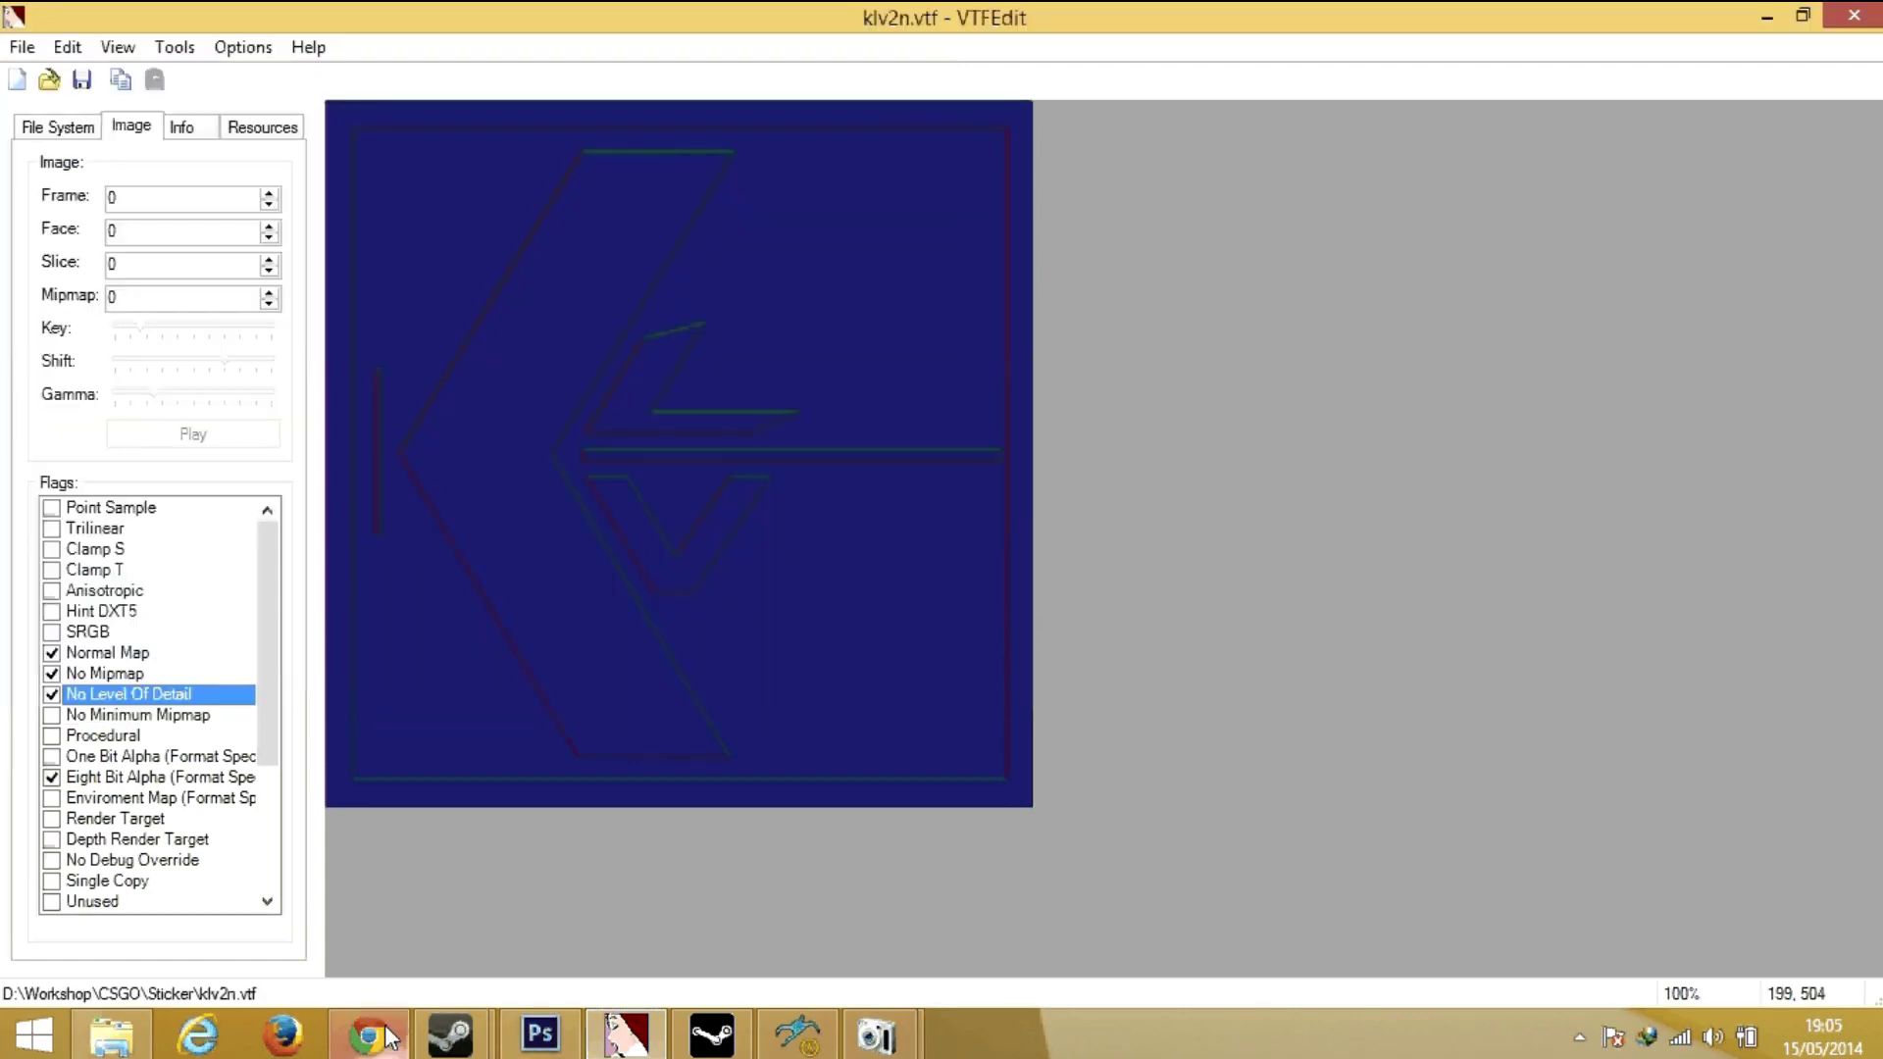
left_click(386, 1044)
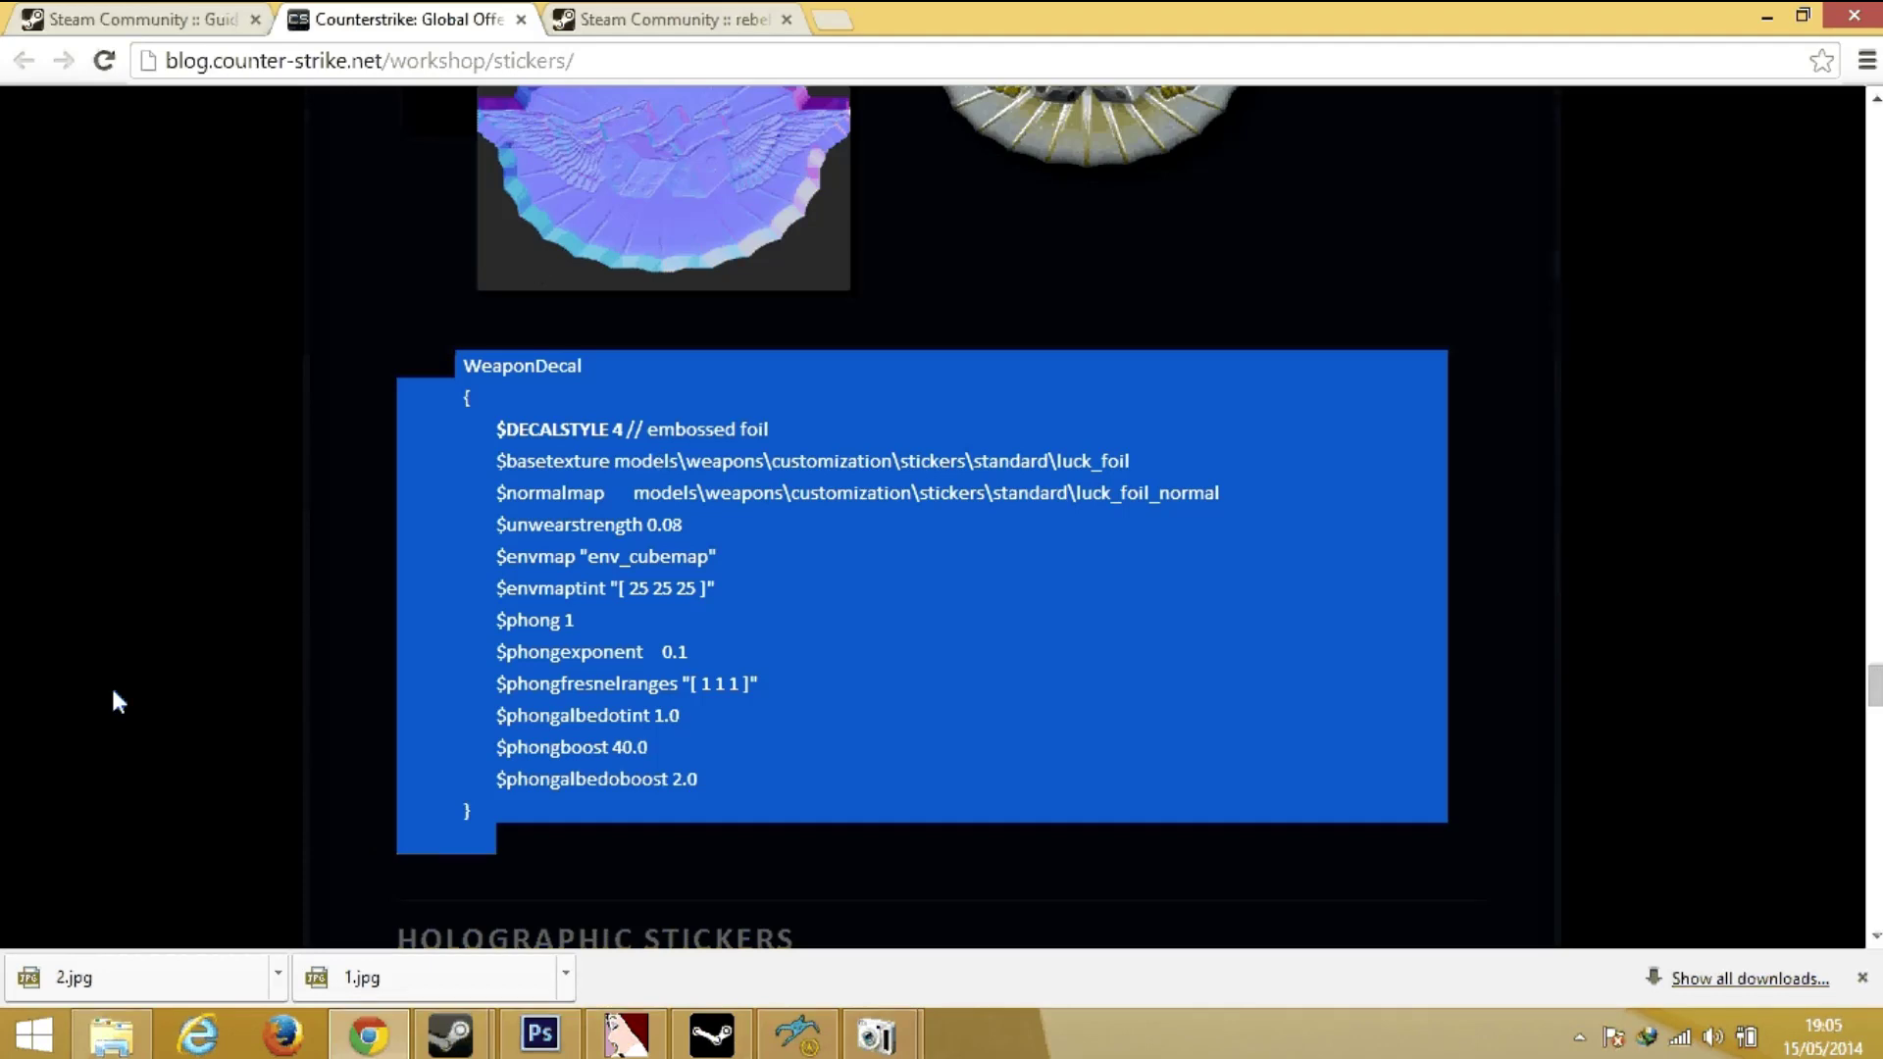
Open the Sticker folder in File Explorer and right-click klvn.vmt for Open with.
left_click(117, 1050)
double_click(323, 240)
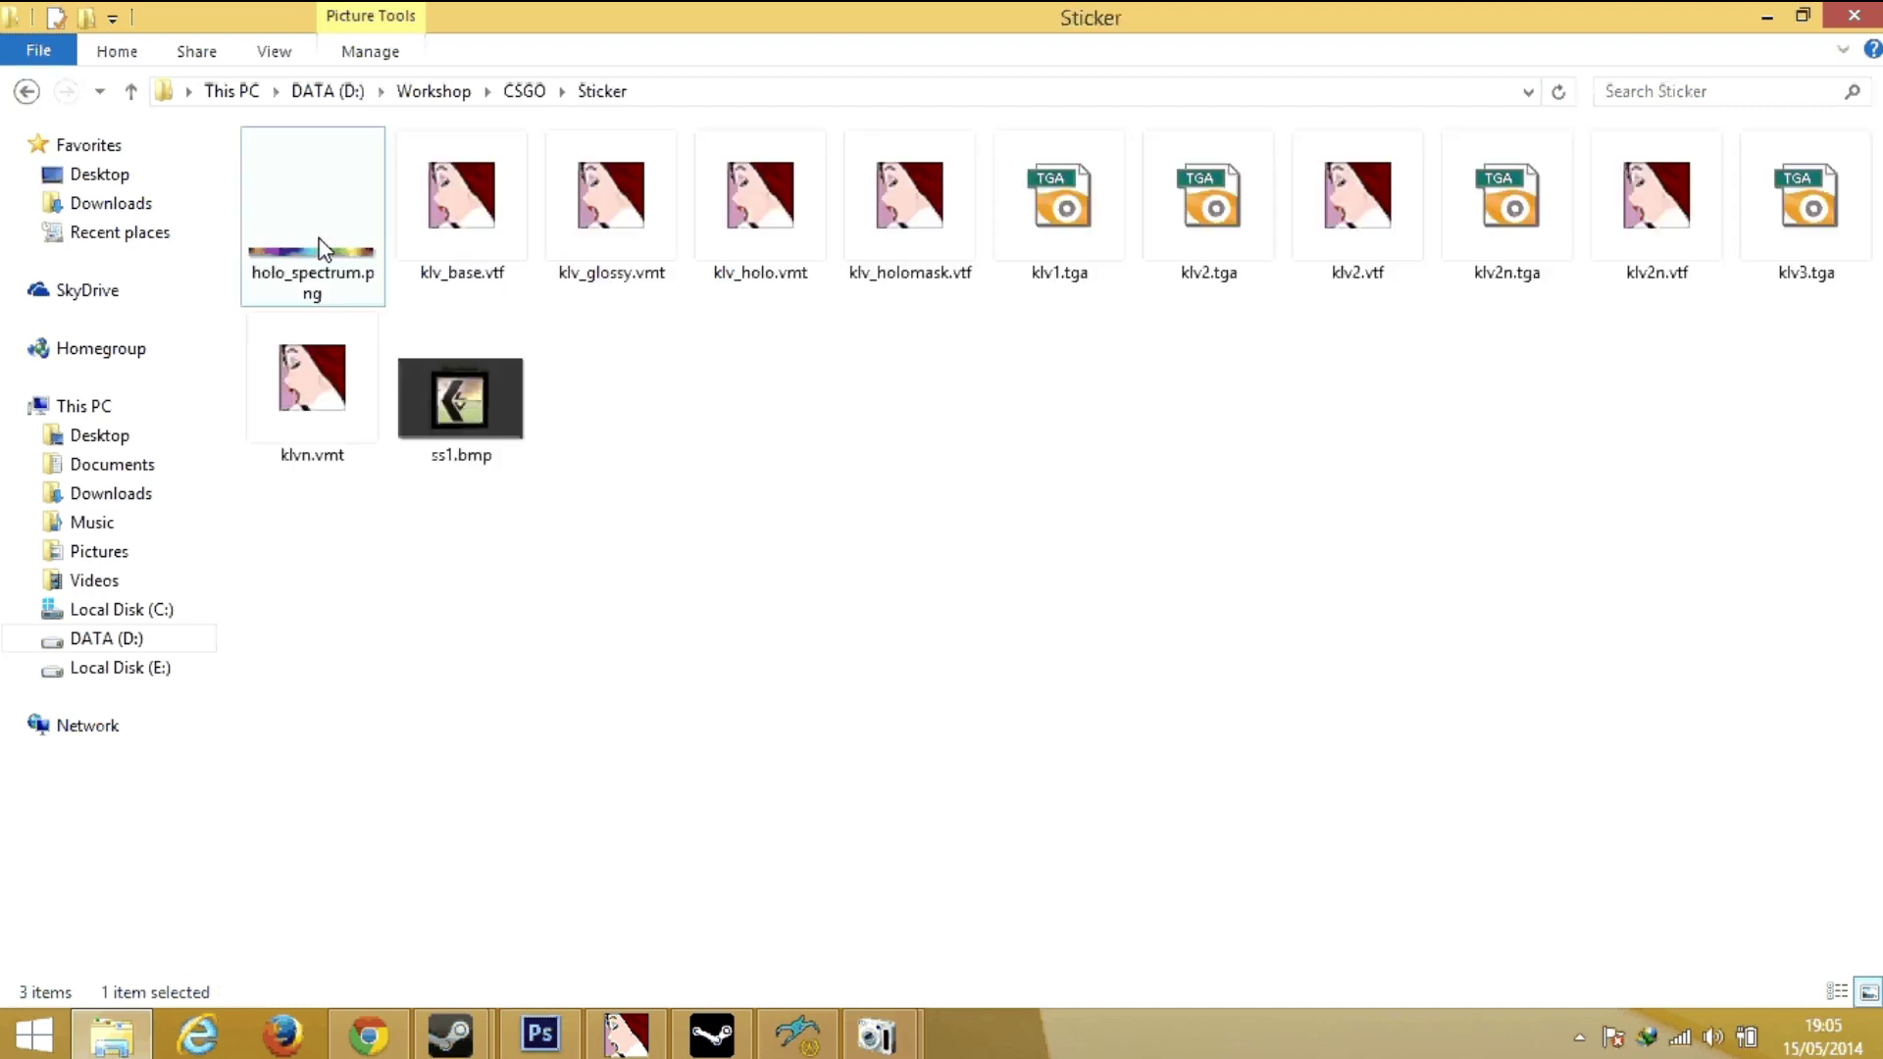
left_click(1328, 853)
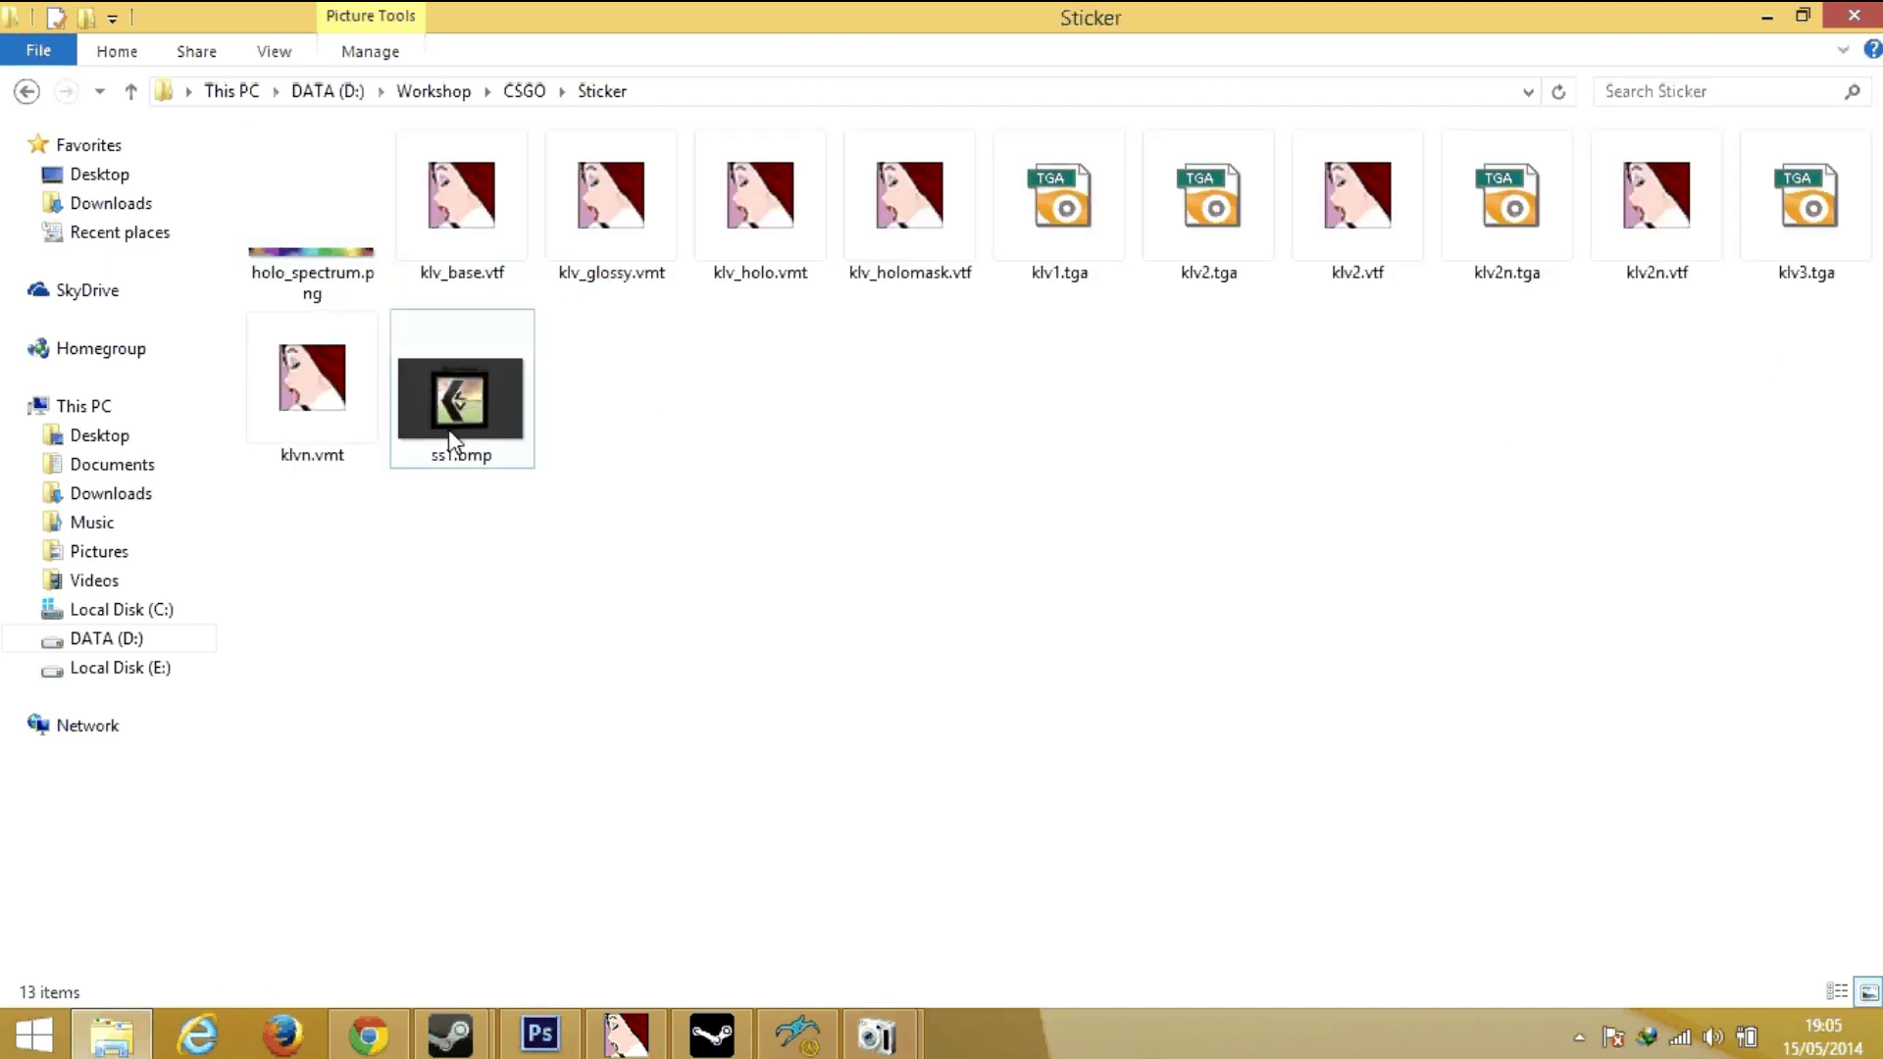
left_click(299, 443)
right_click(329, 412)
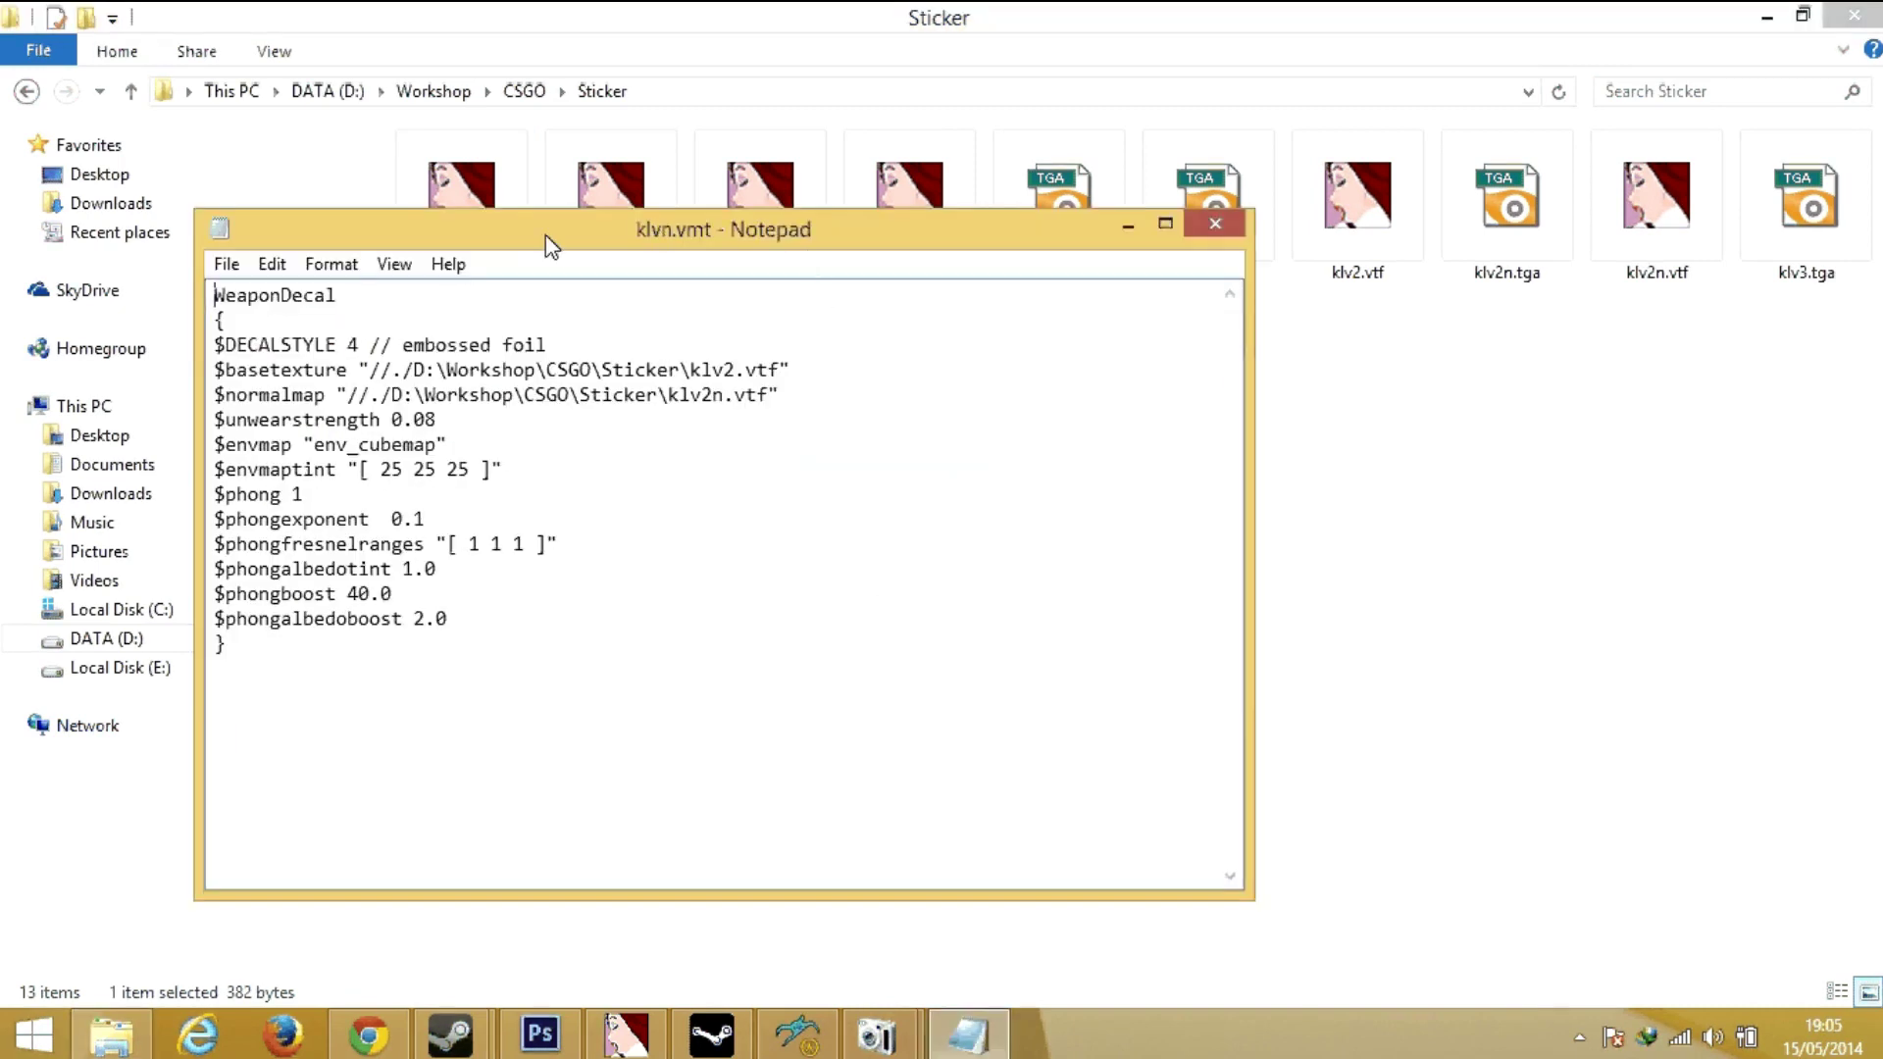
Review klvn.vmt's klv2.vtf and klv2n.vtf texture paths, save the file and close Notepad.
left_click_drag(654, 232, 1230, 361)
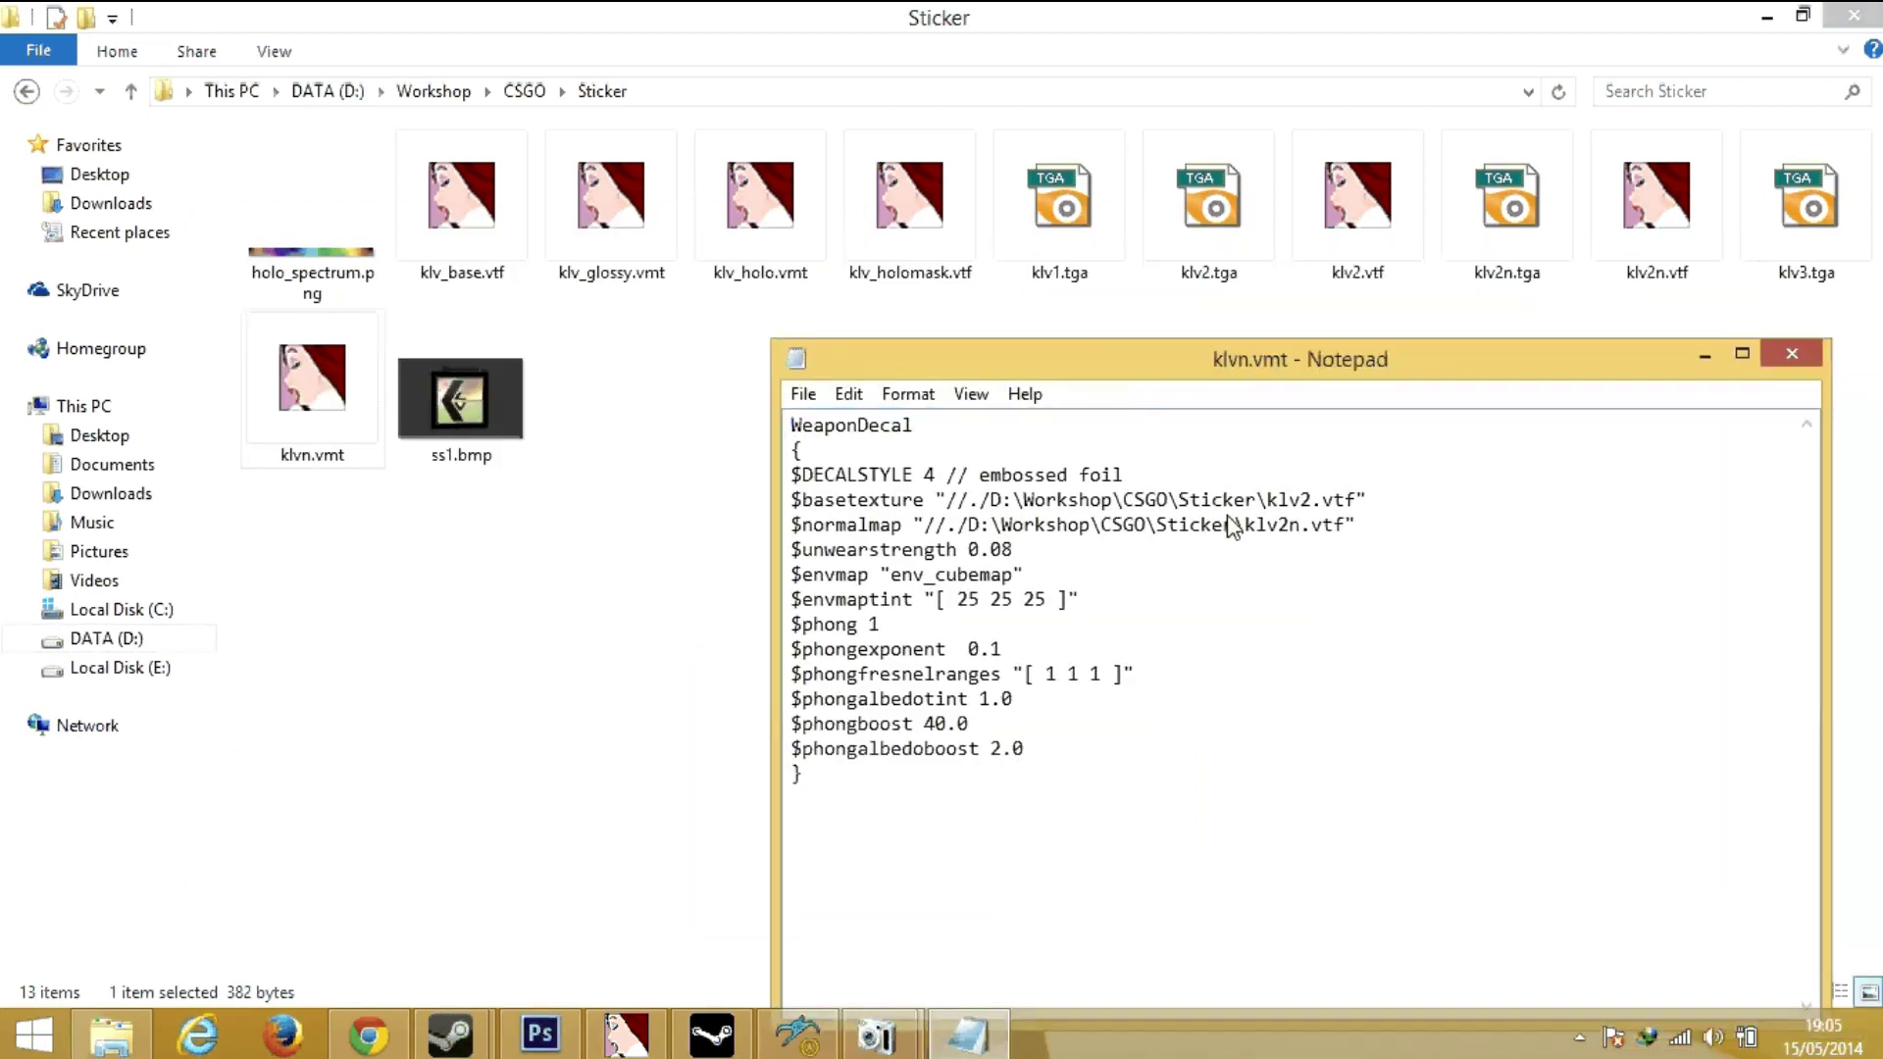
left_click_drag(1055, 502, 1214, 502)
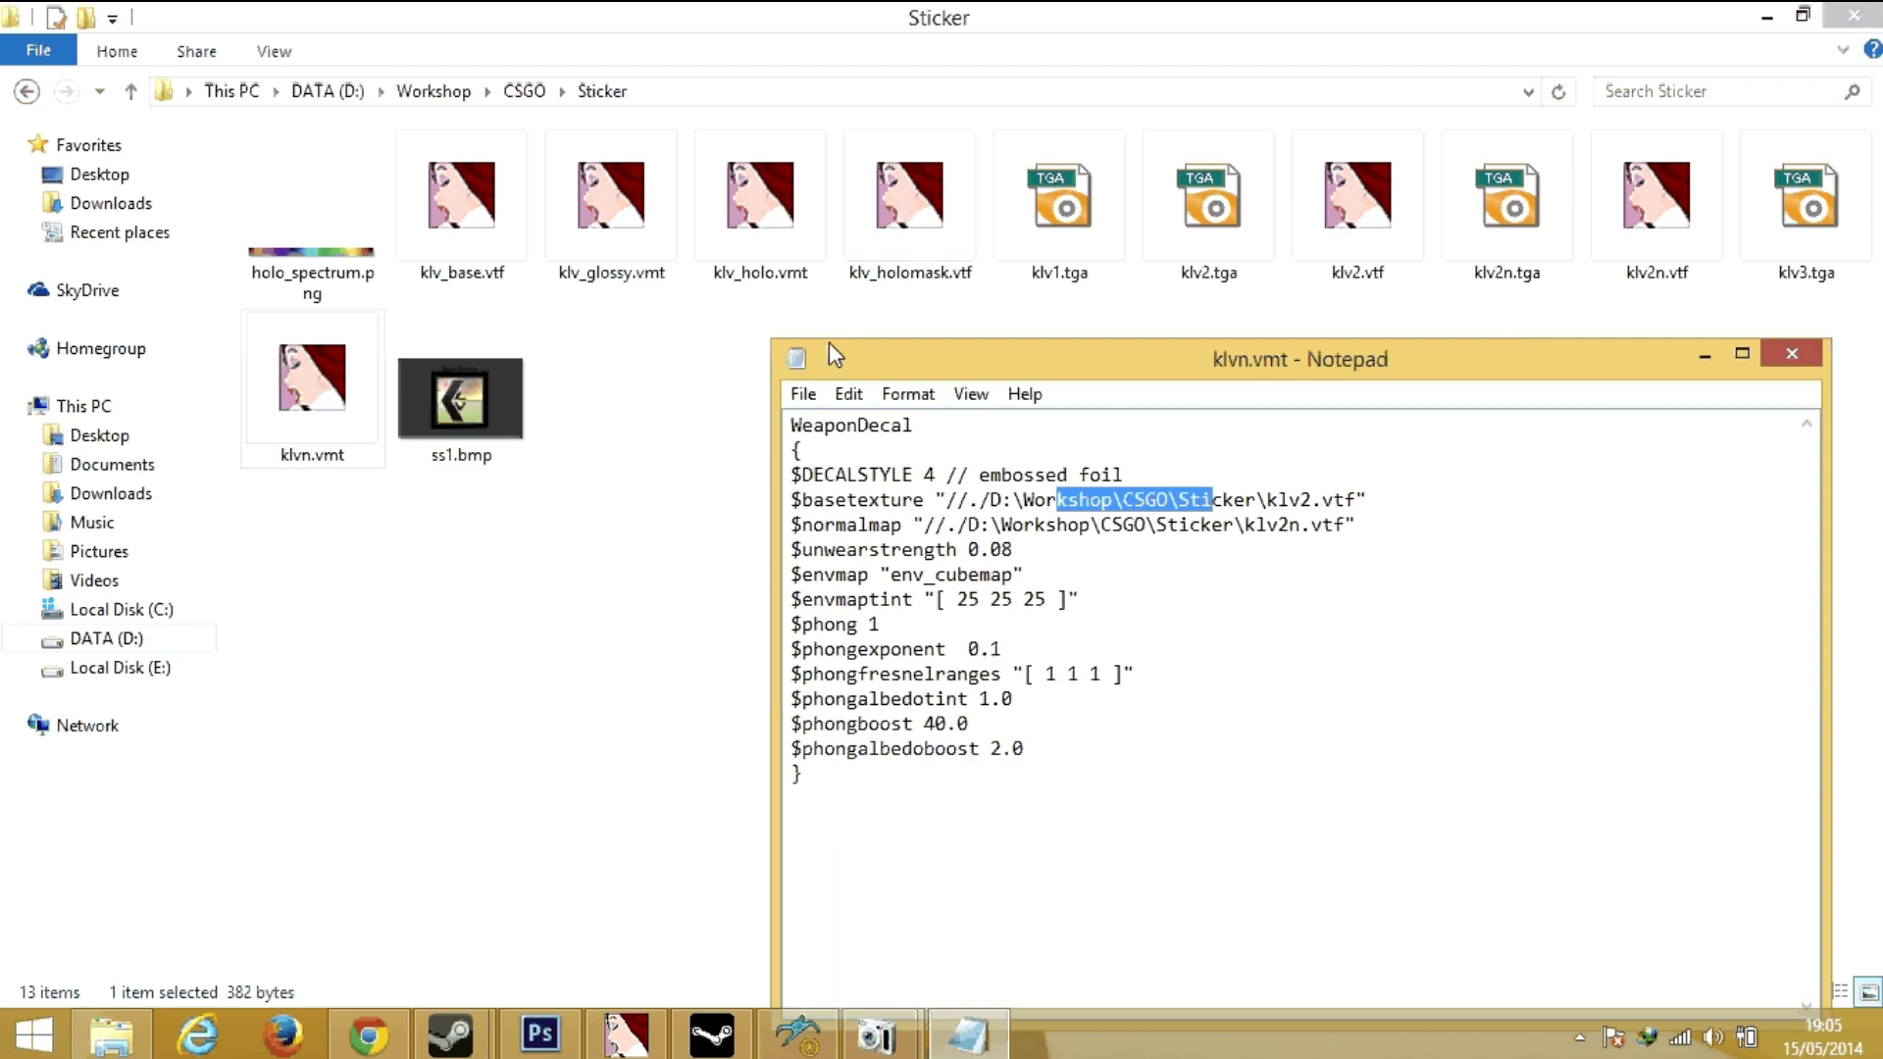
left_click(803, 393)
left_click(939, 484)
left_click(1791, 355)
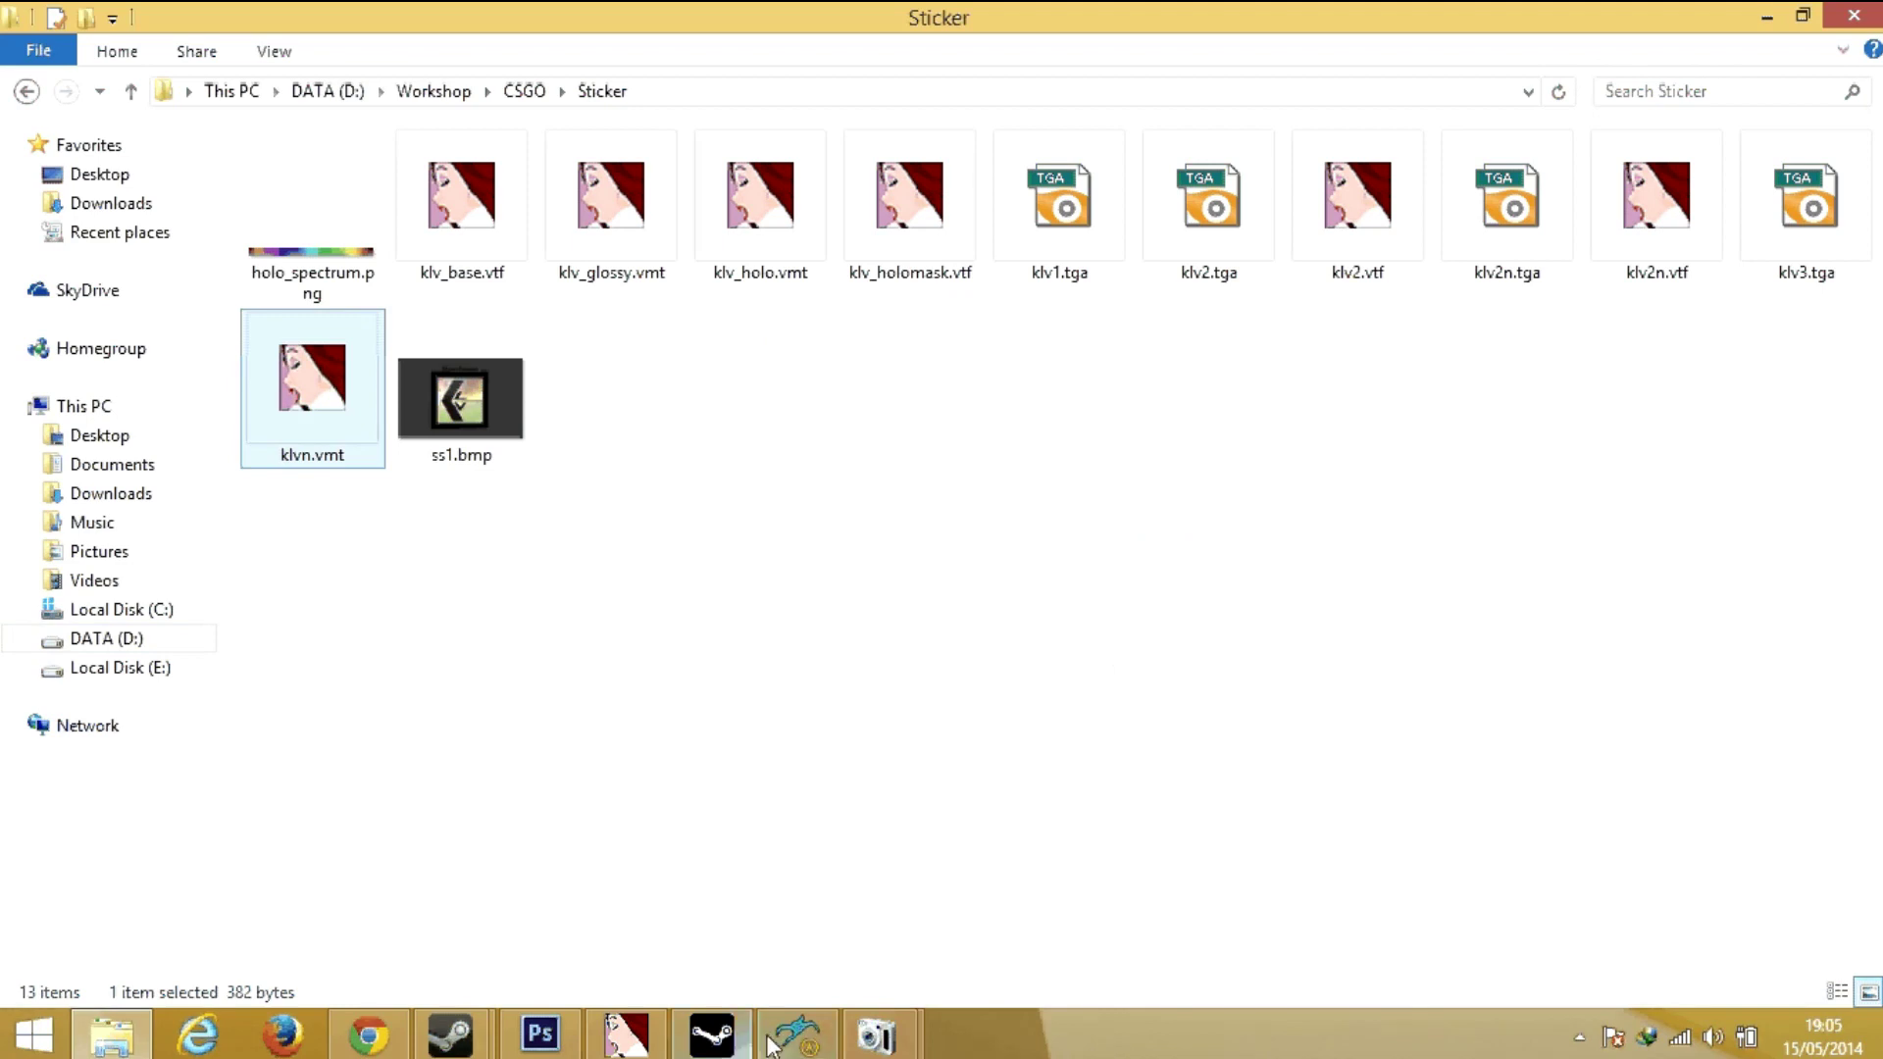
Load sticker_preview.mdl and show the sticker_preview_wip material's parameters.
left_click(796, 1035)
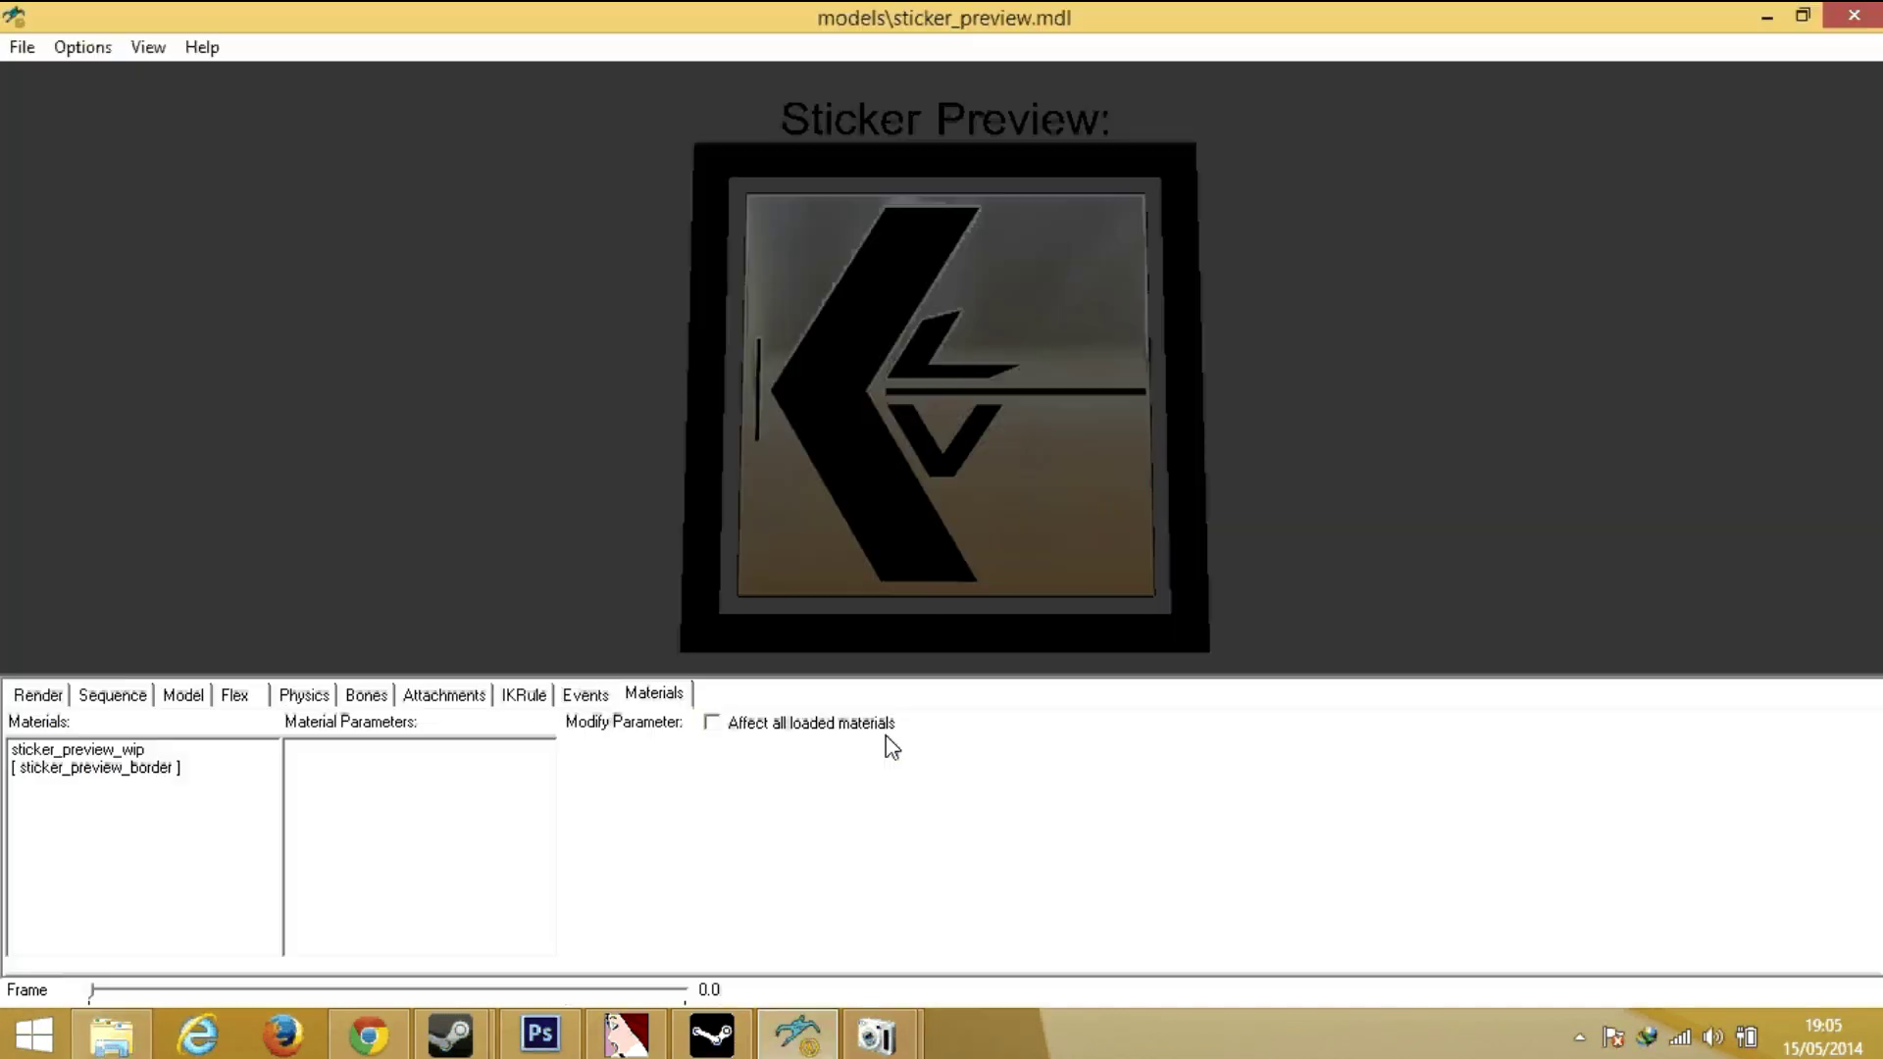
left_click(21, 47)
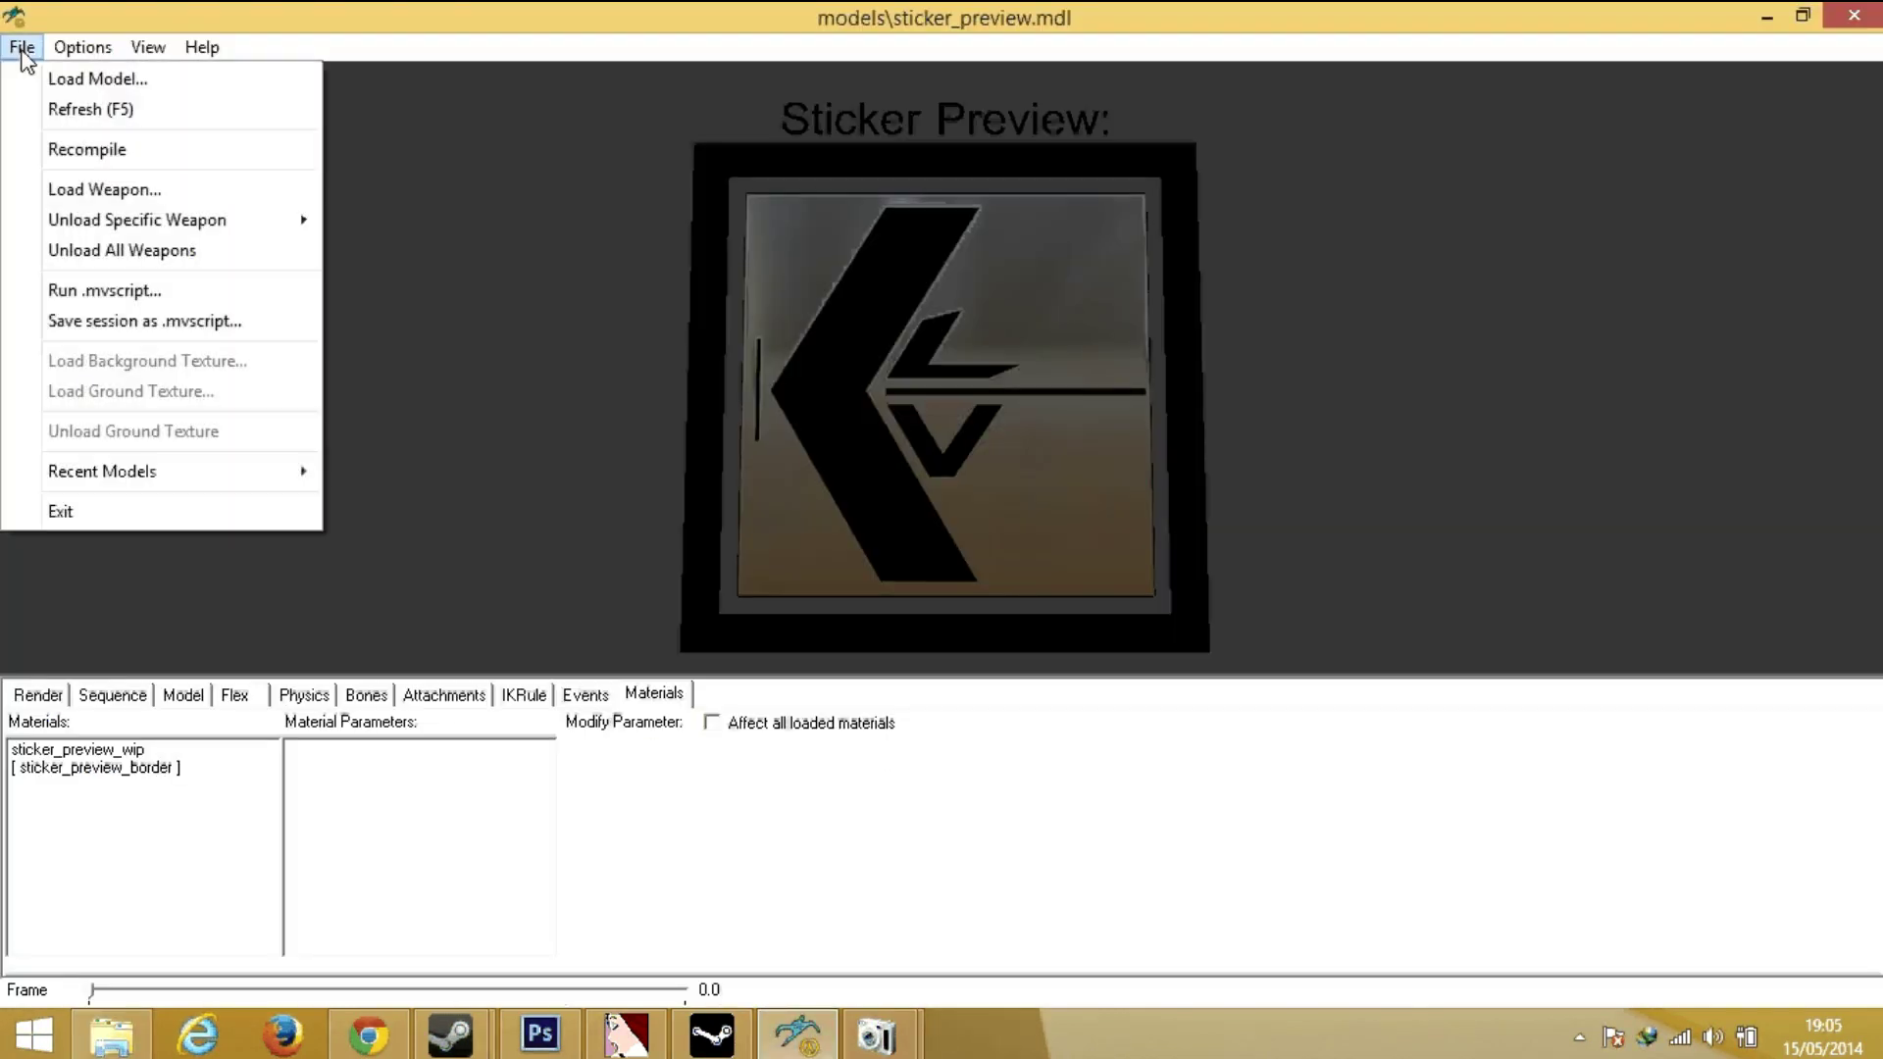
left_click(93, 78)
left_click_drag(1510, 269, 1555, 765)
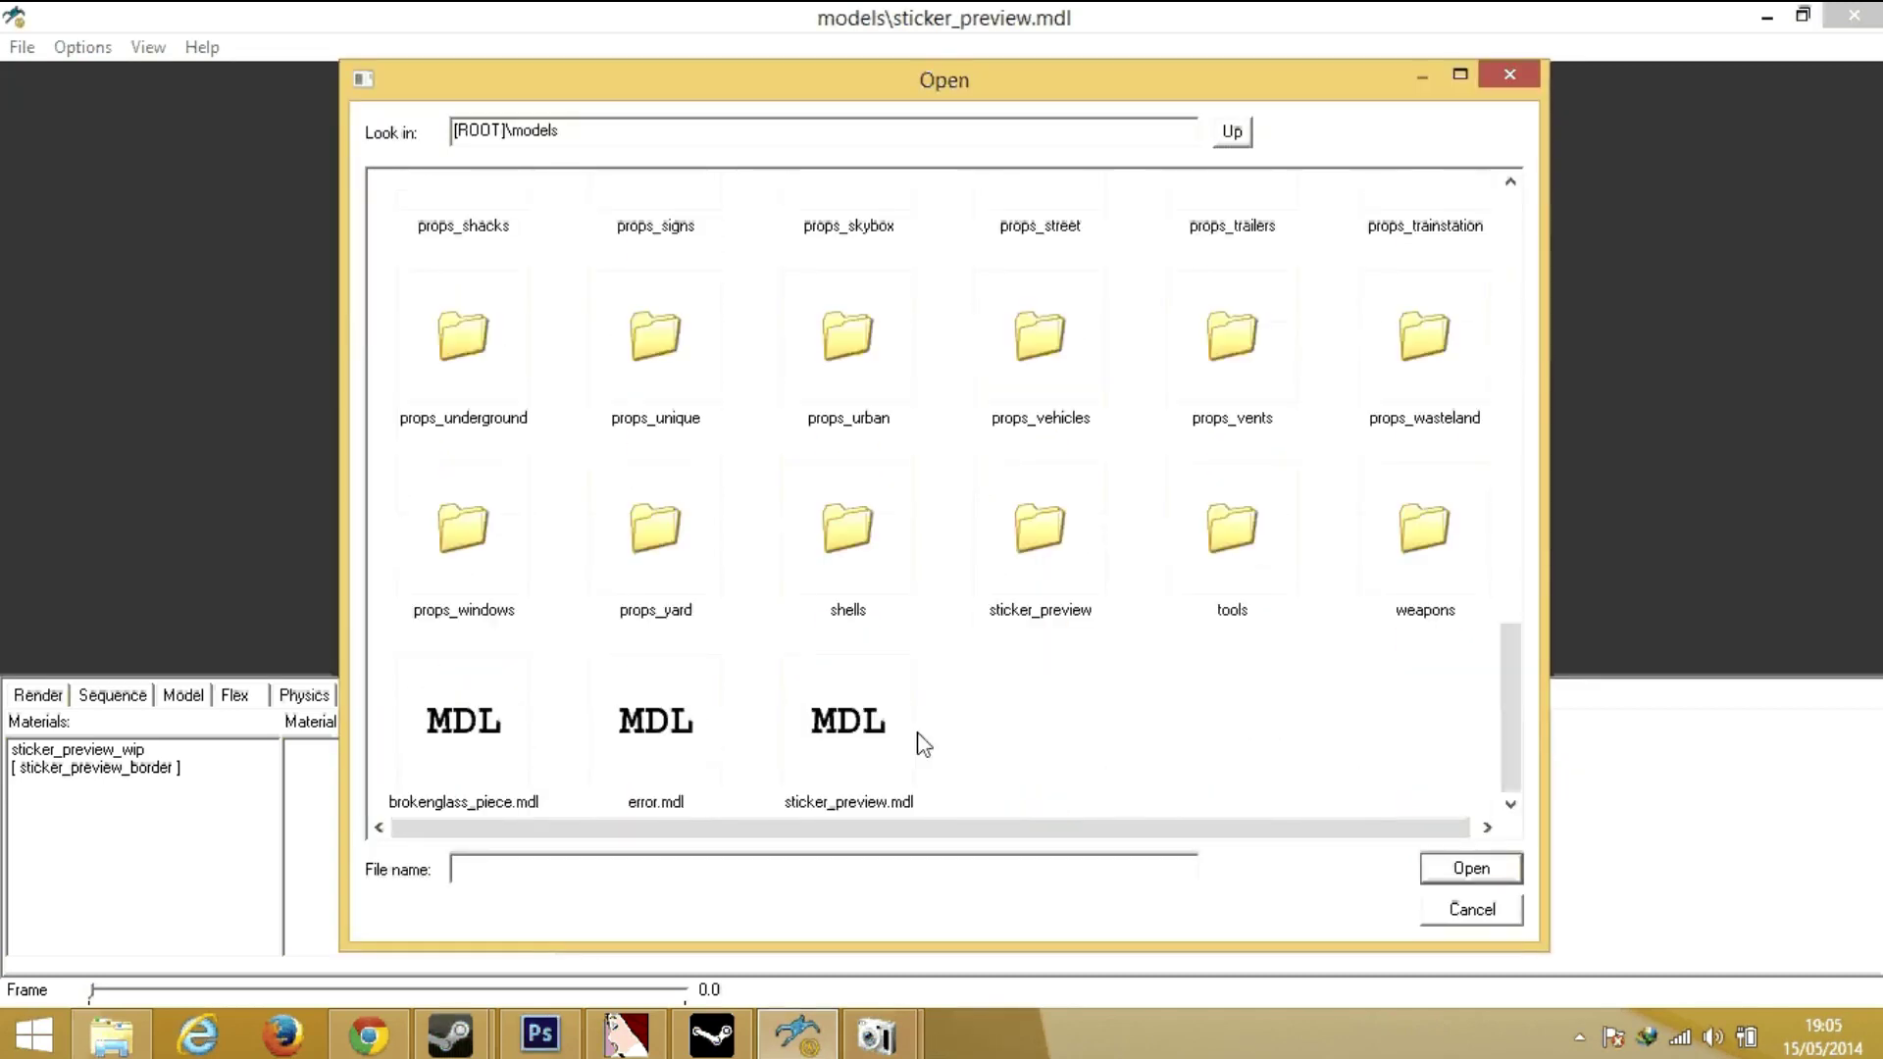
double_click(846, 726)
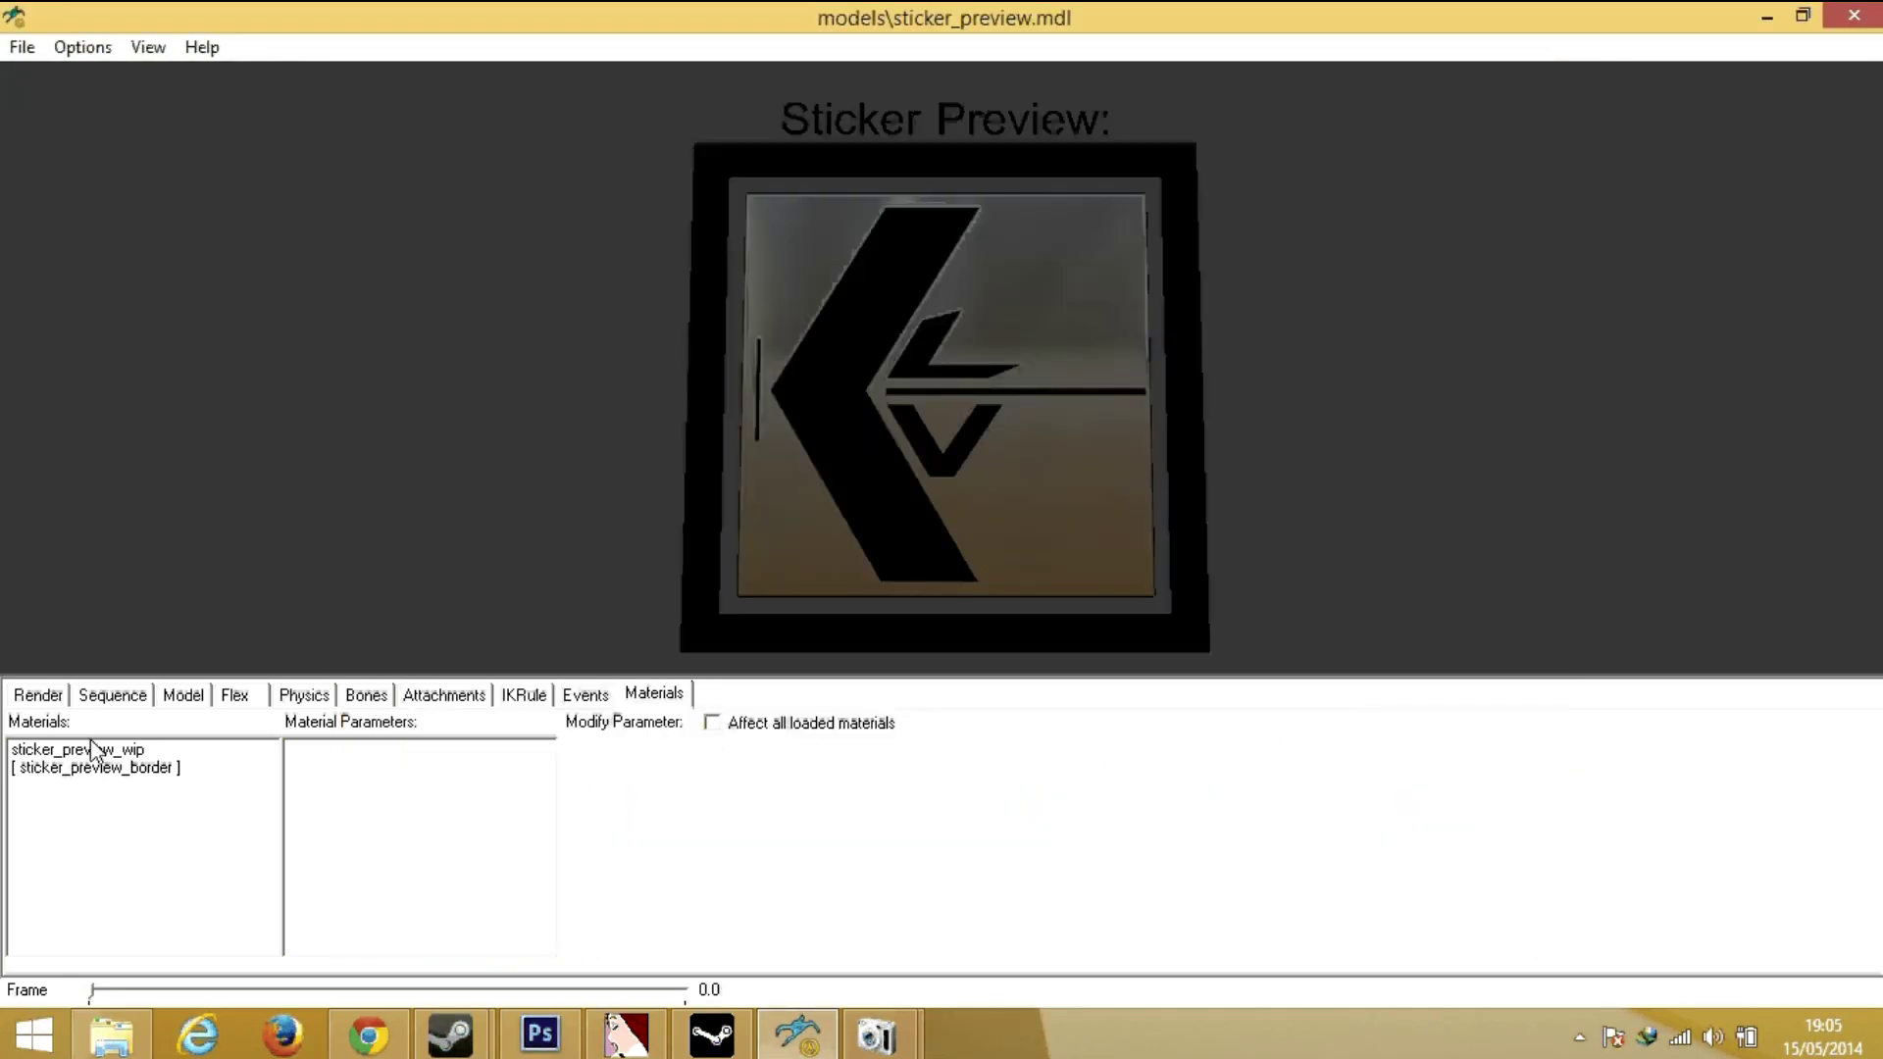
left_click(92, 750)
scroll(546, 944, "down", 5)
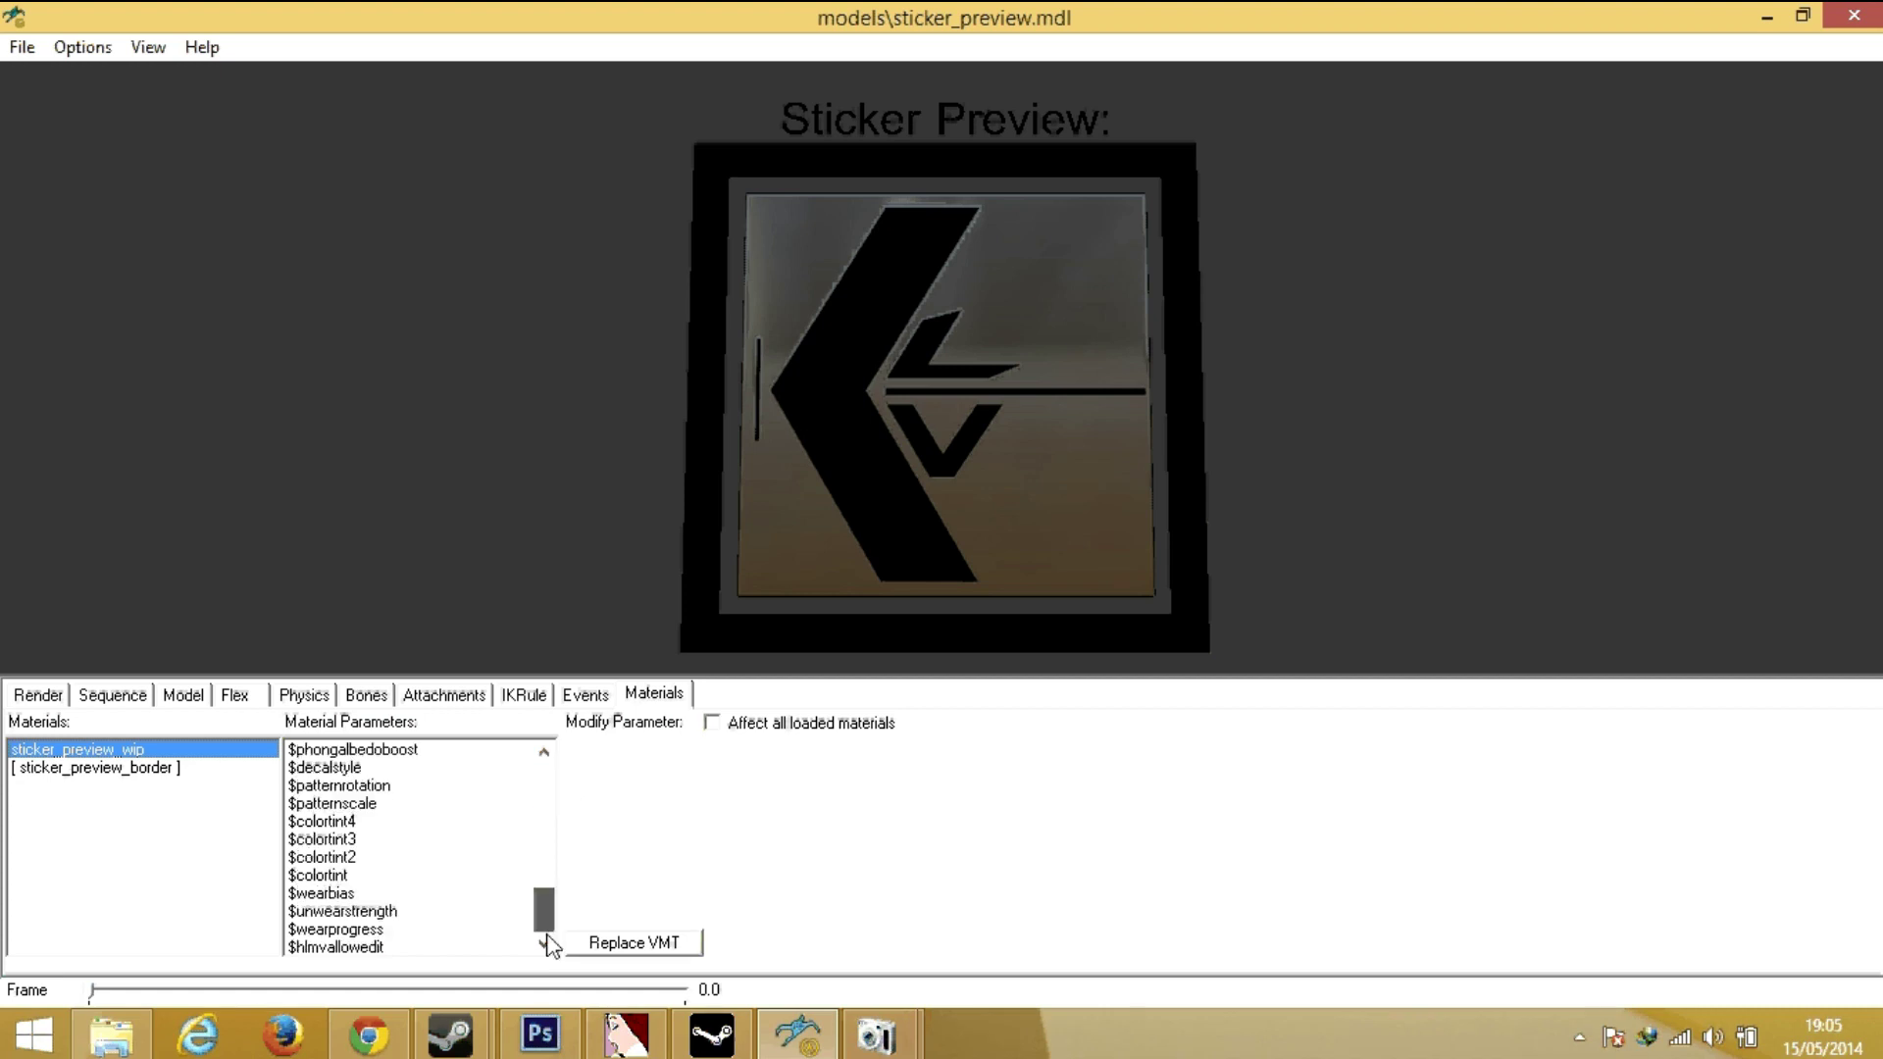
Replace the preview material's VMT with klvn.vmt and reload the model to inspect it.
left_click(627, 944)
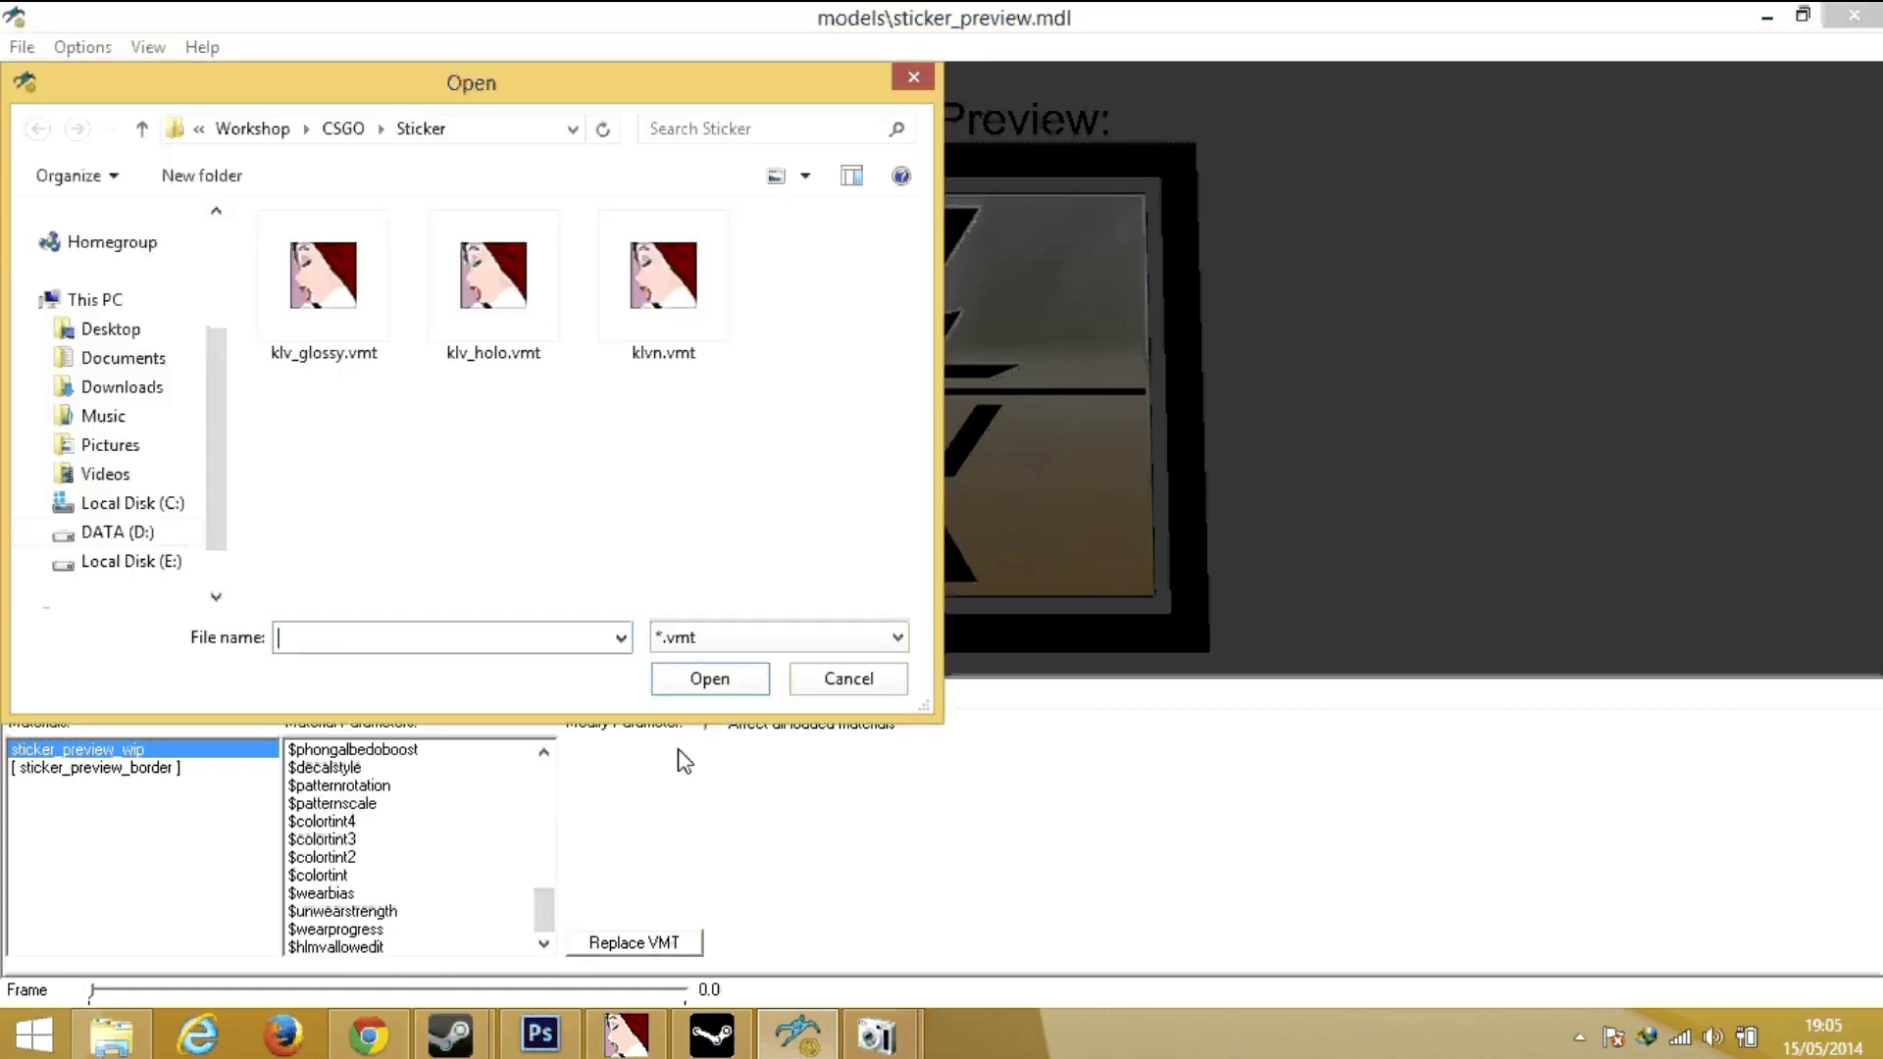
double_click(656, 327)
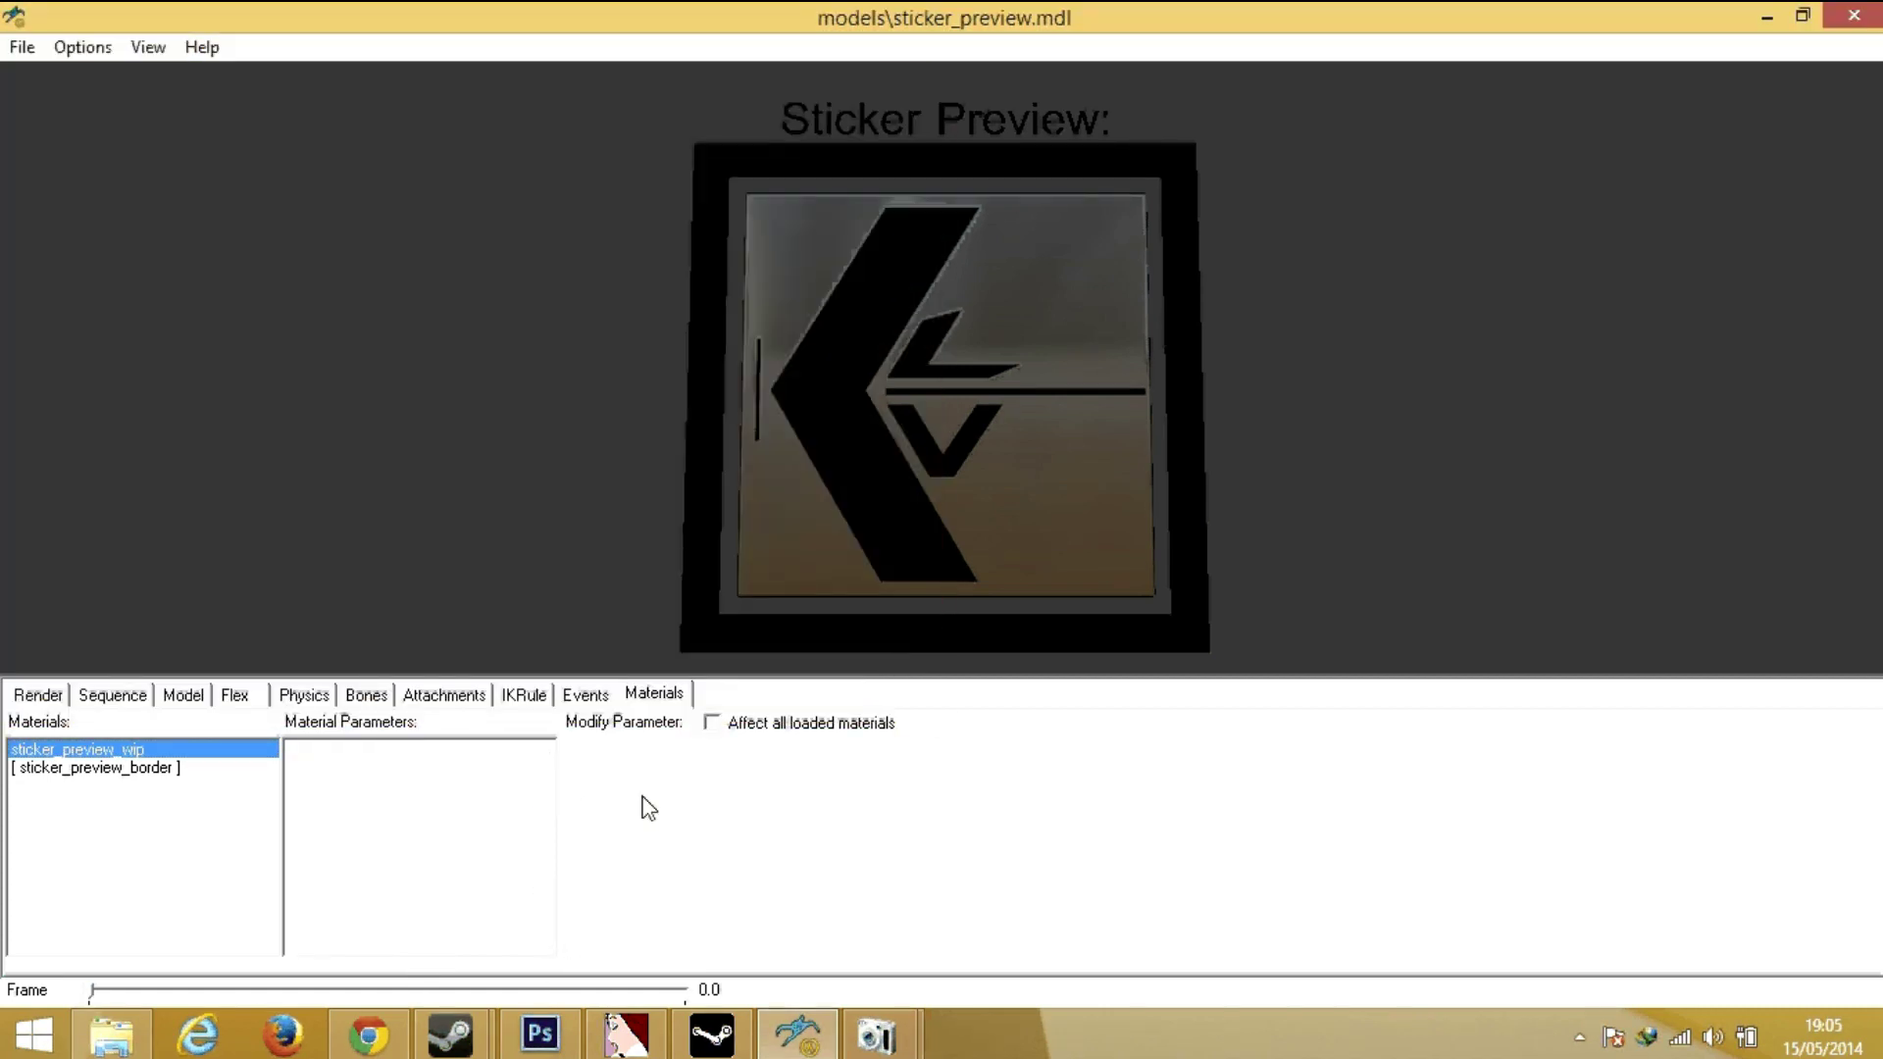
left_click(19, 54)
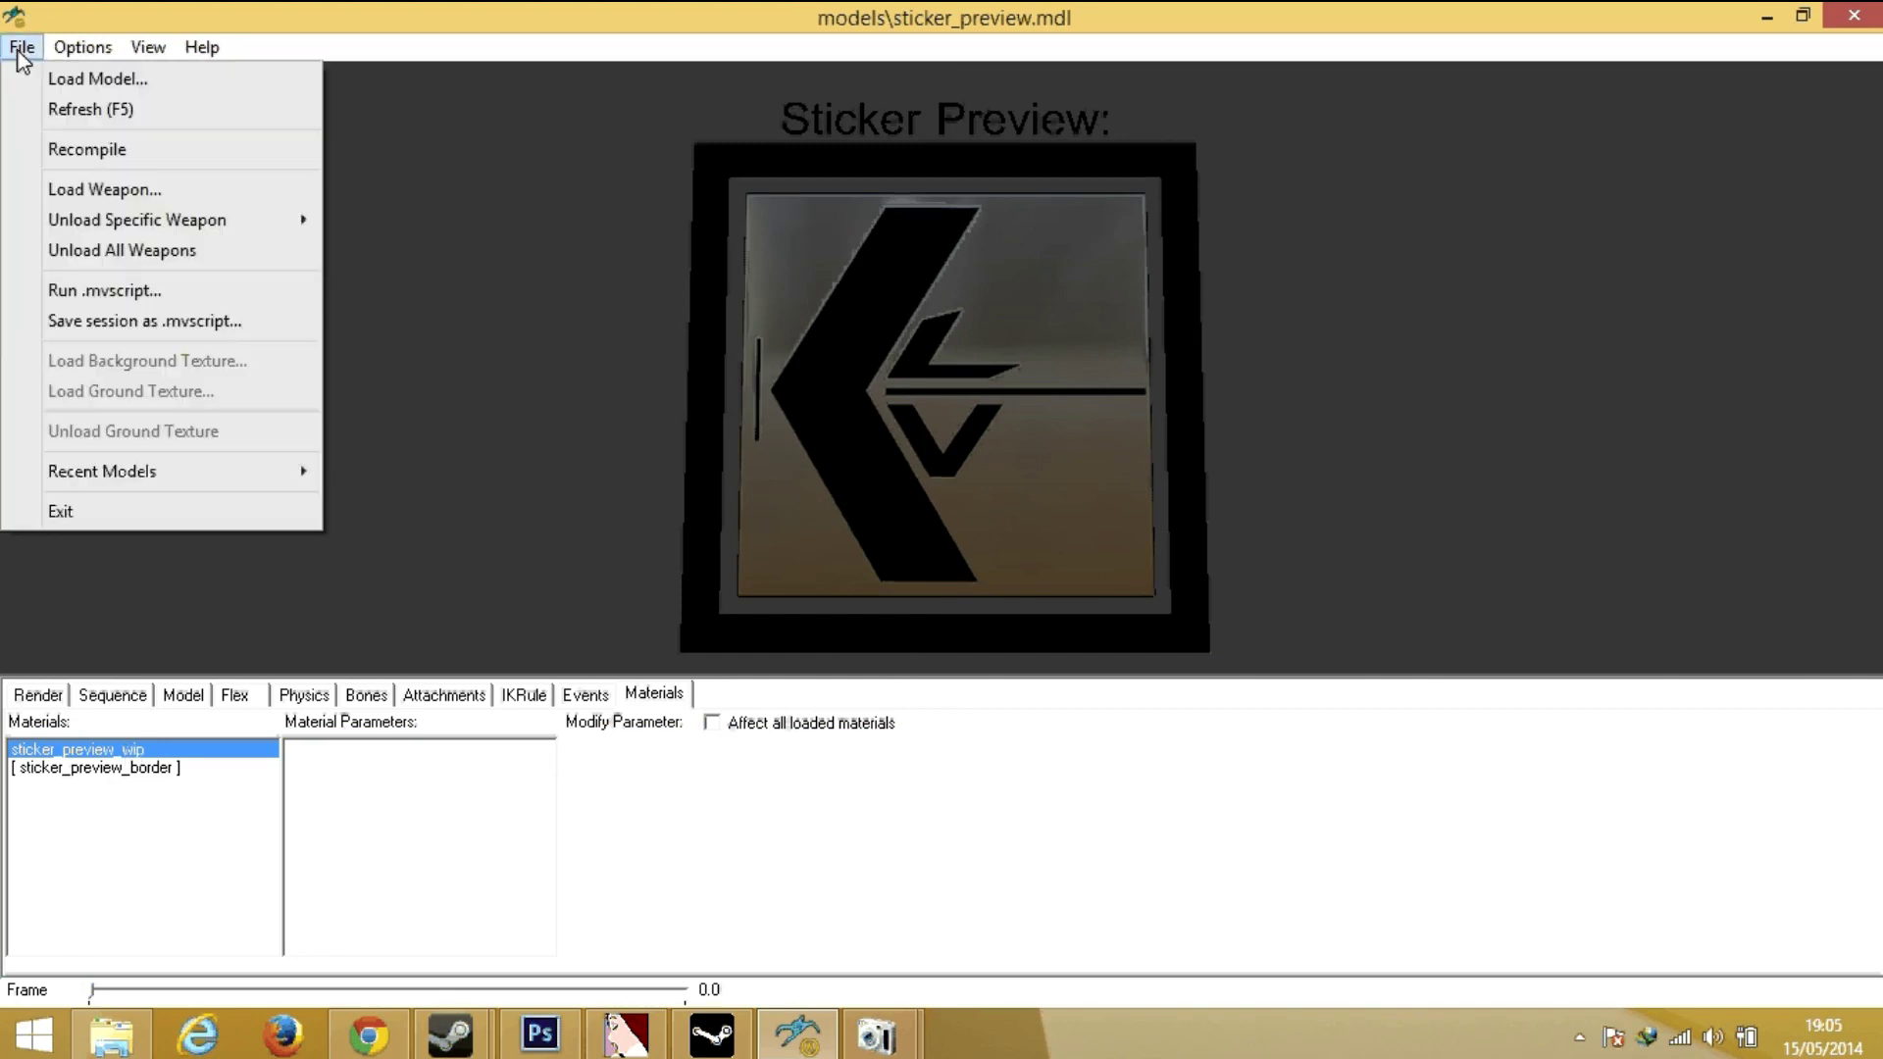
left_click(79, 110)
left_click(135, 751)
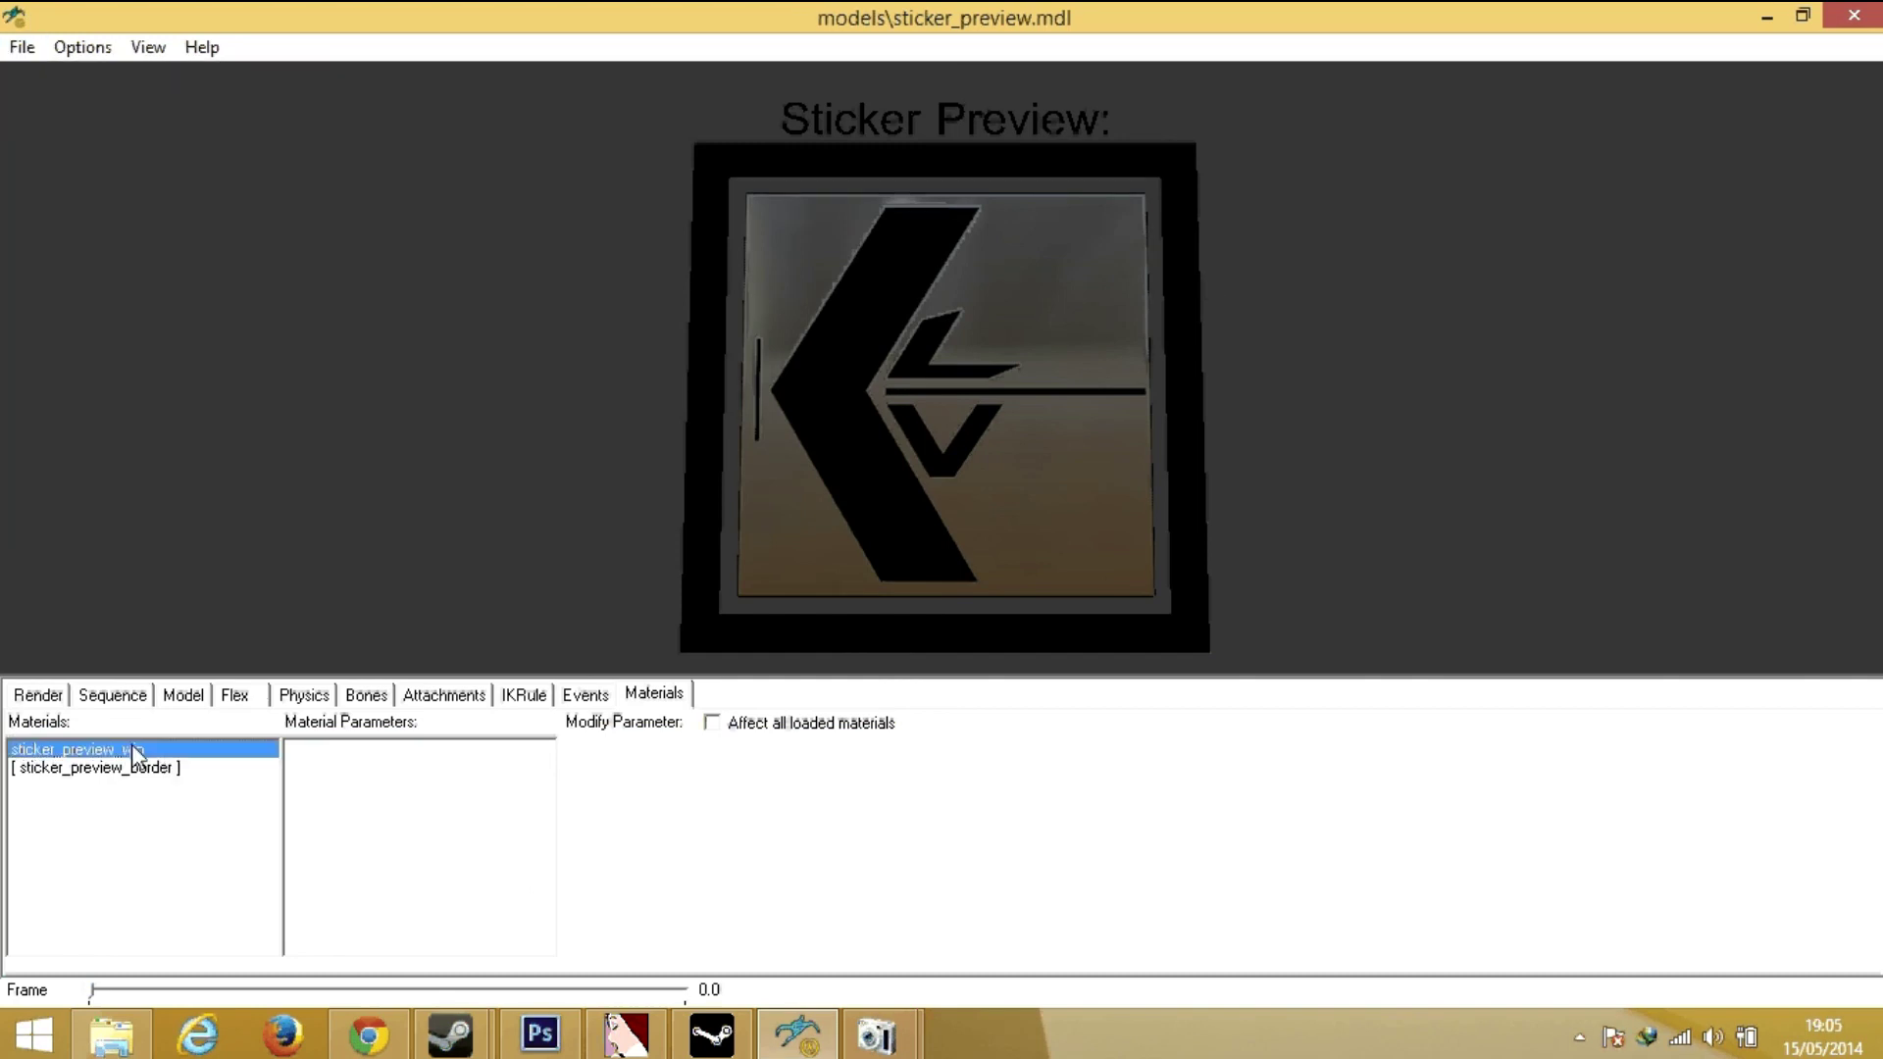
scroll(937, 433, "down", 3)
scroll(956, 405, "up", 8)
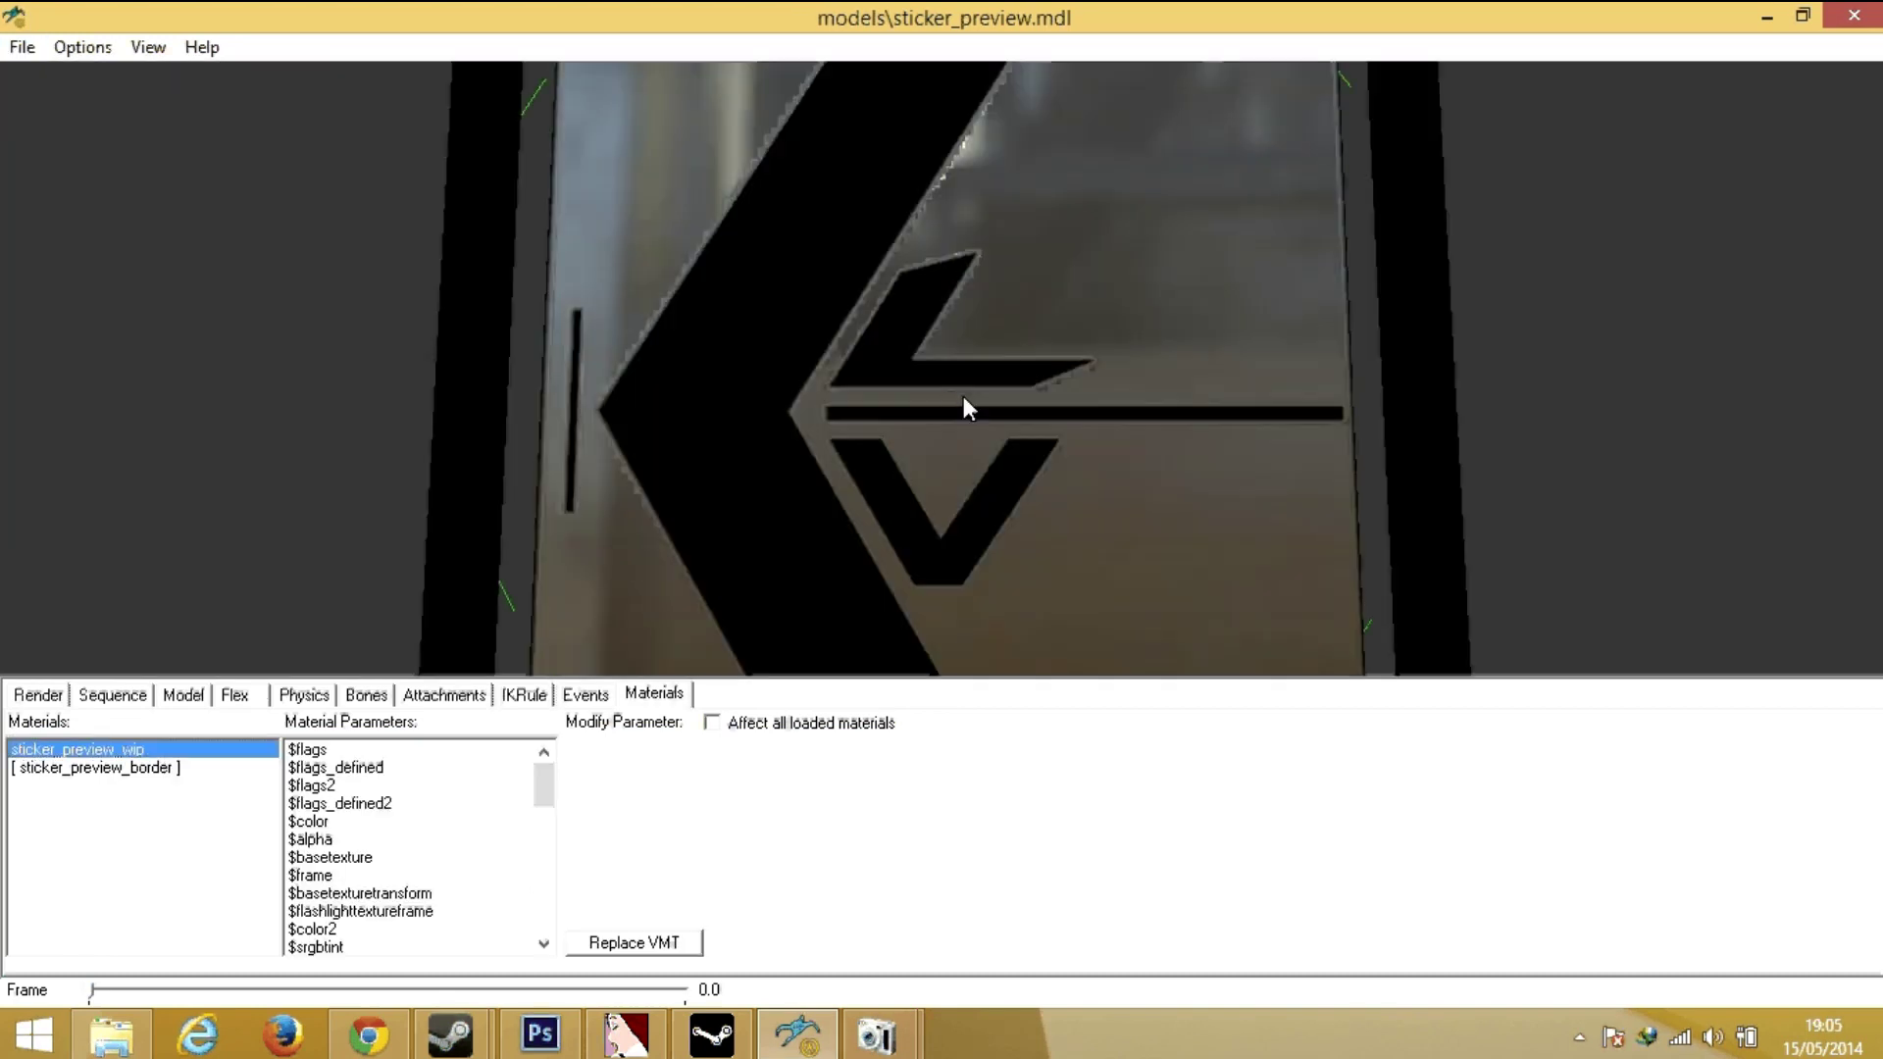
scroll(963, 397, "down", 5)
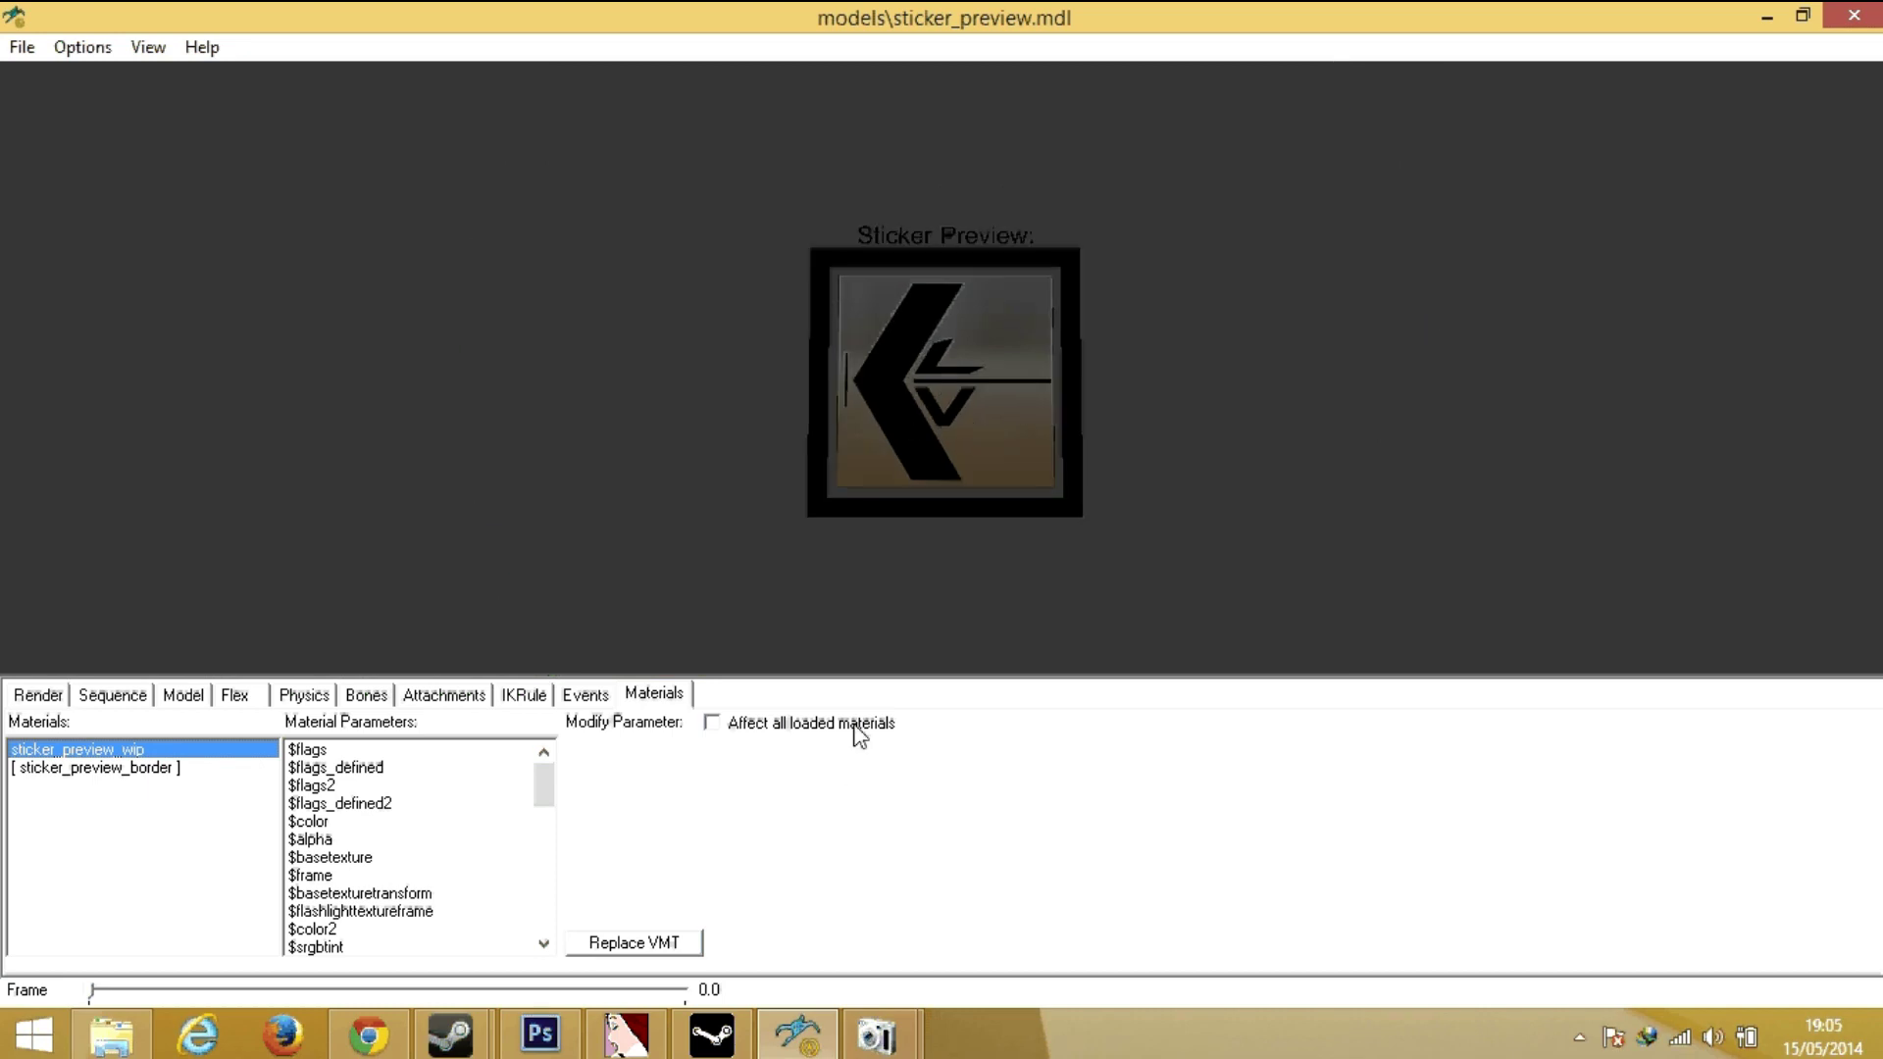
left_click(736, 1040)
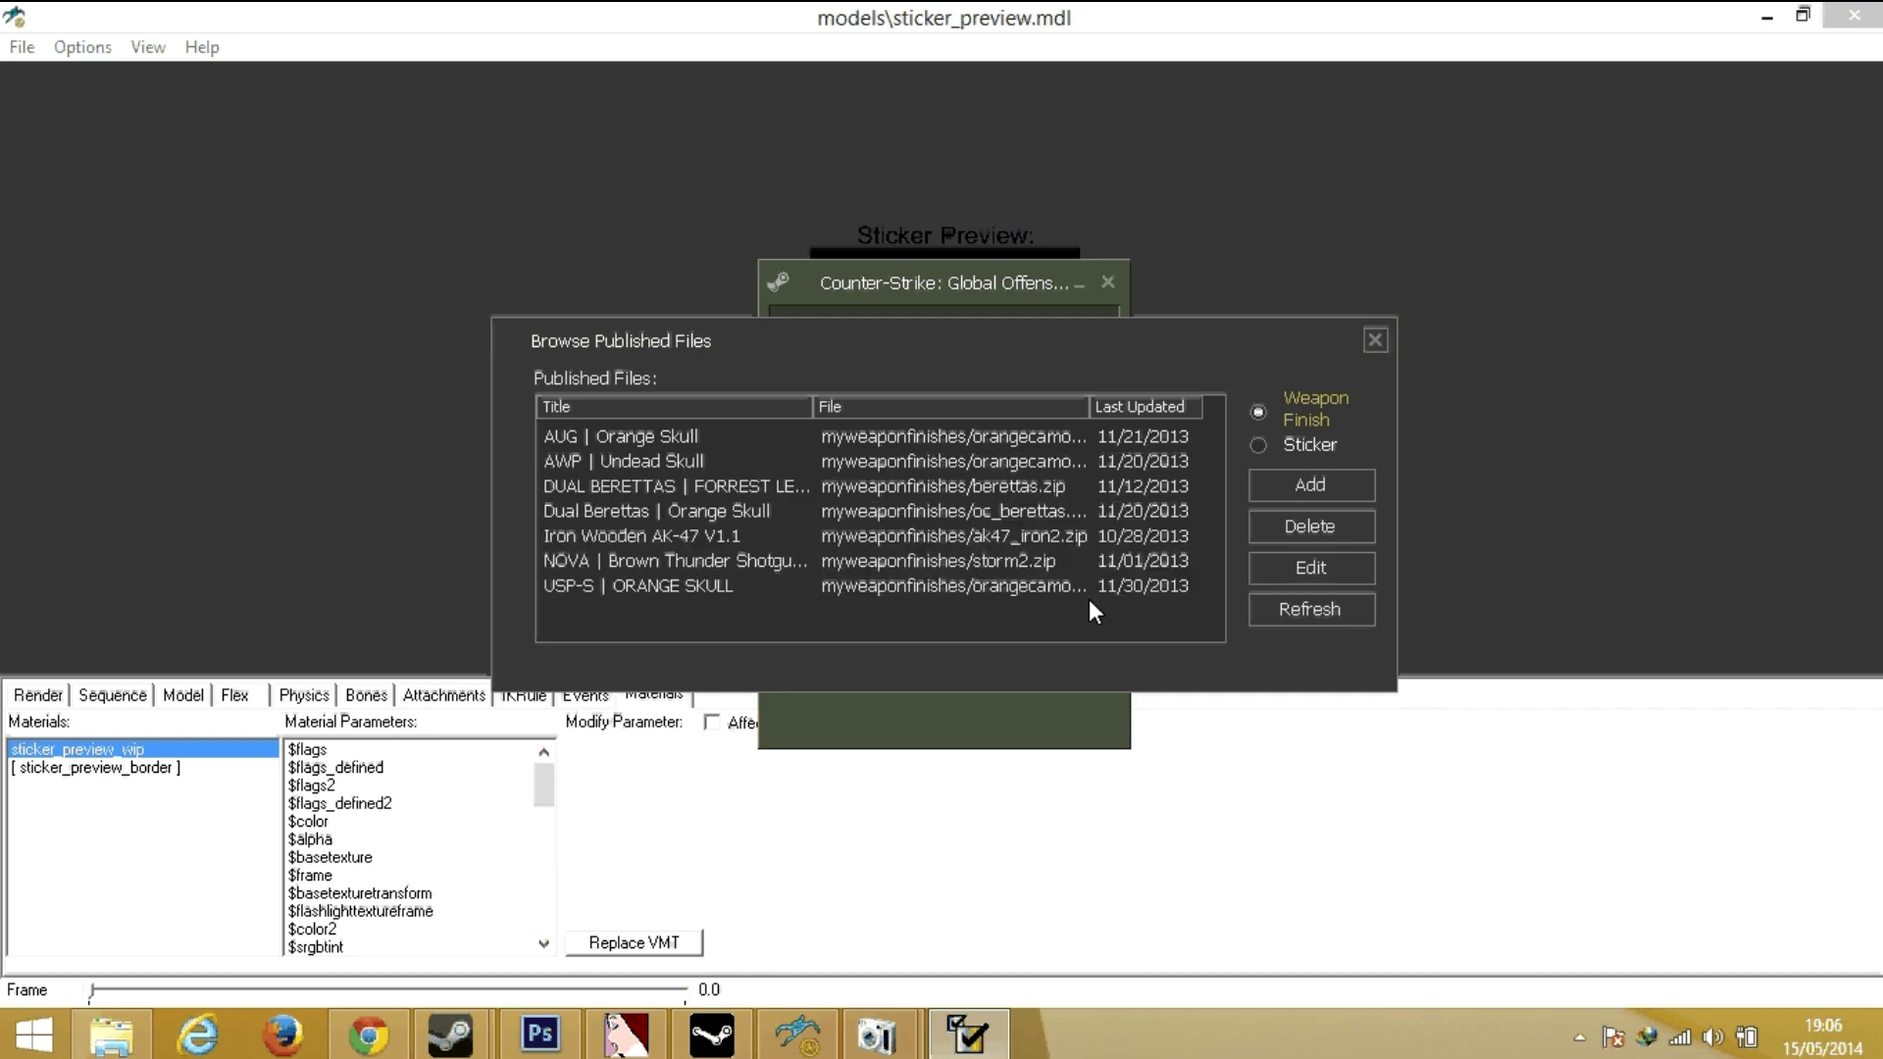
Switch the published files list to Stickers and open KLV Sticker for editing.
left_click(1263, 444)
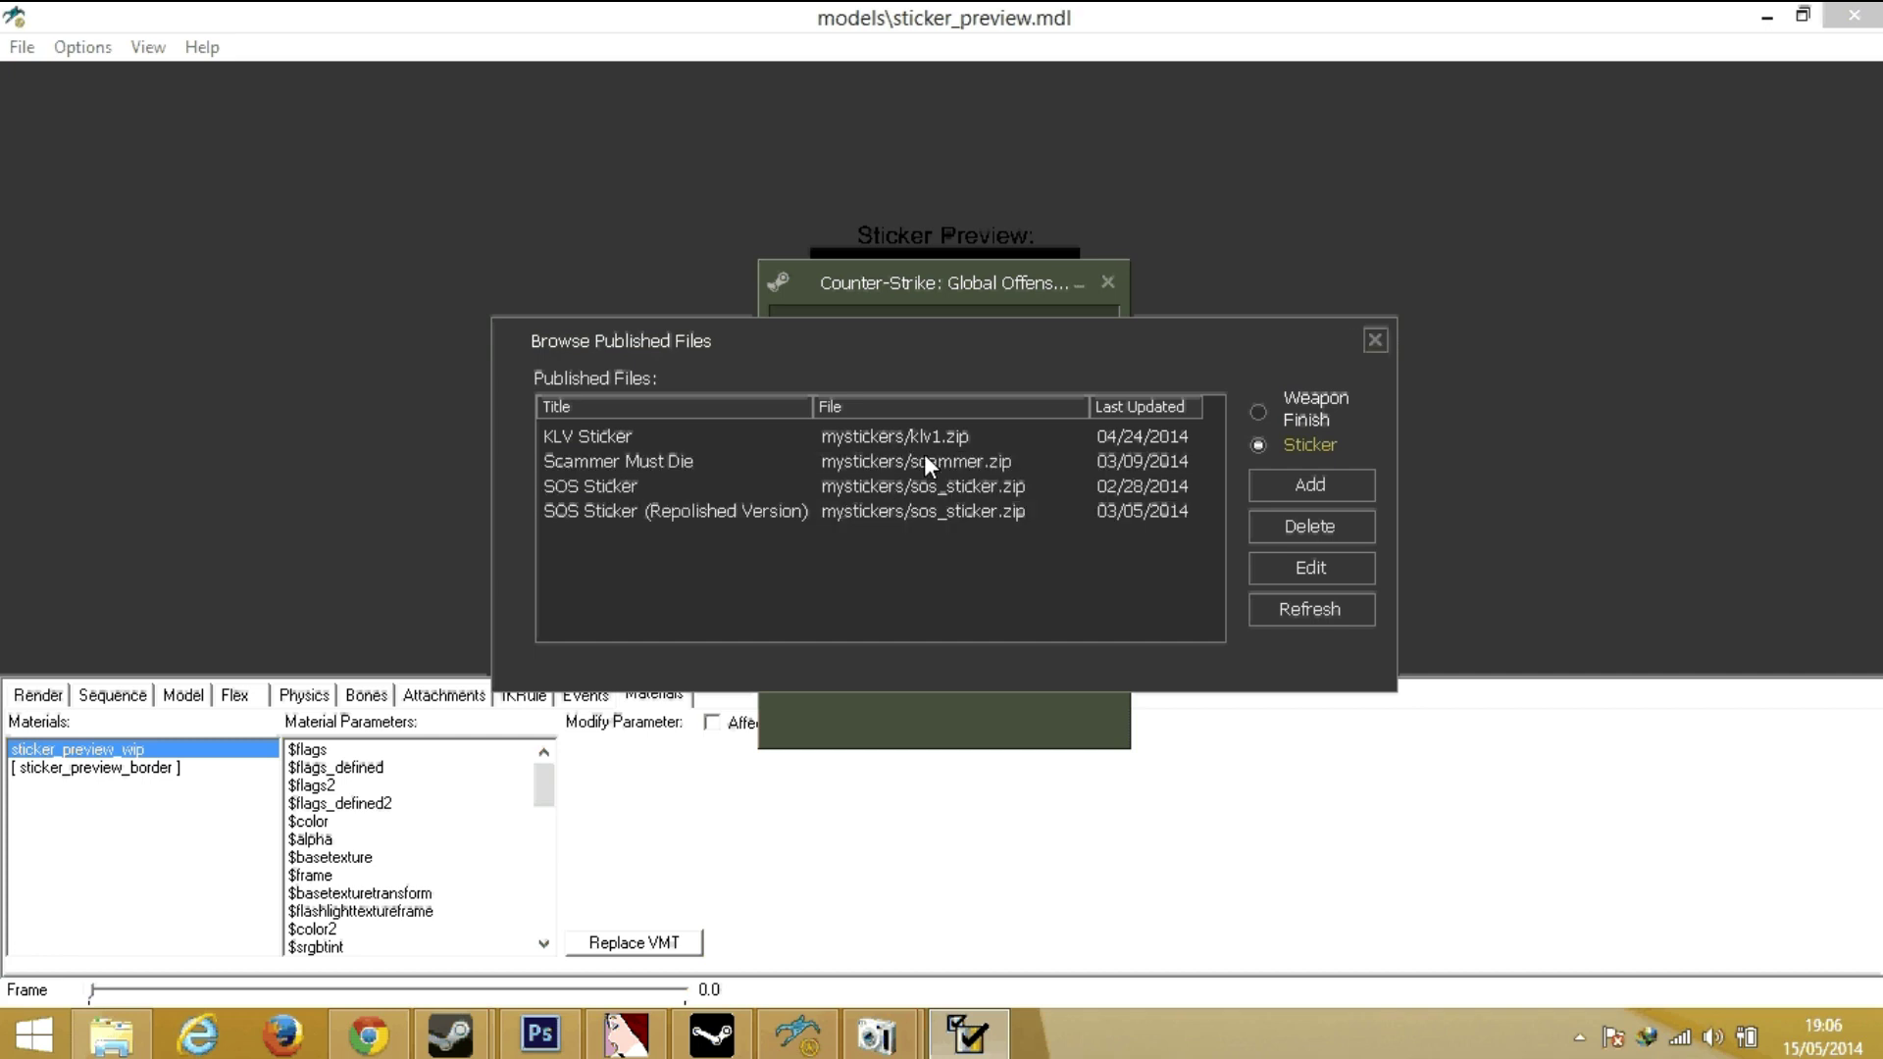
left_click(931, 449)
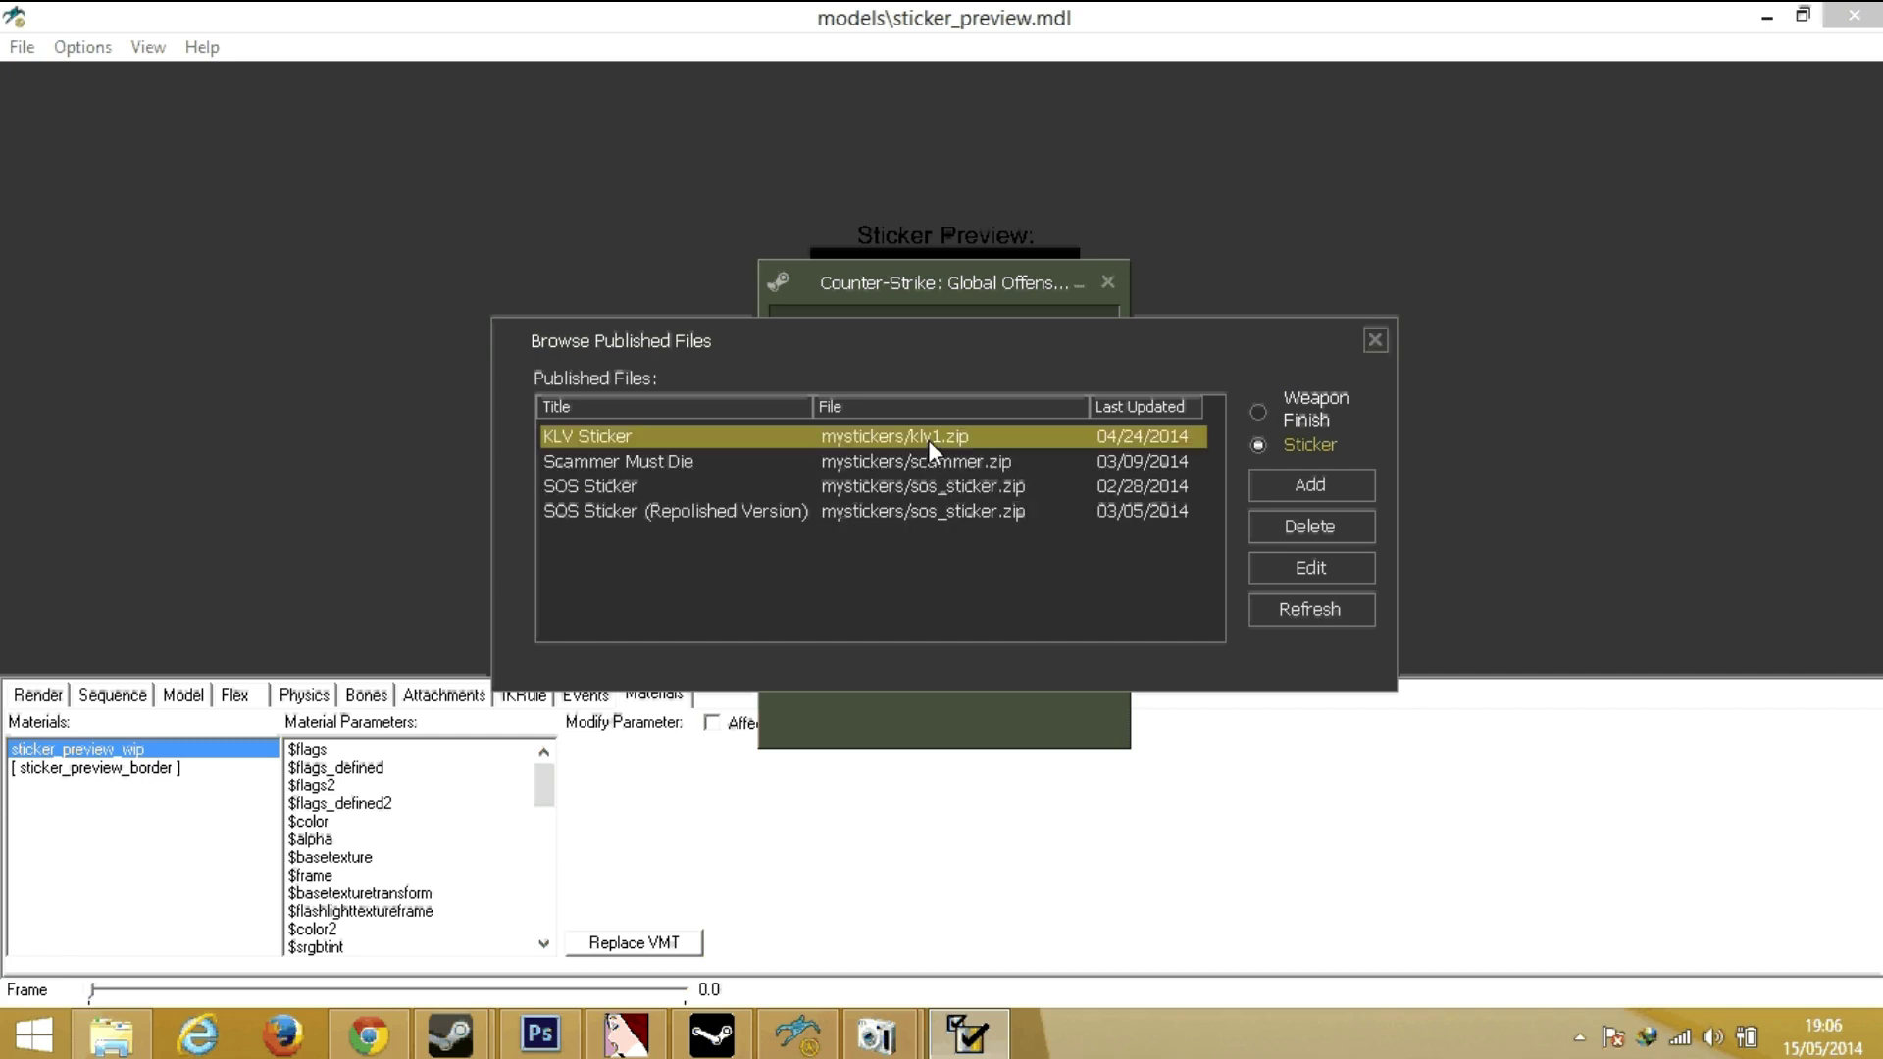
left_click(1310, 569)
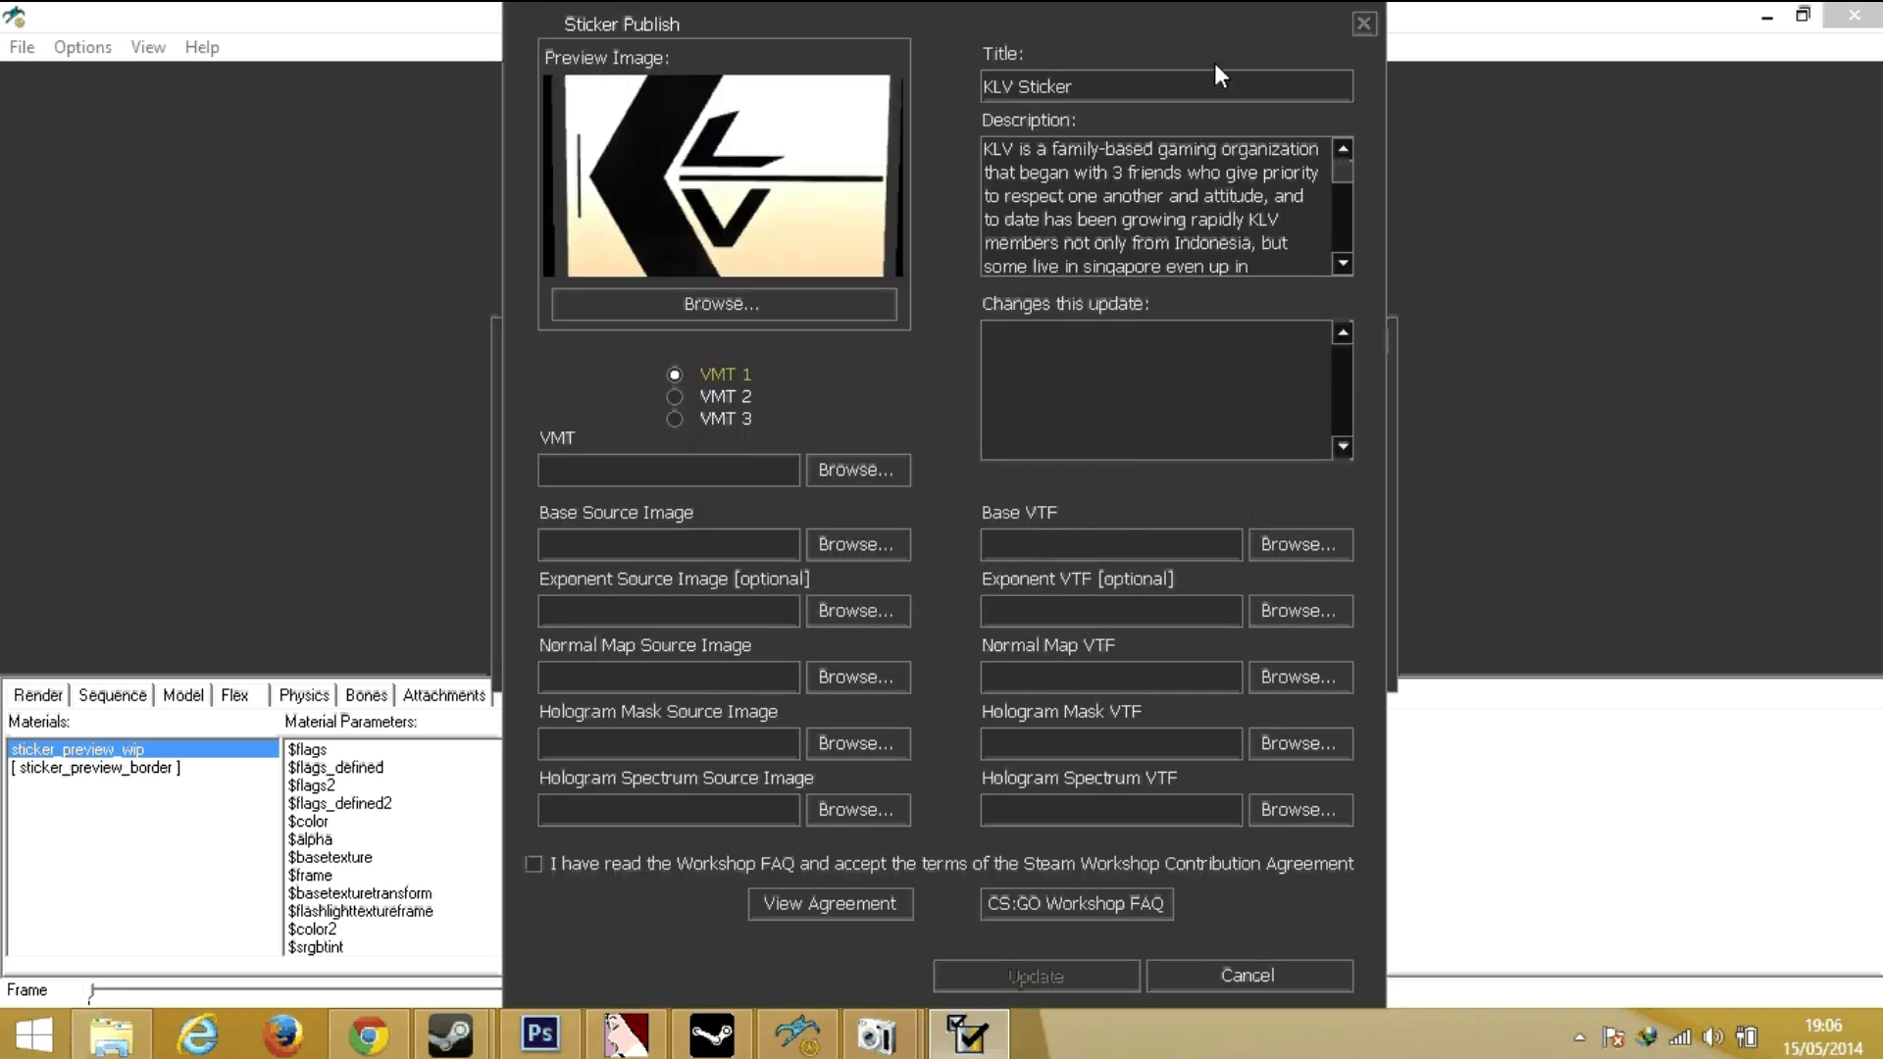
Set VMT 2 to D:\Workshop\CSGO\Sticker\klvn.vmt.
left_click(841, 472)
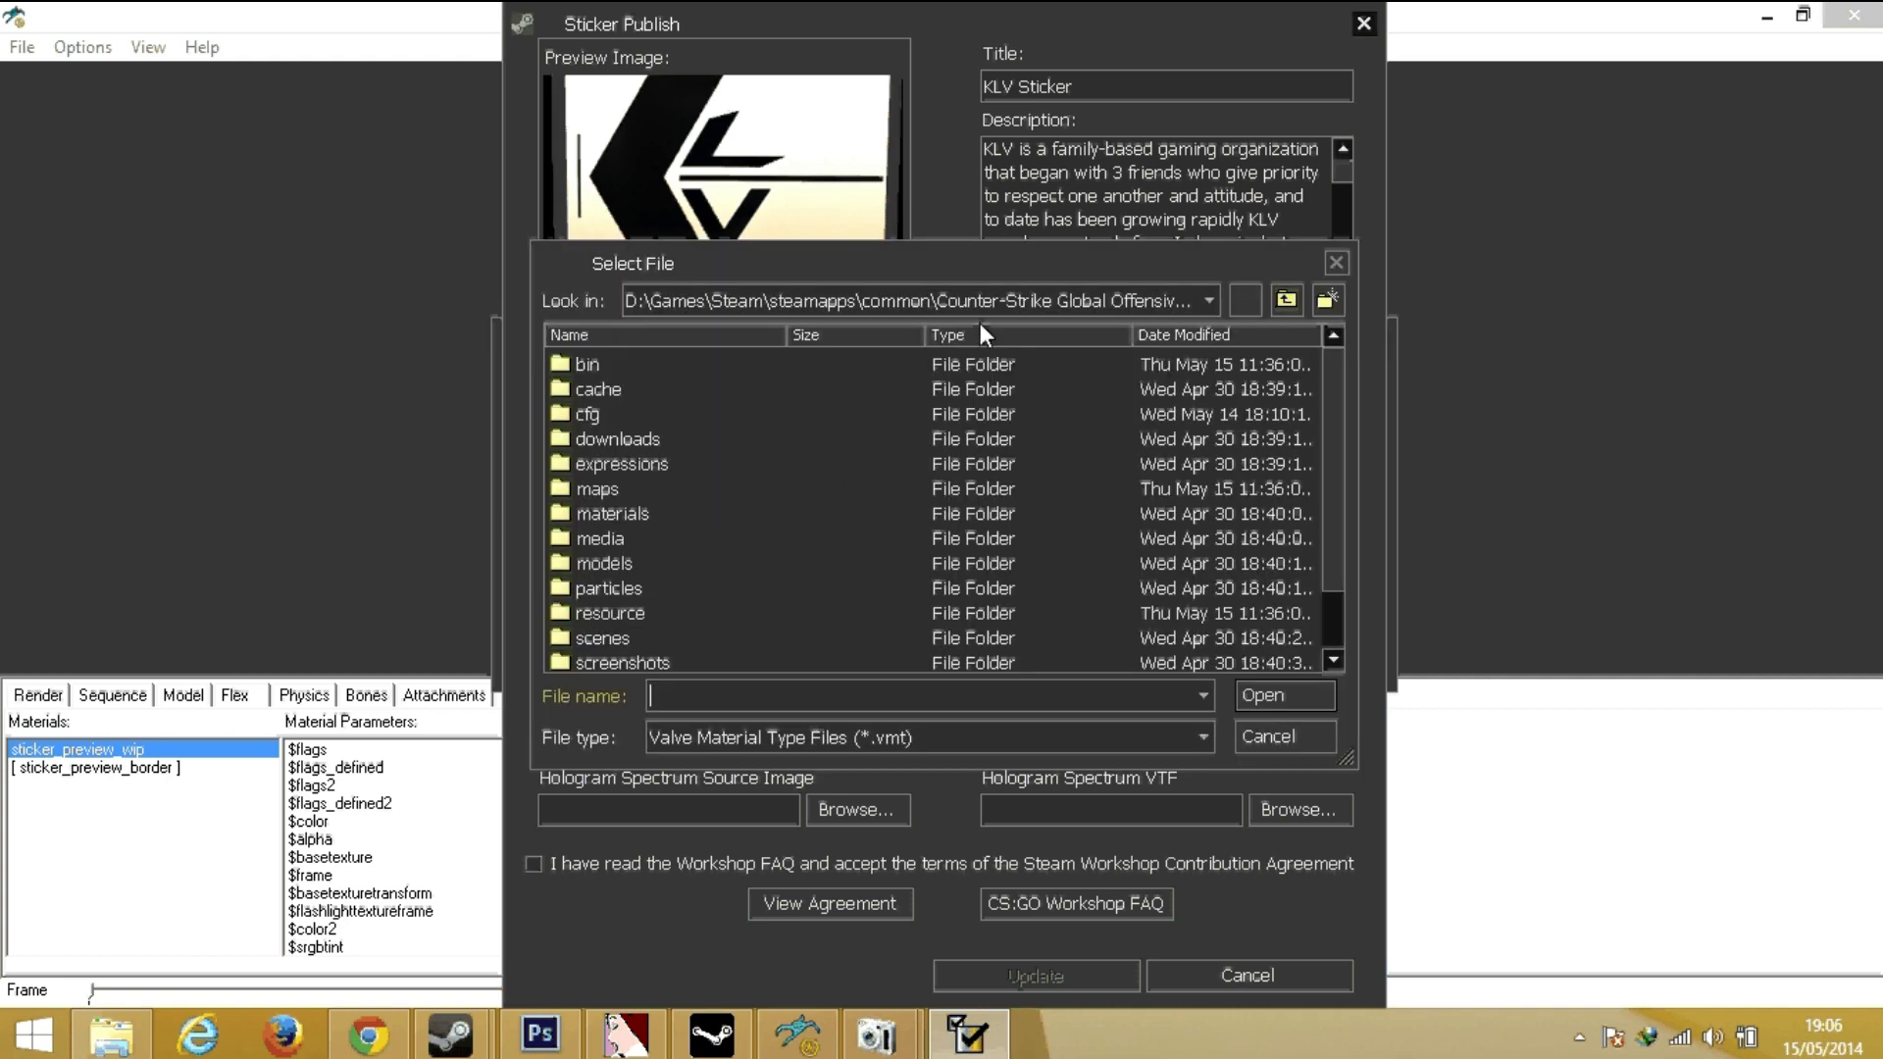
left_click(1209, 300)
left_click(974, 353)
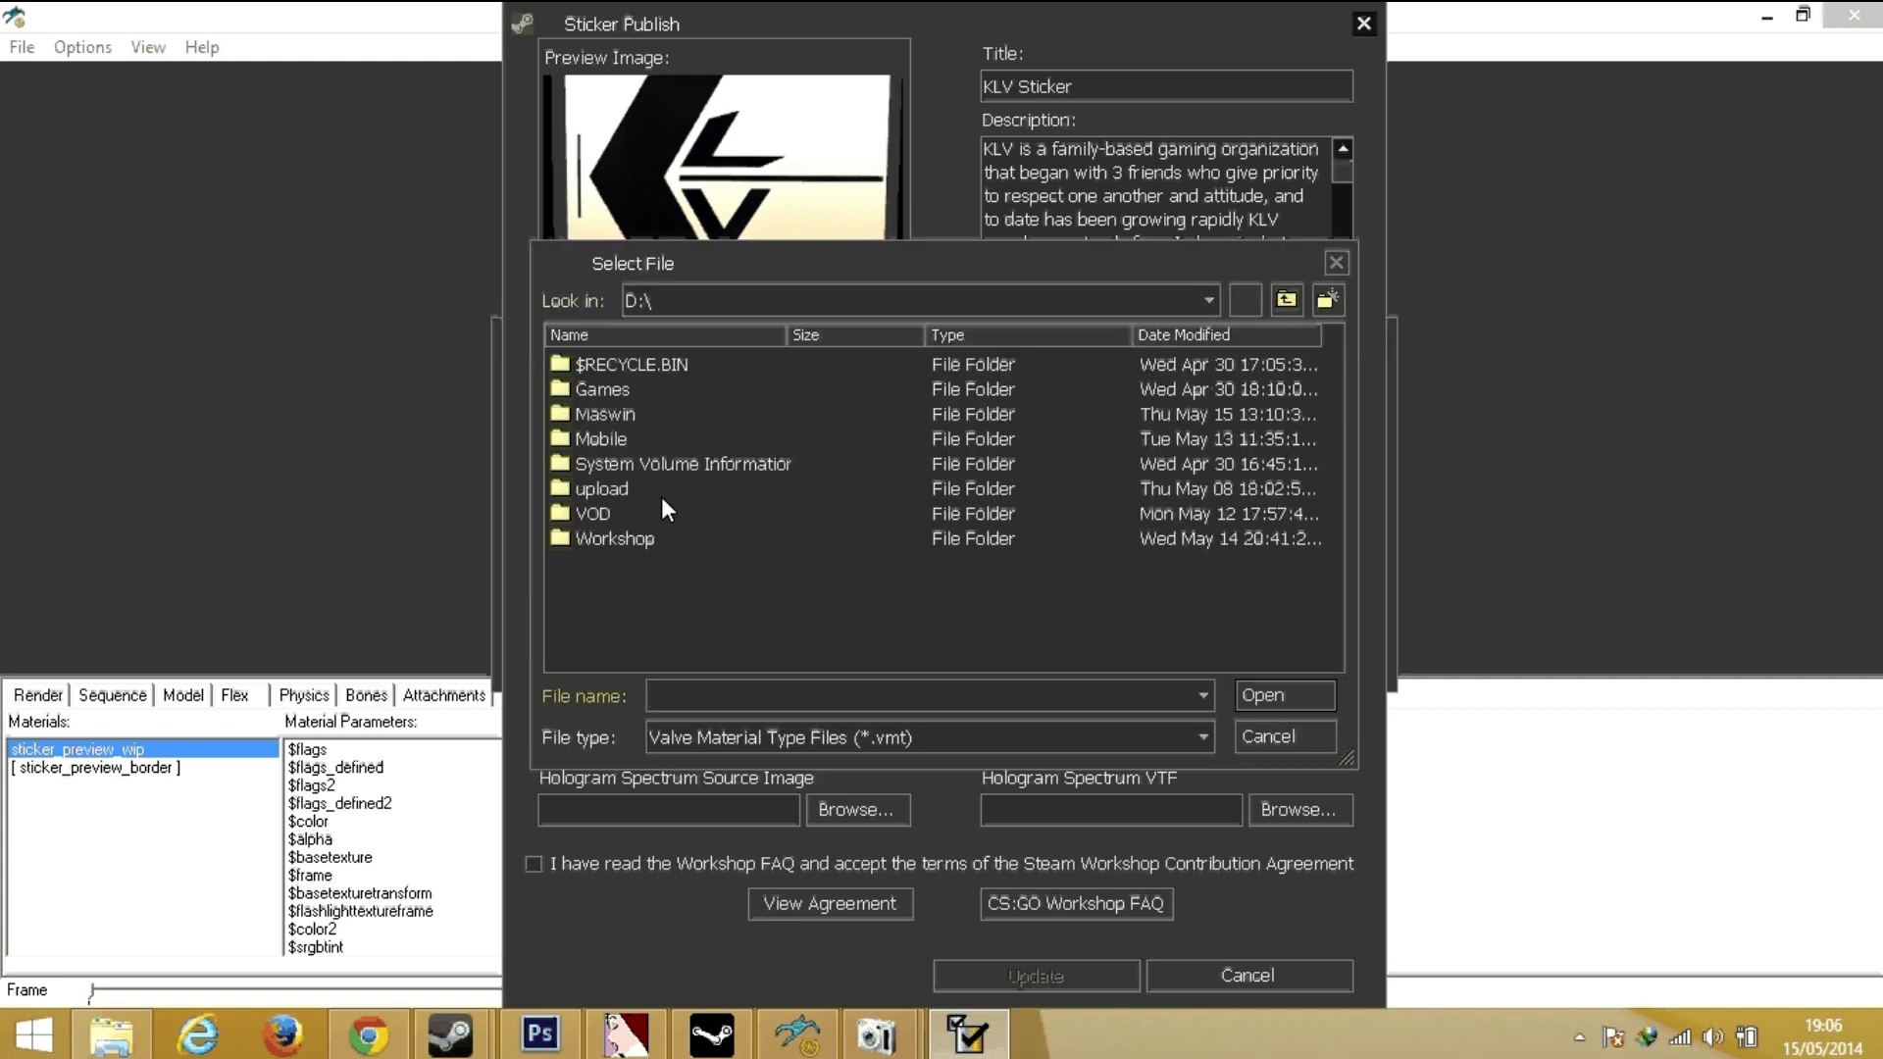
double_click(616, 538)
double_click(616, 363)
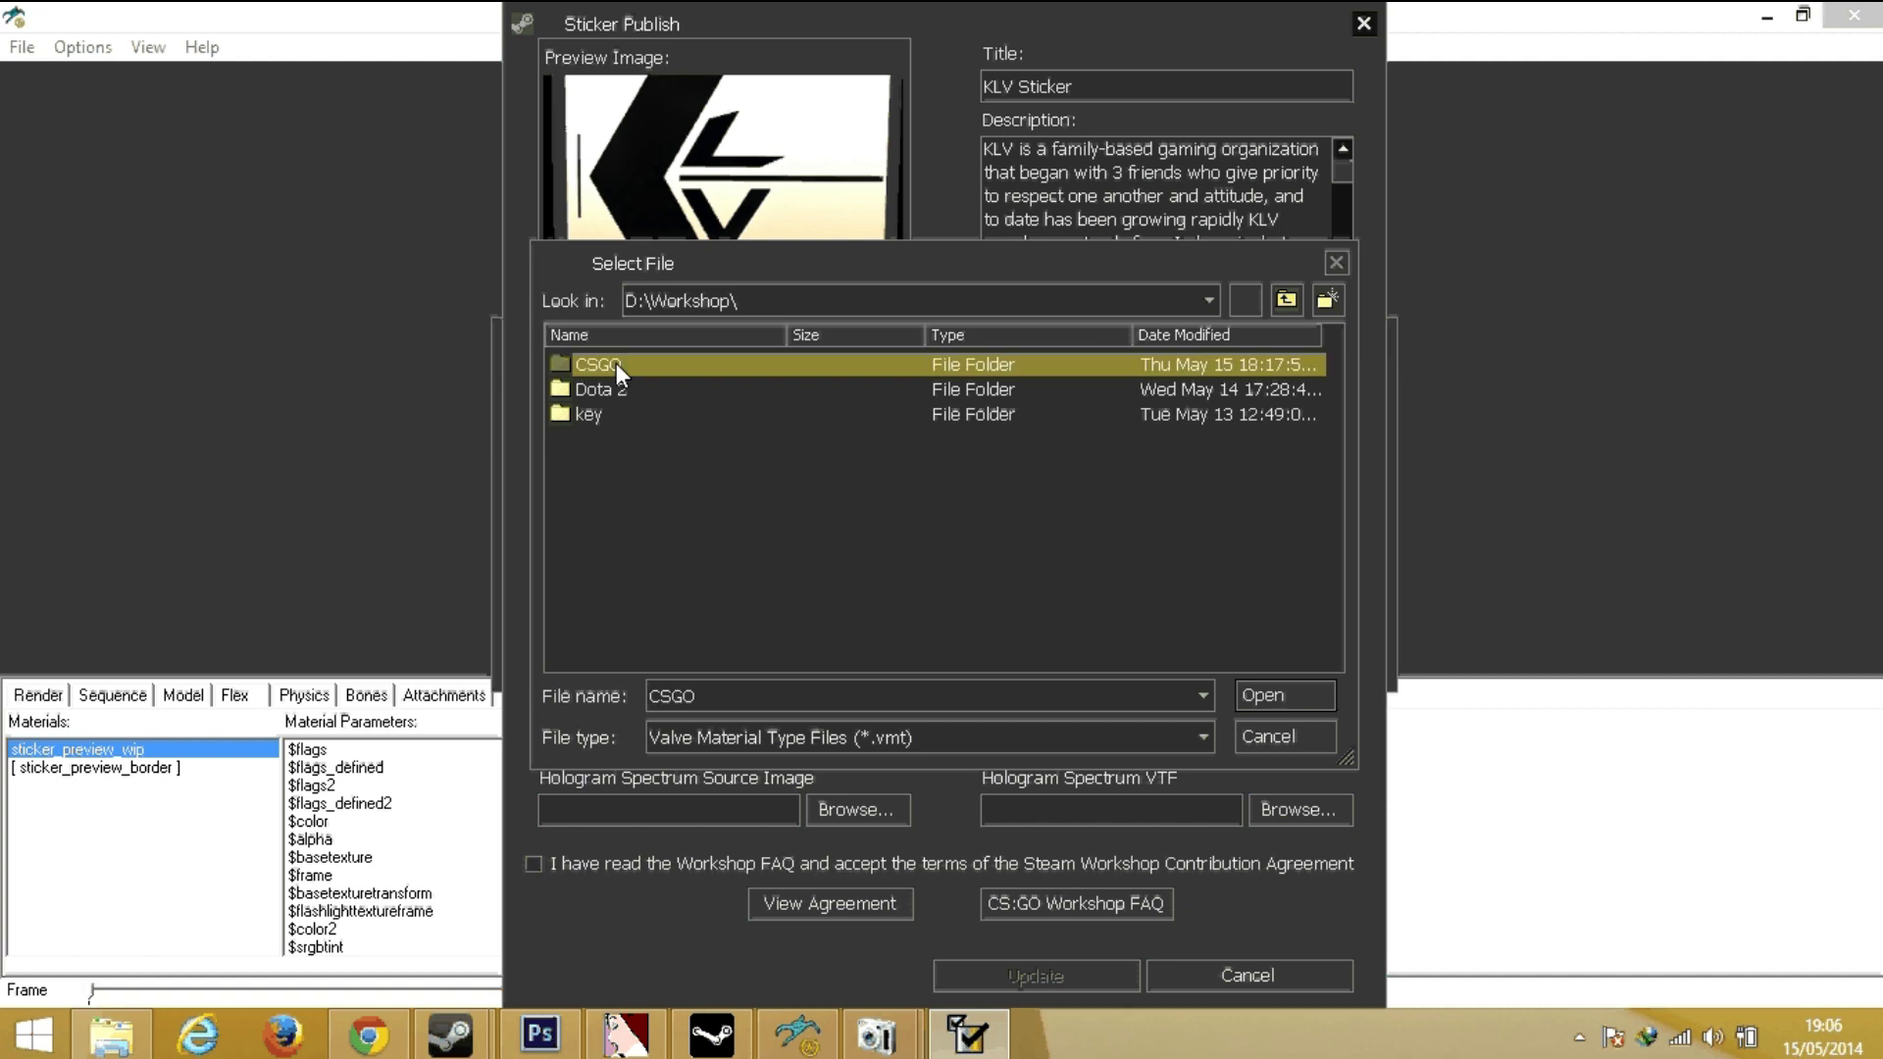
double_click(597, 365)
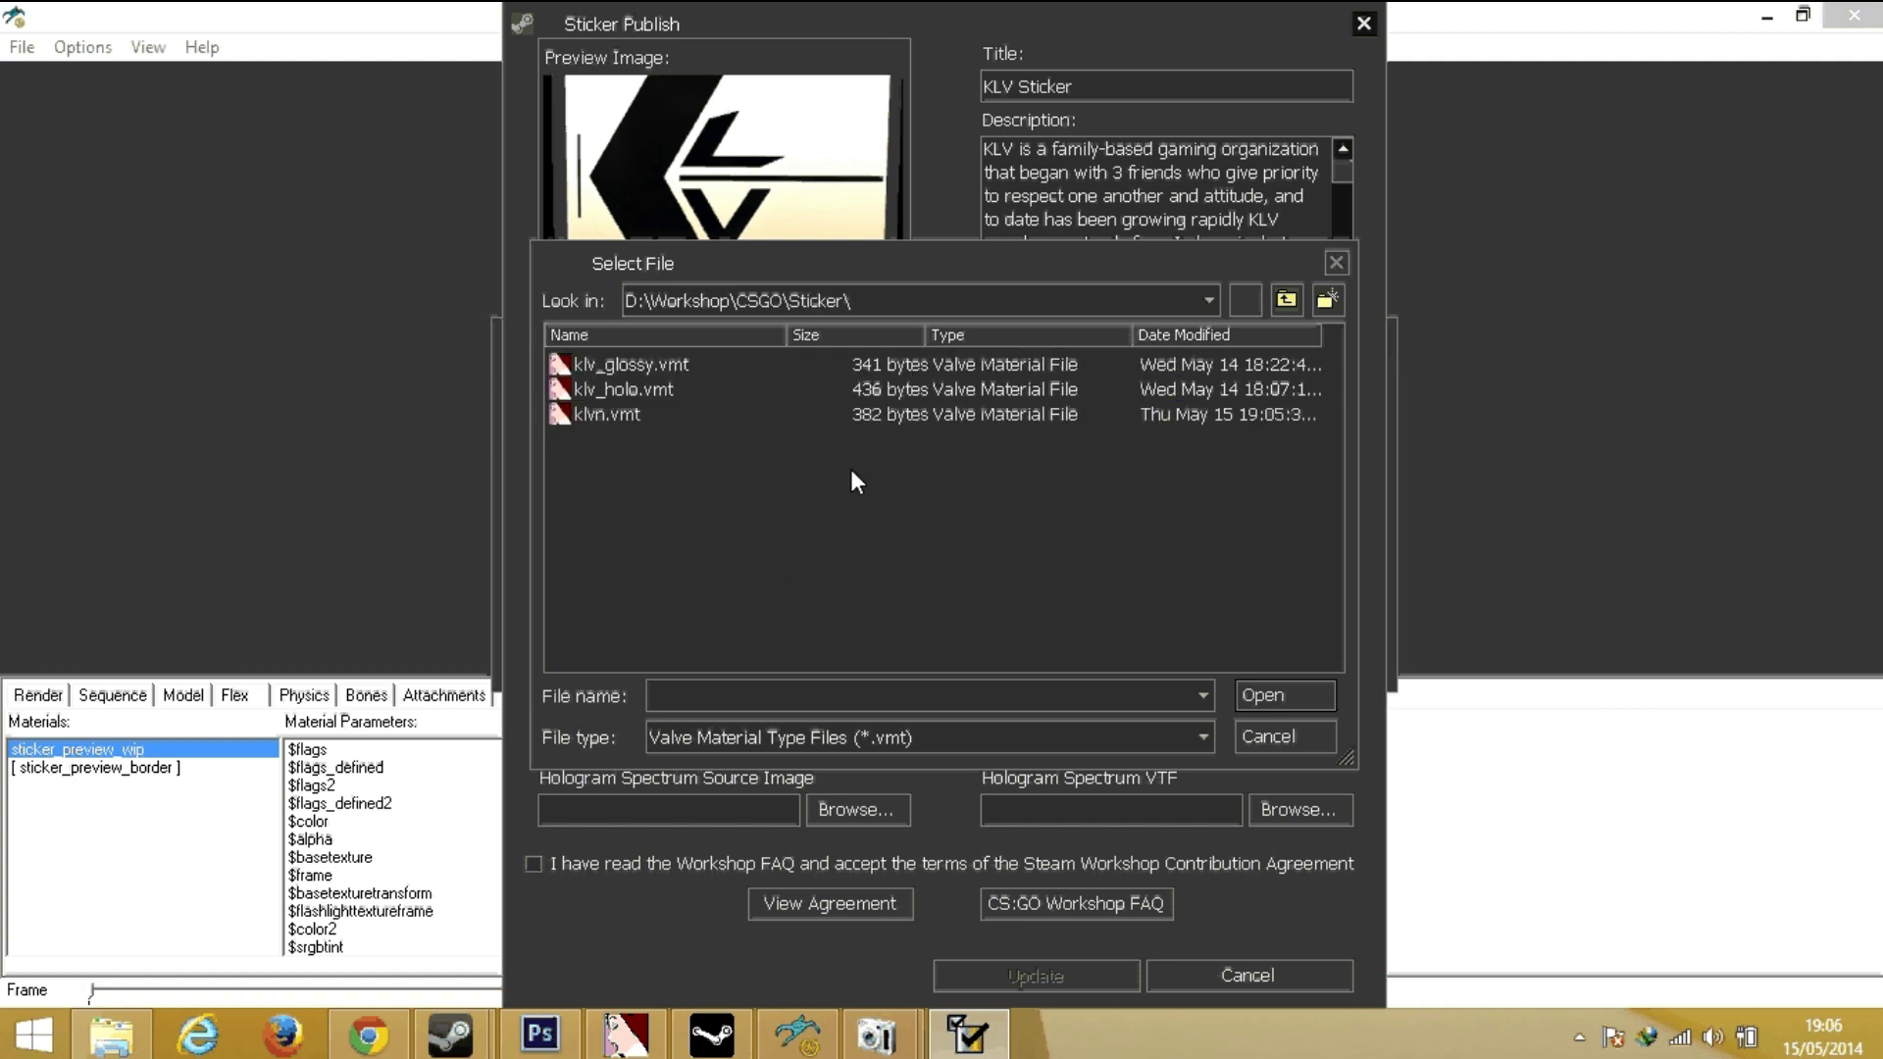
double_click(602, 414)
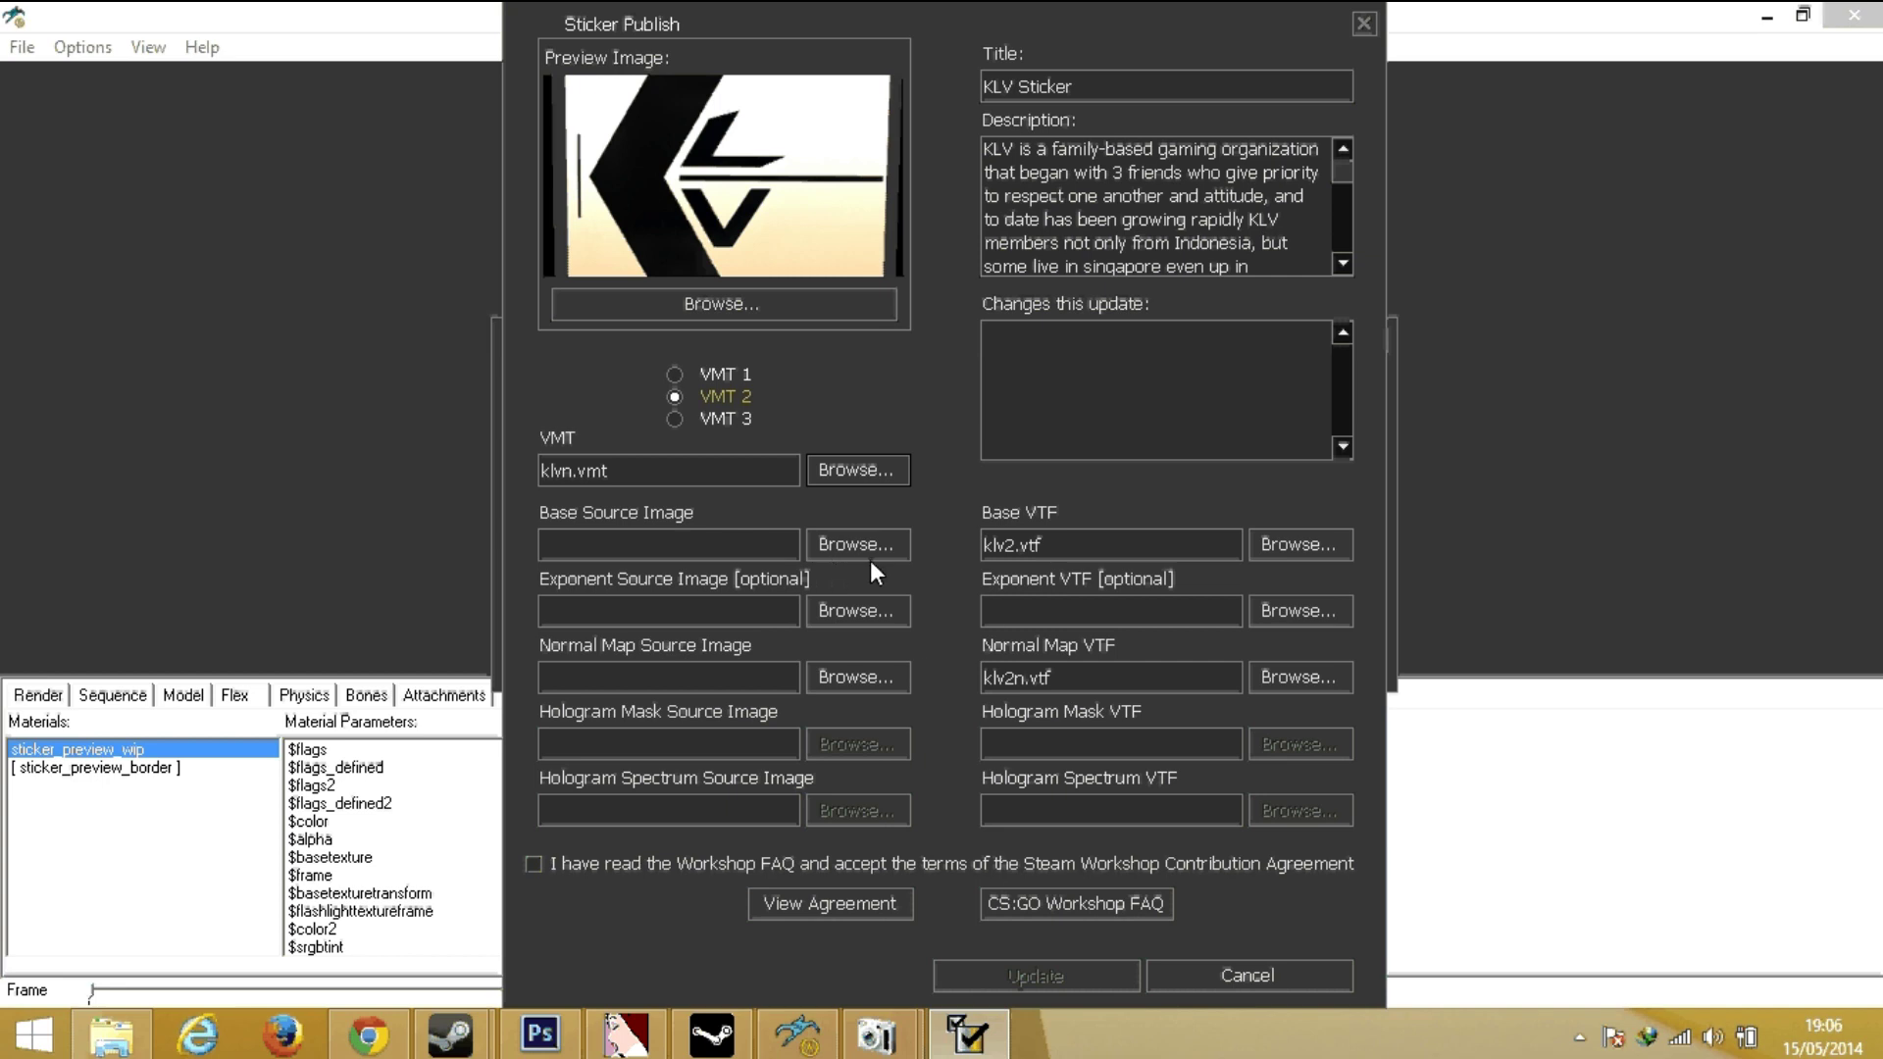
Set the base source image to klv2.tga, using the TGA file type.
left_click(839, 549)
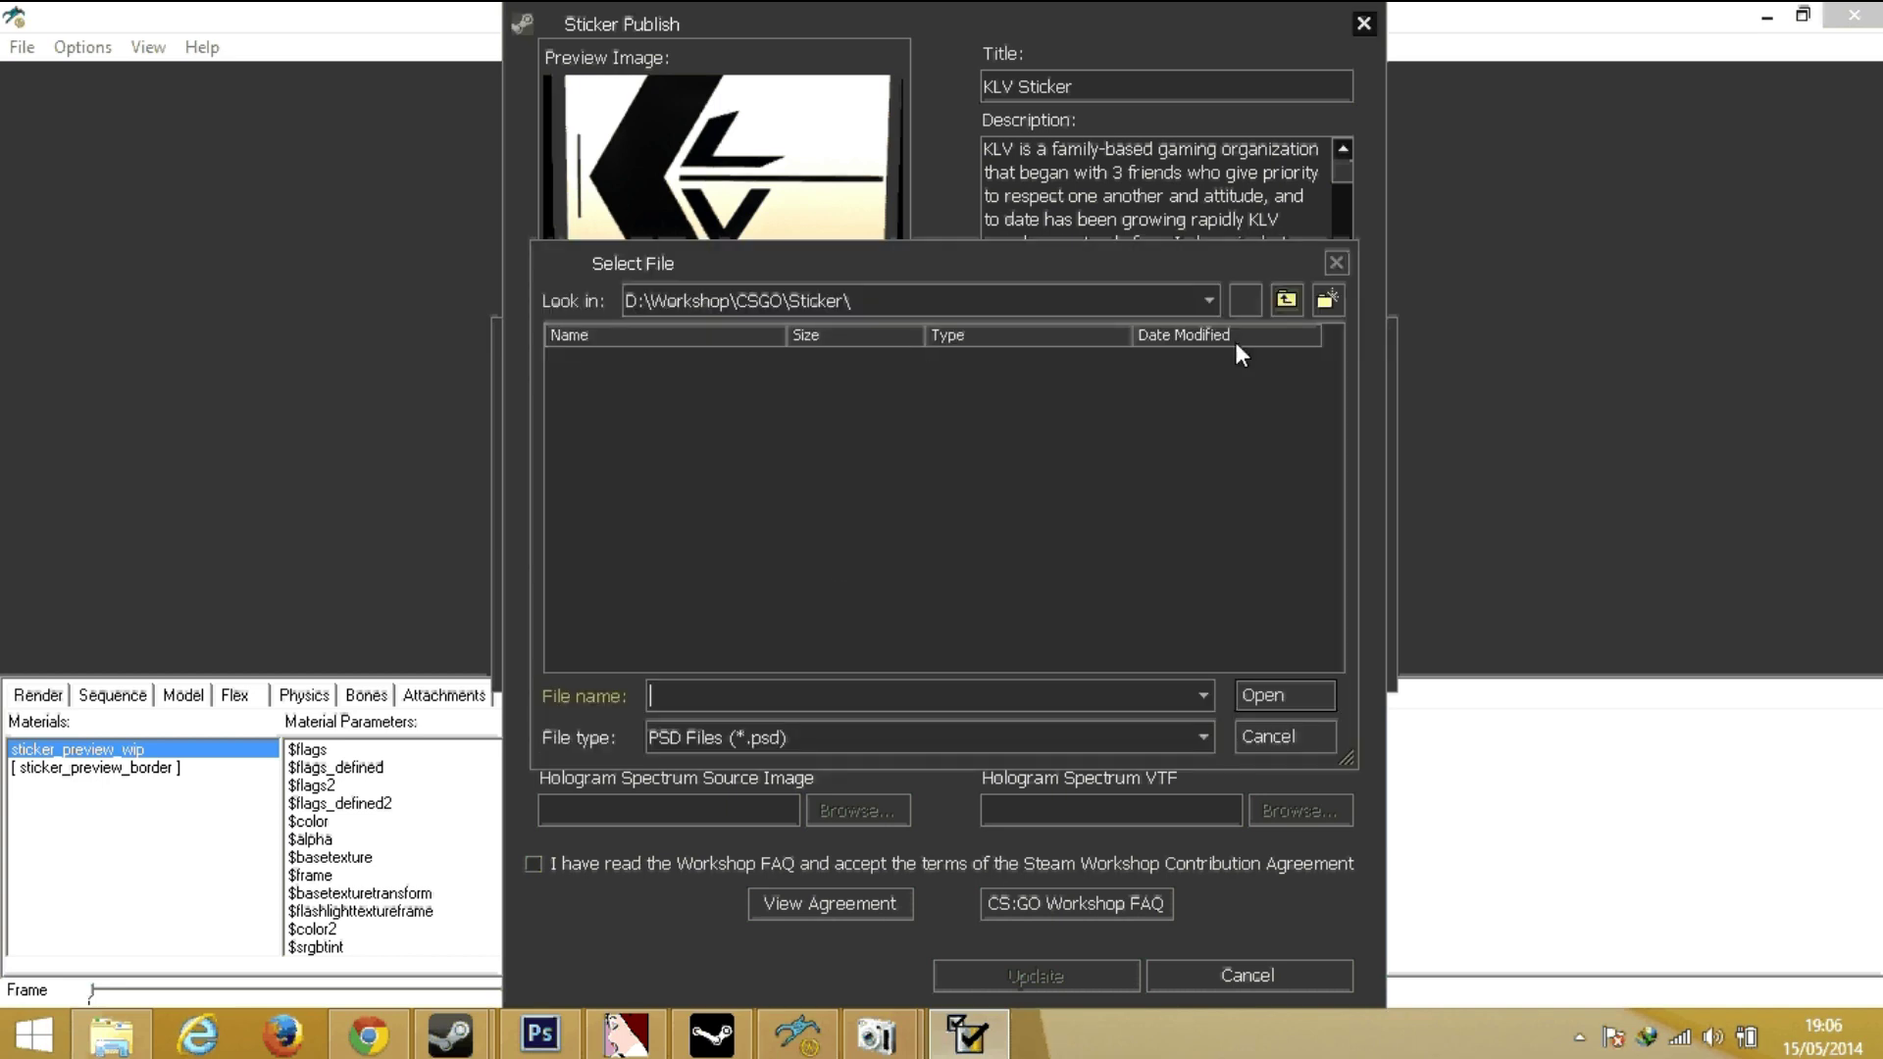
left_click(1198, 735)
left_click(933, 757)
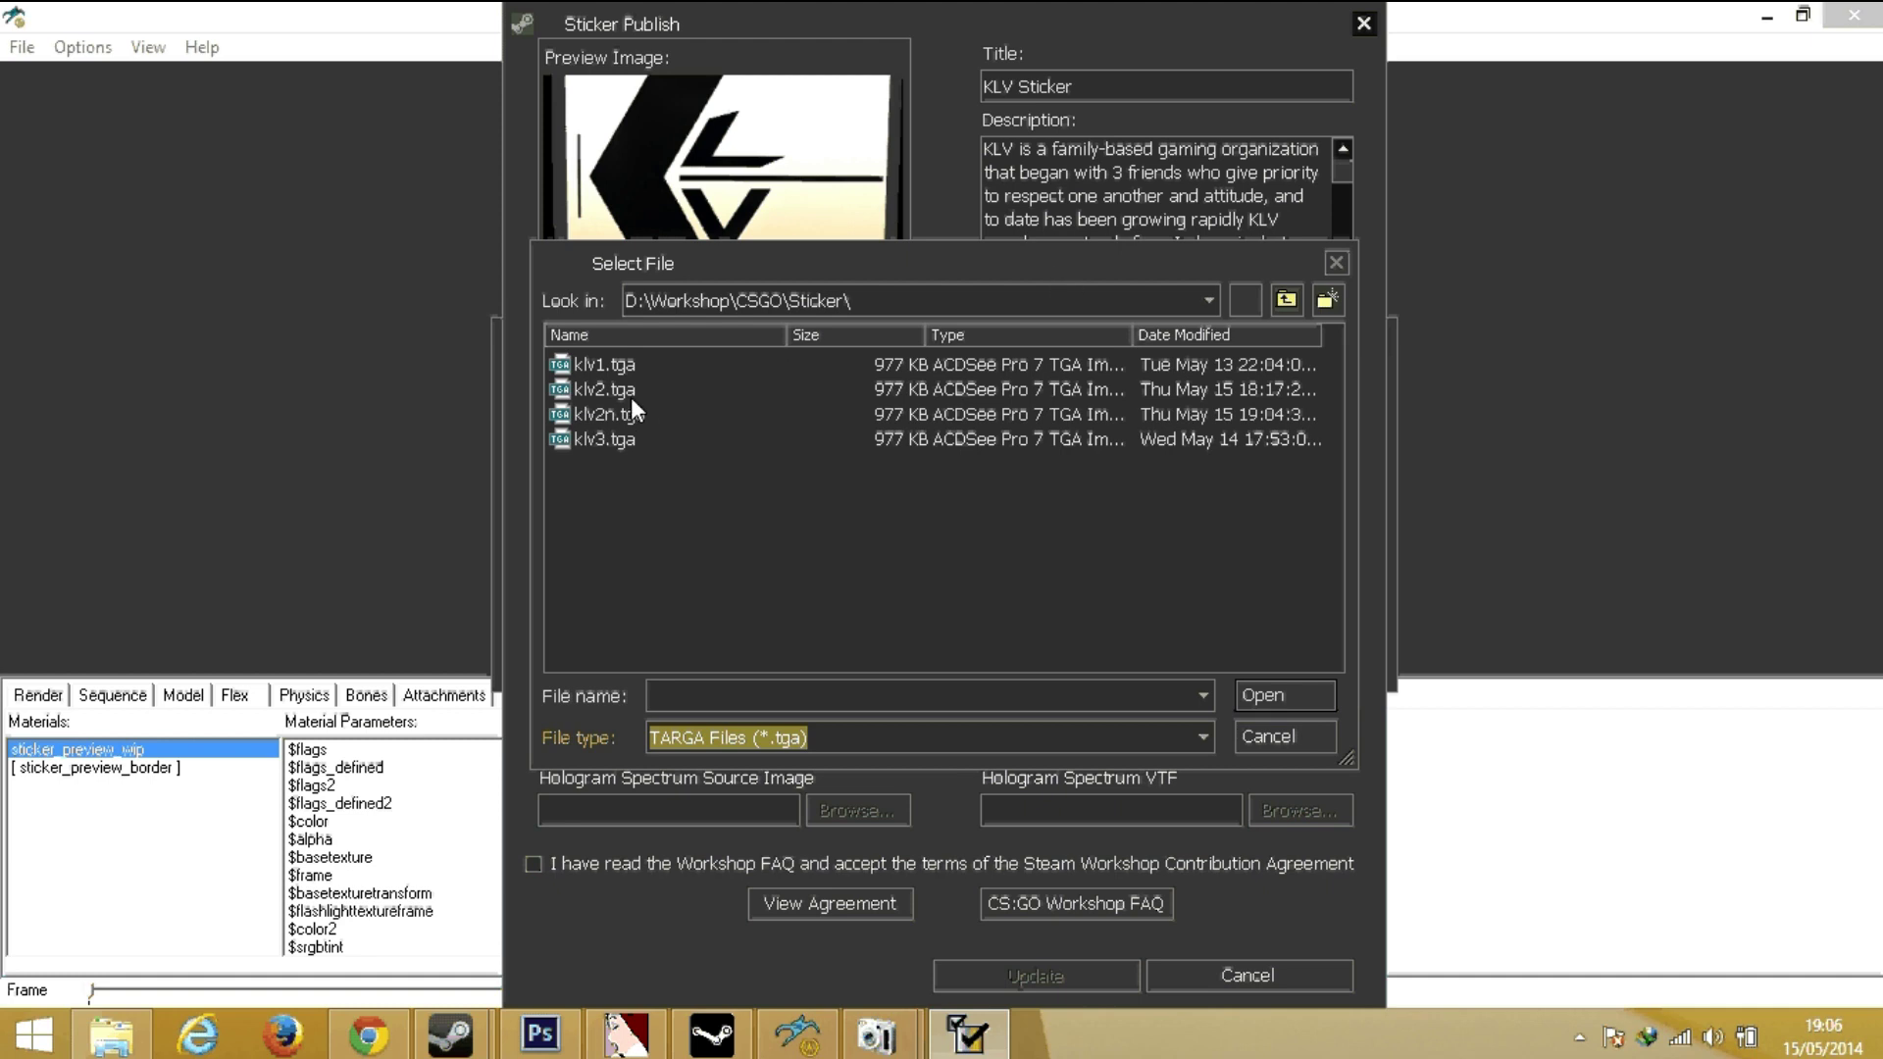
double_click(614, 392)
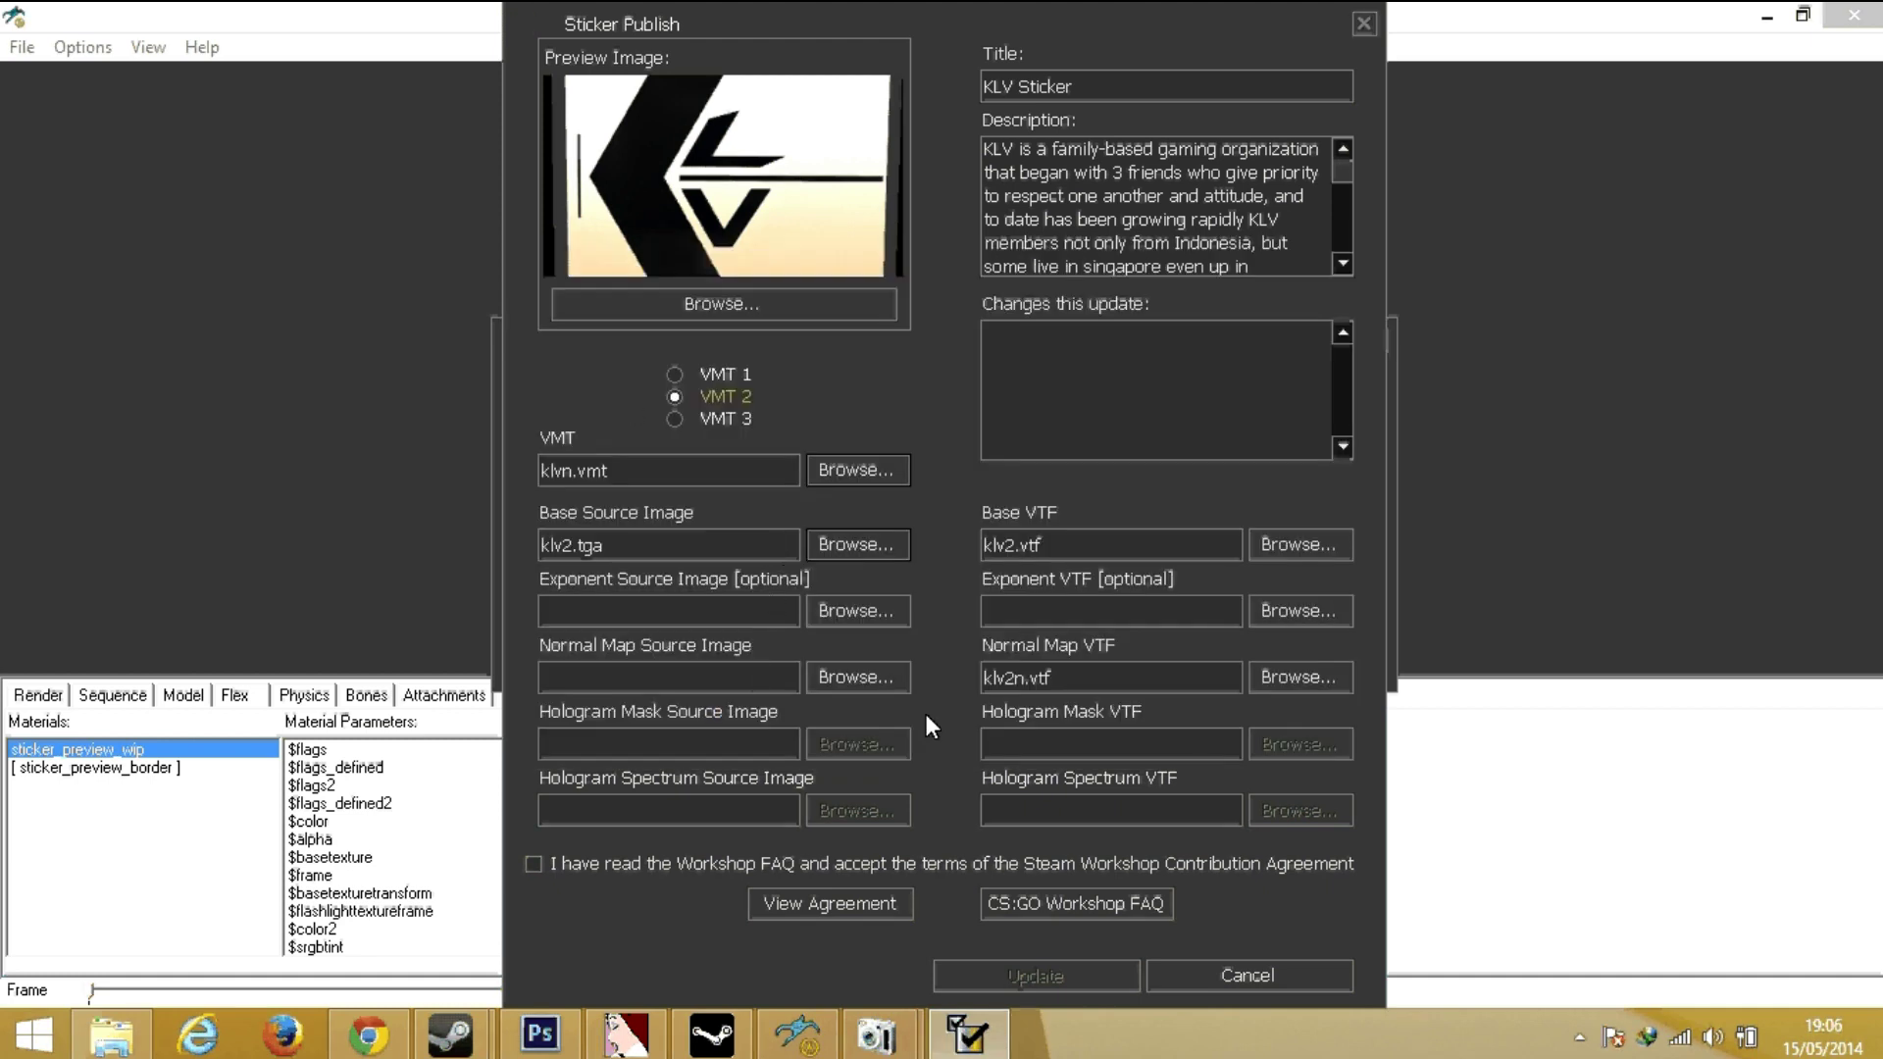
Set the normal map source image to klv2n.tga, using the TGA file type.
left_click(840, 679)
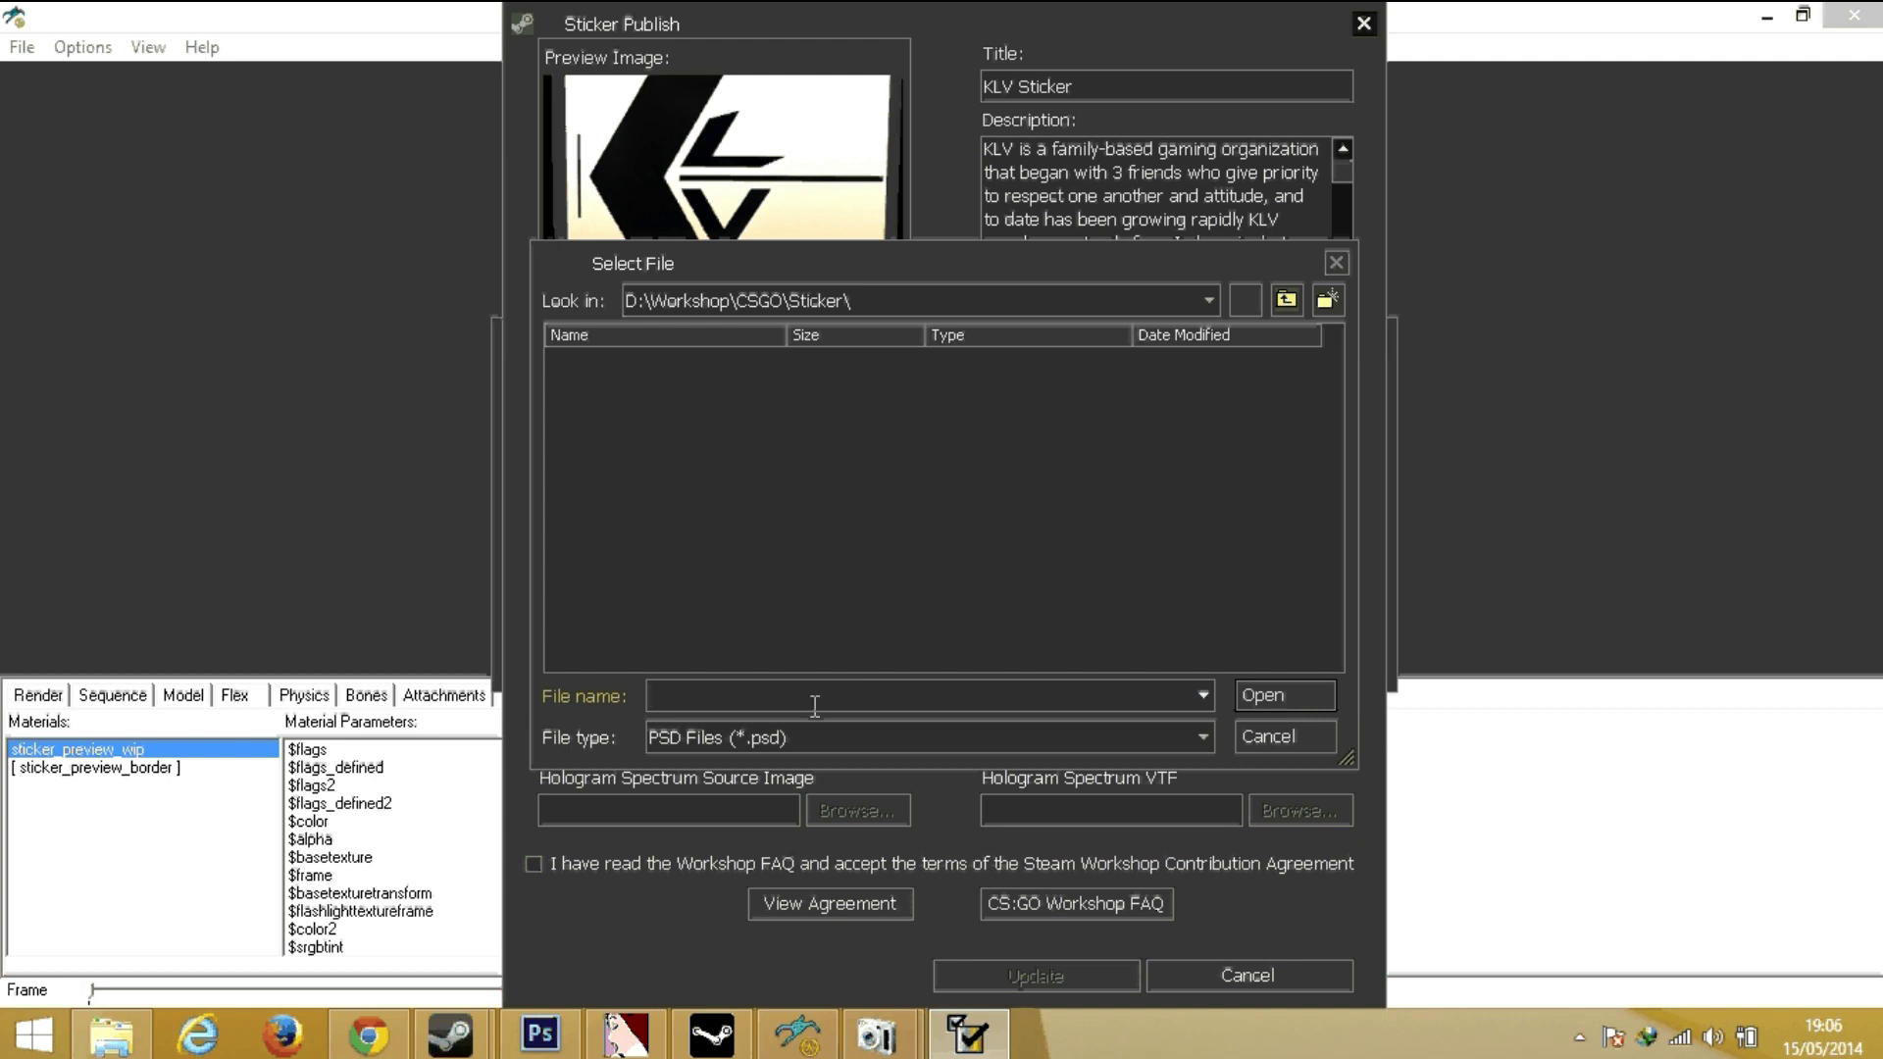
left_click(1202, 735)
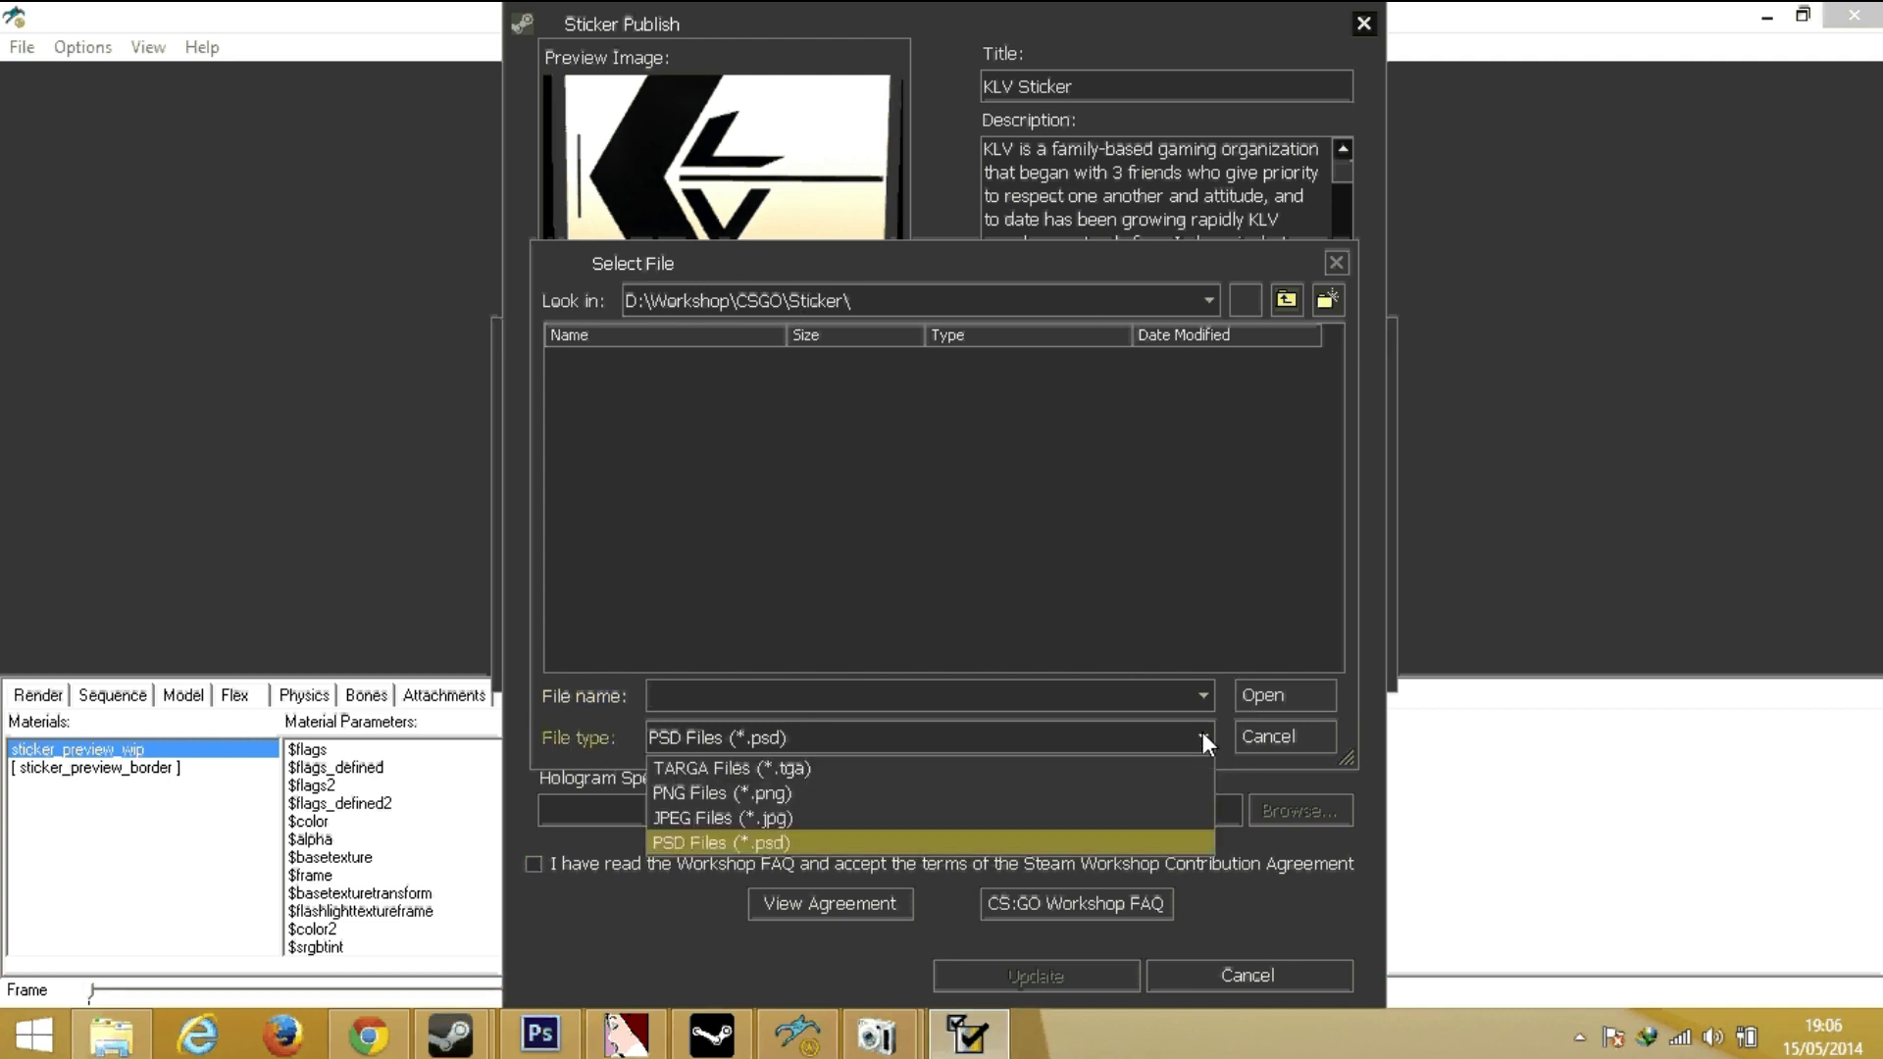
left_click(1036, 767)
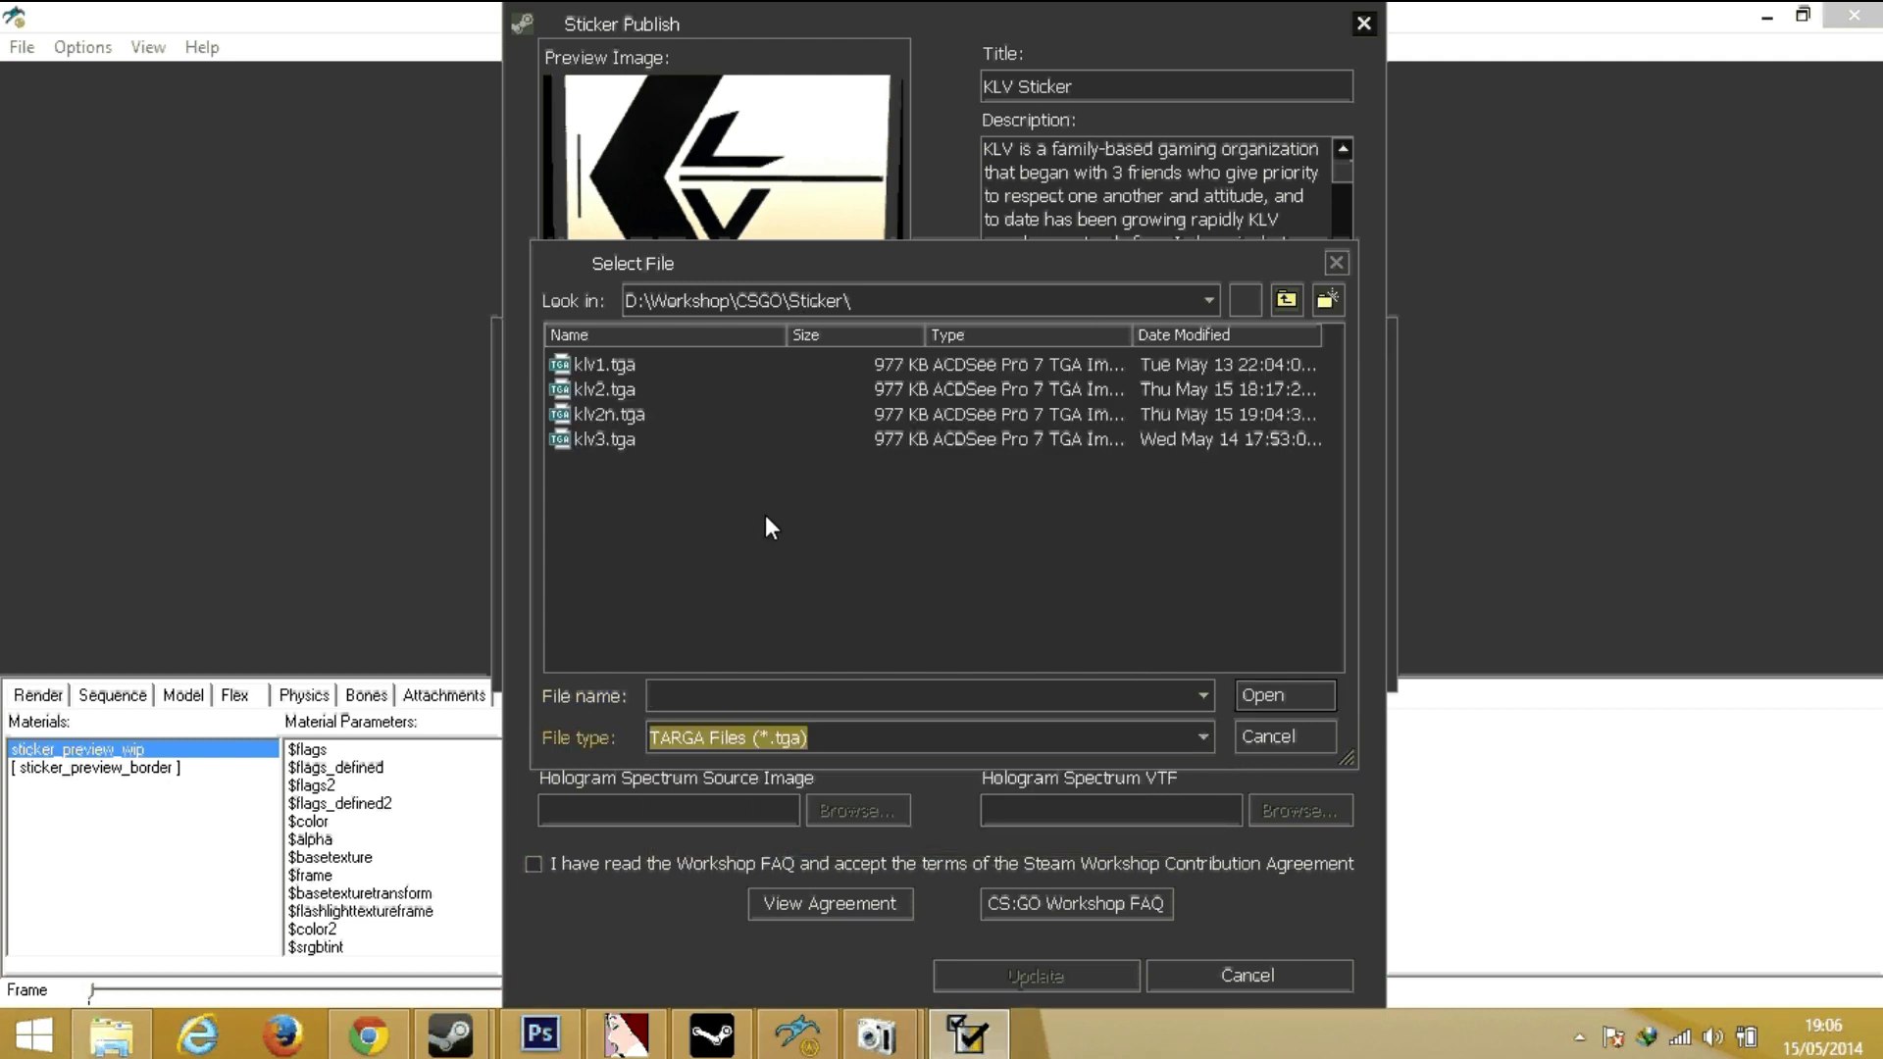
double_click(638, 415)
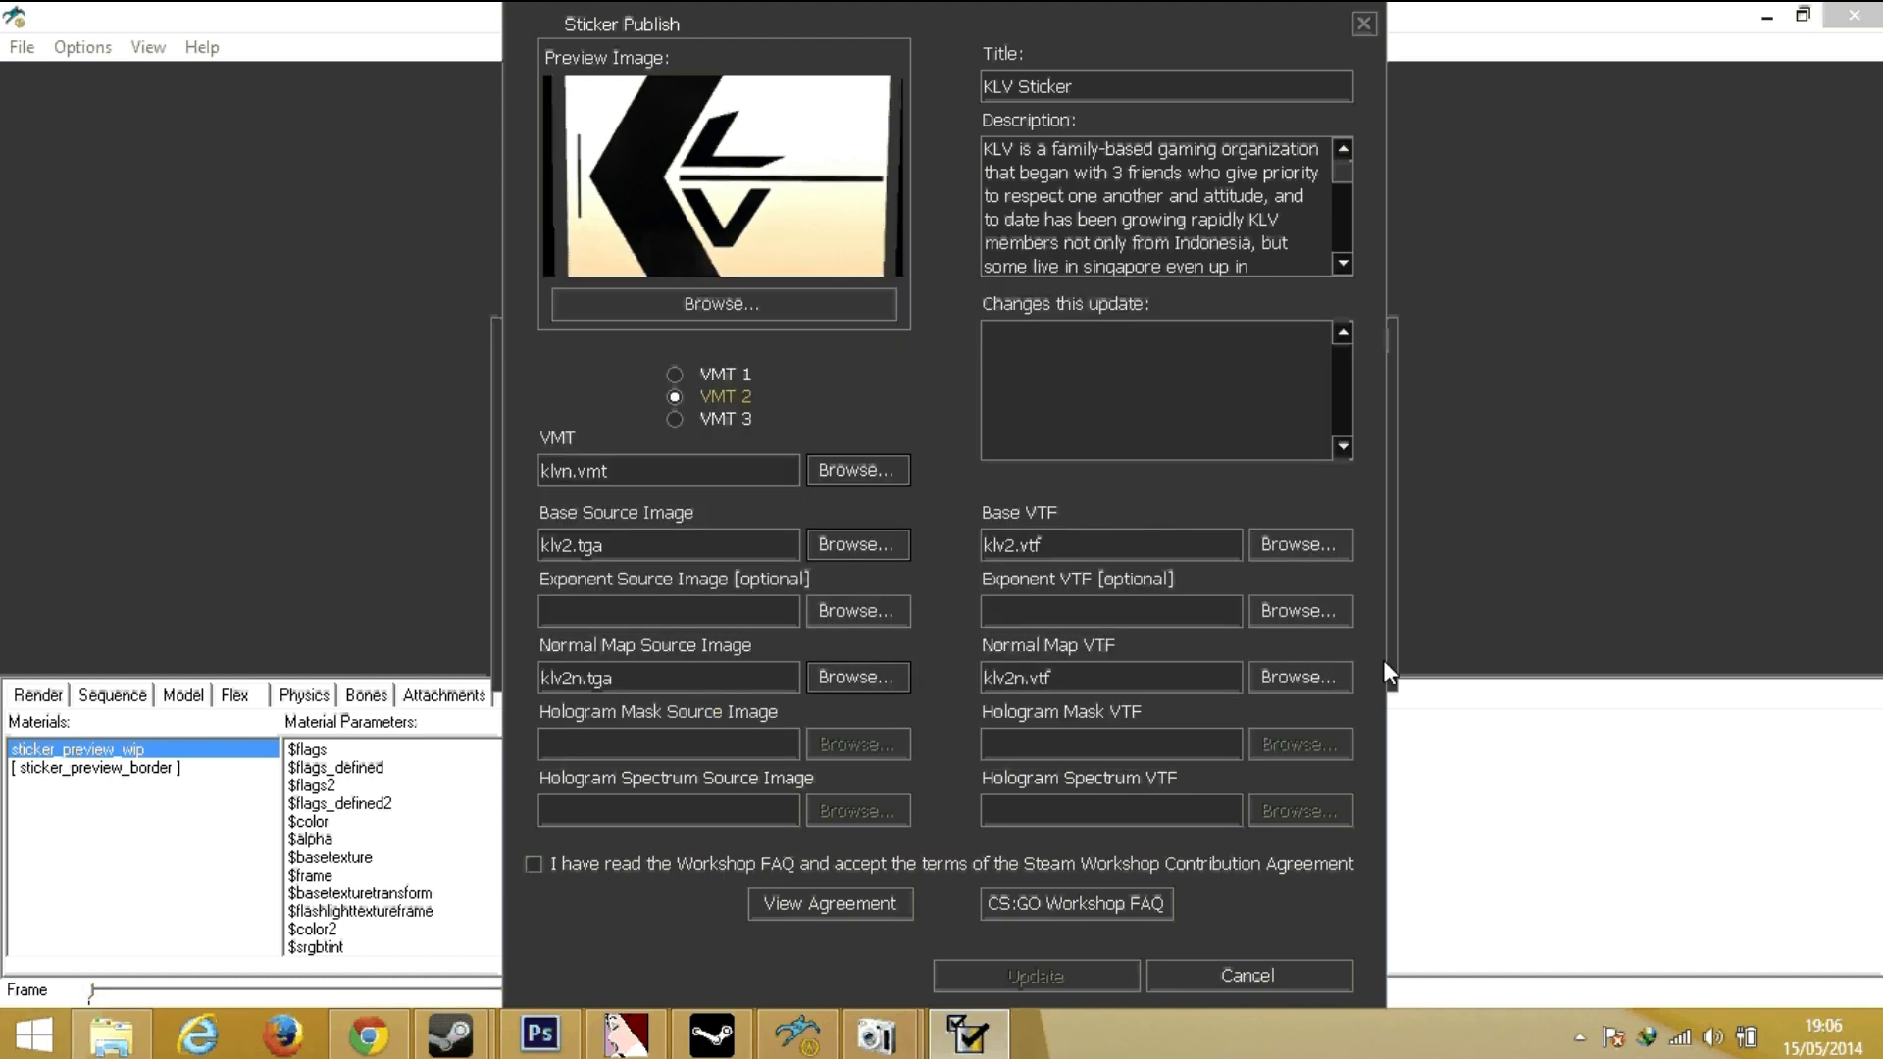
Accept the Workshop agreement, submit the update, and enter 'I understand' in the originality confirmation.
left_click(534, 865)
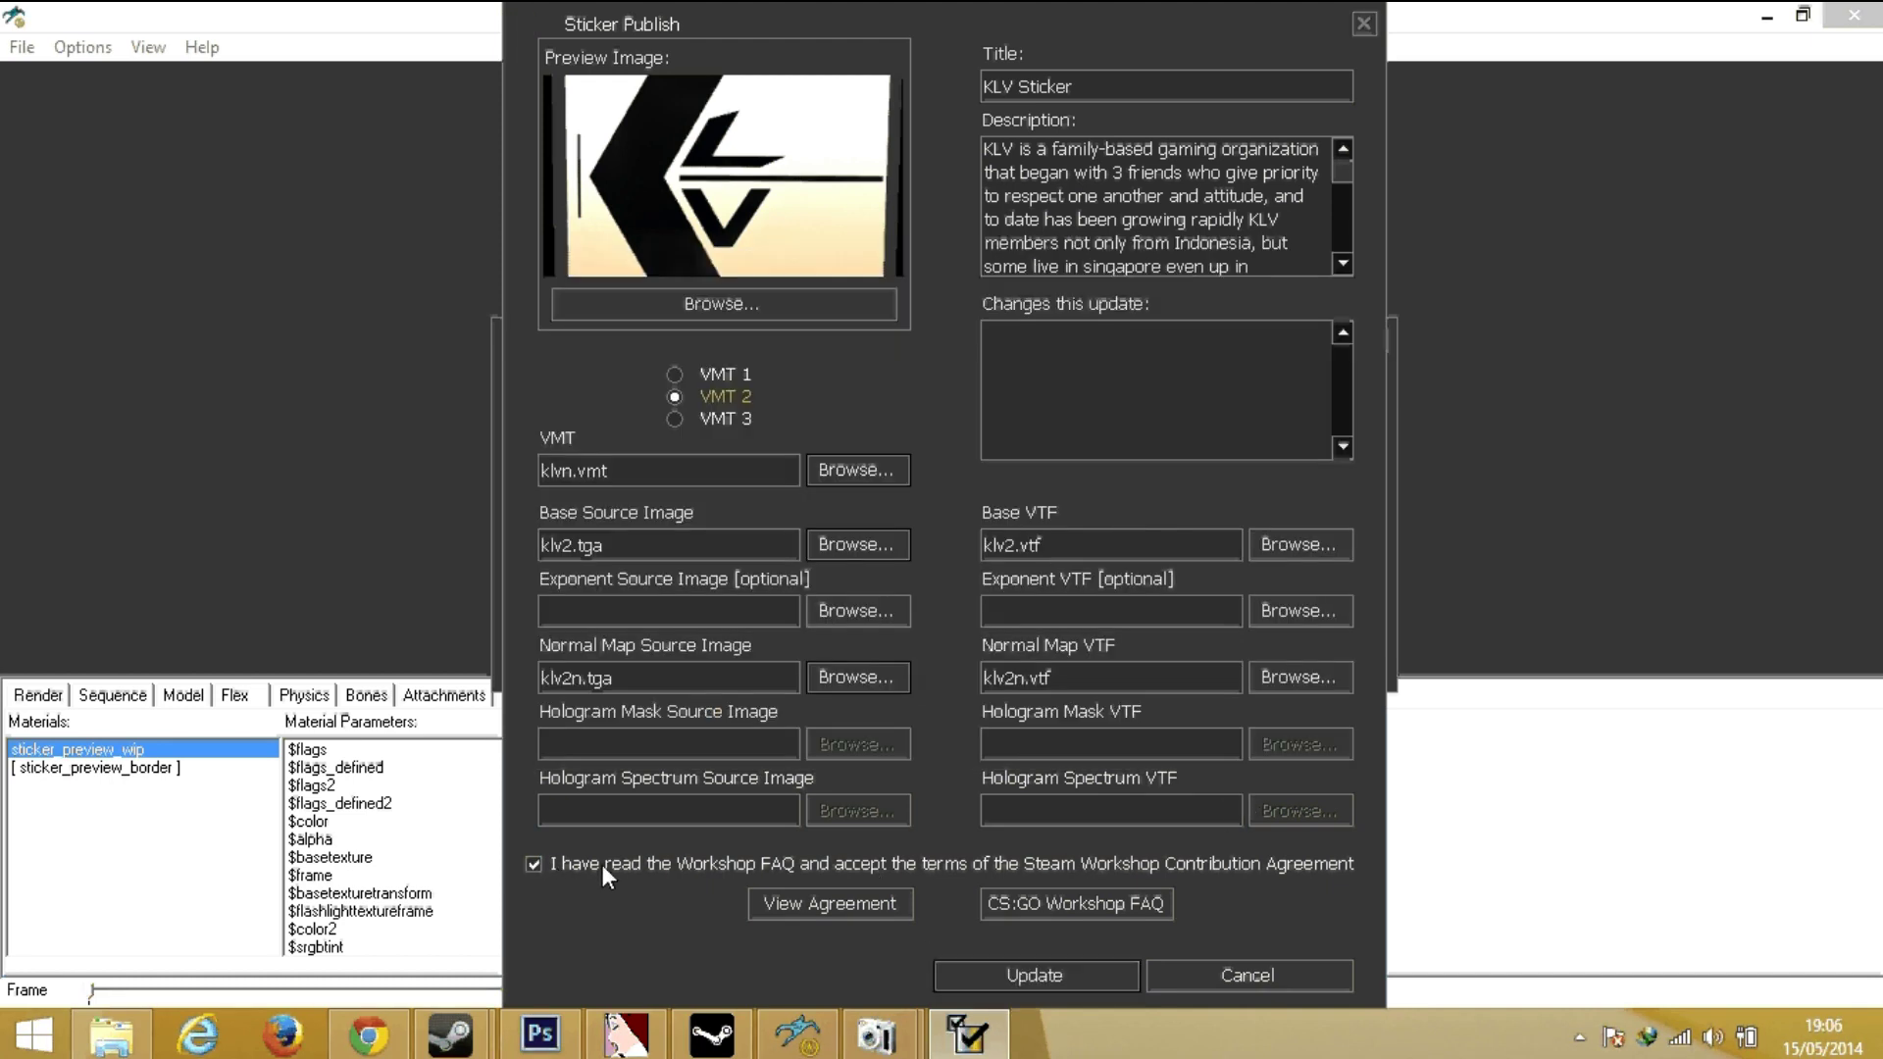
left_click(1028, 975)
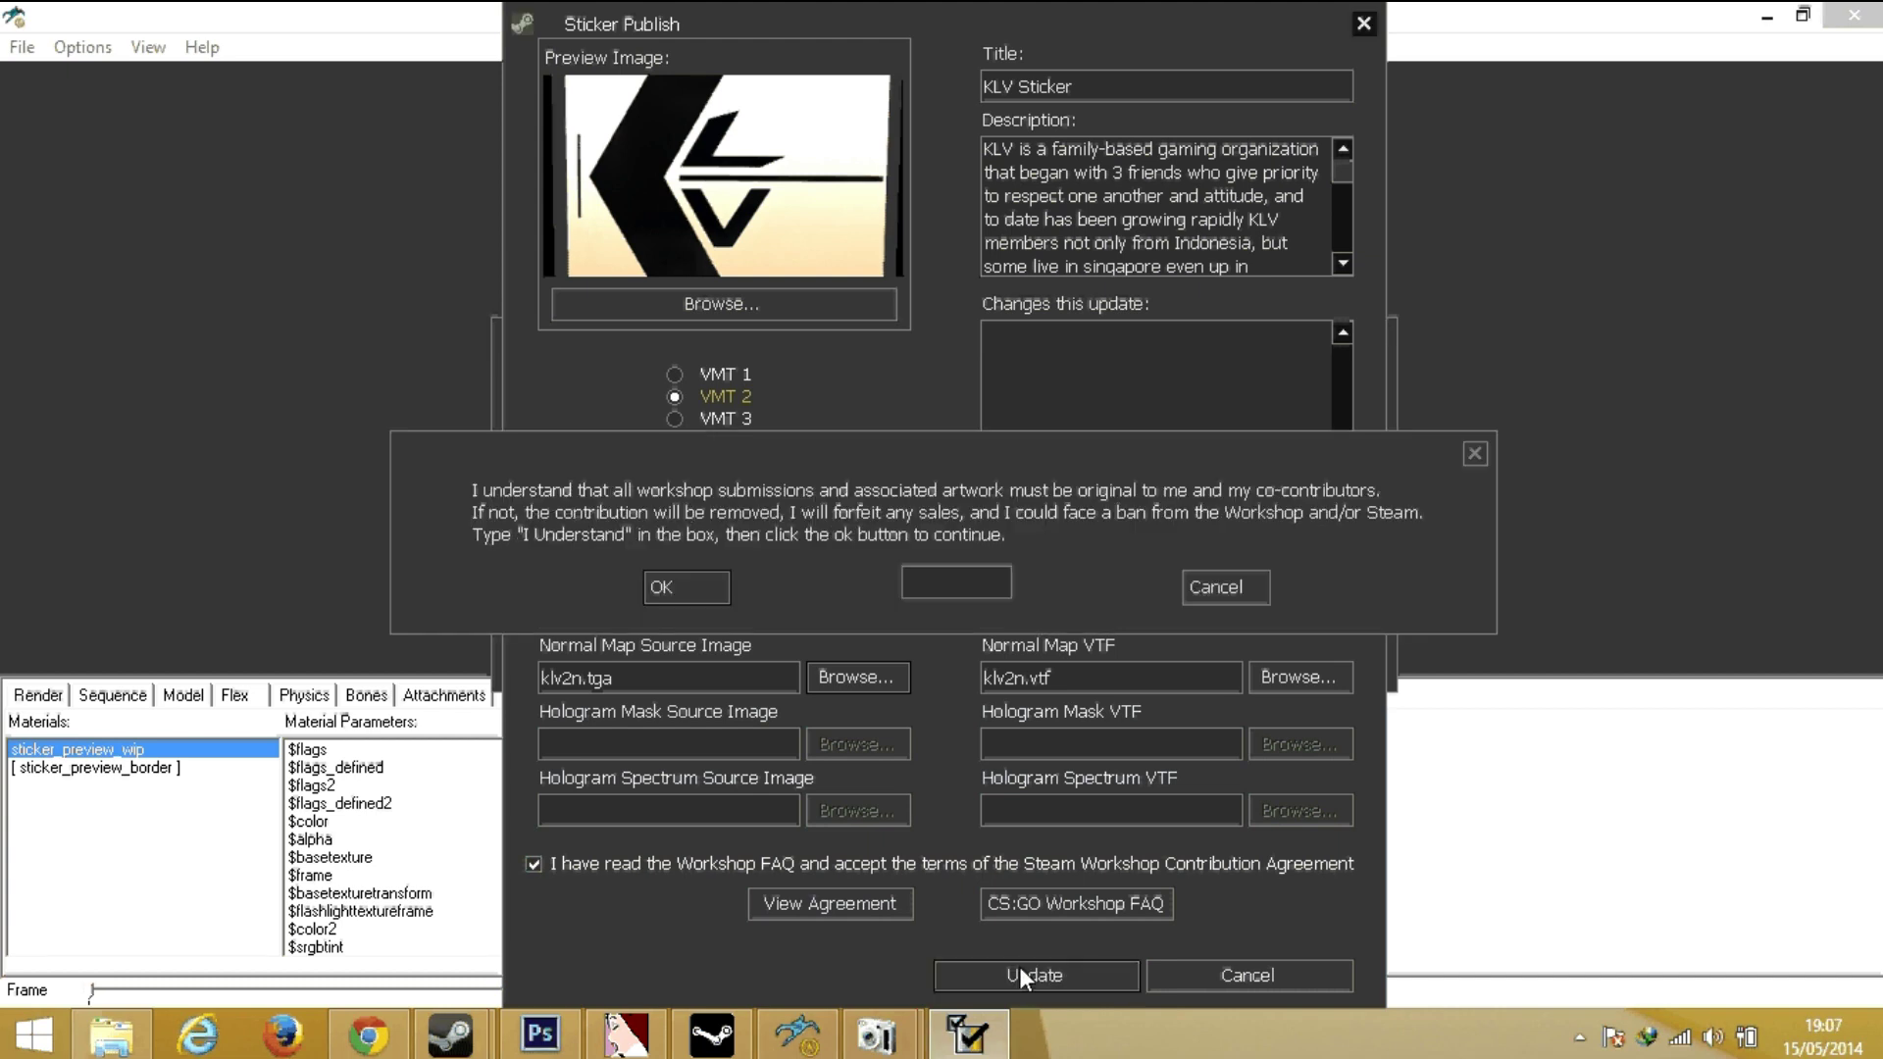
left_click(950, 588)
type("I U")
type("NDERS")
type("T")
key("BackSpace")
key("BackSpace")
key("BackSpace")
key("BackSpace")
key("BackSpace")
type("I")
type(" unde")
type("rstan")
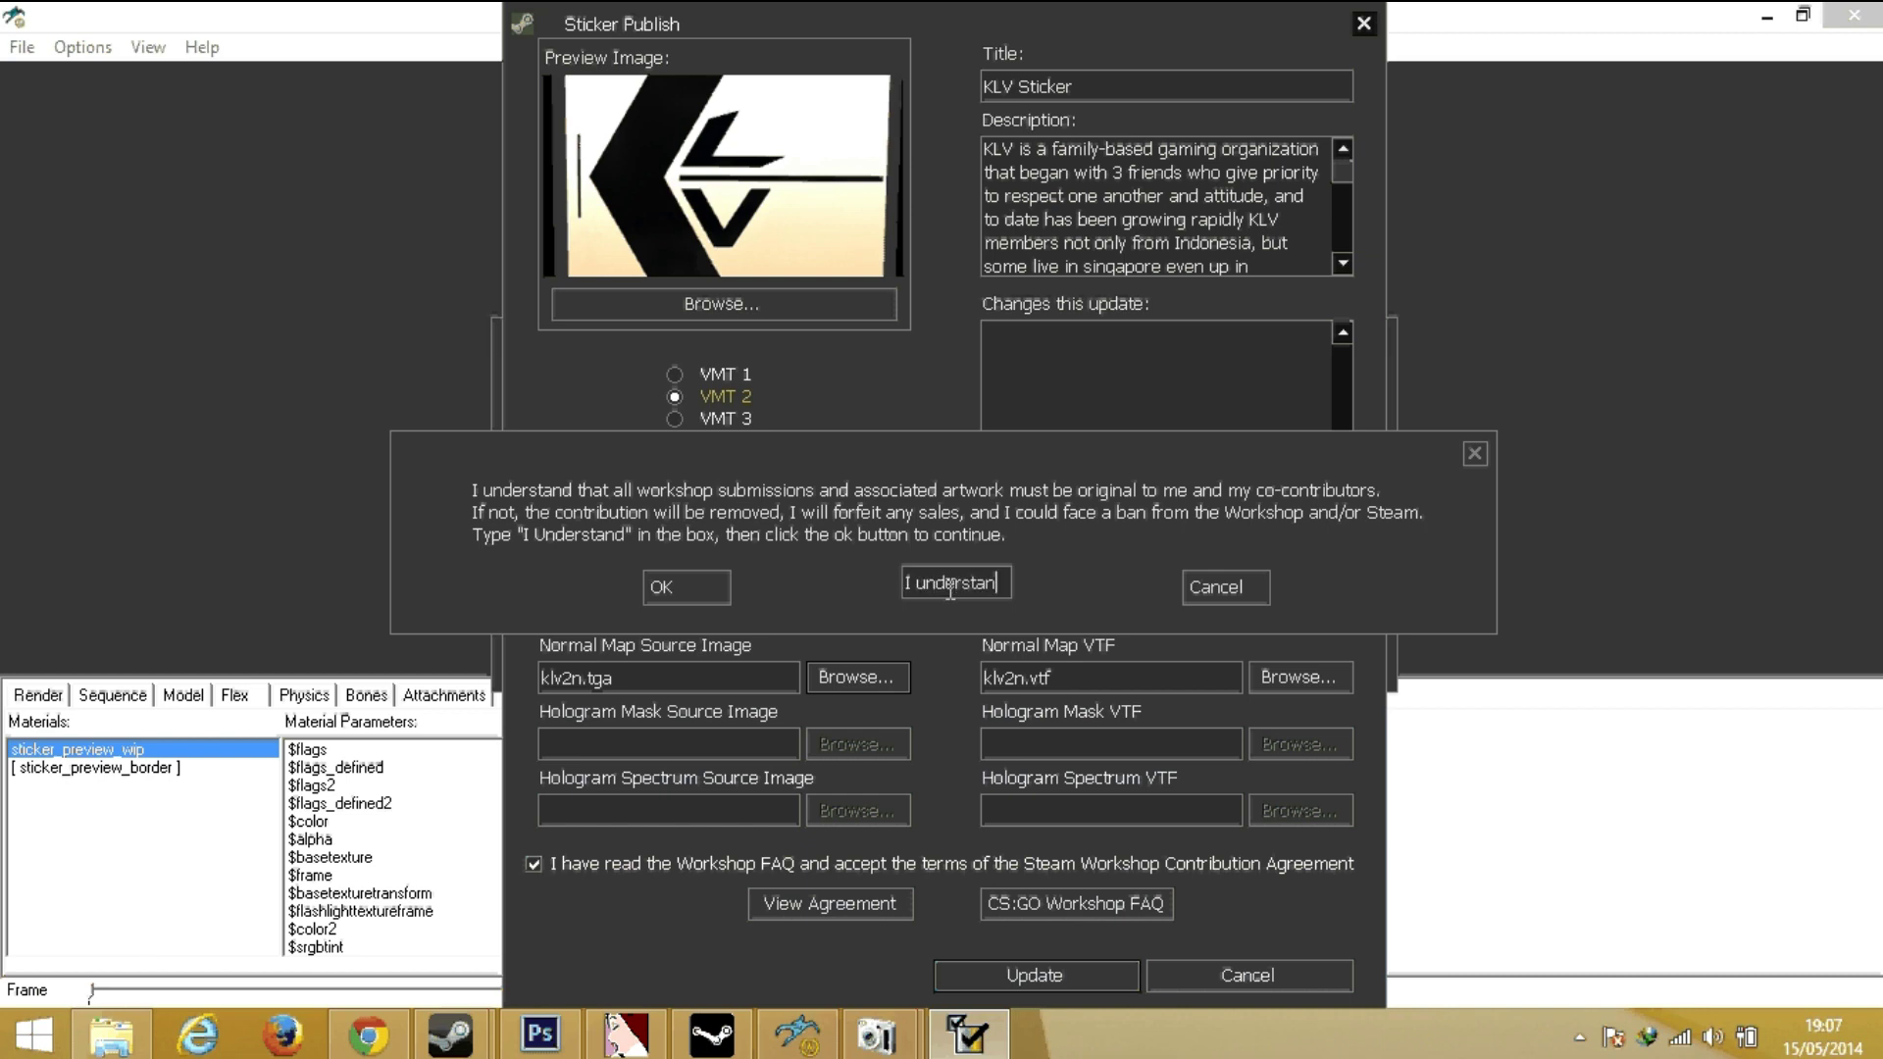